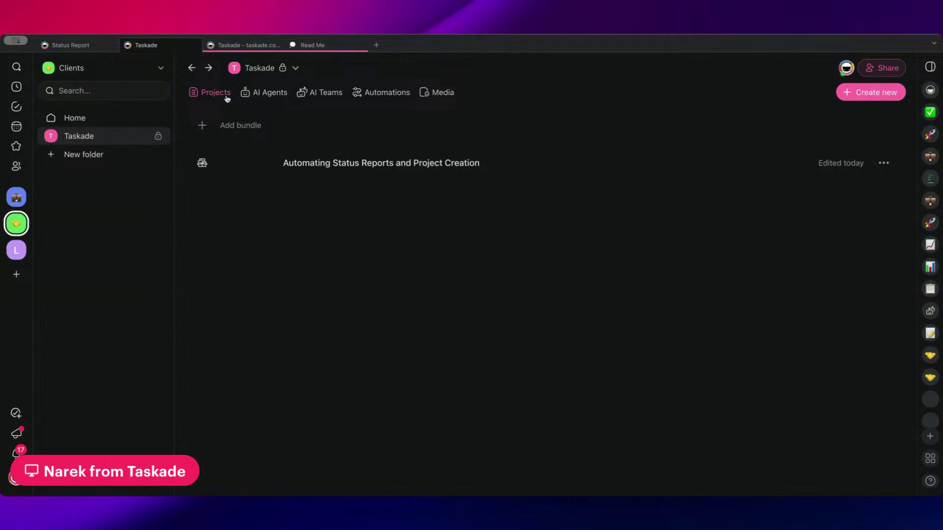
# - From the folder's Bundles list, open the published 'Automating Status Reports and Project Creation' bundle page in a new tab
pyautogui.click(227, 97)
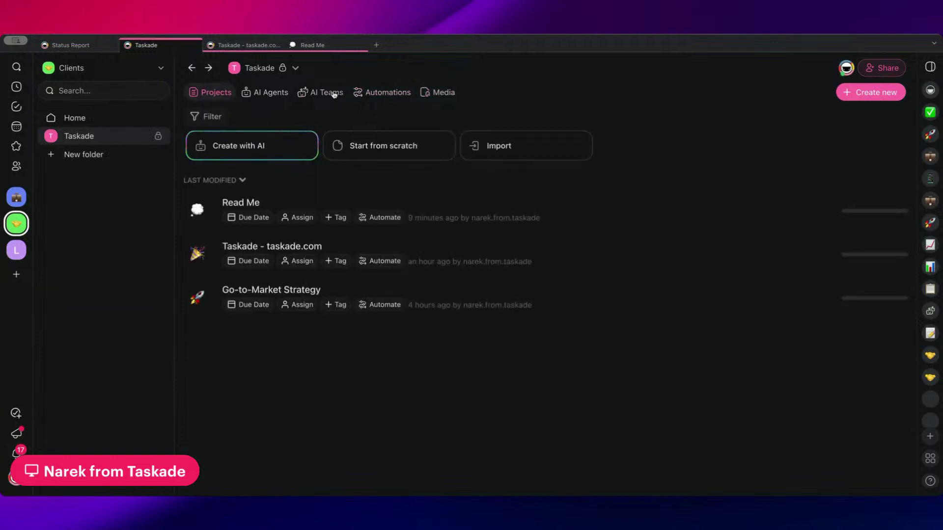
pyautogui.click(293, 69)
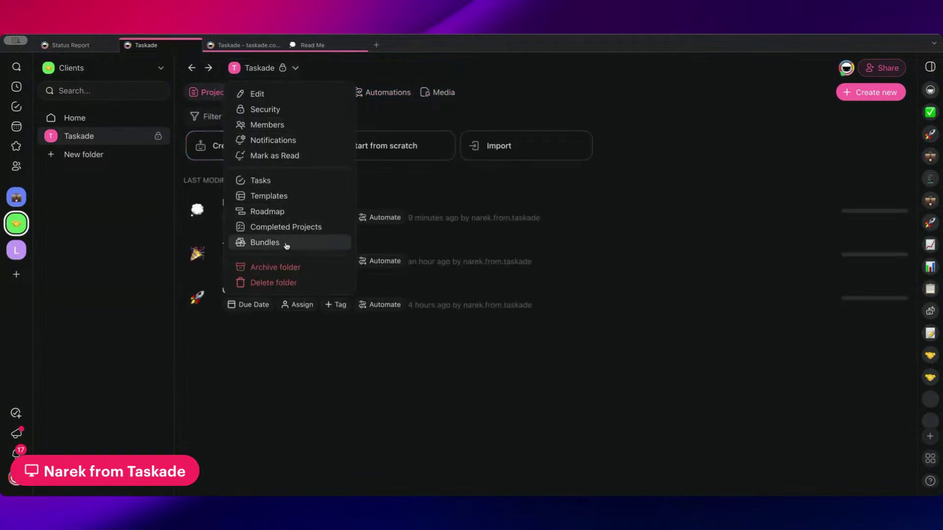
pyautogui.click(266, 243)
pyautogui.click(467, 166)
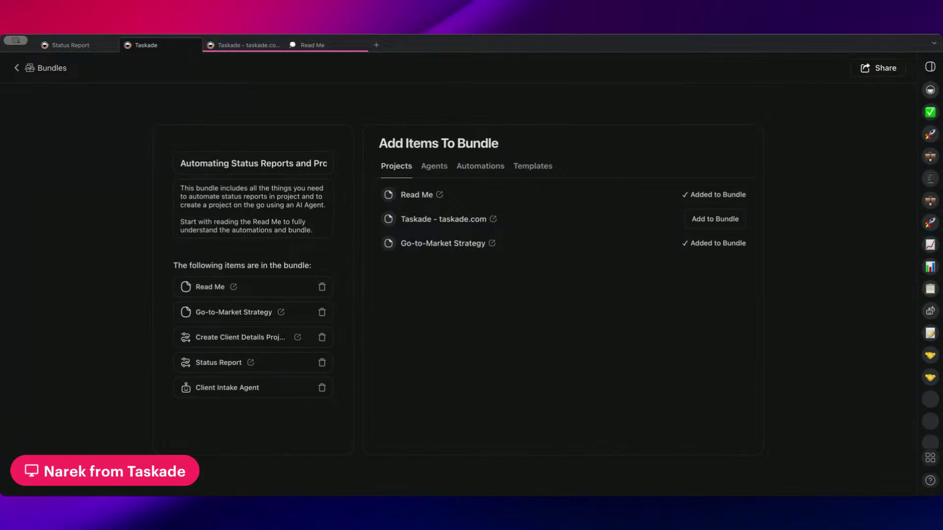
pyautogui.click(873, 70)
pyautogui.click(650, 321)
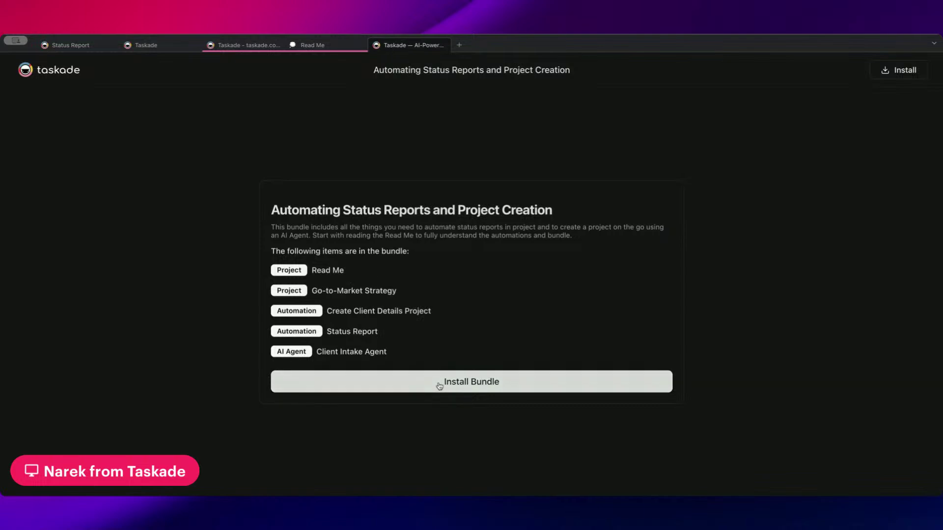
# - Pick the Clients workspace as the bundle's install target, then switch to the Read Me project
pyautogui.click(439, 387)
pyautogui.scroll(-1, 425, 300)
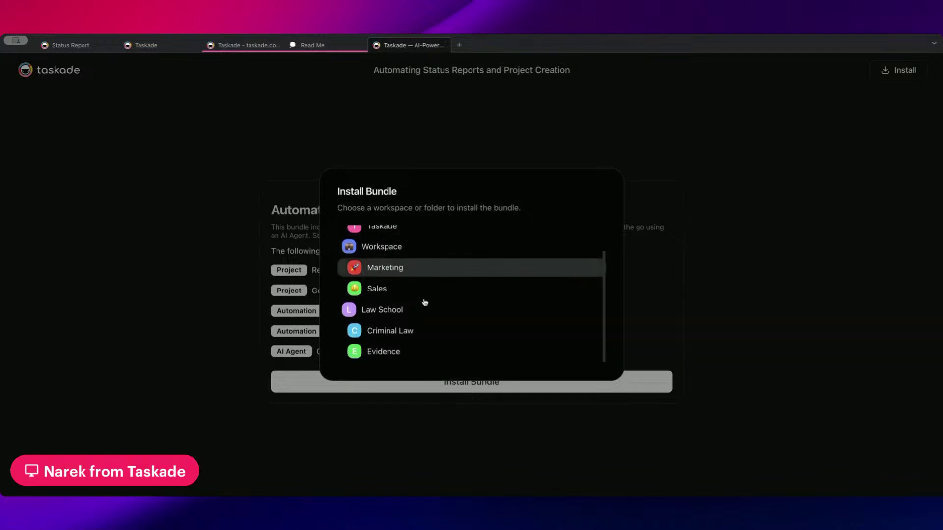
pyautogui.scroll(2, 408, 319)
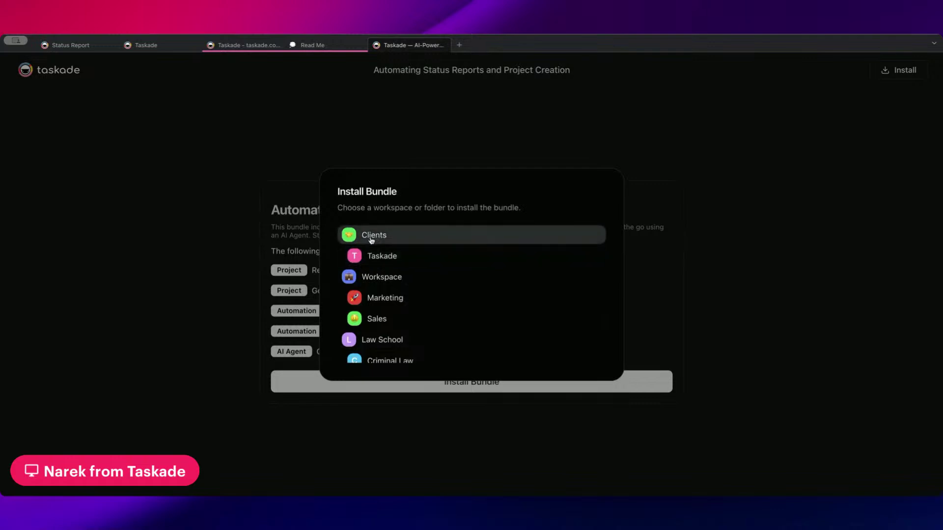
pyautogui.click(210, 288)
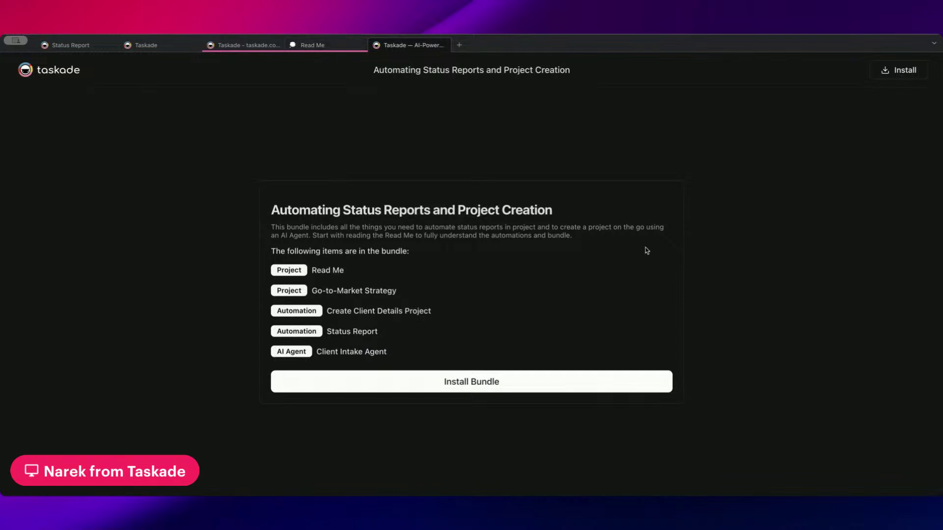
pyautogui.click(313, 46)
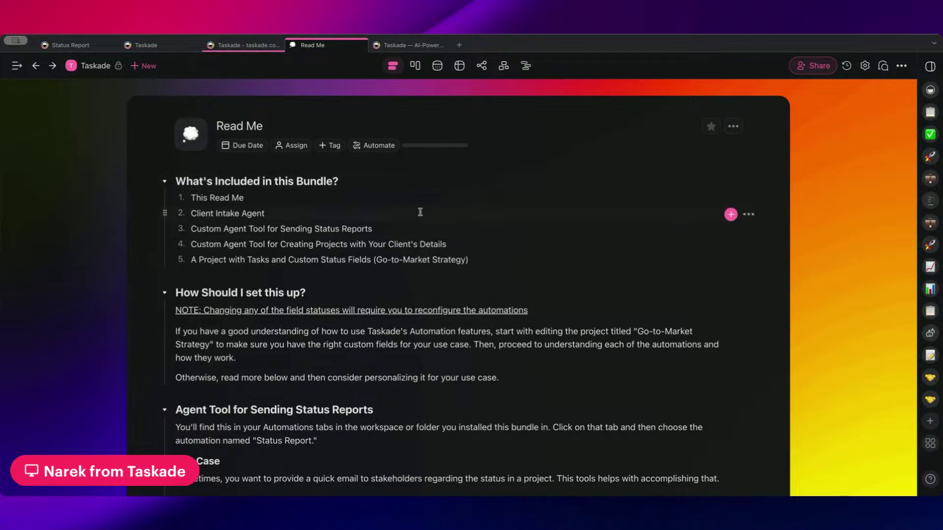
pyautogui.moveTo(418, 186); pyautogui.dragTo(383, 244)
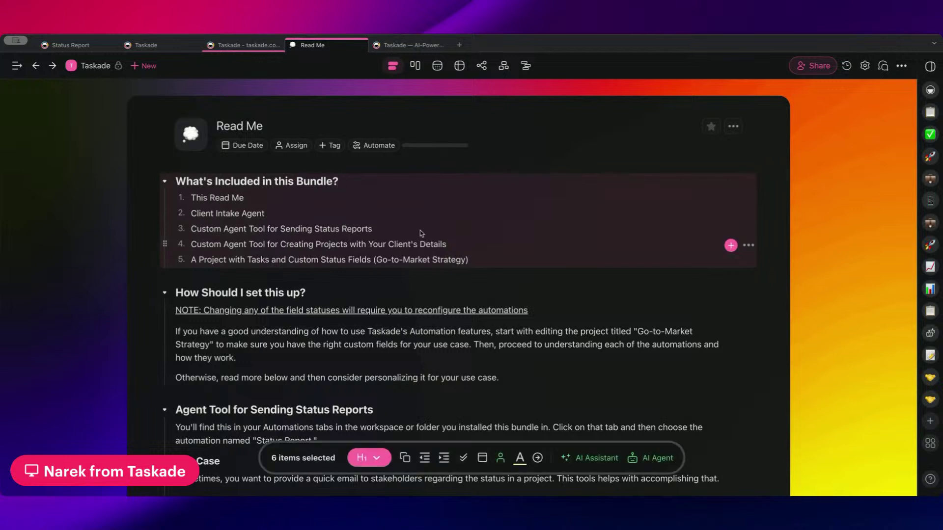
pyautogui.click(356, 212)
pyautogui.moveTo(335, 213); pyautogui.dragTo(190, 212)
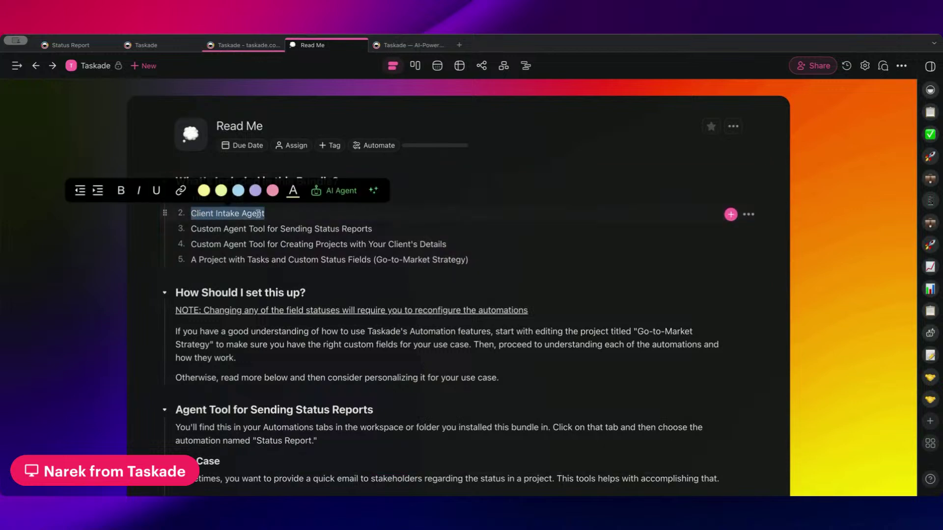
pyautogui.click(287, 214)
pyautogui.moveTo(387, 229); pyautogui.dragTo(192, 230)
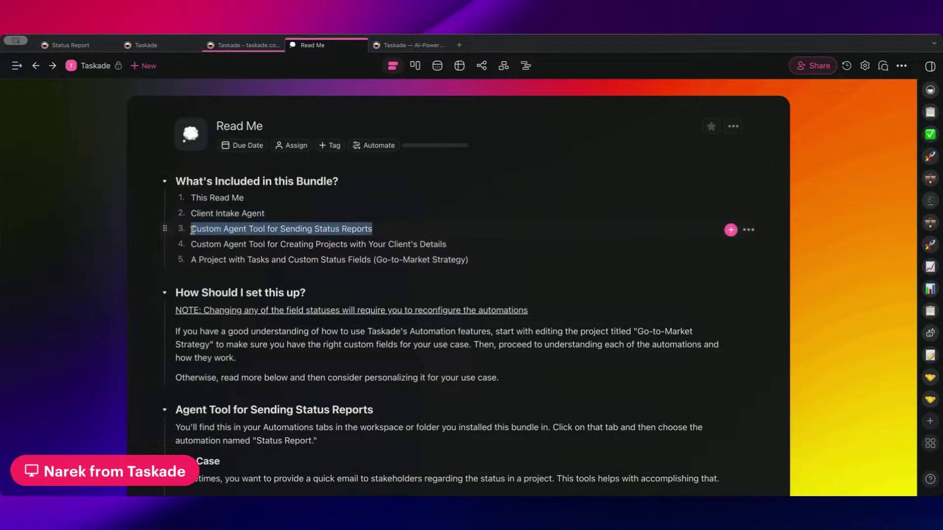
pyautogui.click(438, 229)
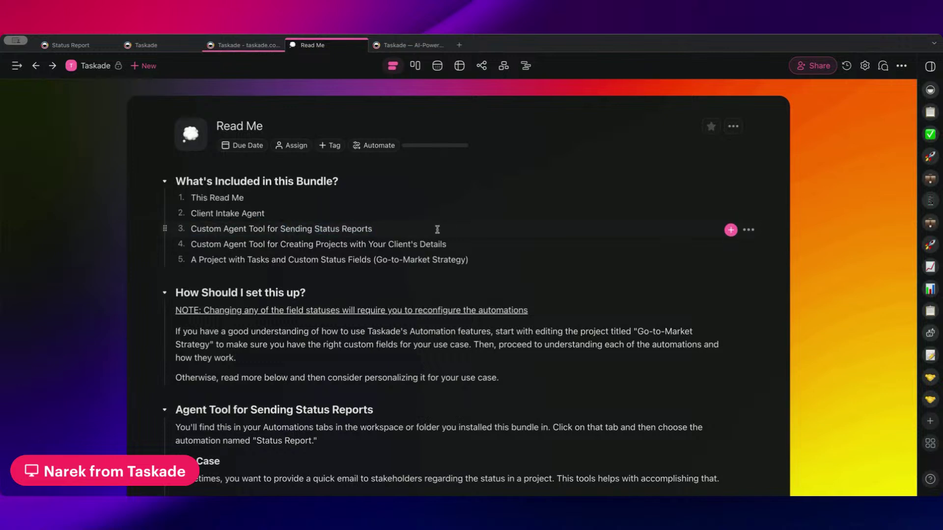
pyautogui.moveTo(461, 244); pyautogui.dragTo(281, 244)
pyautogui.click(452, 244)
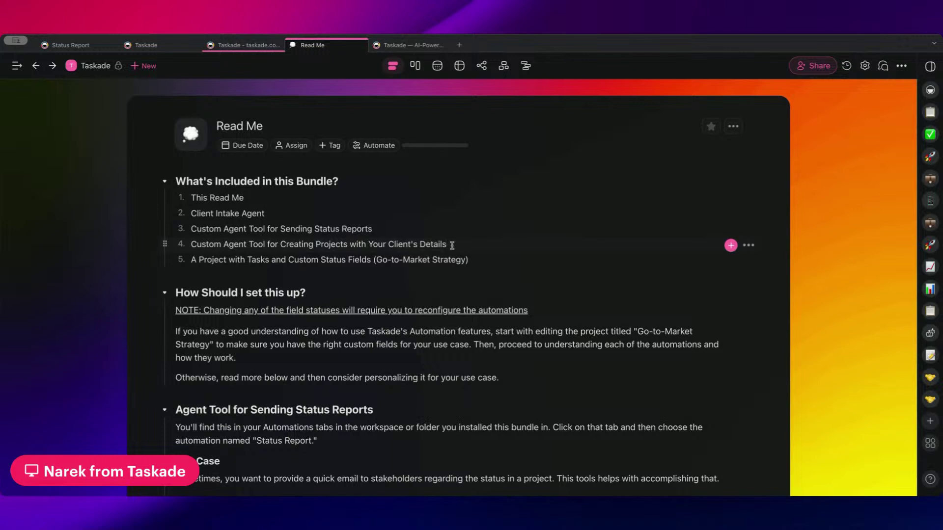
pyautogui.moveTo(193, 259); pyautogui.dragTo(372, 259)
pyautogui.click(387, 262)
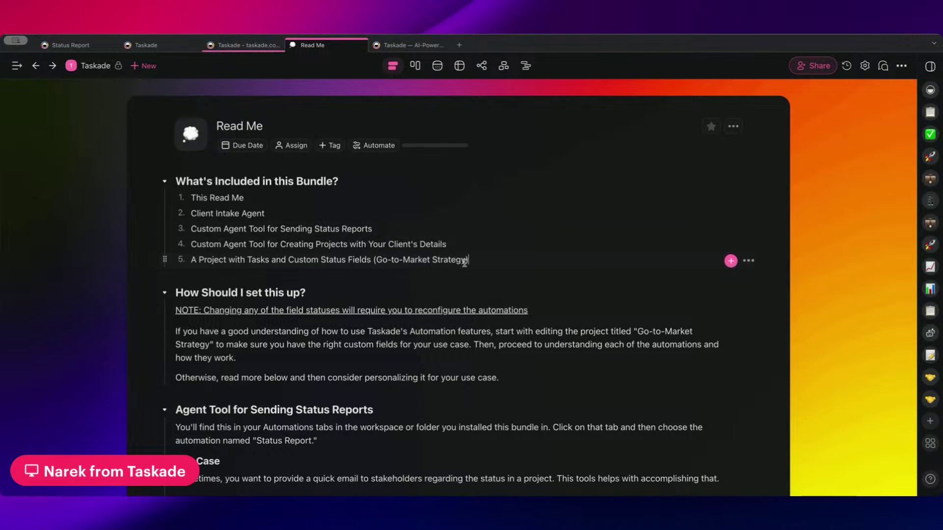
pyautogui.moveTo(465, 259); pyautogui.dragTo(375, 259)
pyautogui.click(488, 255)
# - Read through the Read Me's included items and setup guidance sections
pyautogui.scroll(-1, 329, 270)
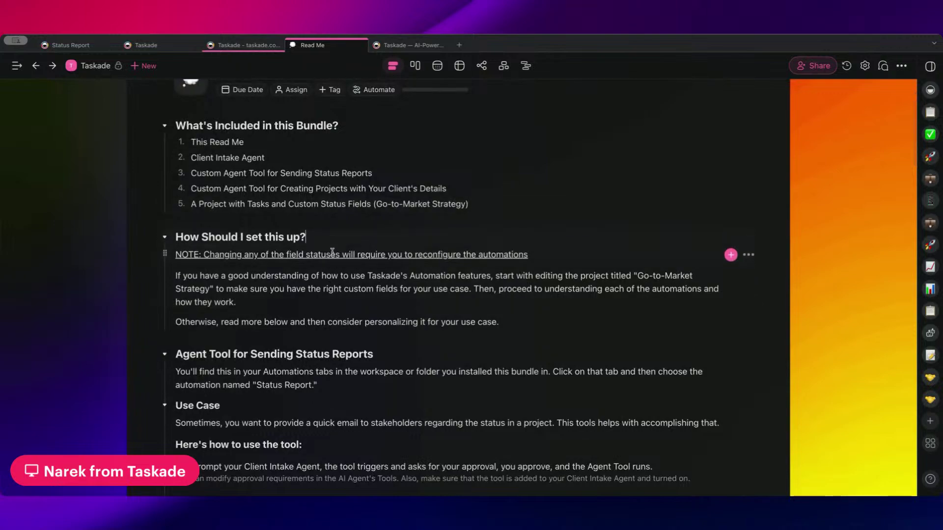
pyautogui.moveTo(329, 270); pyautogui.dragTo(461, 249)
pyautogui.scroll(-2, 467, 197)
pyautogui.click(387, 217)
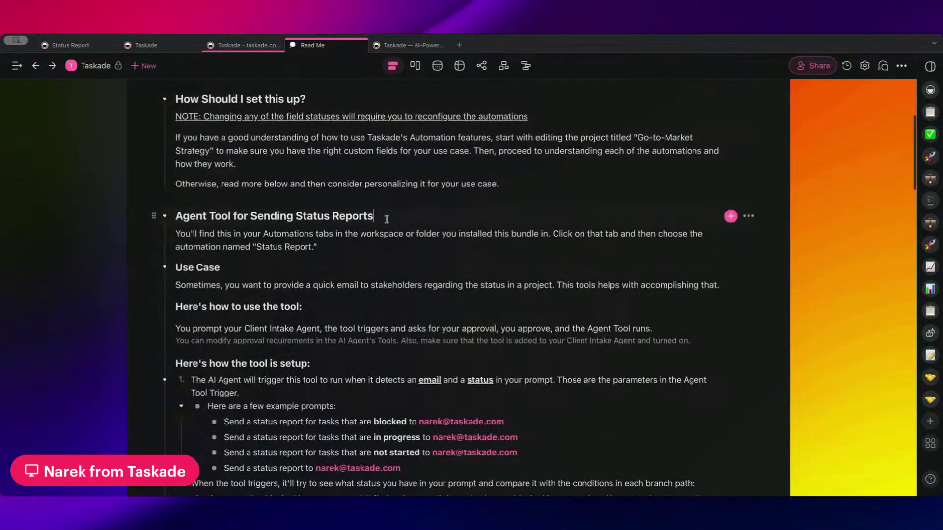
pyautogui.scroll(-3, 383, 344)
pyautogui.scroll(-8, 383, 368)
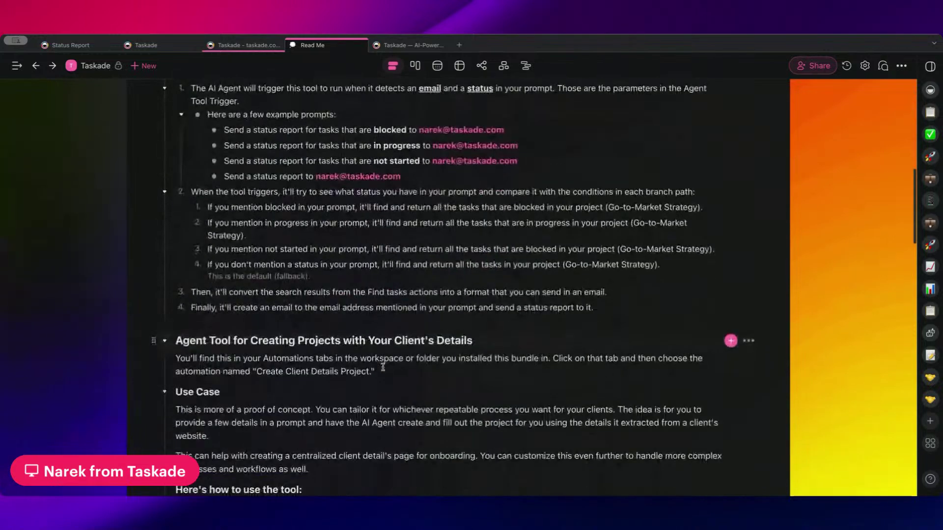
pyautogui.scroll(9, 386, 366)
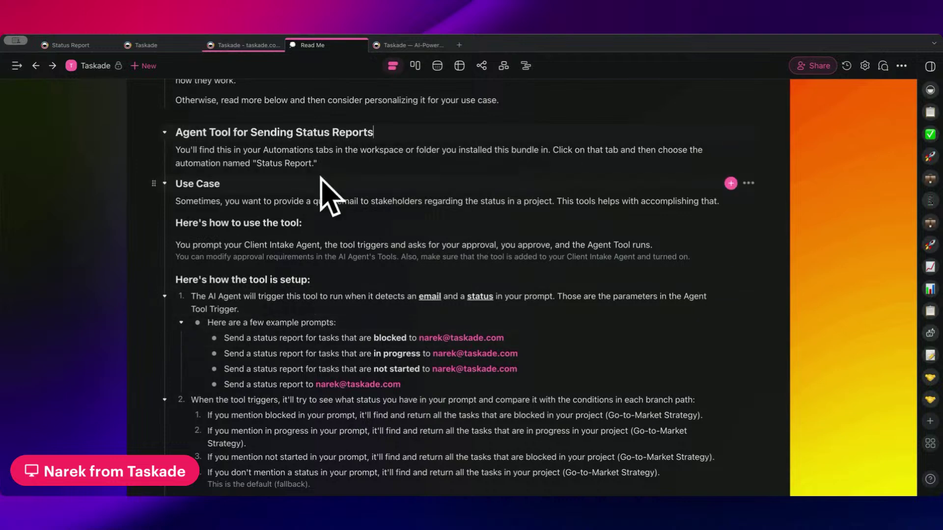
# - Finish reviewing the Read Me and open the Go-to-Market Strategy project from the Taskade folder
pyautogui.scroll(-2, 362, 179)
pyautogui.scroll(1, 362, 179)
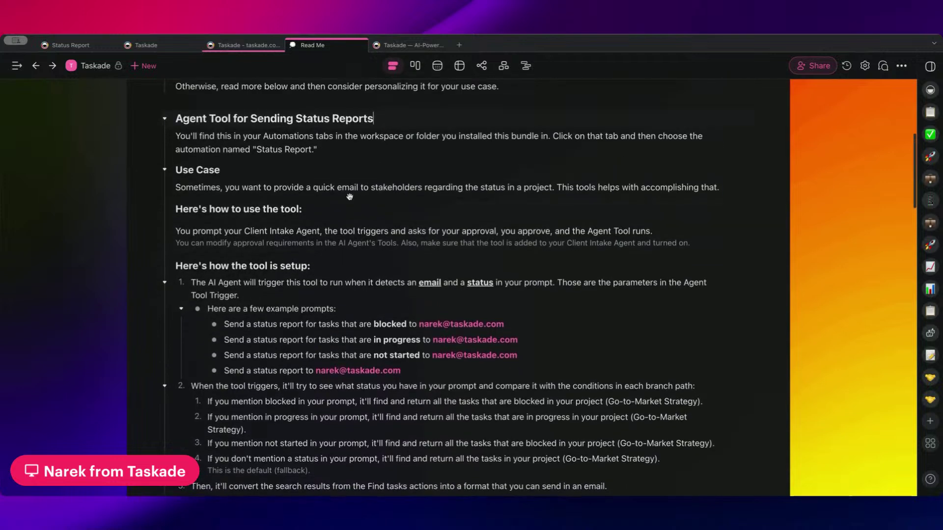
pyautogui.scroll(-1, 346, 322)
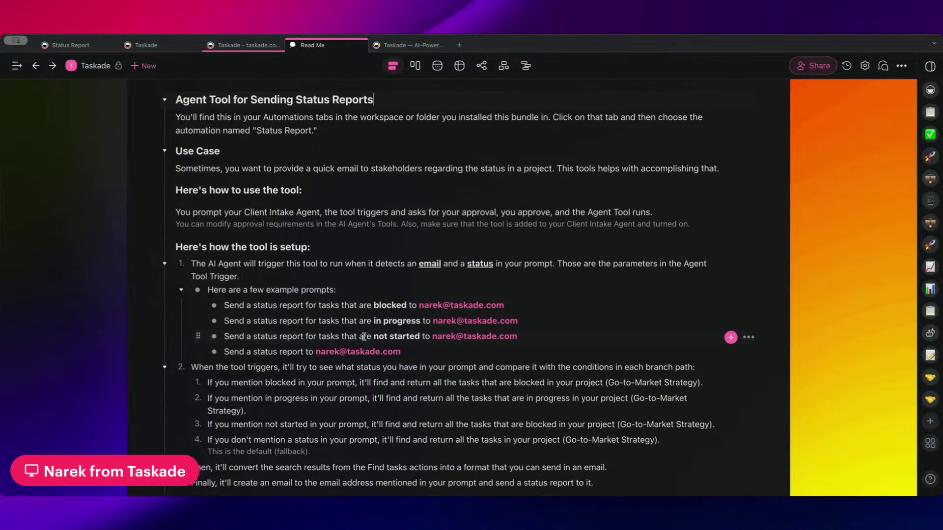
pyautogui.scroll(-4, 268, 346)
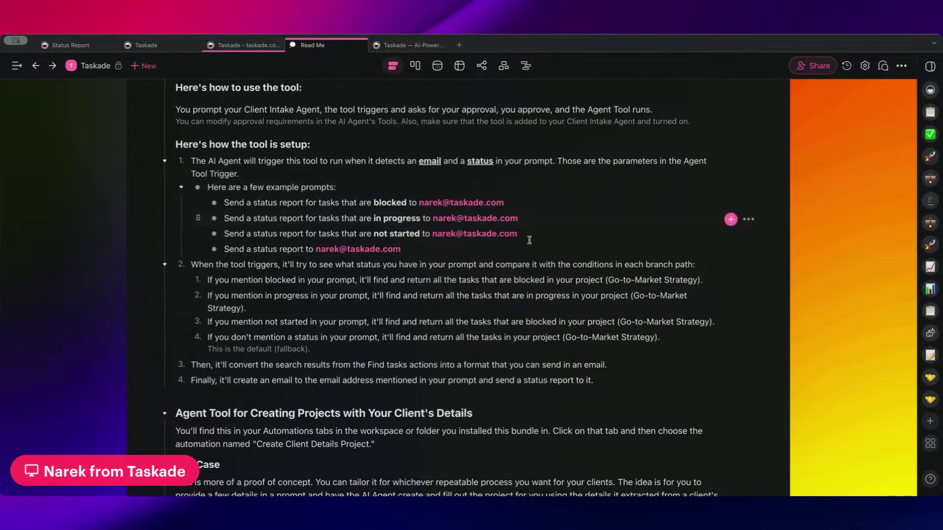
pyautogui.click(101, 67)
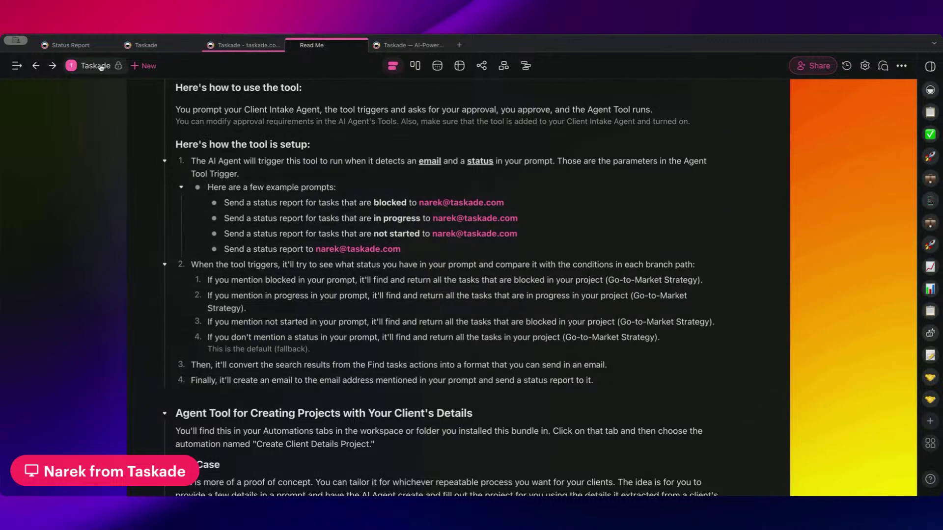
pyautogui.click(323, 293)
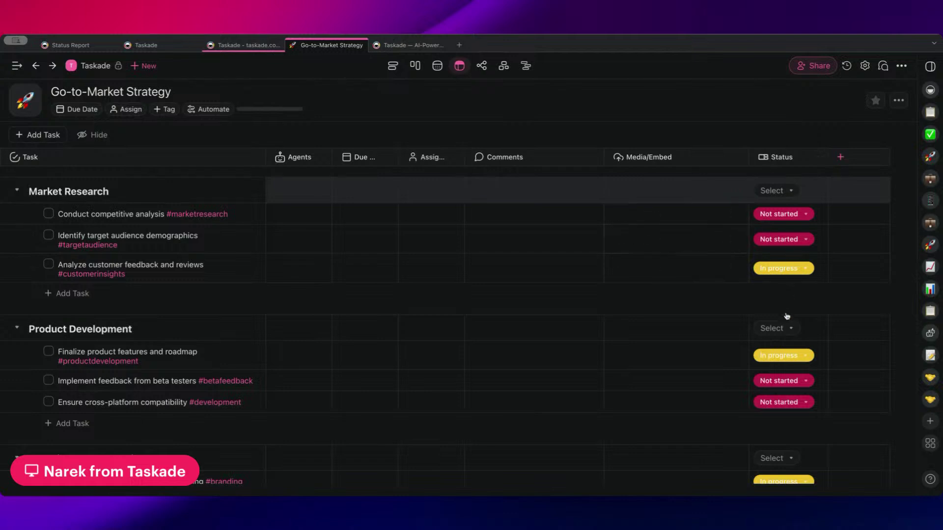
# - Review the Go-to-Market Strategy task table and check the first task's status choices without changing them
pyautogui.scroll(-3, 787, 316)
pyautogui.scroll(3, 781, 292)
pyautogui.scroll(-2, 119, 214)
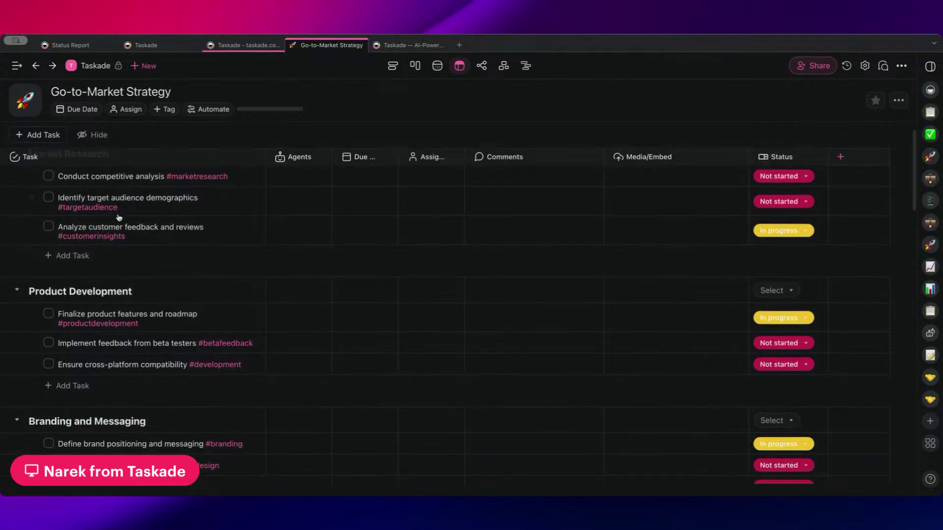
pyautogui.scroll(2, 118, 219)
pyautogui.scroll(-2, 118, 218)
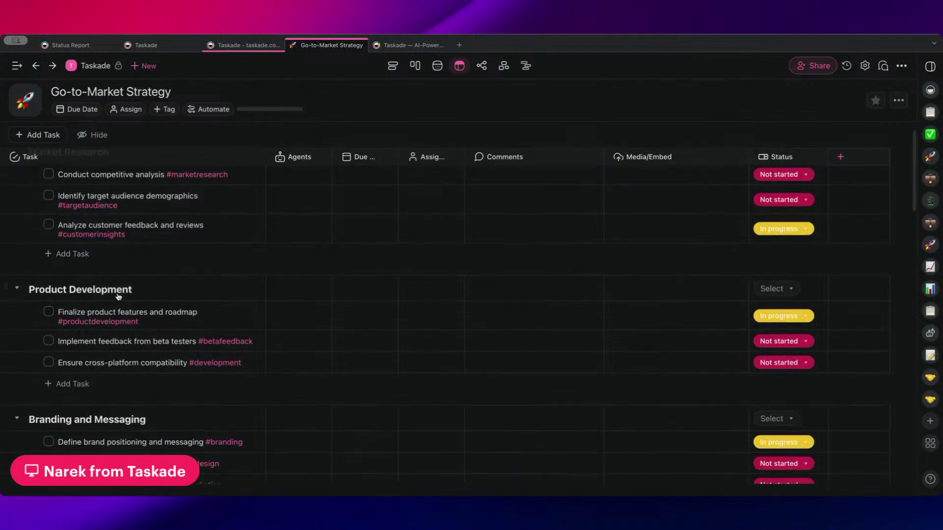
pyautogui.scroll(-5, 118, 296)
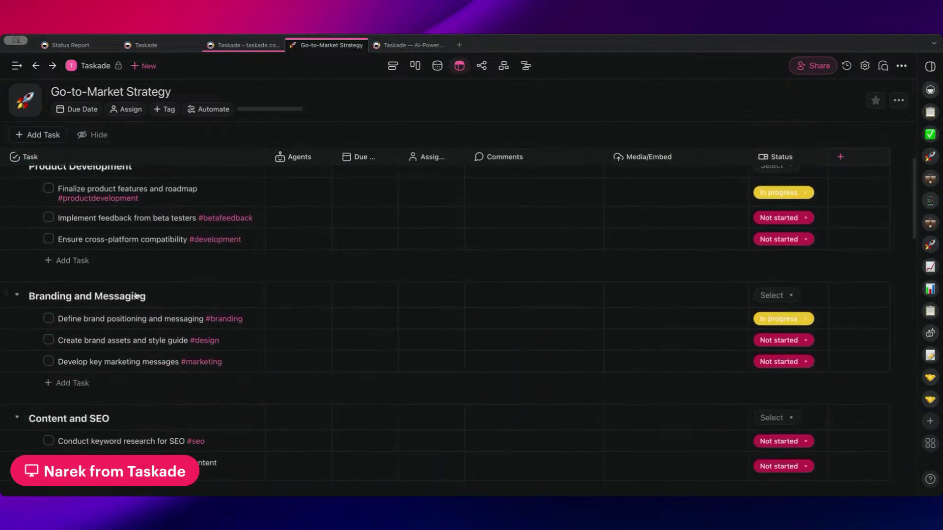
pyautogui.scroll(7, 136, 290)
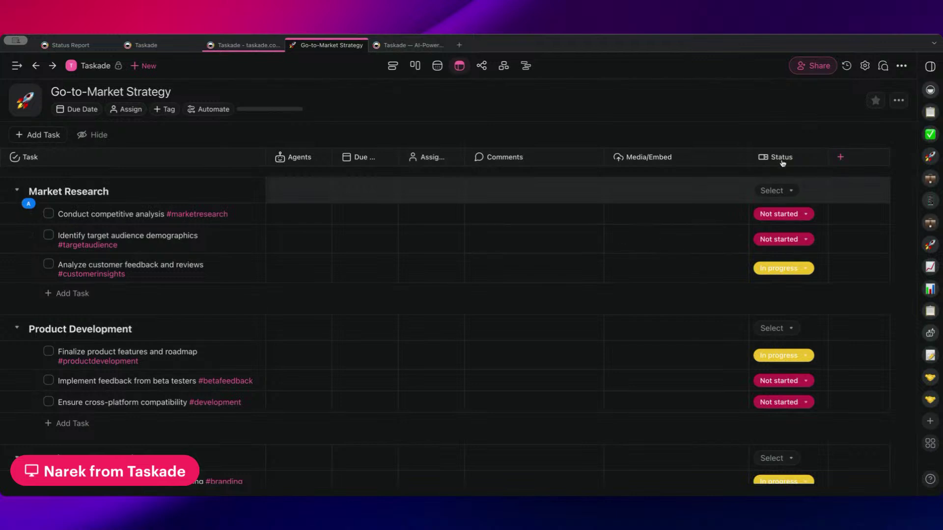
pyautogui.click(796, 217)
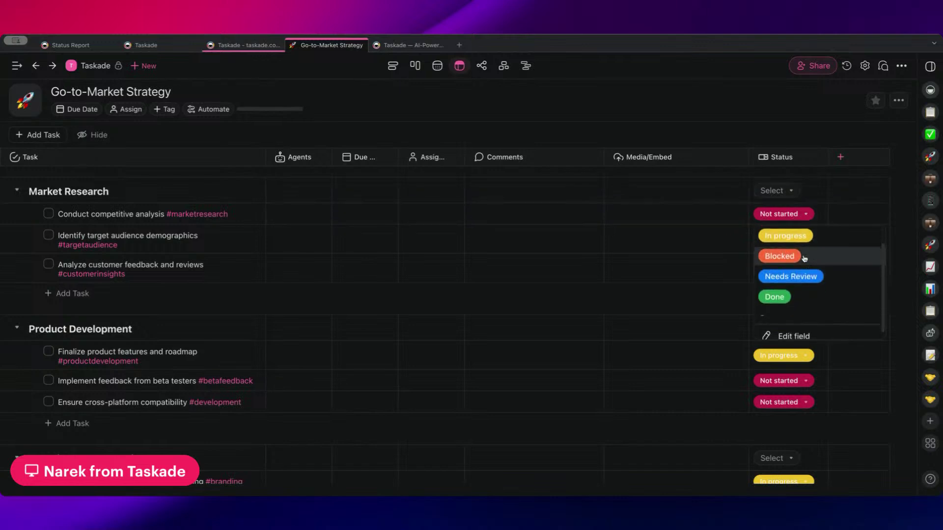
pyautogui.click(796, 124)
# - Scroll through the rest of the tasks and return to the workspace's project list
pyautogui.scroll(-5, 791, 196)
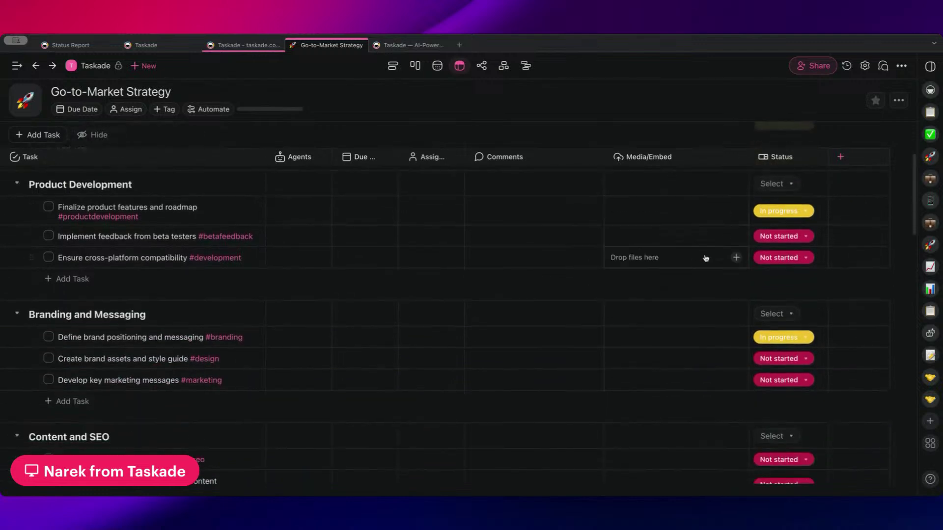
pyautogui.scroll(-6, 781, 246)
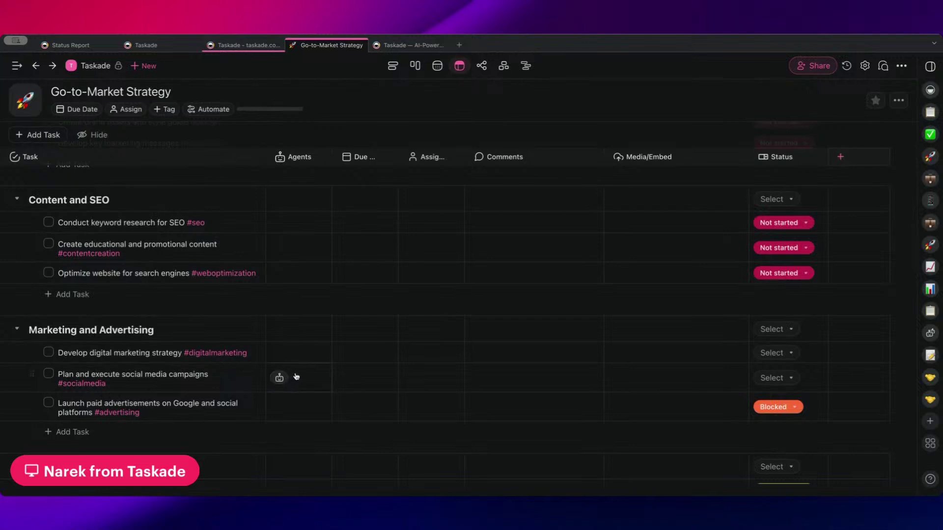
pyautogui.scroll(-2, 187, 344)
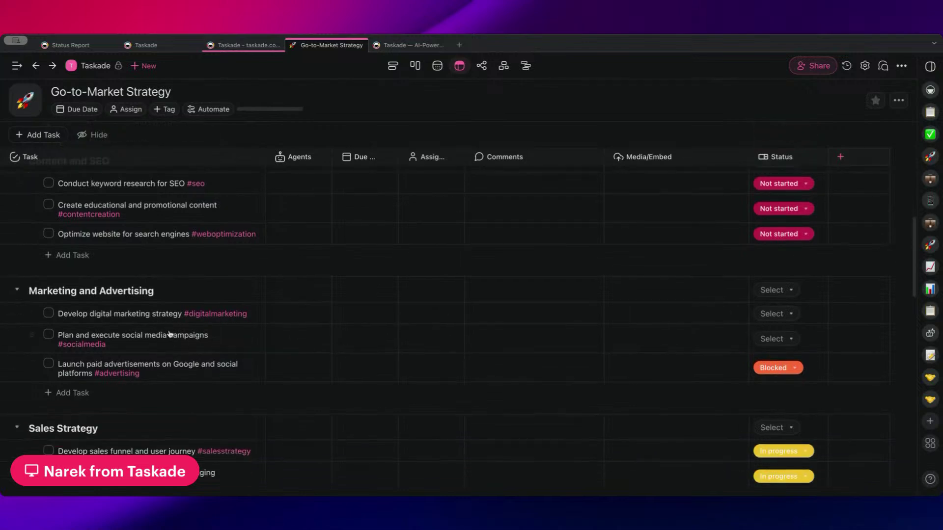
pyautogui.scroll(-2, 727, 315)
pyautogui.scroll(-2, 784, 283)
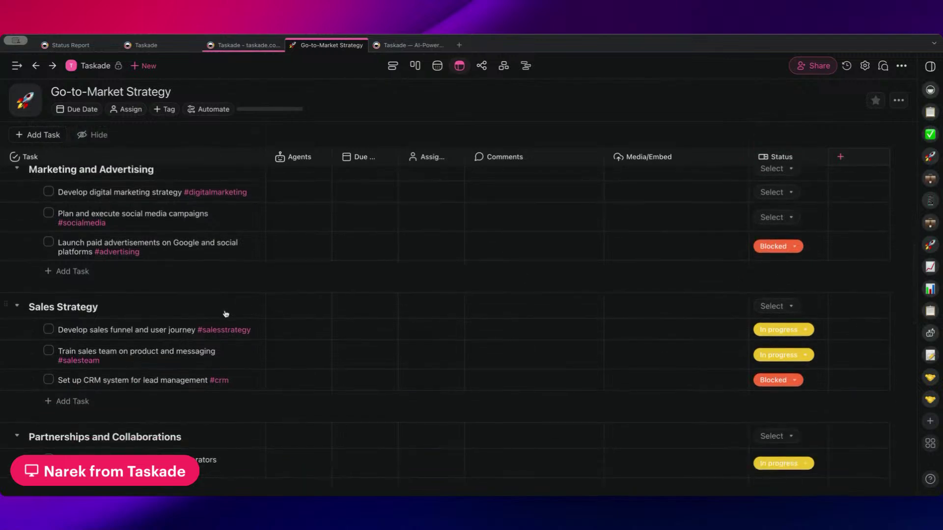
pyautogui.click(91, 68)
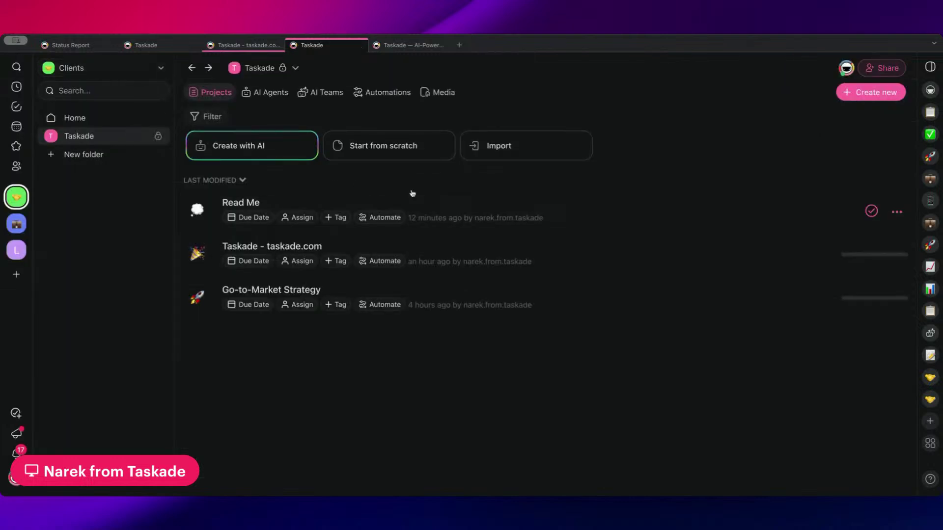
# - In a new Client Intake Agent chat, request a status report sent to the user's email
pyautogui.click(272, 95)
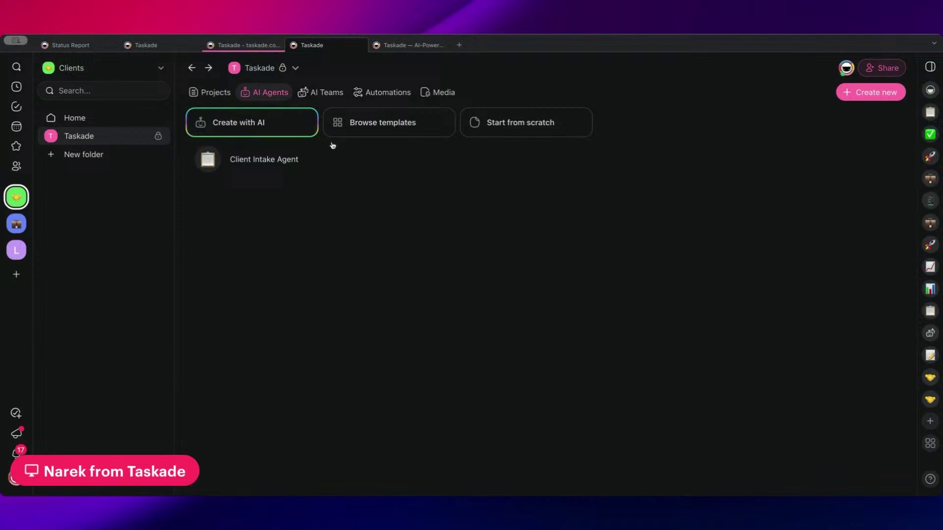
pyautogui.click(342, 162)
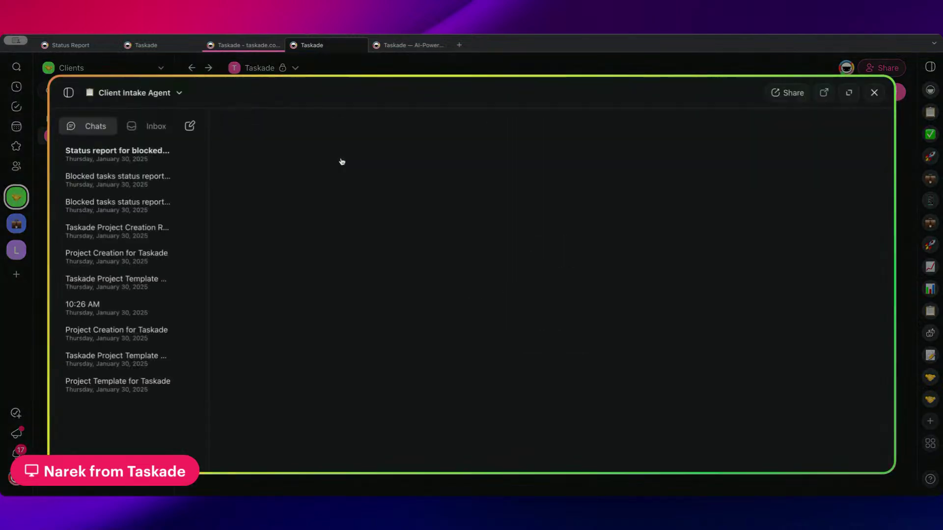
pyautogui.scroll(5, 347, 200)
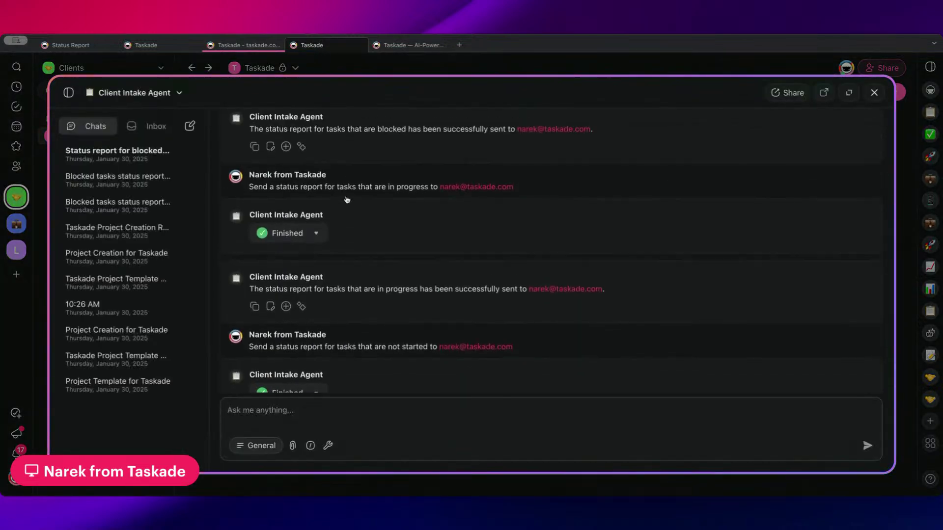
pyautogui.click(190, 126)
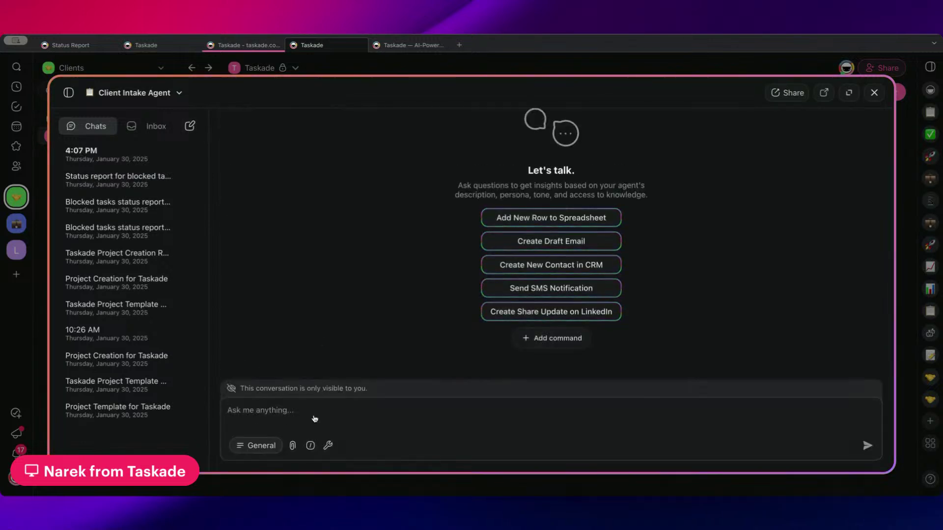
pyautogui.write('Send a')
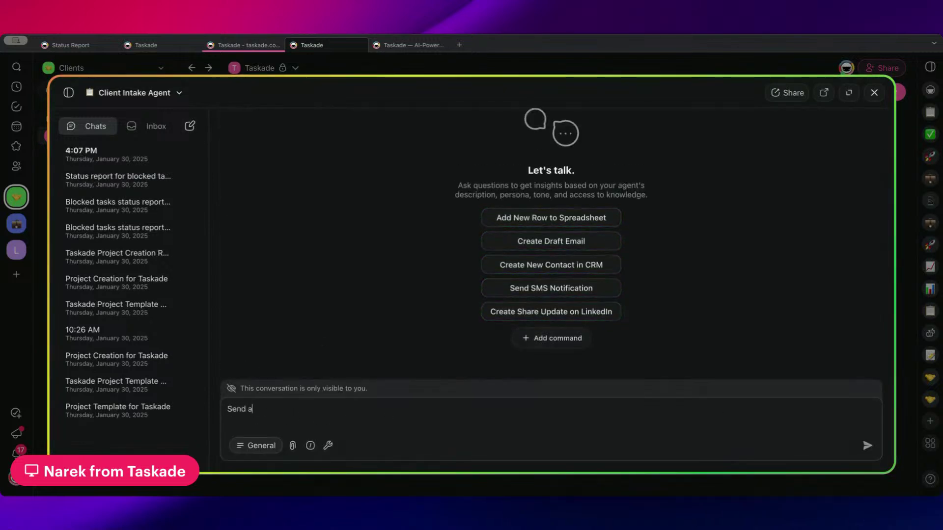
pyautogui.write(' status report')
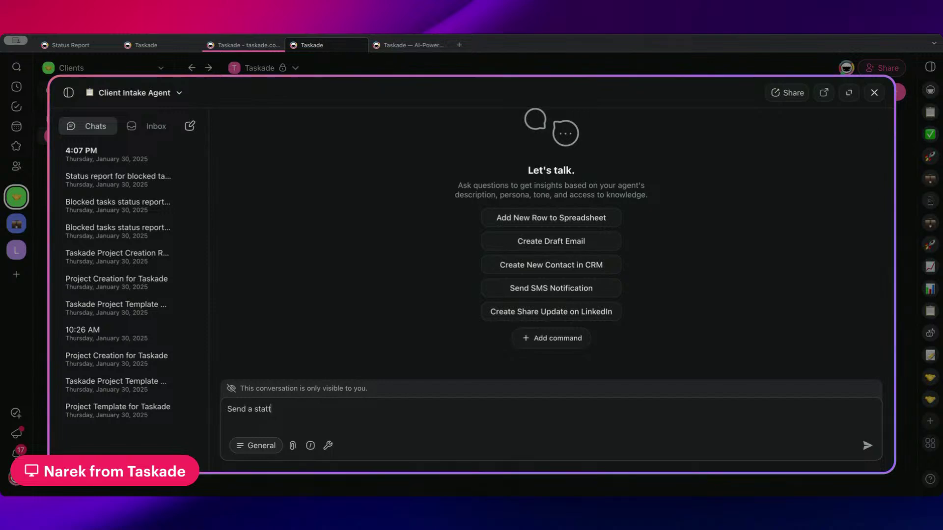
pyautogui.press('BackSpace')
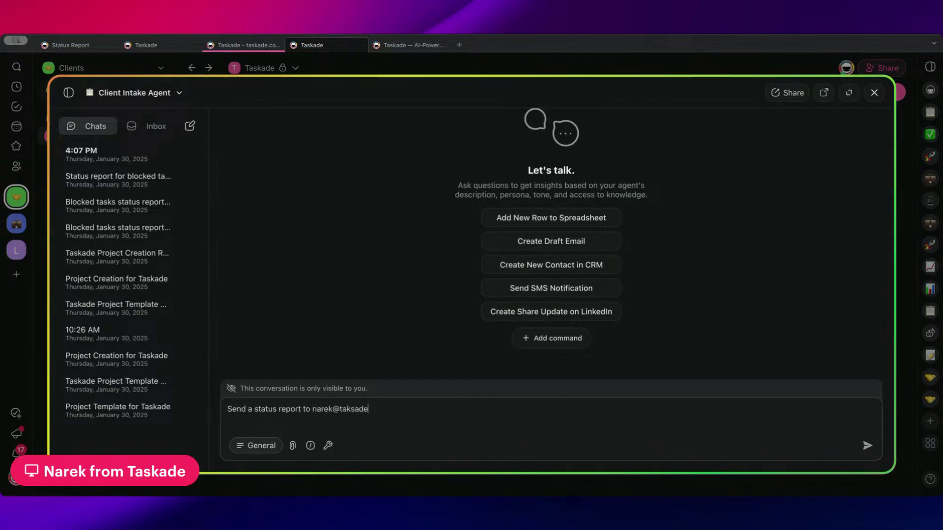
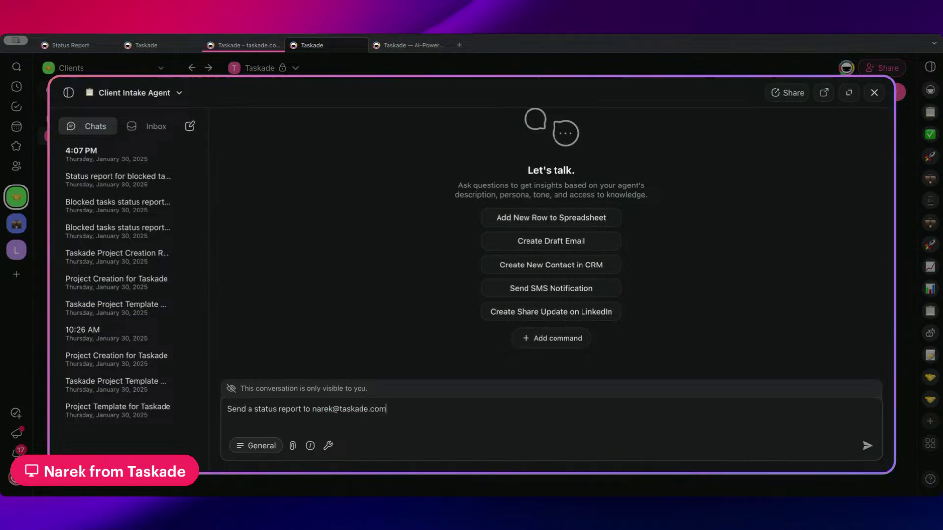
pyautogui.press('Return')
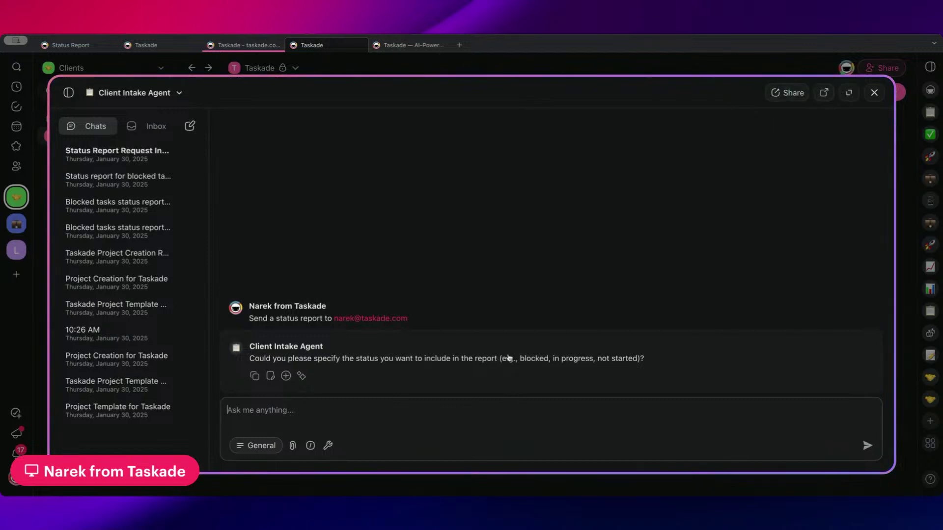
# - Reply 'none of them' when the agent asks which status to report
pyautogui.moveTo(508, 358); pyautogui.dragTo(642, 358)
pyautogui.click(618, 421)
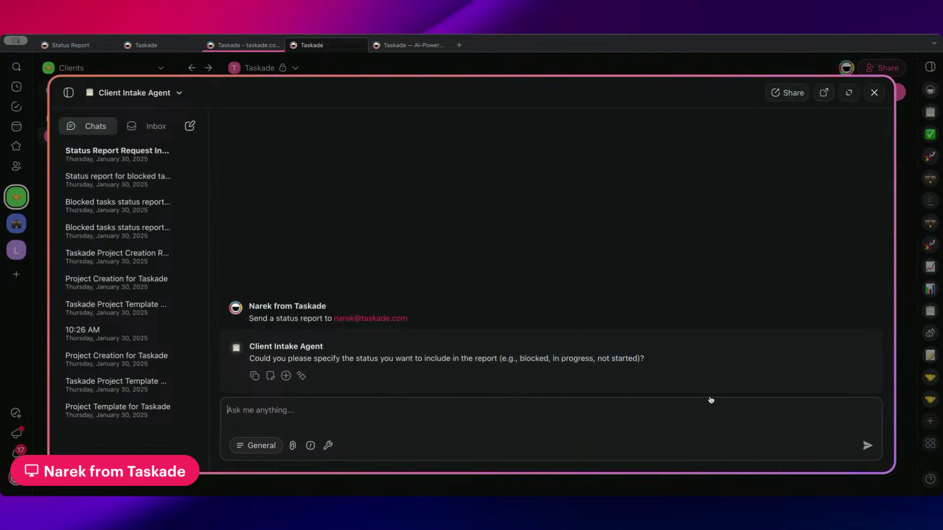
pyautogui.write('none of them')
pyautogui.press('Return')
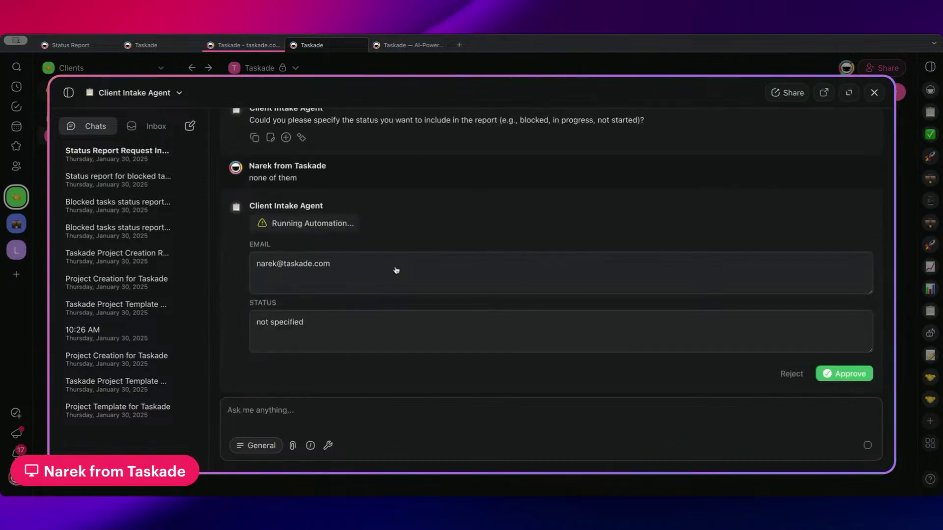
# - Clear the Status field and approve running the status report automation
pyautogui.moveTo(354, 321); pyautogui.dragTo(246, 322)
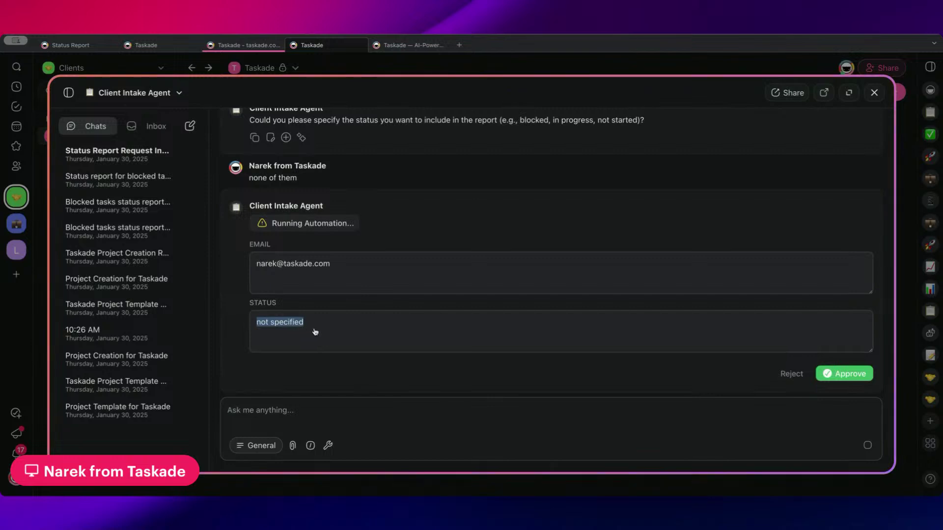
pyautogui.press('BackSpace')
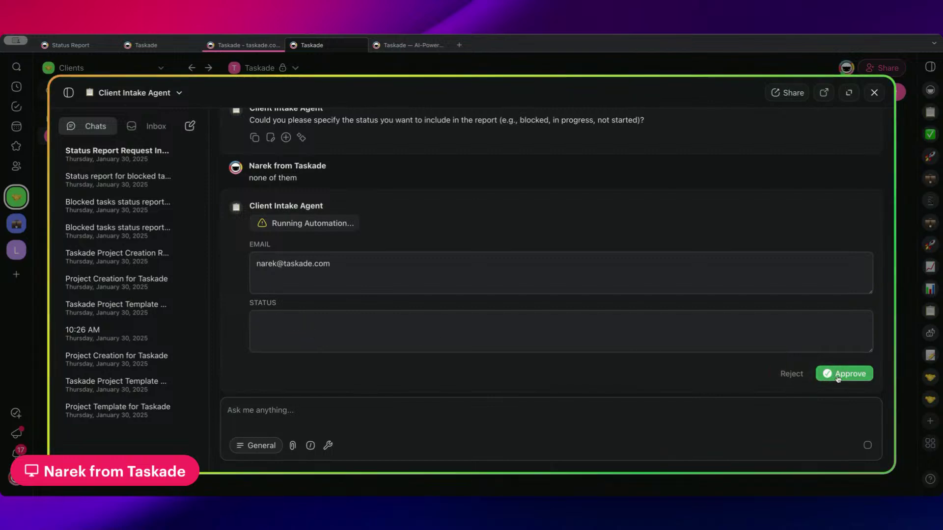
pyautogui.click(837, 376)
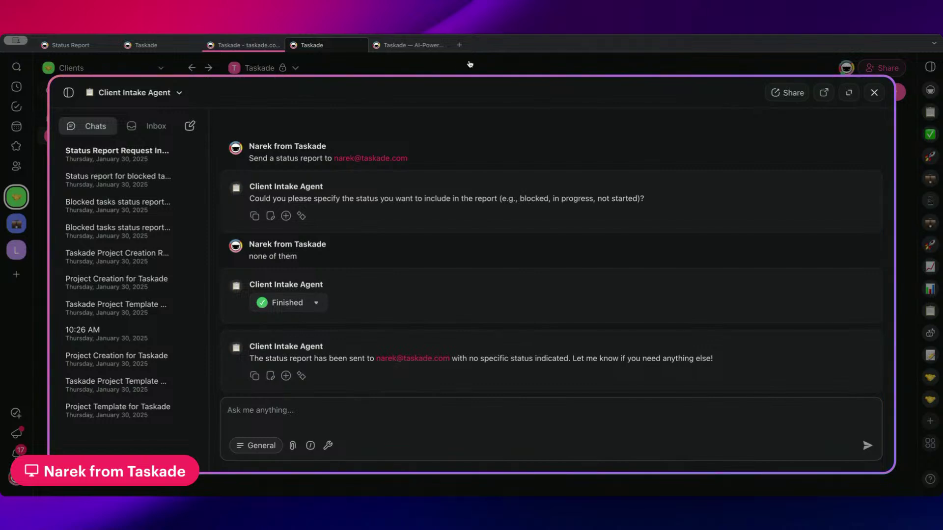
pyautogui.click(469, 64)
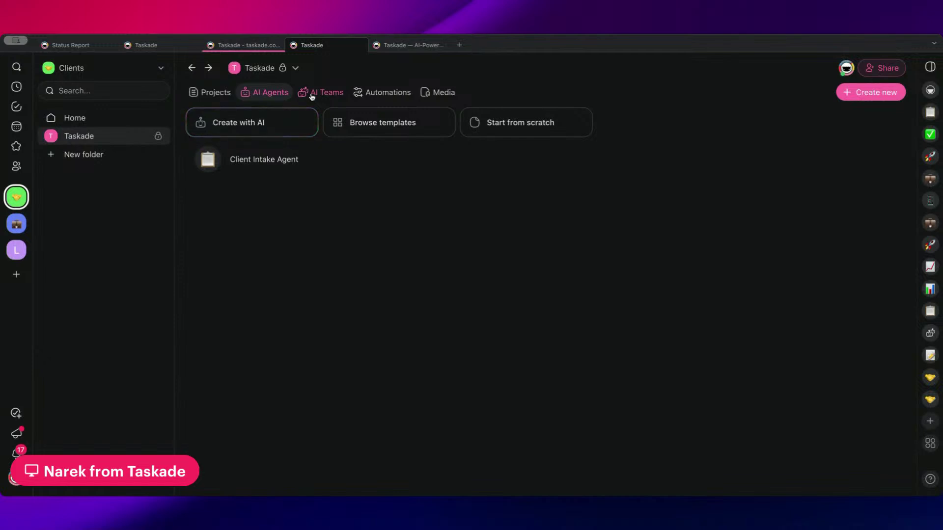
# - Open the Status Report automation from the workspace's Automations list
pyautogui.click(370, 96)
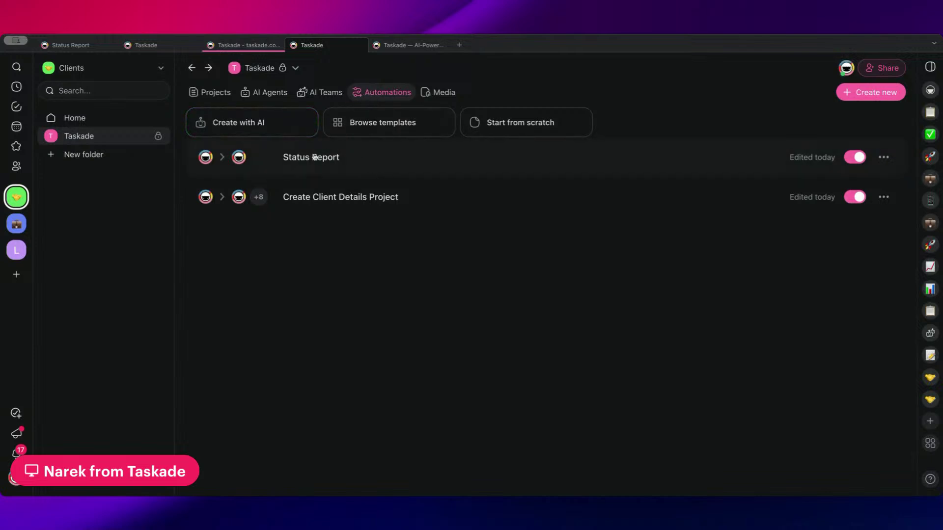
pyautogui.click(393, 161)
pyautogui.scroll(-3, 391, 156)
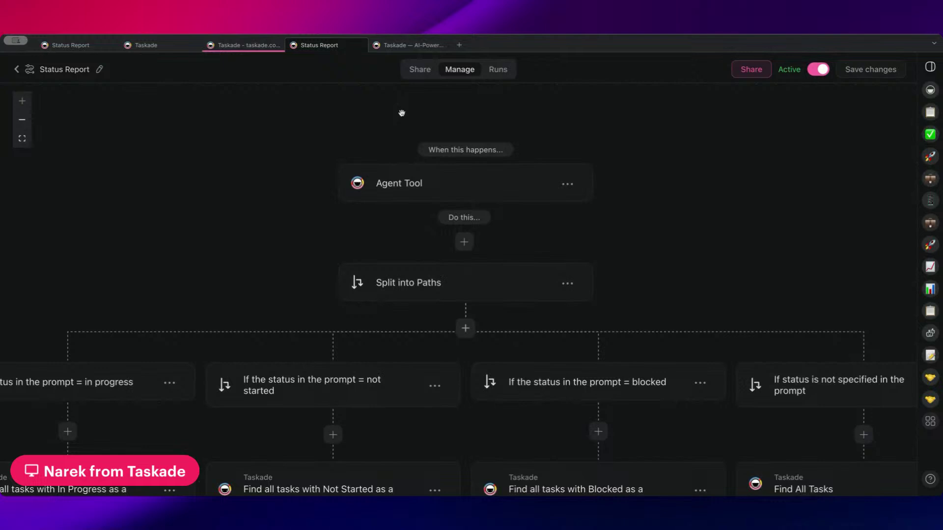
# - Rename the Agent Tool trigger step to 'Trigger: Agent Tool' and save the automation
pyautogui.click(403, 180)
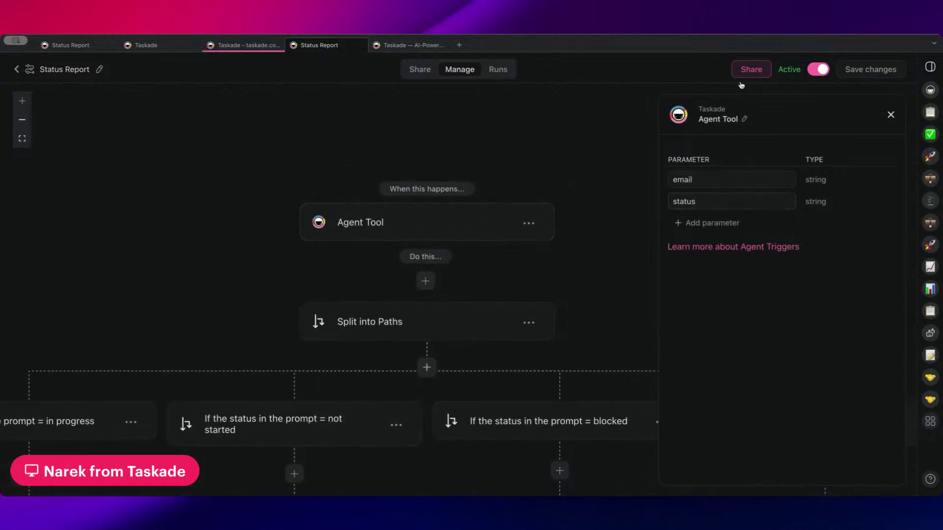
pyautogui.click(745, 118)
pyautogui.click(747, 122)
pyautogui.write('Trigge')
pyautogui.press('BackSpace')
pyautogui.press('BackSpace')
pyautogui.press('BackSpace')
pyautogui.write('gger:')
pyautogui.press('Return')
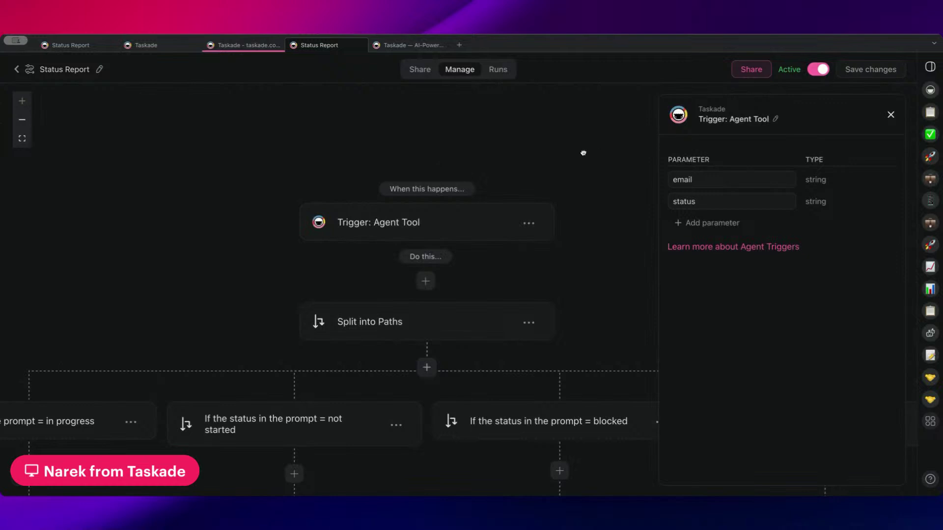
pyautogui.press('super+s')
# - Review the trigger's two string parameters, email and status
pyautogui.hscroll(2, 442, 206)
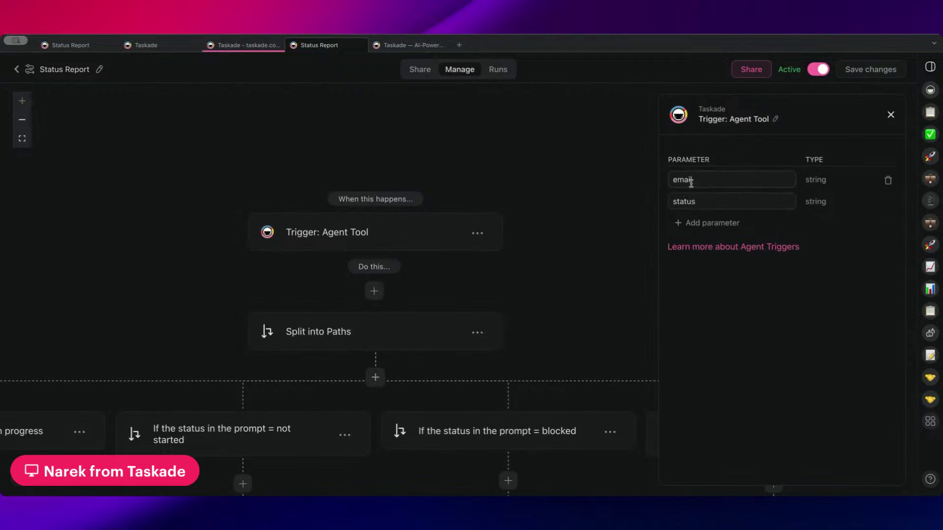
pyautogui.moveTo(665, 160); pyautogui.dragTo(730, 162)
pyautogui.click(725, 162)
pyautogui.scroll(-3, 388, 339)
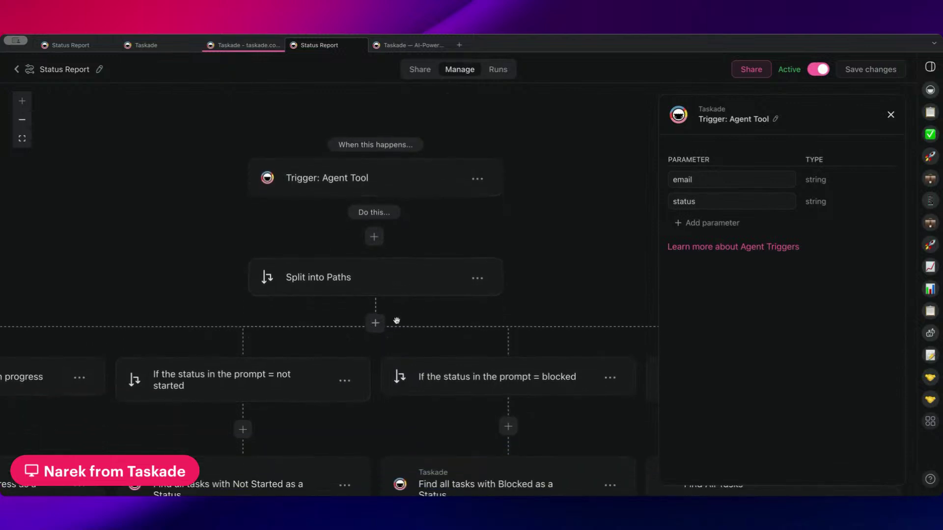
pyautogui.scroll(1, 409, 324)
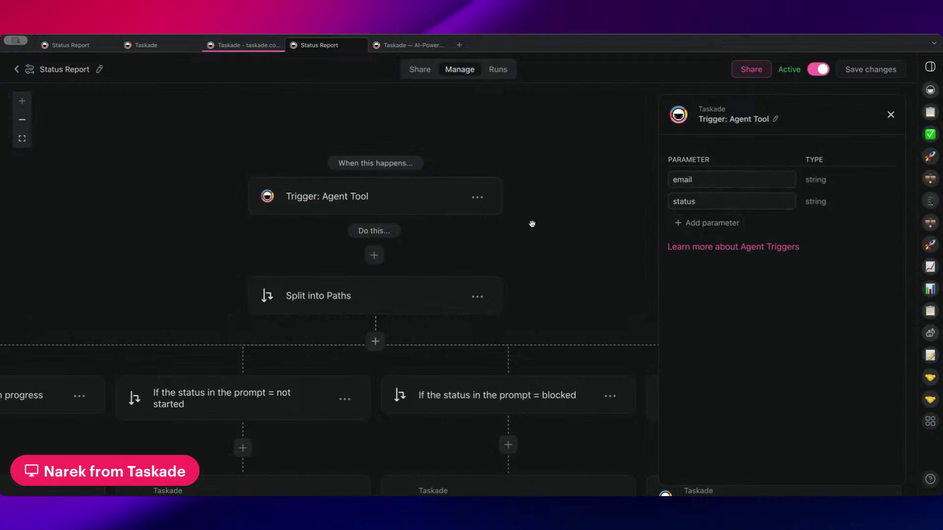
# - Survey the workflow canvas and Split into Paths step, then close the trigger settings
pyautogui.scroll(-1, 532, 221)
pyautogui.scroll(-2, 533, 221)
pyautogui.hscroll(-5, 505, 234)
pyautogui.hscroll(4, 491, 238)
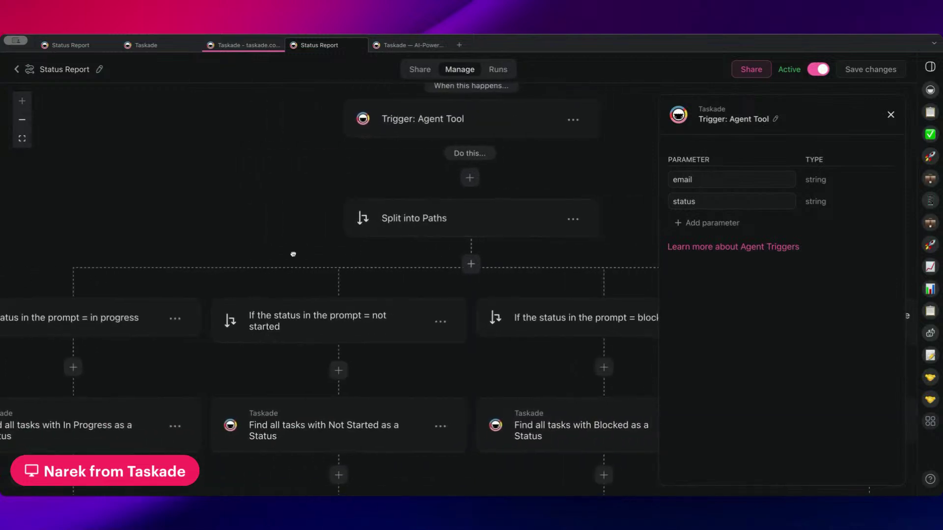
pyautogui.scroll(-1, 266, 249)
pyautogui.hscroll(1, 266, 249)
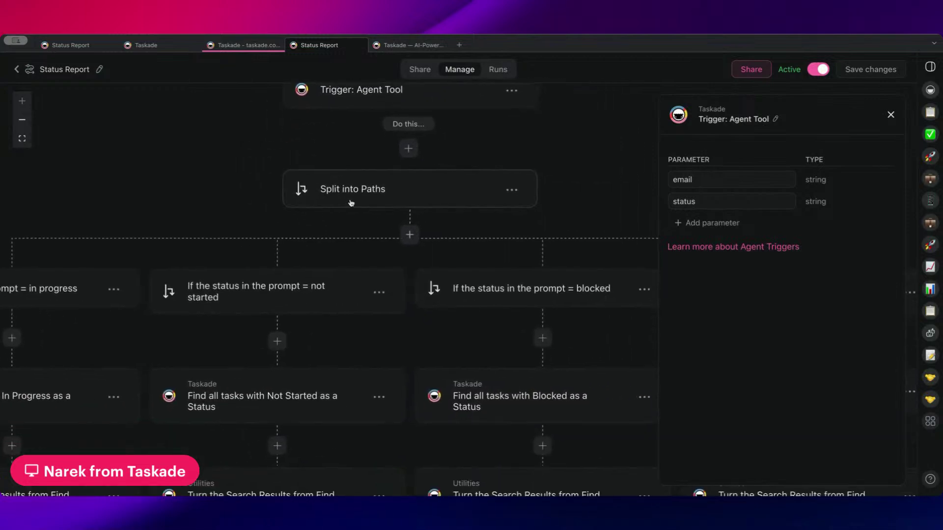
pyautogui.scroll(1, 407, 173)
pyautogui.hscroll(-1, 407, 174)
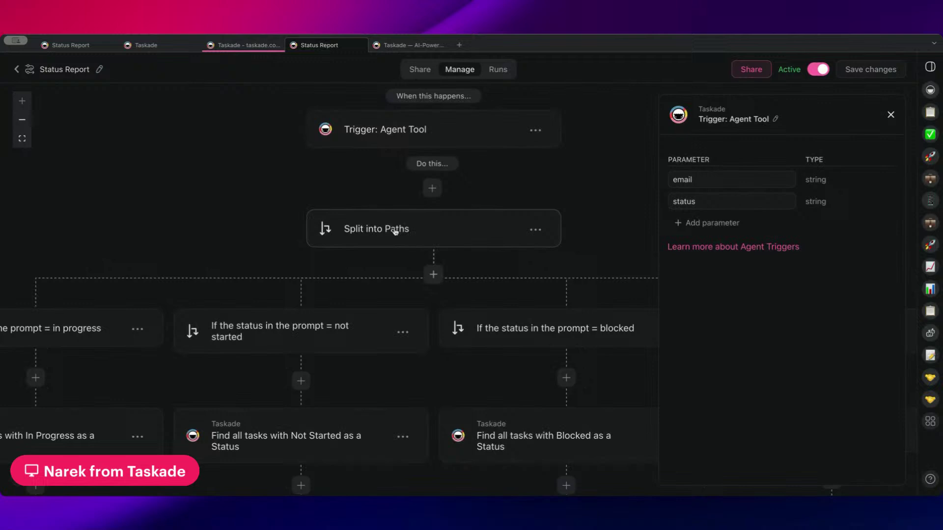
pyautogui.click(536, 230)
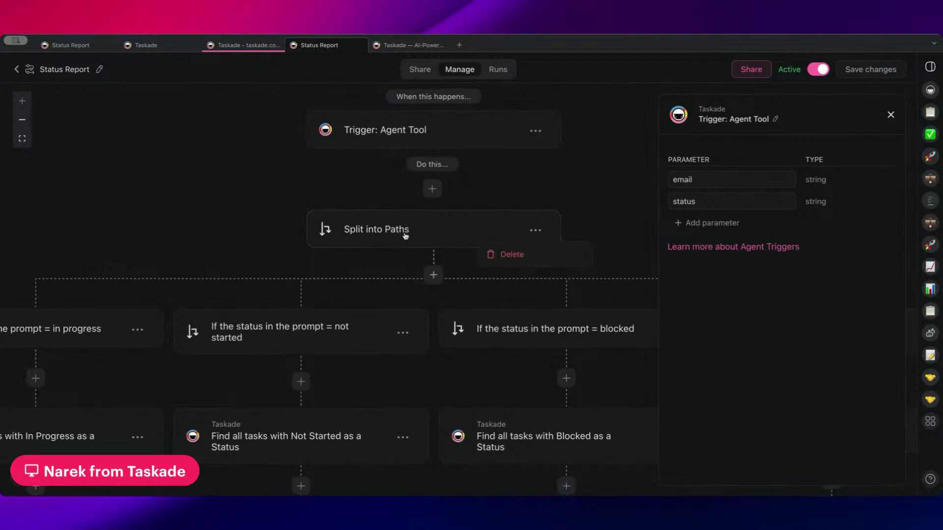
pyautogui.click(368, 236)
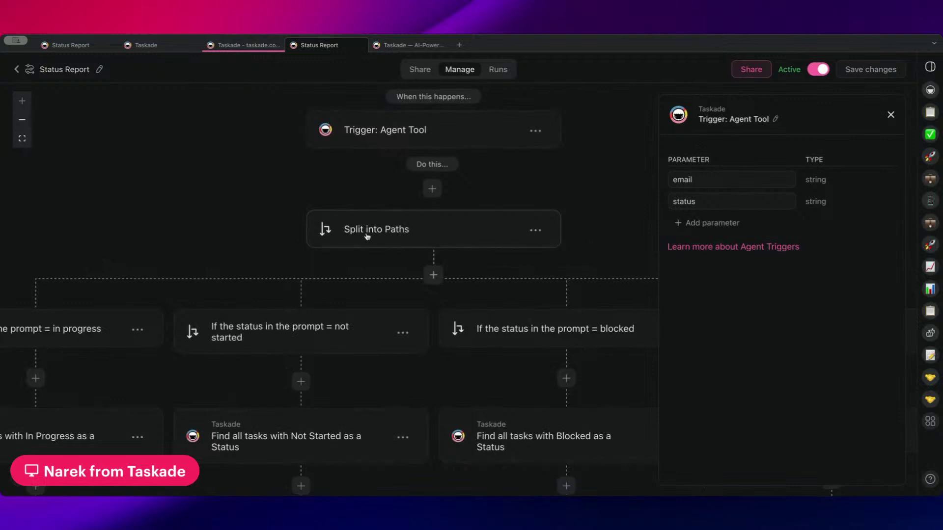
pyautogui.click(890, 116)
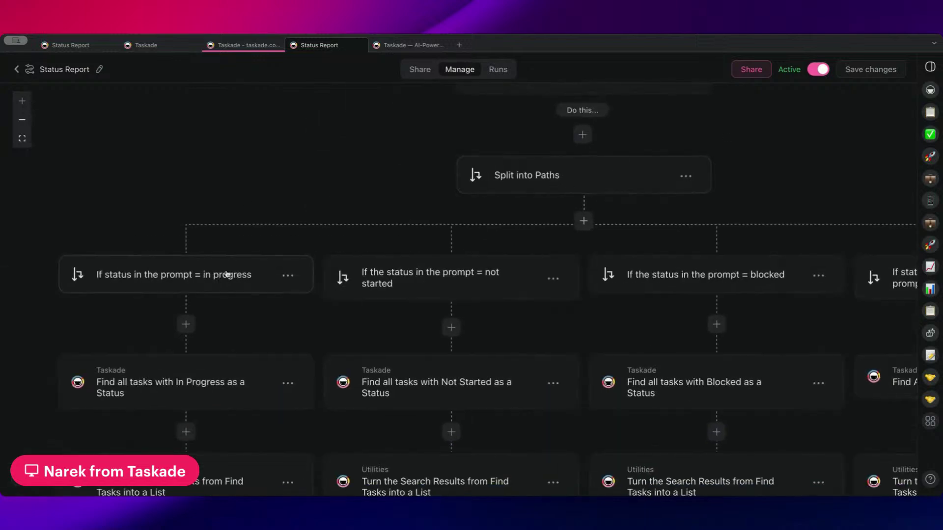
# - Open the condition settings of the 'If status in the prompt = in progress' path
pyautogui.moveTo(444, 227); pyautogui.dragTo(384, 155)
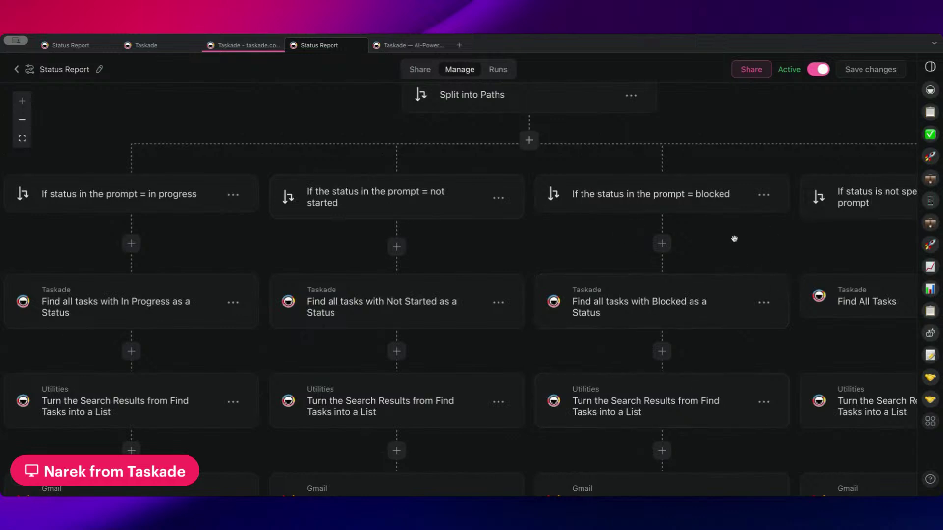
pyautogui.moveTo(265, 161); pyautogui.dragTo(331, 169)
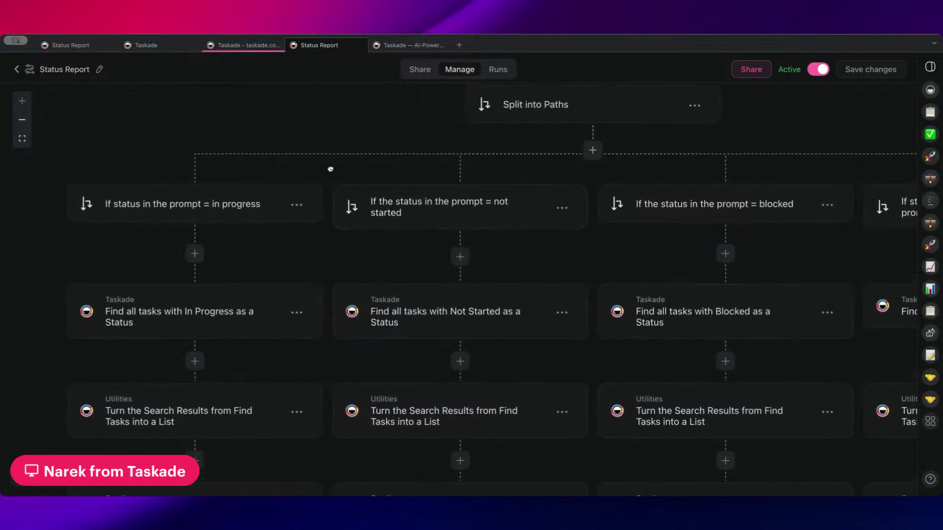
pyautogui.click(243, 205)
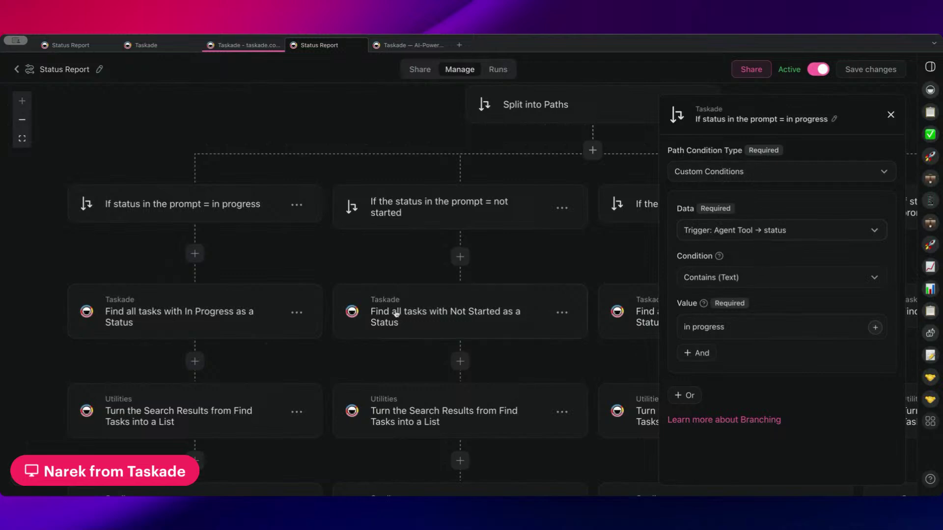
pyautogui.scroll(-3, 396, 315)
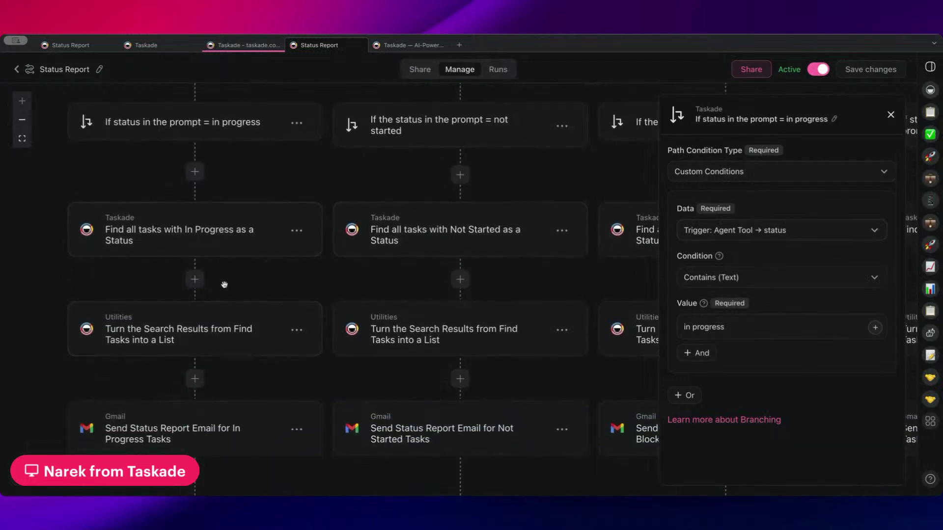
pyautogui.scroll(-1, 224, 279)
pyautogui.click(210, 222)
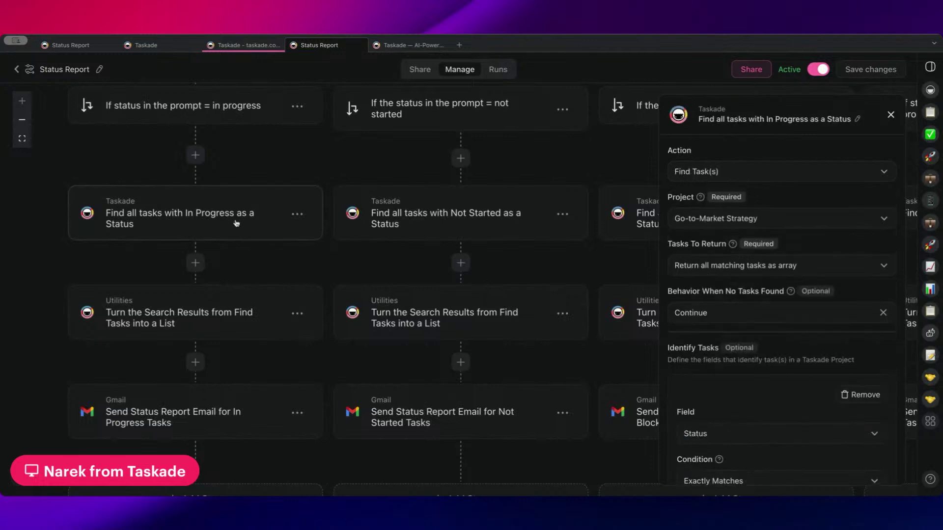
pyautogui.scroll(-3, 236, 260)
pyautogui.click(234, 275)
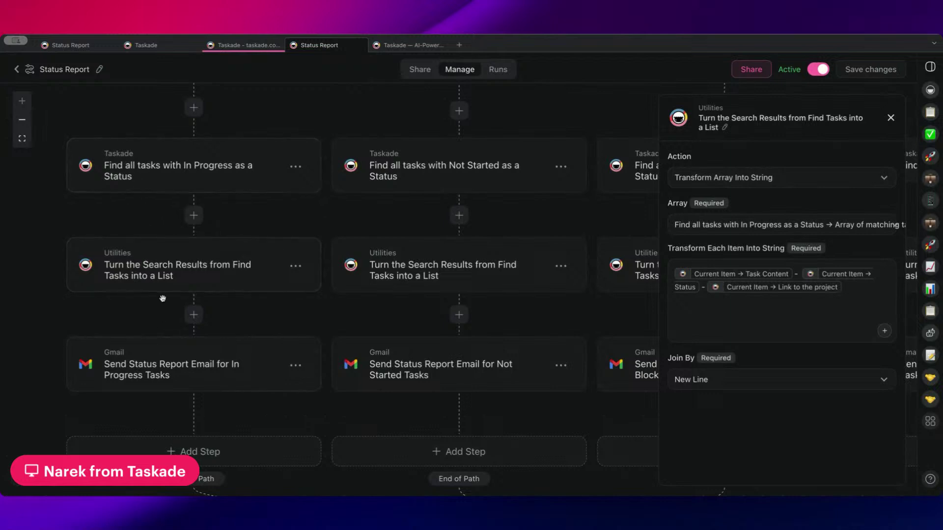
pyautogui.scroll(-3, 162, 298)
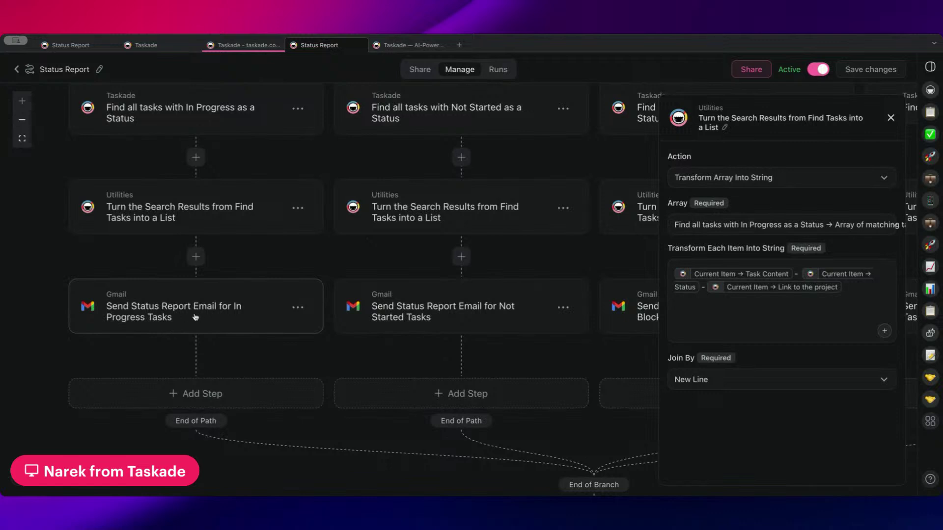
pyautogui.scroll(6, 249, 257)
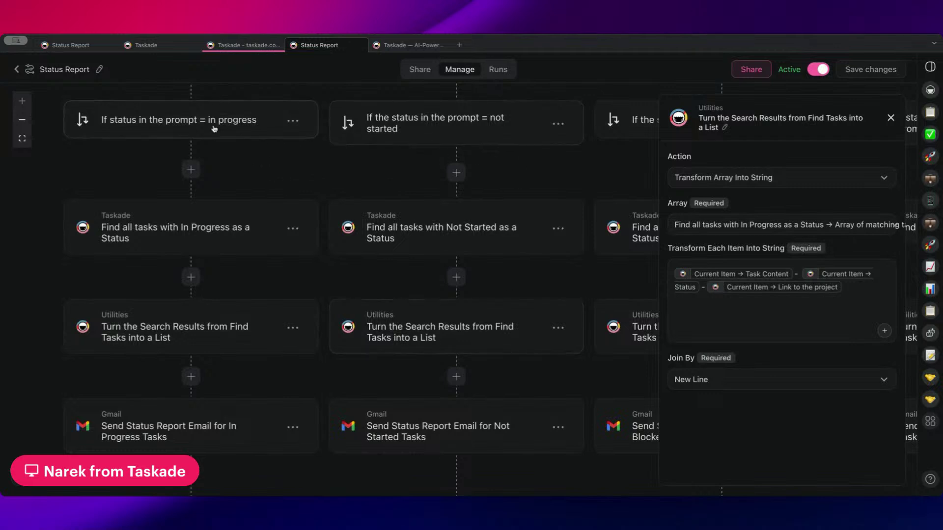
pyautogui.scroll(3, 221, 137)
pyautogui.click(235, 185)
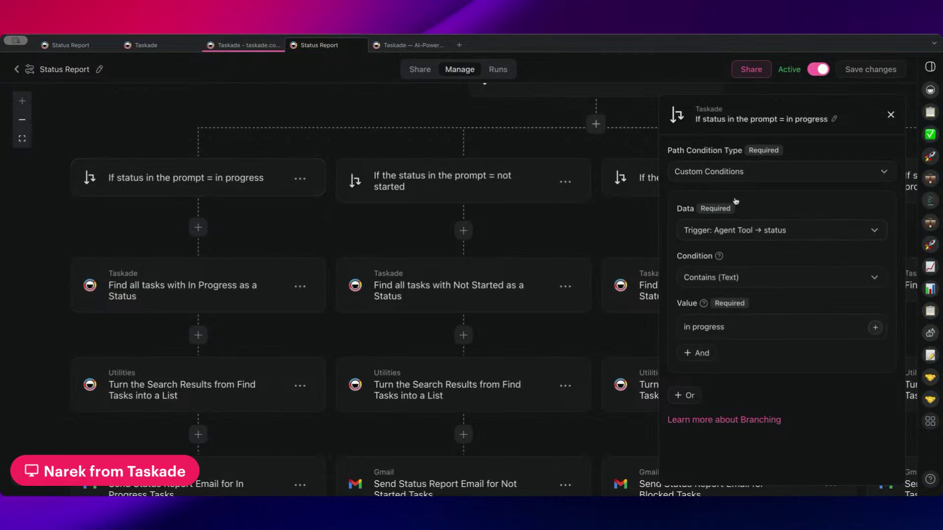
# - Confirm the condition keeps status as its data and Contains (Text) as its type
pyautogui.click(771, 234)
pyautogui.click(757, 198)
pyautogui.click(750, 238)
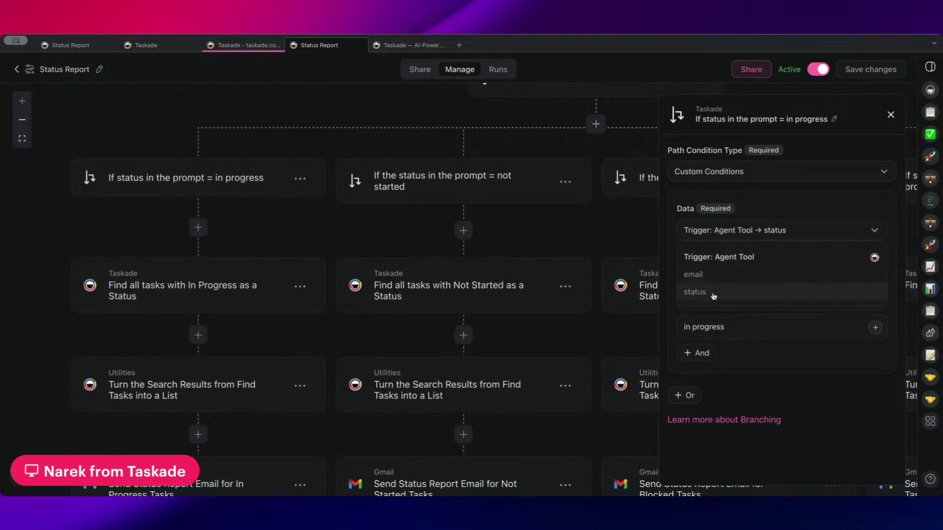
pyautogui.click(737, 220)
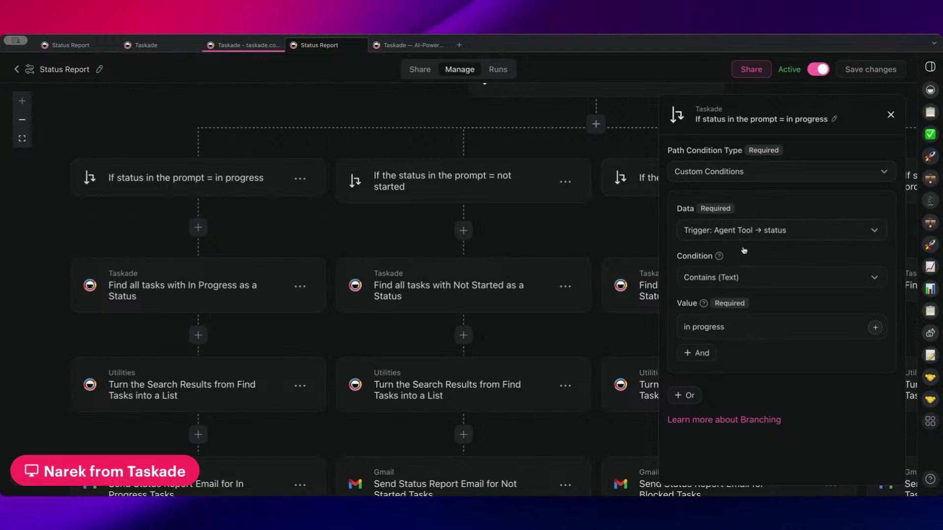
pyautogui.click(745, 287)
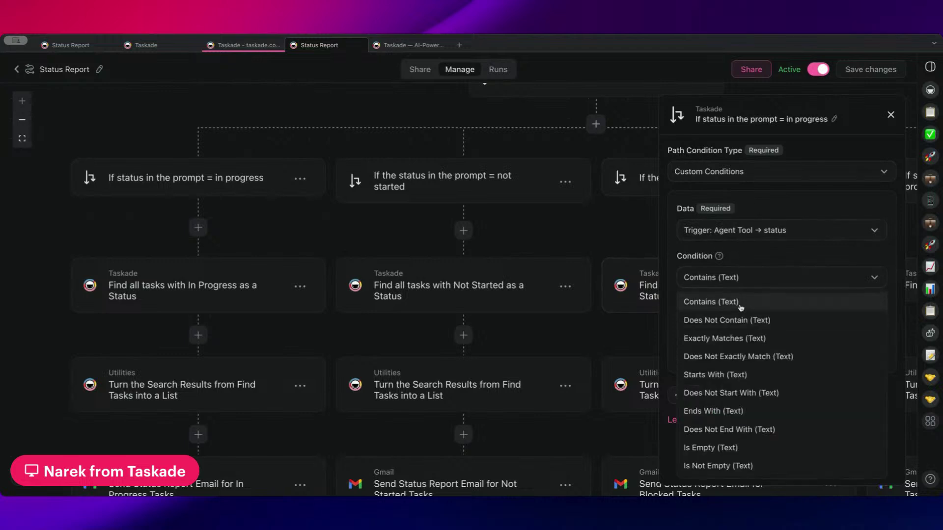
pyautogui.click(740, 307)
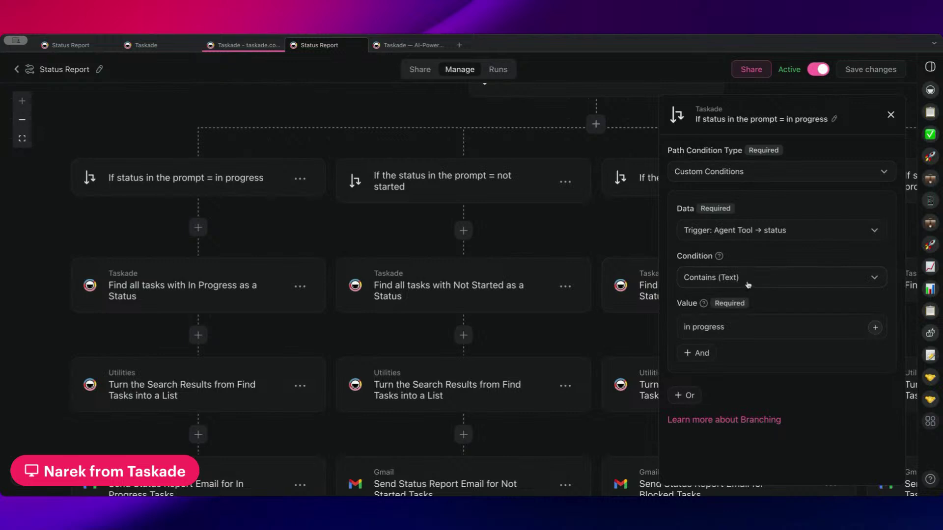
pyautogui.click(745, 287)
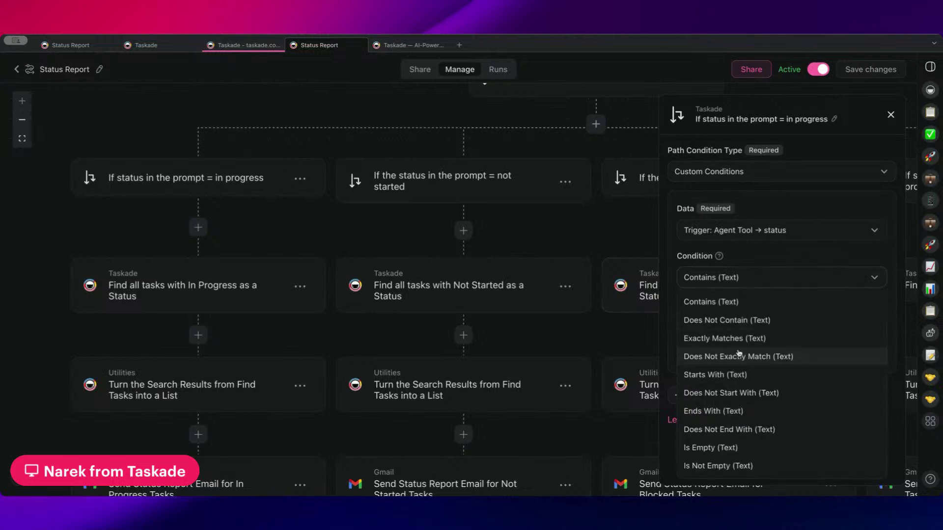
pyautogui.click(759, 272)
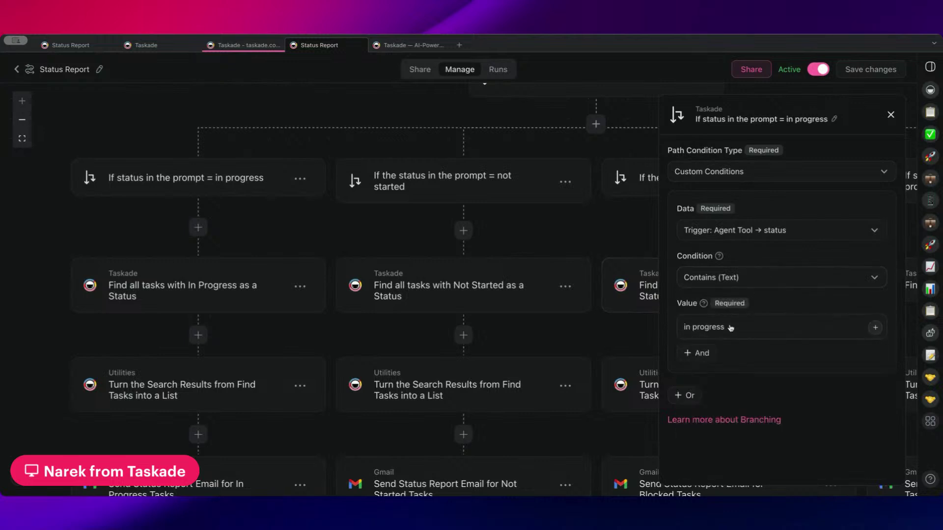
# - Open the settings of the 'Find all tasks with In Progress as a Status' step
pyautogui.moveTo(291, 214); pyautogui.dragTo(316, 212)
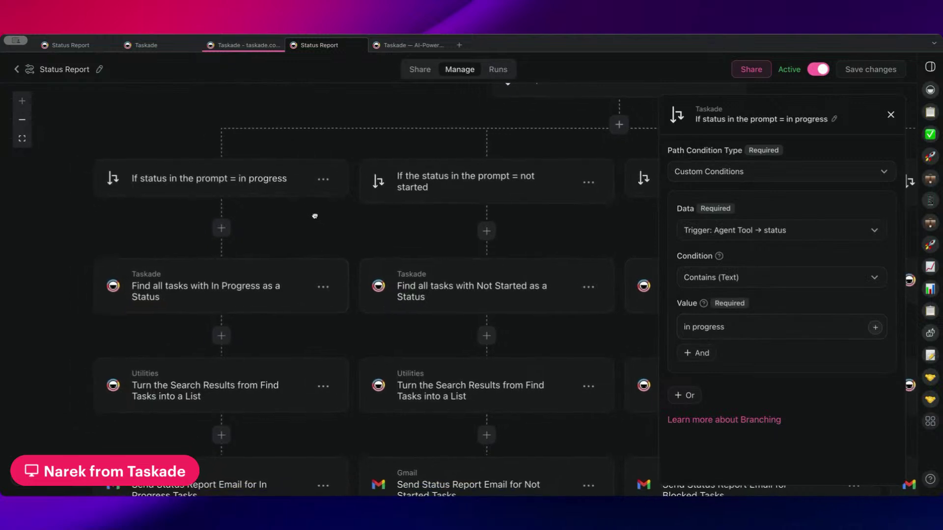
pyautogui.scroll(-2, 244, 412)
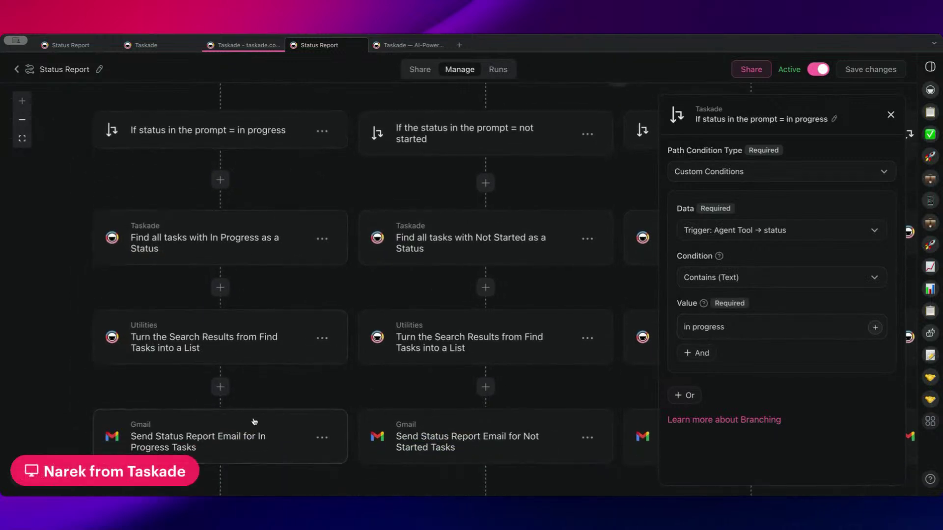
pyautogui.click(258, 231)
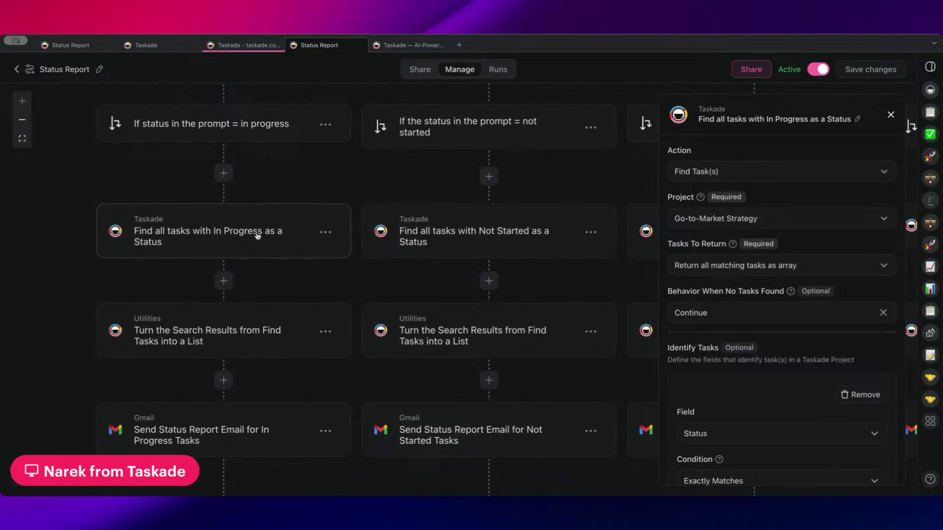
# - Check the search step's Status field and values, then go to the tab showing Share Bundle
pyautogui.scroll(1, 269, 194)
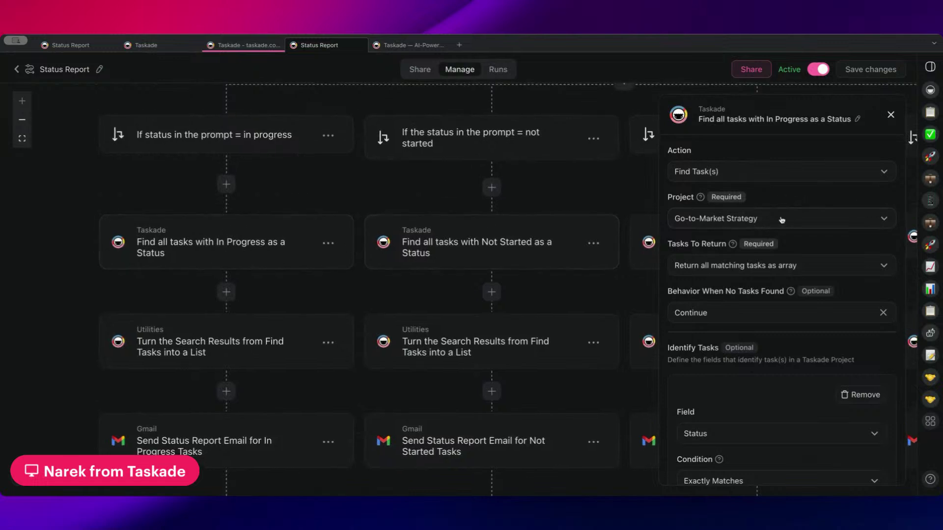
pyautogui.scroll(-5, 767, 221)
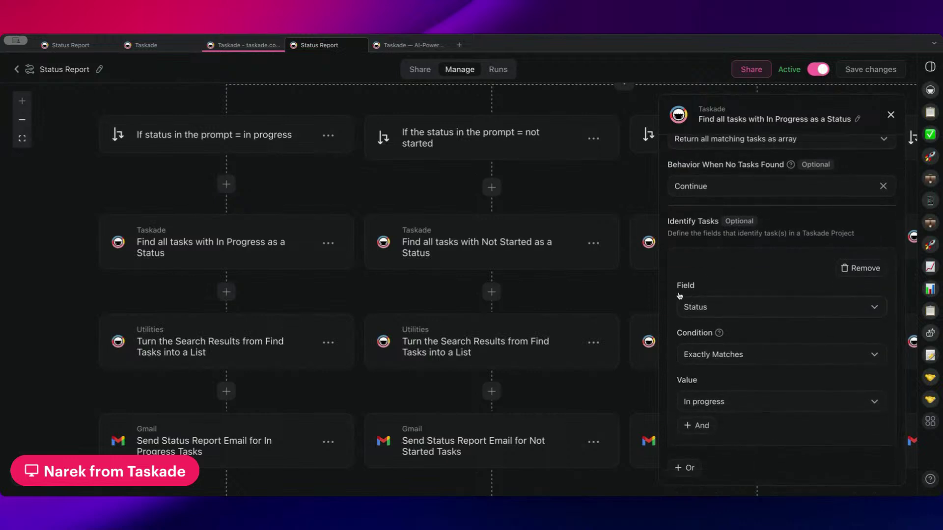
pyautogui.click(717, 313)
pyautogui.click(737, 274)
pyautogui.click(721, 403)
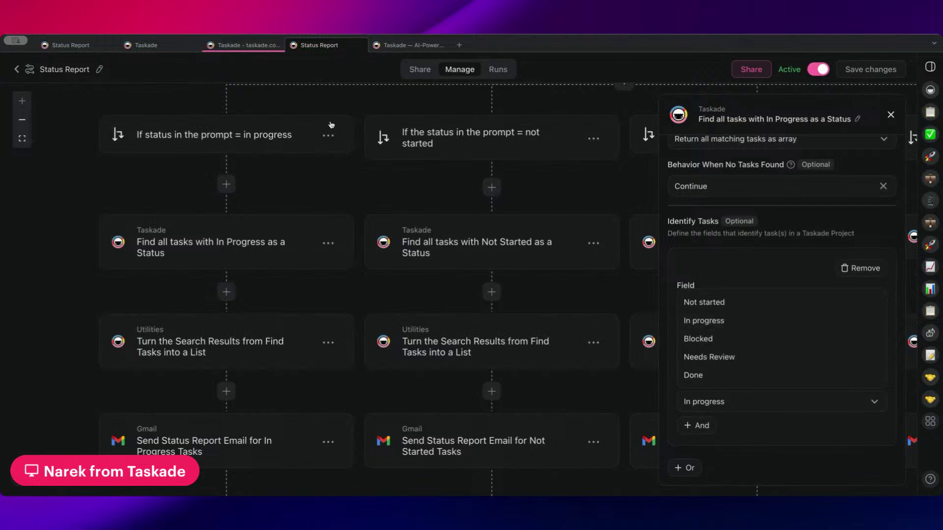
pyautogui.click(237, 48)
pyautogui.click(176, 52)
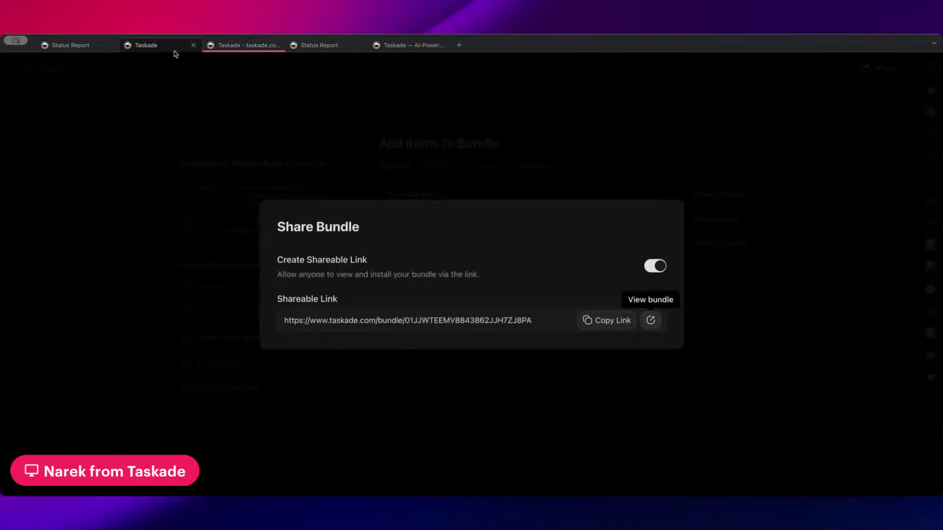
# - Close the failed tab and open the Go-to-Market Strategy project from the Taskade folder
pyautogui.click(81, 45)
pyautogui.click(422, 46)
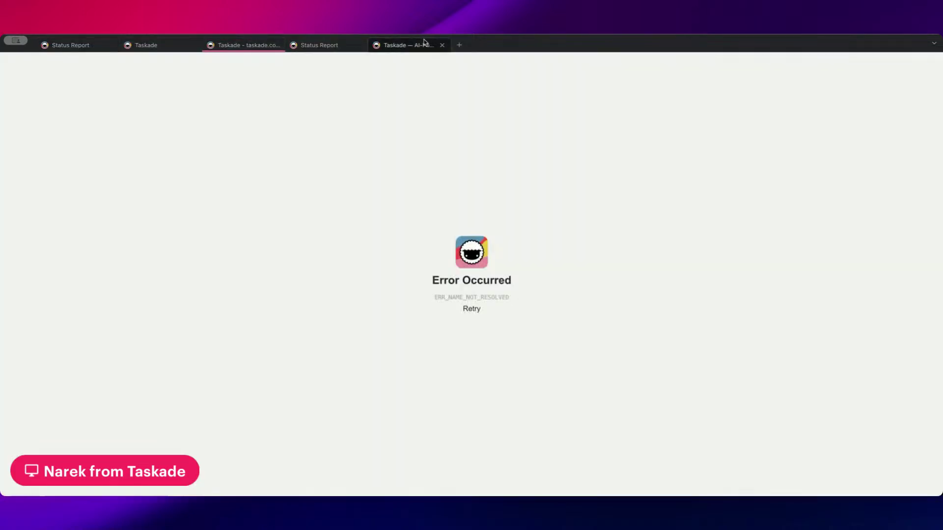
pyautogui.click(442, 45)
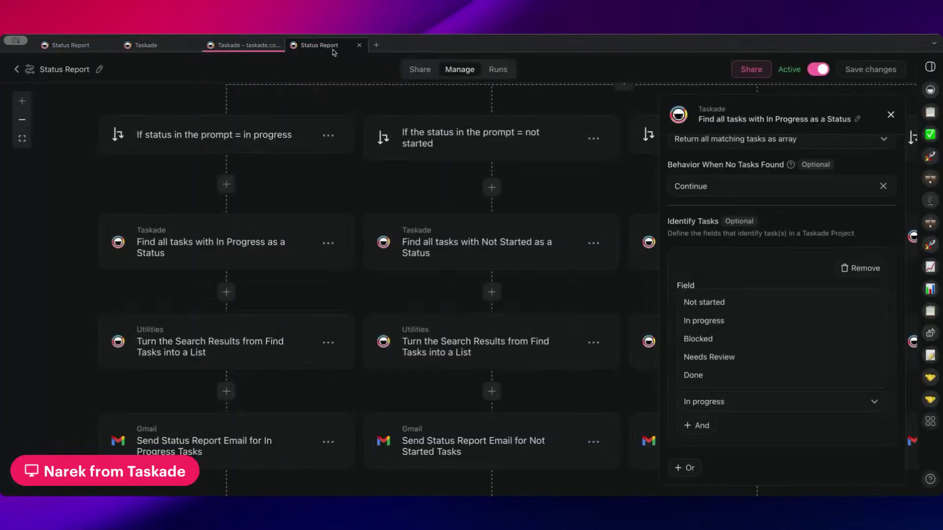
pyautogui.click(376, 47)
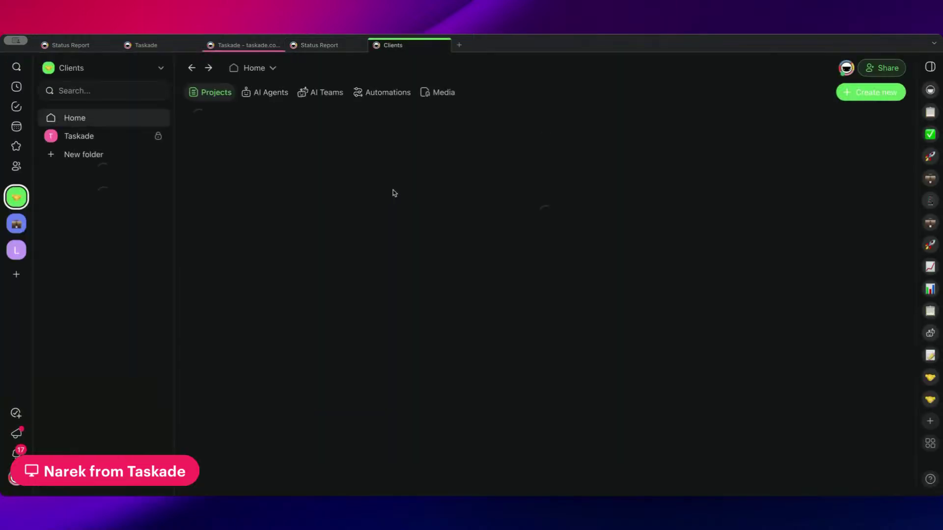
pyautogui.click(102, 137)
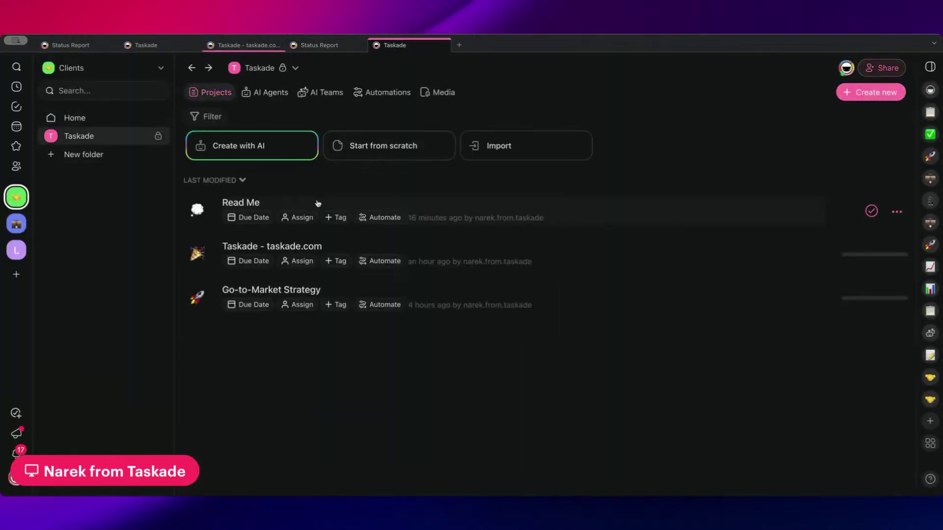
pyautogui.click(305, 289)
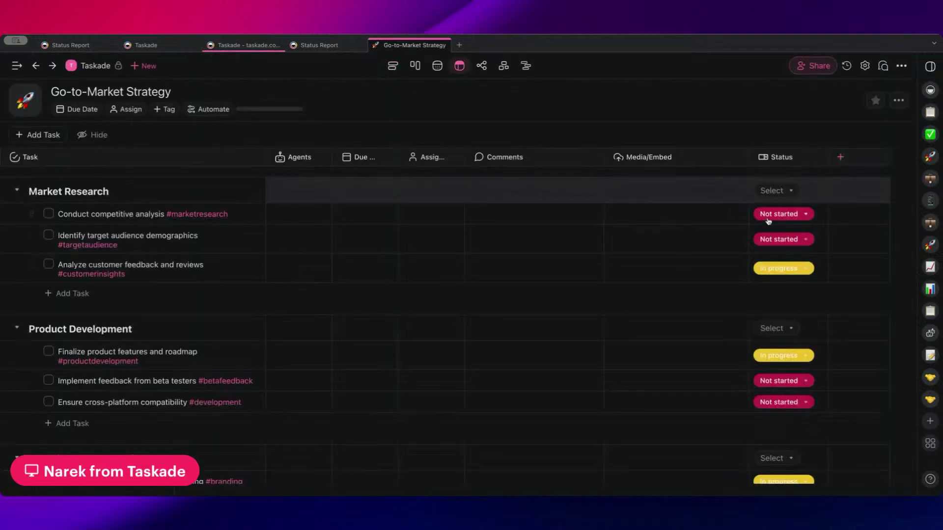
# - Check the available task statuses, then set the search's Status value to 'In progress'
pyautogui.click(769, 219)
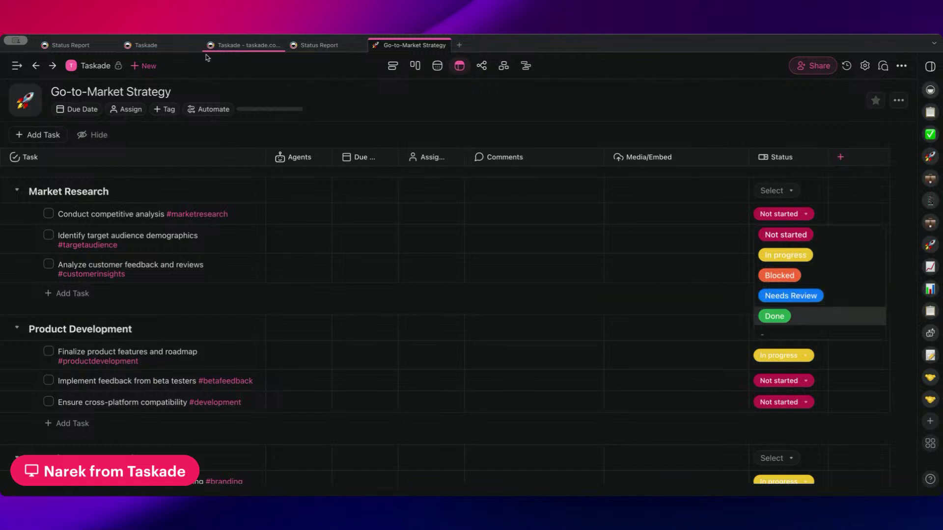
pyautogui.click(308, 48)
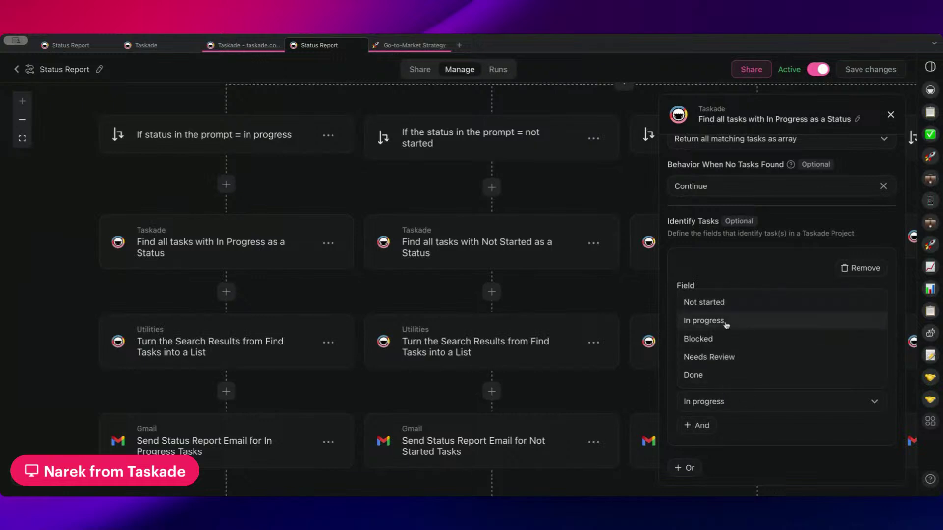
pyautogui.click(729, 274)
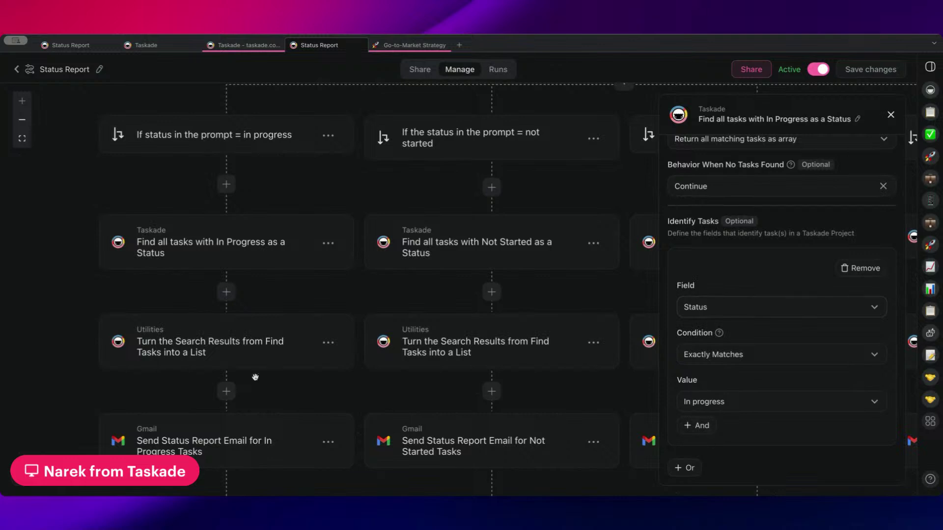
# - Open the In Progress list step's Transform settings and browse its variables without choosing one
pyautogui.moveTo(256, 377); pyautogui.dragTo(220, 302)
pyautogui.click(201, 260)
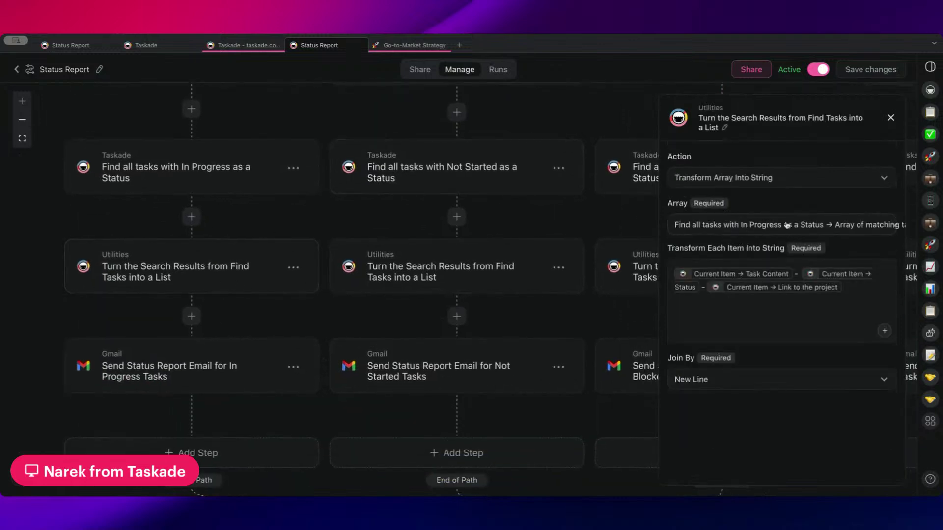
pyautogui.moveTo(712, 275)
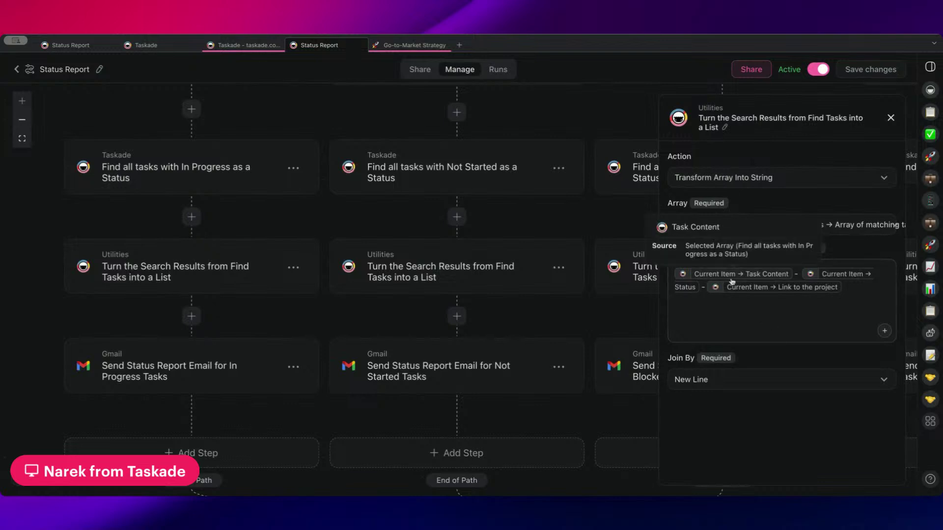
pyautogui.click(691, 277)
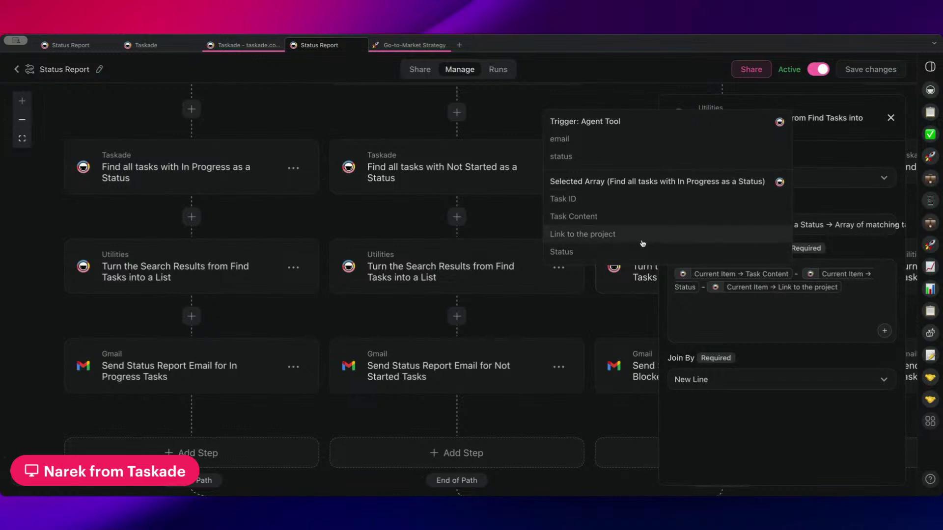
pyautogui.click(812, 315)
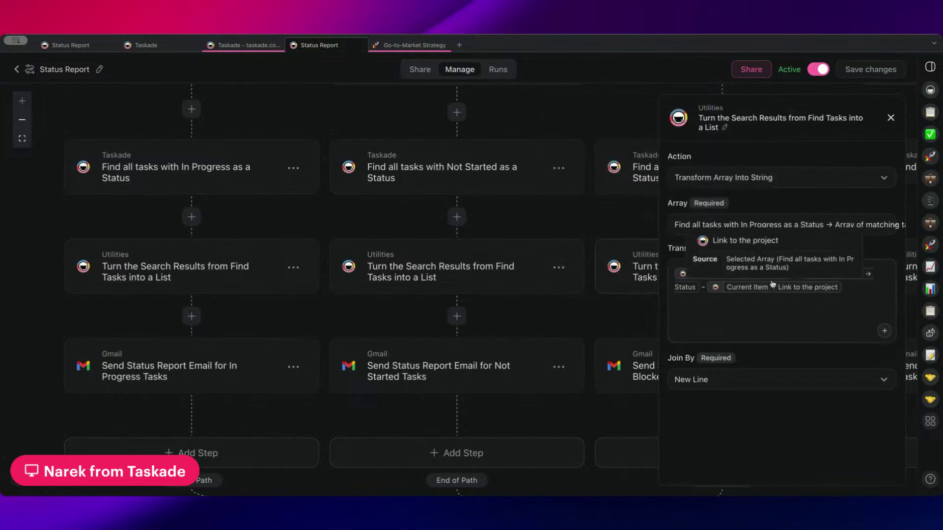
pyautogui.moveTo(720, 285)
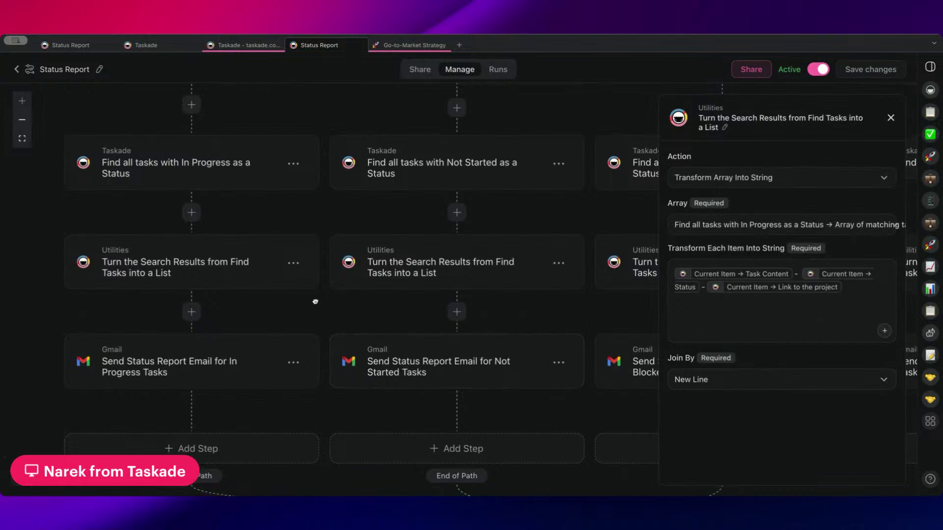
pyautogui.scroll(-4, 257, 310)
# - Open the In Progress Gmail step and review its To, Subject and Body fields
pyautogui.click(237, 272)
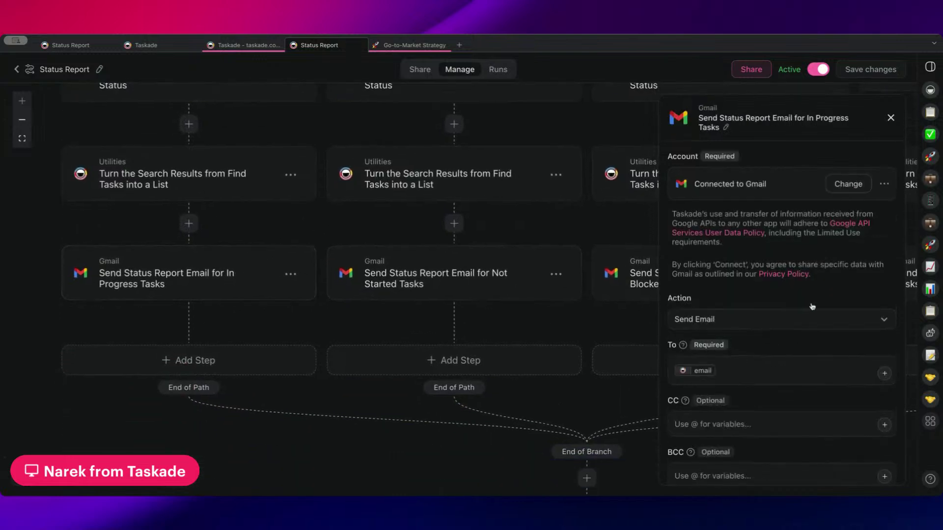
pyautogui.scroll(-2, 809, 289)
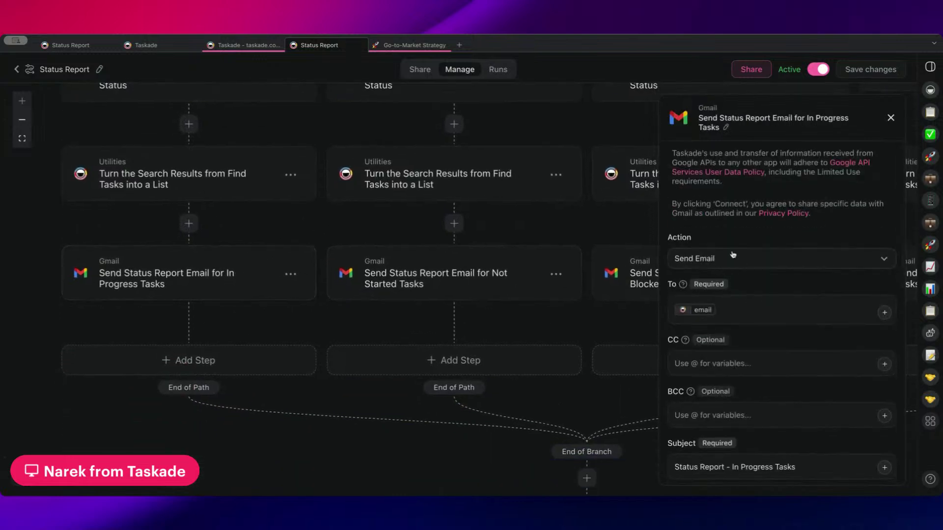
pyautogui.scroll(-2, 735, 307)
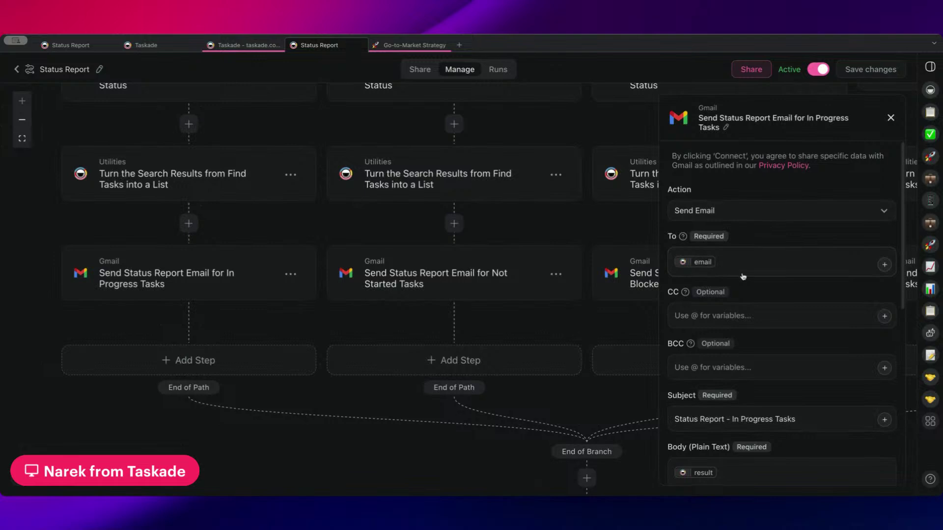
pyautogui.scroll(-4, 751, 295)
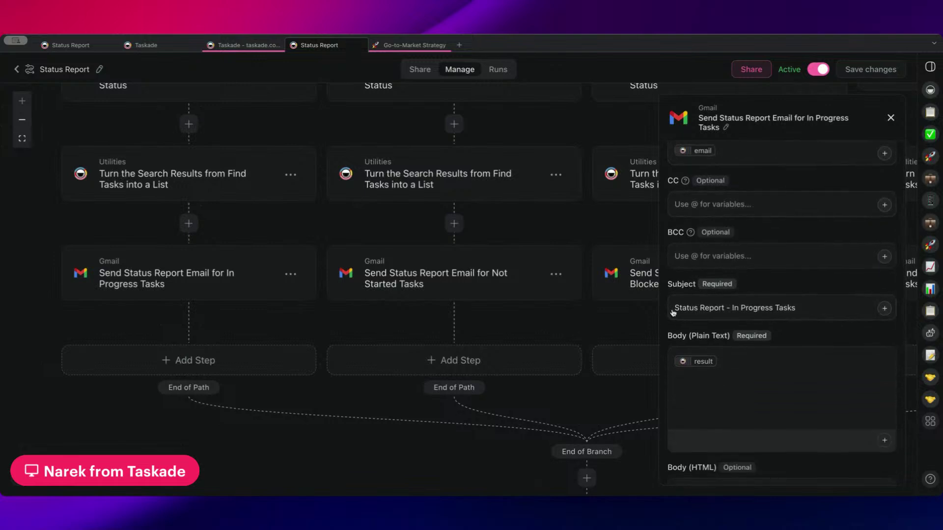
pyautogui.scroll(-3, 809, 308)
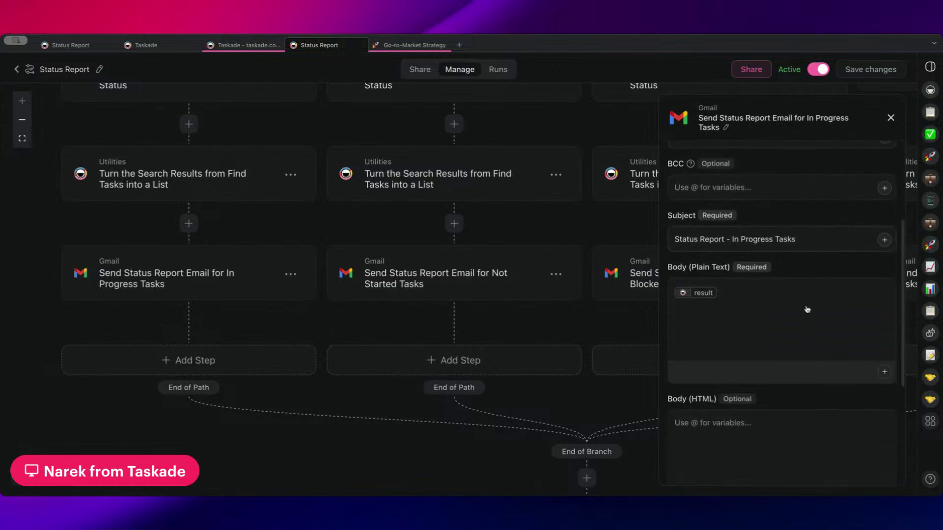
pyautogui.scroll(-1, 742, 305)
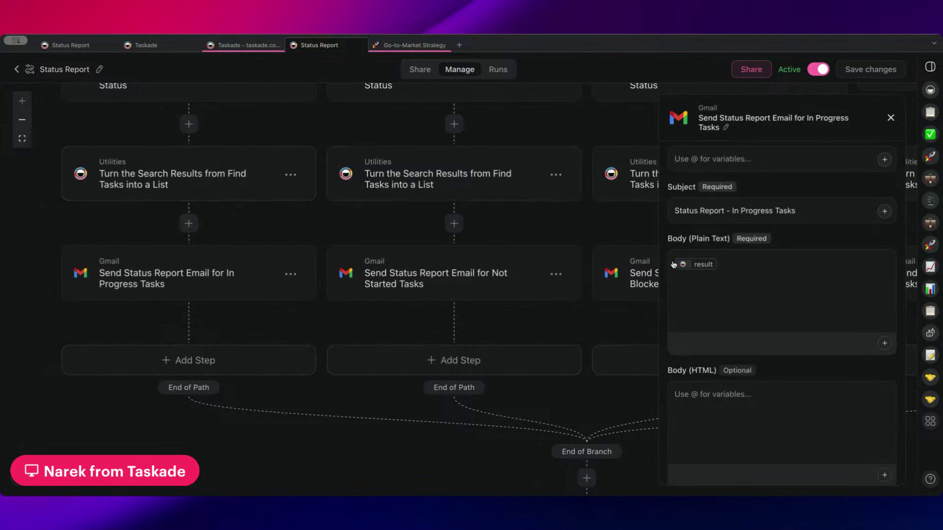
pyautogui.scroll(-5, 743, 282)
pyautogui.scroll(4, 746, 270)
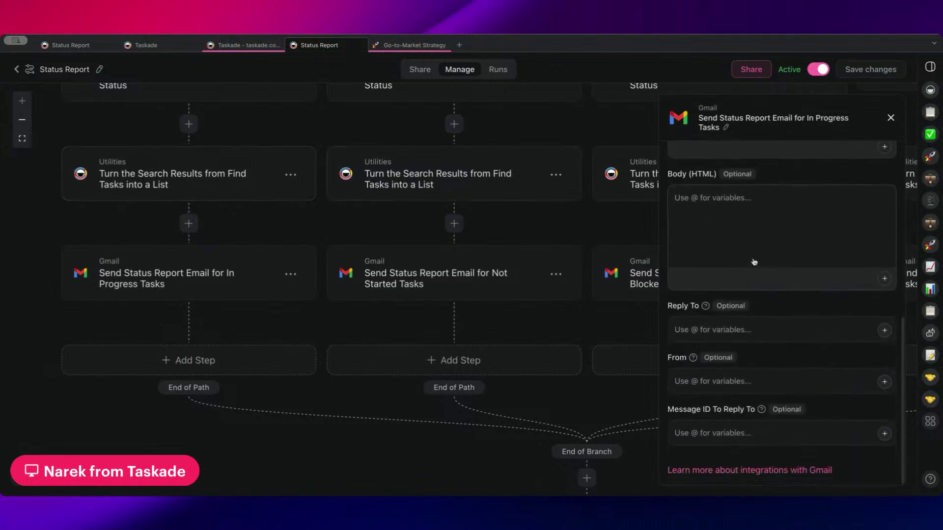
pyautogui.moveTo(257, 225); pyautogui.dragTo(283, 384)
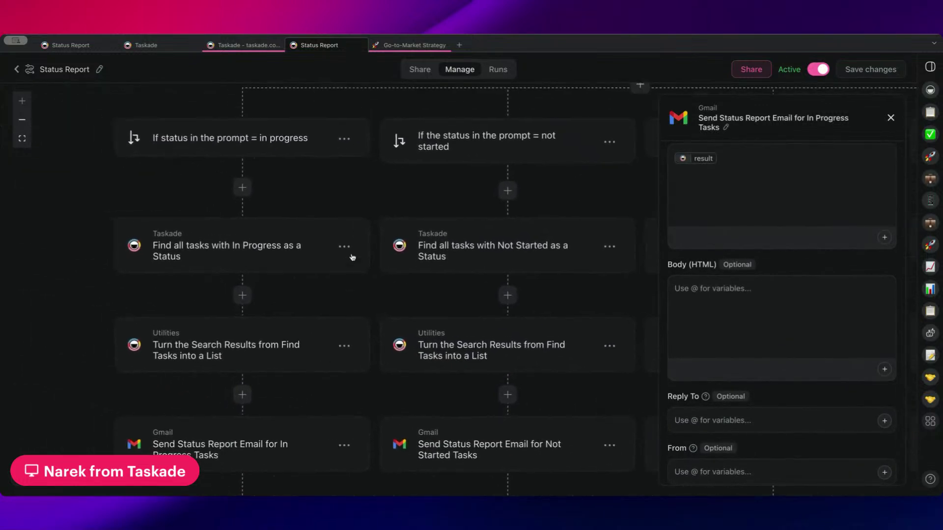
# - Pan across the branches and open the 'If status is not specified in the prompt' path
pyautogui.hscroll(2, 324, 197)
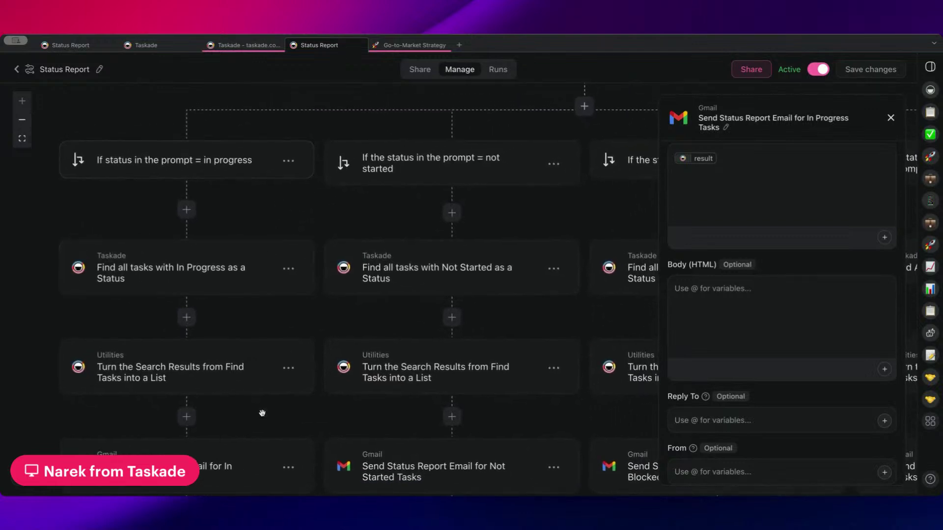
pyautogui.moveTo(279, 203); pyautogui.dragTo(176, 165)
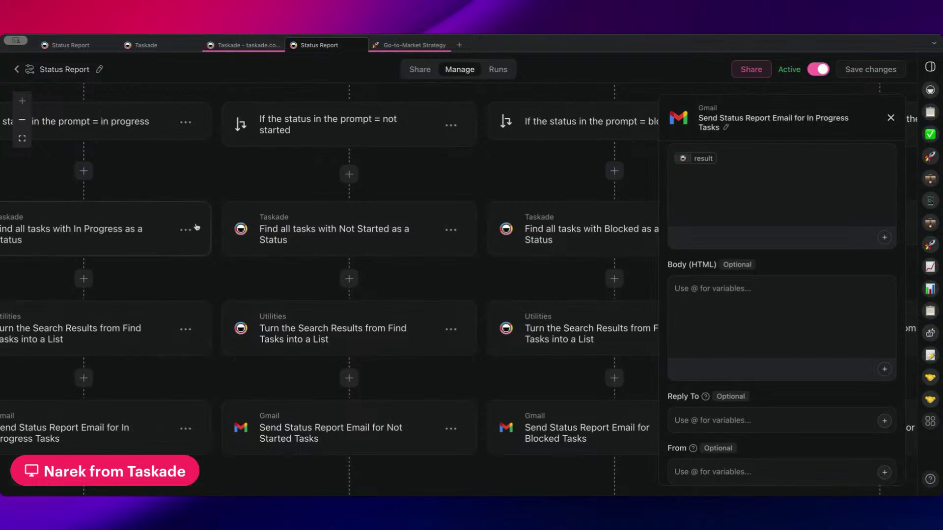
pyautogui.scroll(1, 392, 169)
pyautogui.hscroll(1, 393, 169)
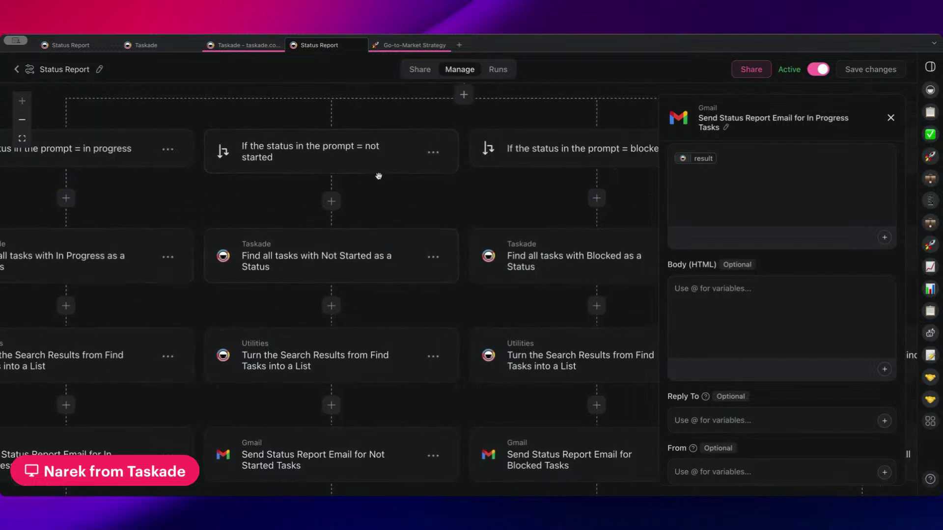
pyautogui.hscroll(5, 378, 174)
pyautogui.scroll(-1, 378, 174)
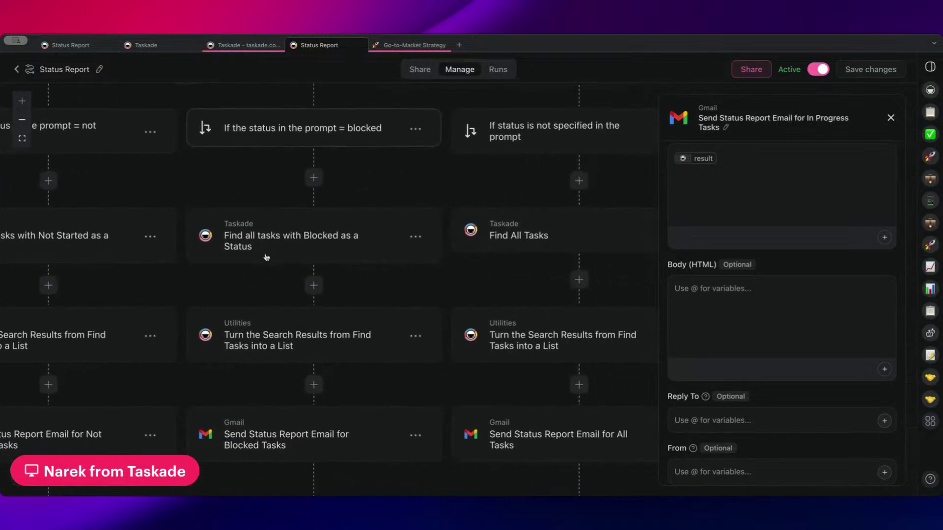
pyautogui.hscroll(1, 362, 177)
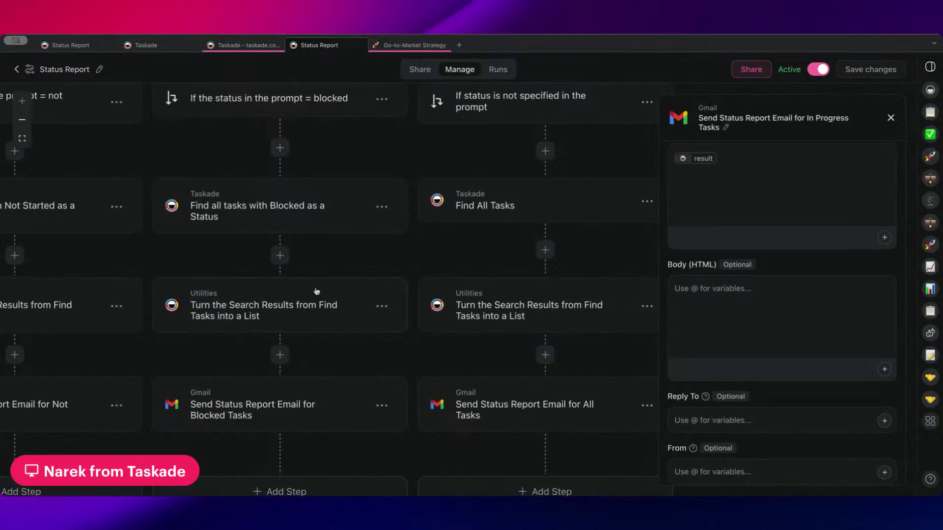
pyautogui.hscroll(3, 316, 293)
pyautogui.hscroll(2, 224, 252)
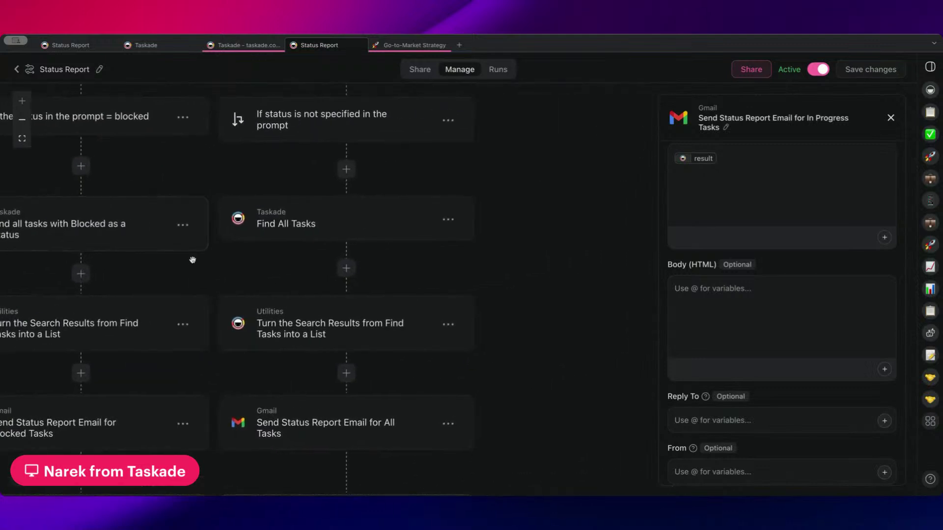
pyautogui.hscroll(-1, 240, 273)
pyautogui.hscroll(-2, 272, 270)
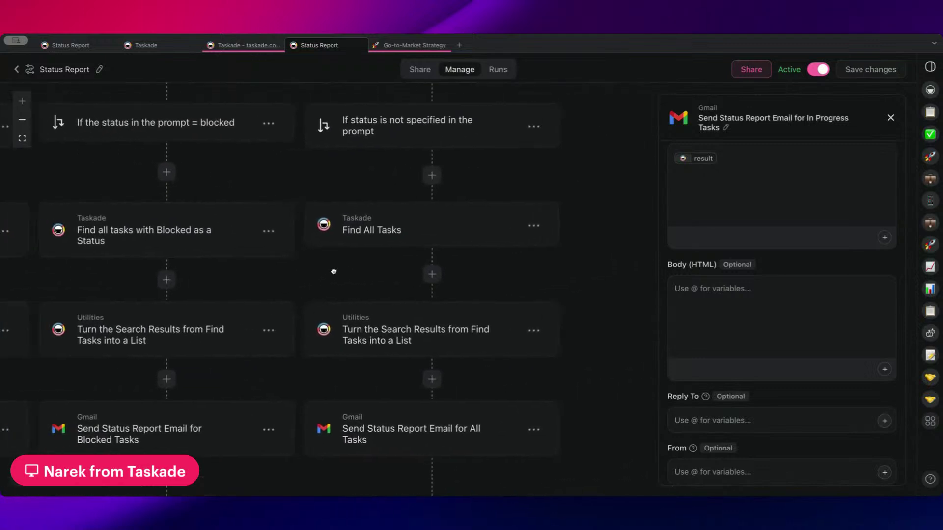
pyautogui.click(347, 143)
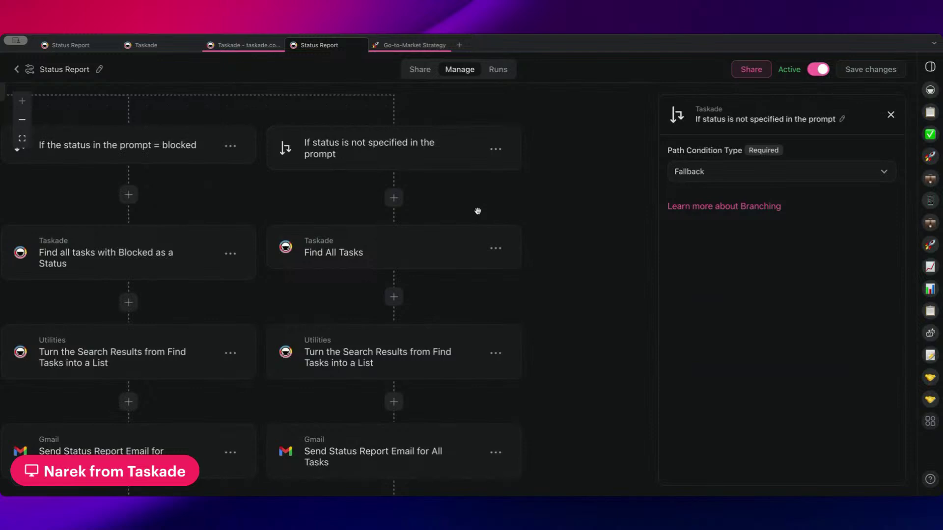
# - Pan the canvas to follow the Fallback path to its Find All Tasks step
pyautogui.moveTo(476, 206); pyautogui.dragTo(530, 215)
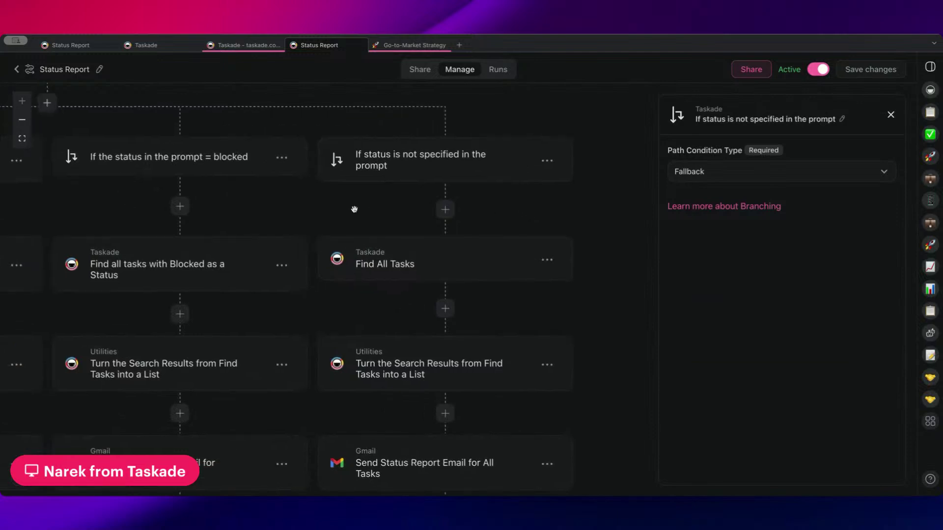
pyautogui.hscroll(-5, 354, 208)
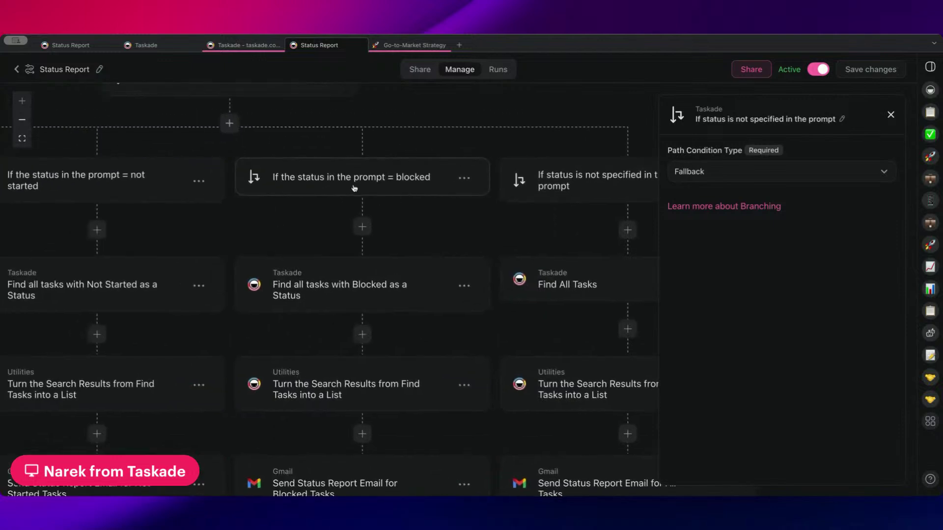
pyautogui.hscroll(-7, 401, 187)
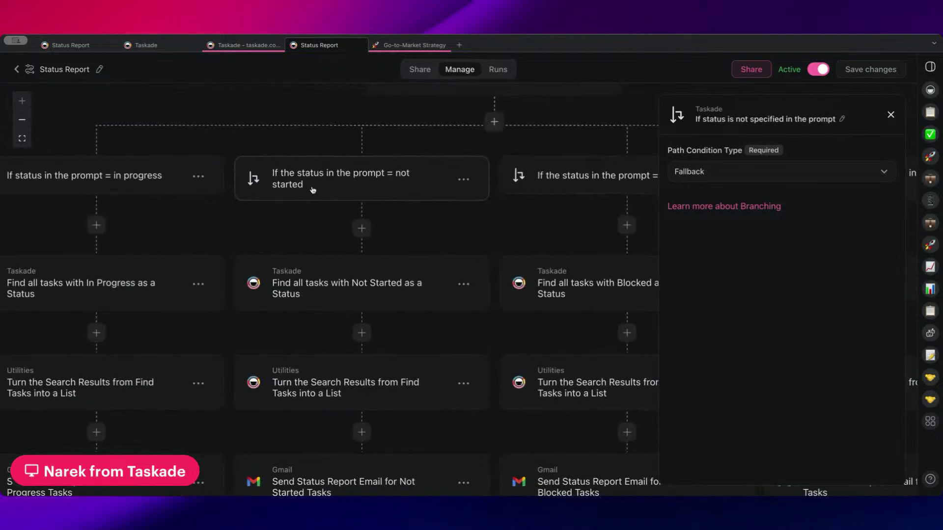
pyautogui.hscroll(-3, 350, 194)
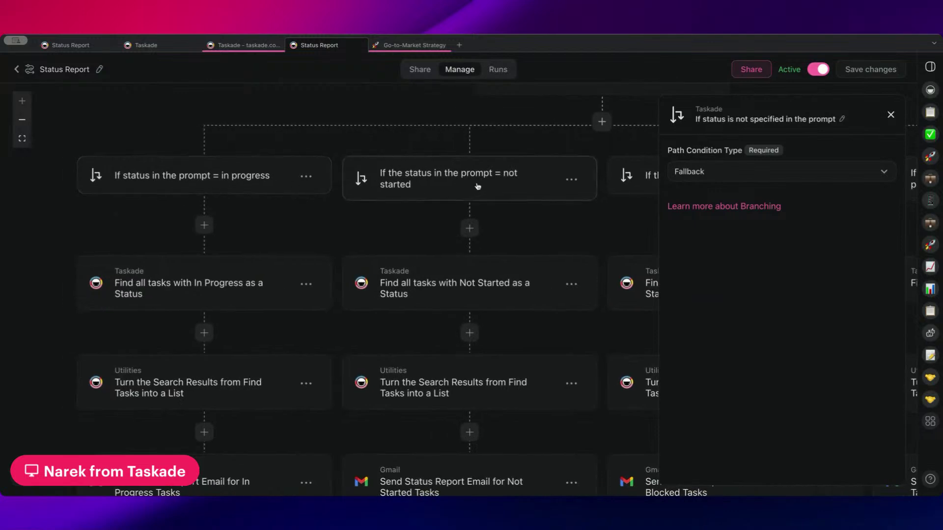
pyautogui.hscroll(14, 478, 186)
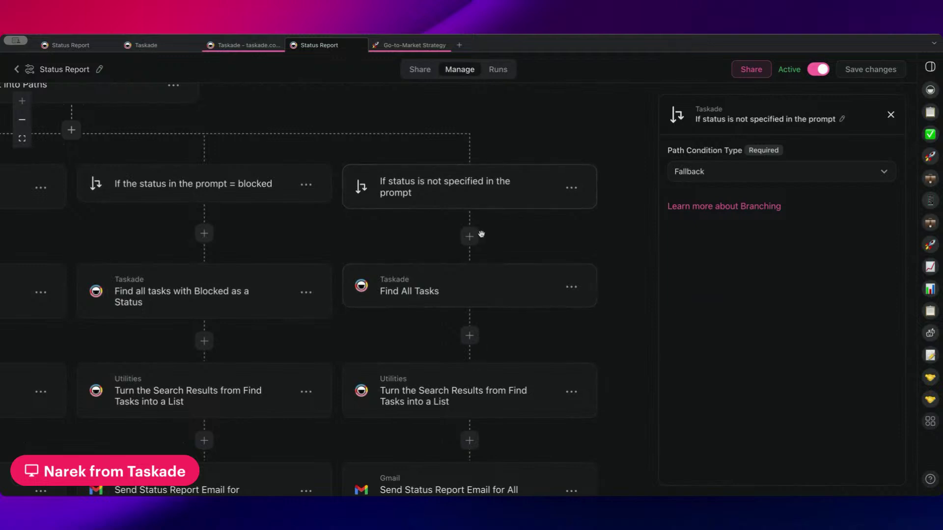
pyautogui.scroll(-1, 499, 251)
pyautogui.hscroll(1, 499, 250)
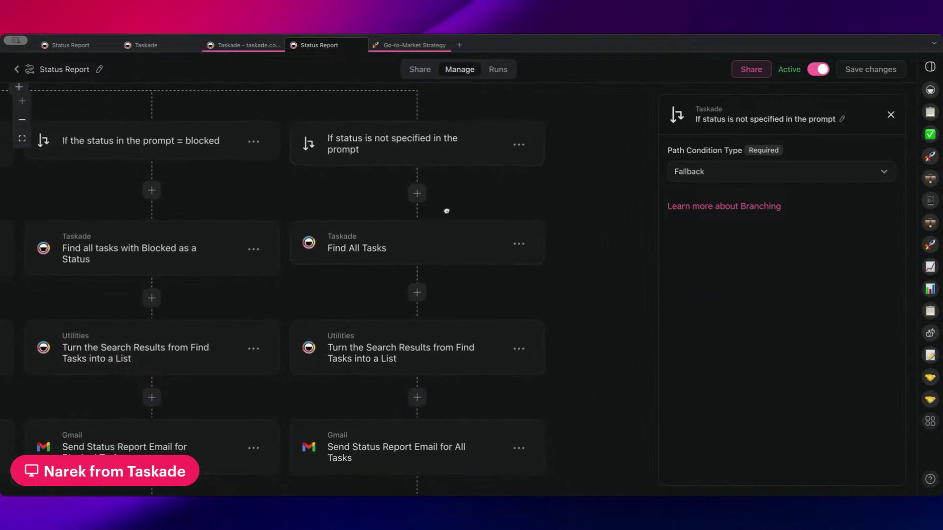
# - Inspect the Find All Tasks step and the all-tasks list conversion step
pyautogui.click(440, 247)
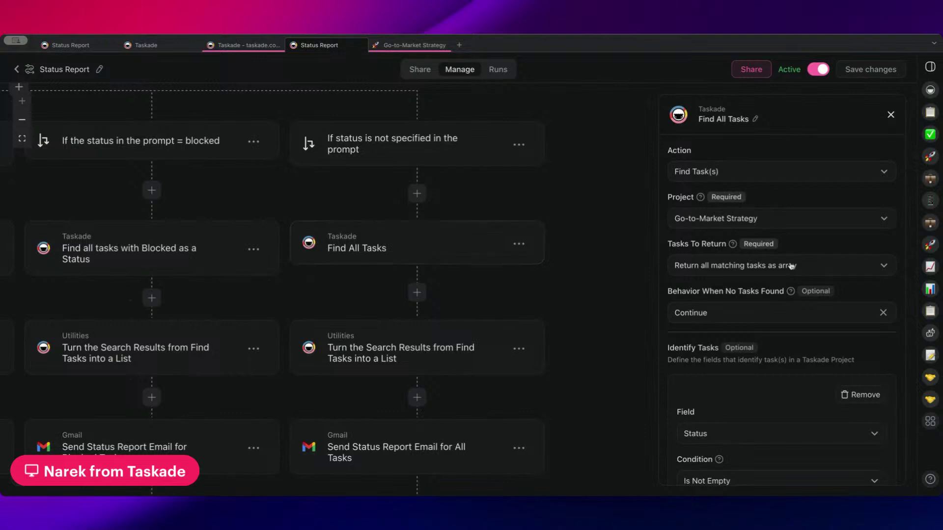
pyautogui.scroll(-3, 782, 261)
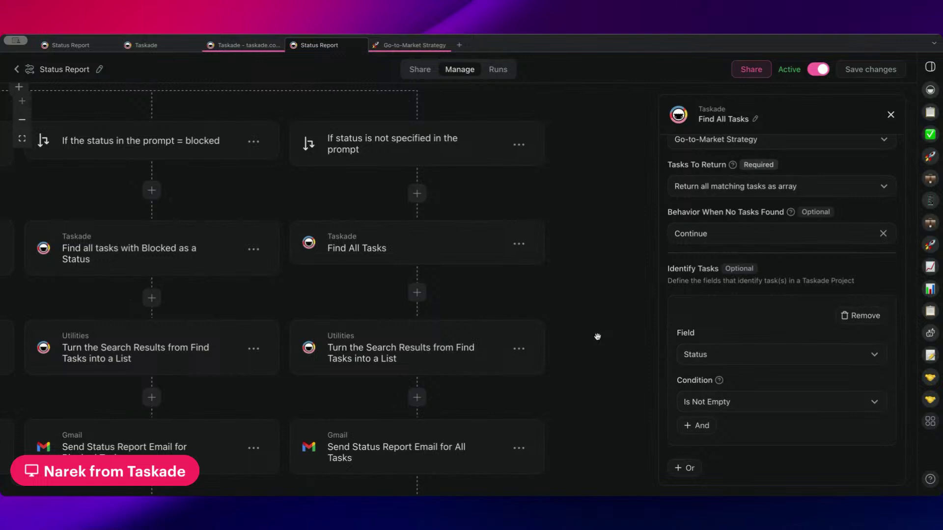
pyautogui.scroll(-1, 595, 334)
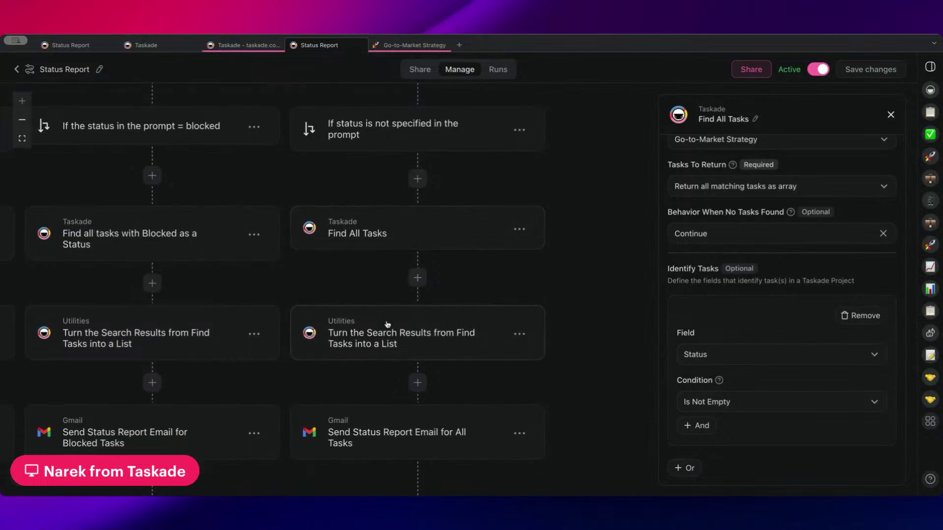
pyautogui.click(389, 326)
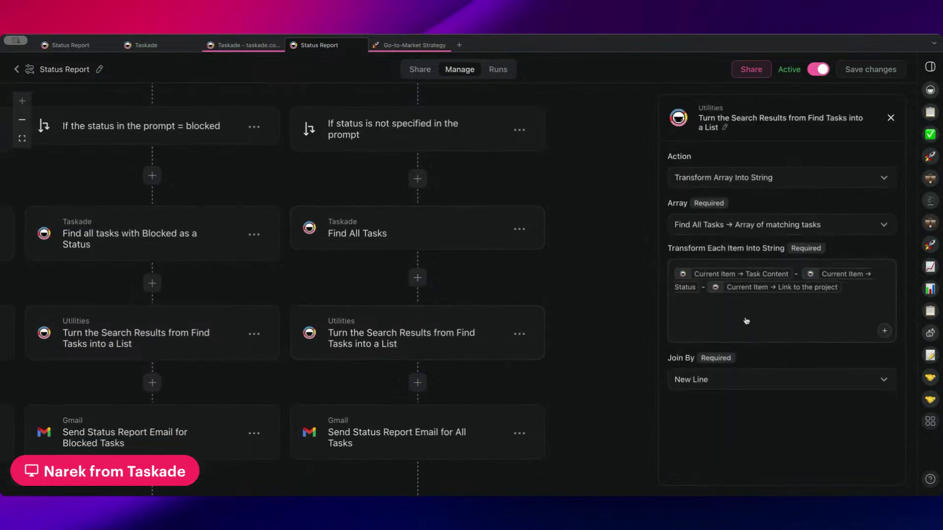
# - Review the subject and body of the 'Send Status Report Email for All Tasks' step
pyautogui.click(459, 429)
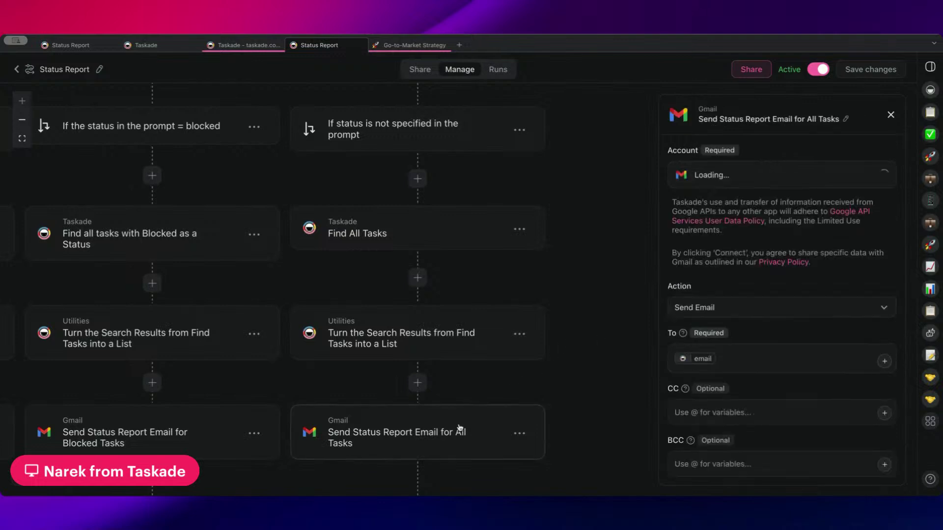
pyautogui.scroll(-5, 777, 326)
pyautogui.scroll(-2, 776, 316)
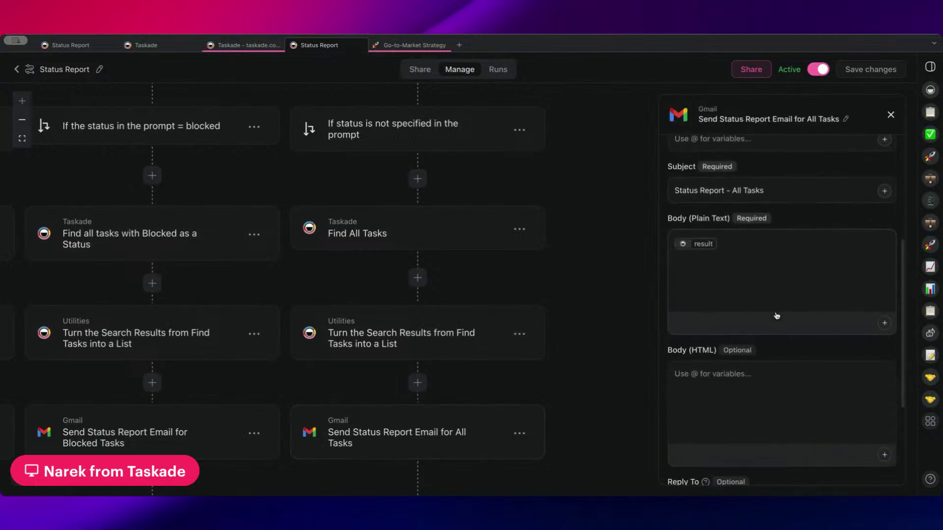
pyautogui.scroll(-4, 541, 275)
pyautogui.hscroll(-5, 540, 275)
pyautogui.scroll(3, 555, 280)
pyautogui.hscroll(-3, 555, 280)
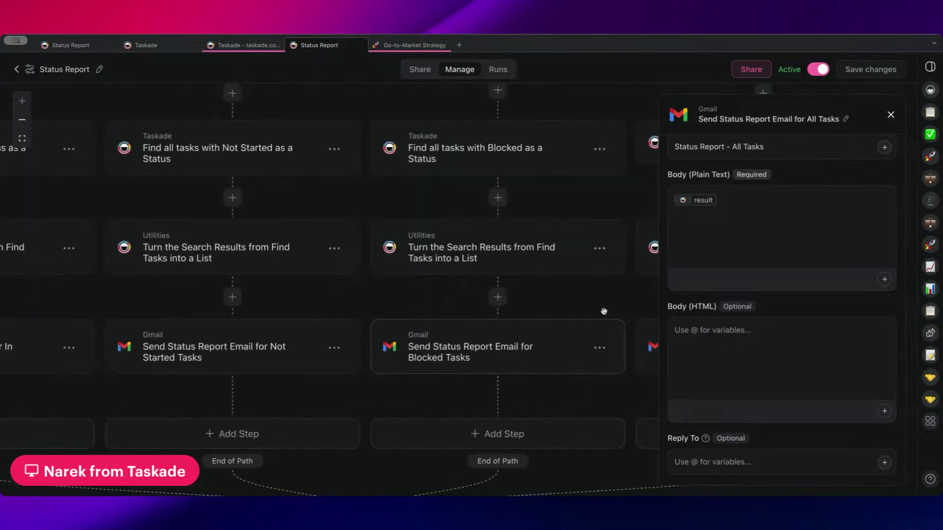
pyautogui.hscroll(-1, 364, 103)
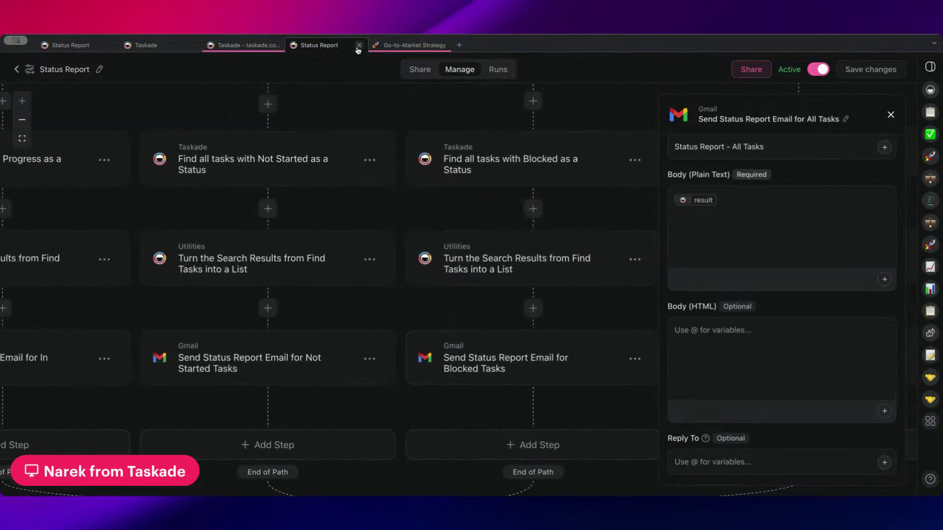
pyautogui.hscroll(-2, 309, 108)
# - Close the Share Bundle dialog, then return to the workspace's automations and projects
pyautogui.click(231, 45)
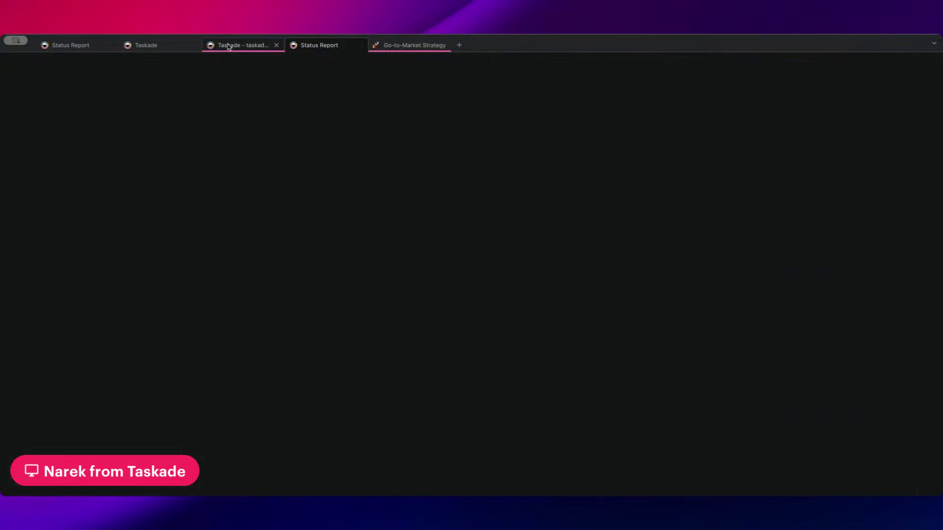
pyautogui.click(153, 47)
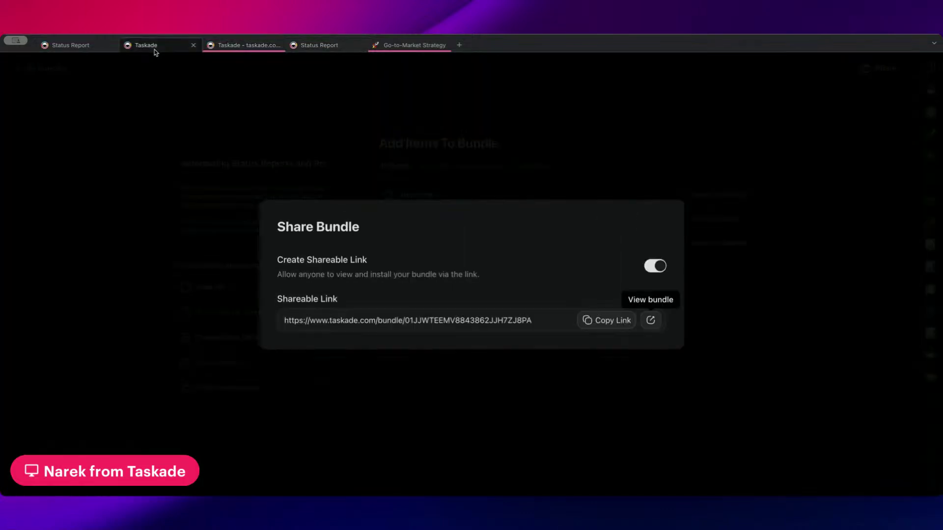
pyautogui.click(363, 128)
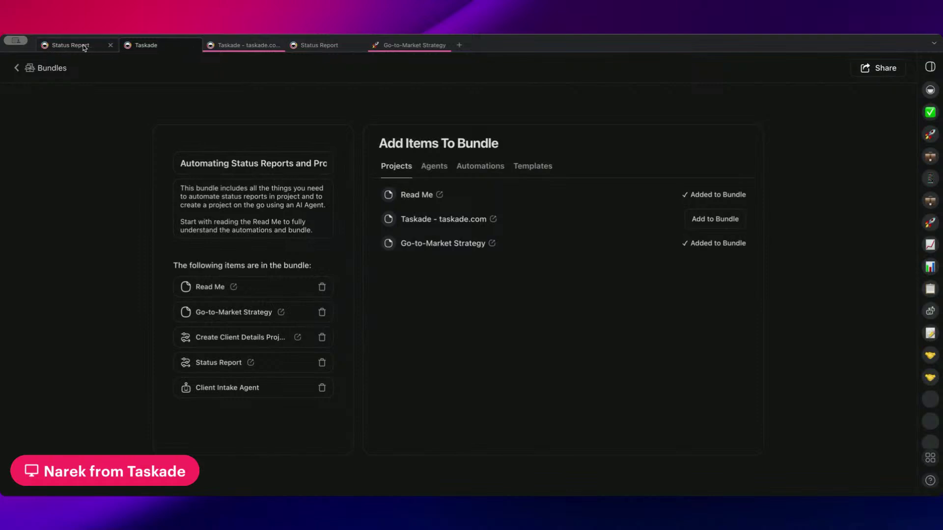
pyautogui.click(329, 45)
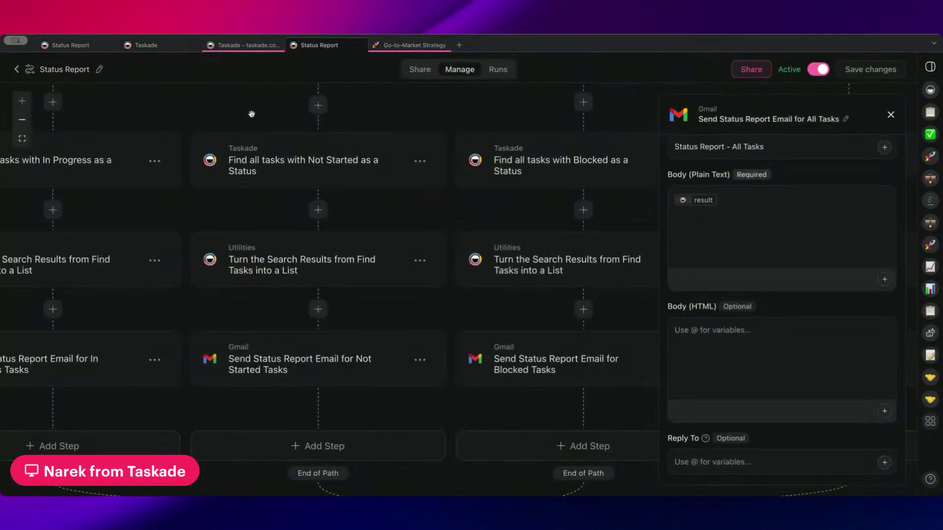
pyautogui.click(16, 69)
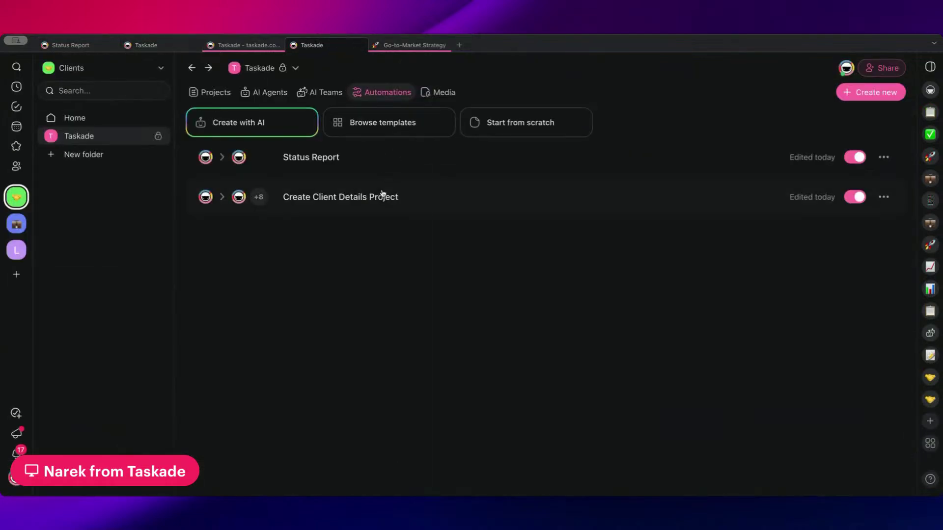
pyautogui.click(230, 93)
# - Open the Read Me project and scroll through its document
pyautogui.click(414, 206)
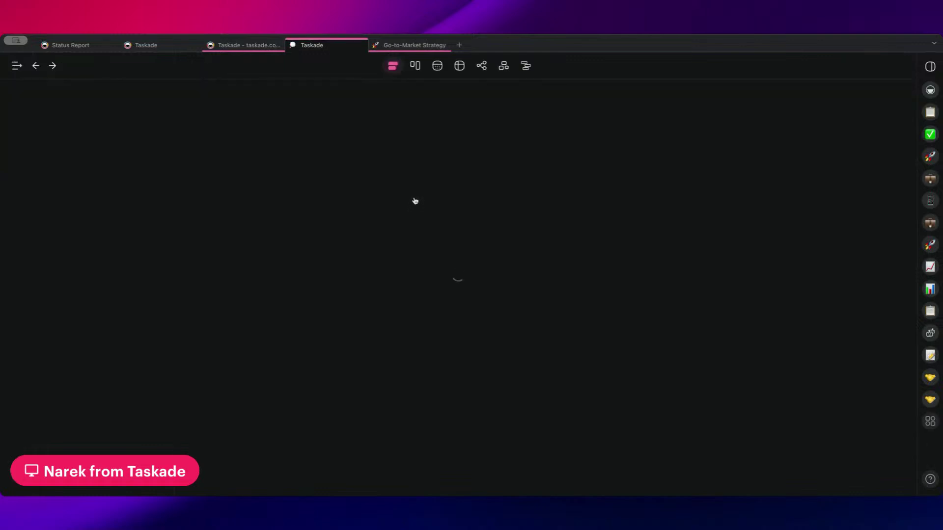
pyautogui.scroll(-5, 392, 245)
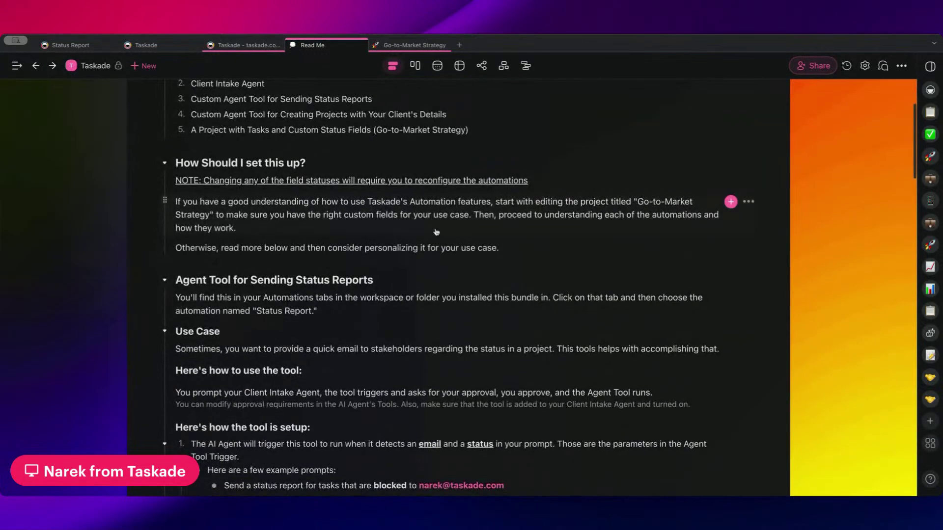
pyautogui.scroll(-5, 464, 269)
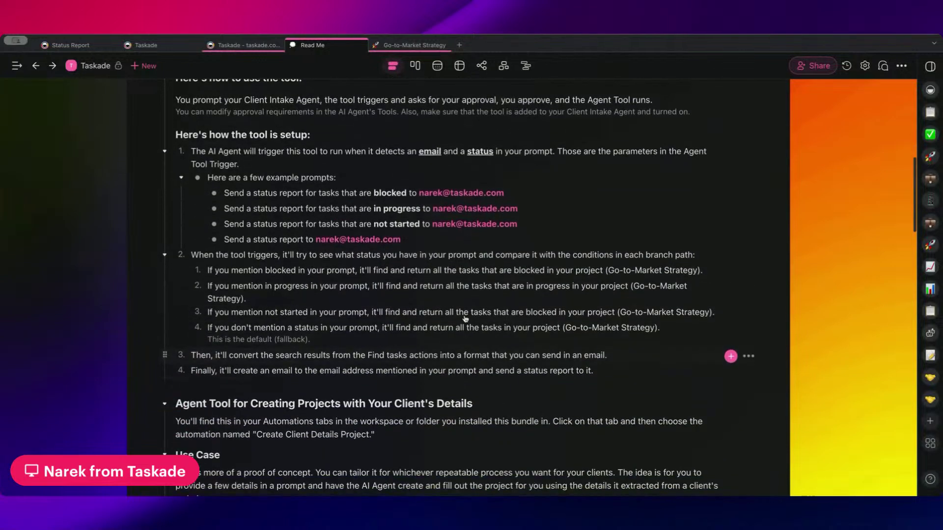
pyautogui.scroll(-1, 432, 345)
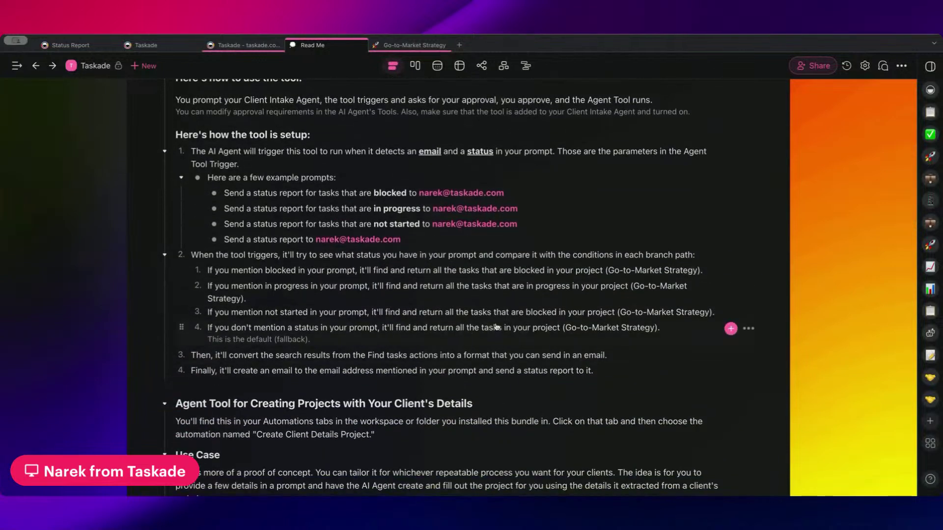
pyautogui.scroll(-2, 496, 327)
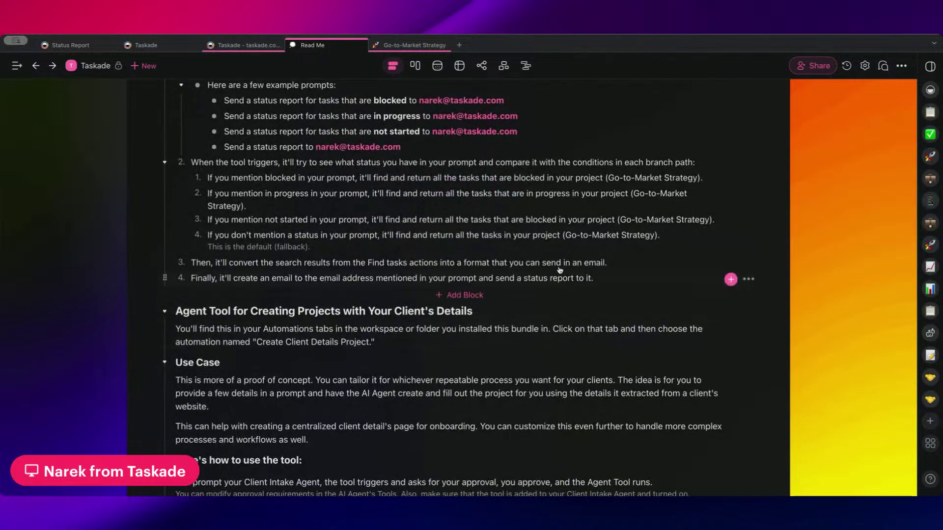
pyautogui.scroll(-1, 572, 272)
pyautogui.scroll(1, 573, 270)
pyautogui.scroll(1, 600, 288)
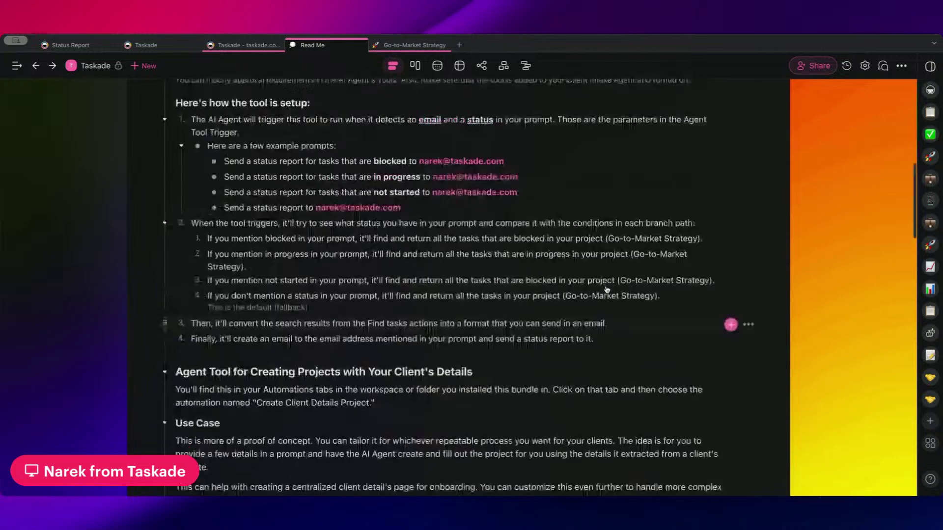
pyautogui.scroll(-2, 424, 247)
pyautogui.scroll(3, 368, 188)
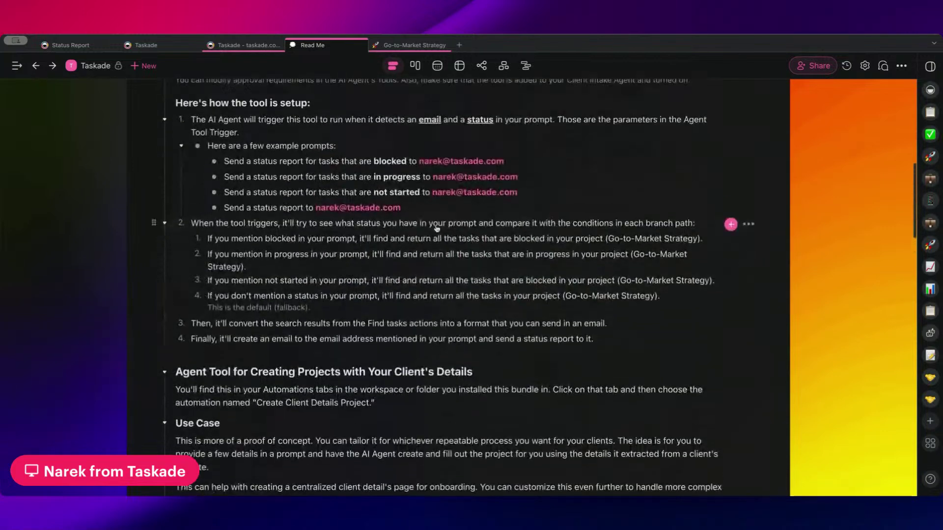
# - Bring the Status Report Flow Setup section into view and select 'Action: Branch'
pyautogui.moveTo(368, 187); pyautogui.dragTo(444, 352)
pyautogui.scroll(-3, 454, 241)
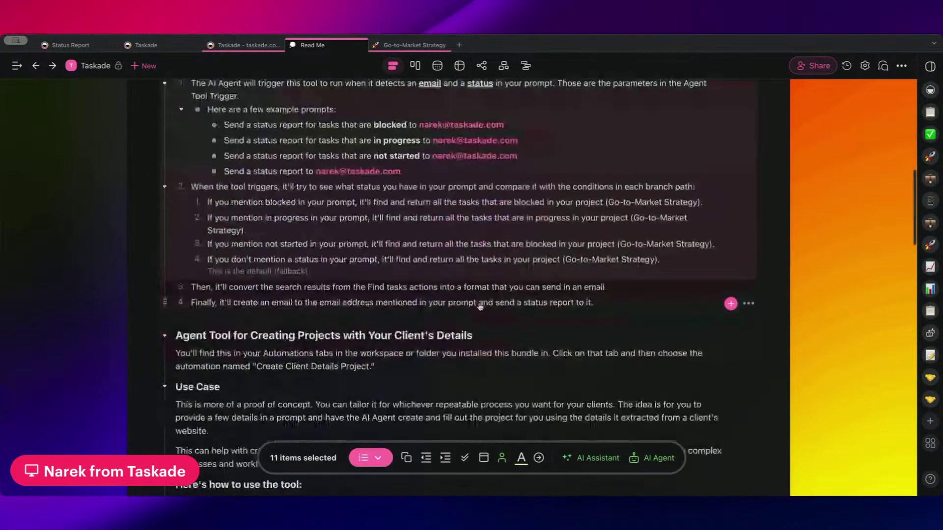
pyautogui.scroll(-2, 454, 241)
pyautogui.scroll(-6, 455, 242)
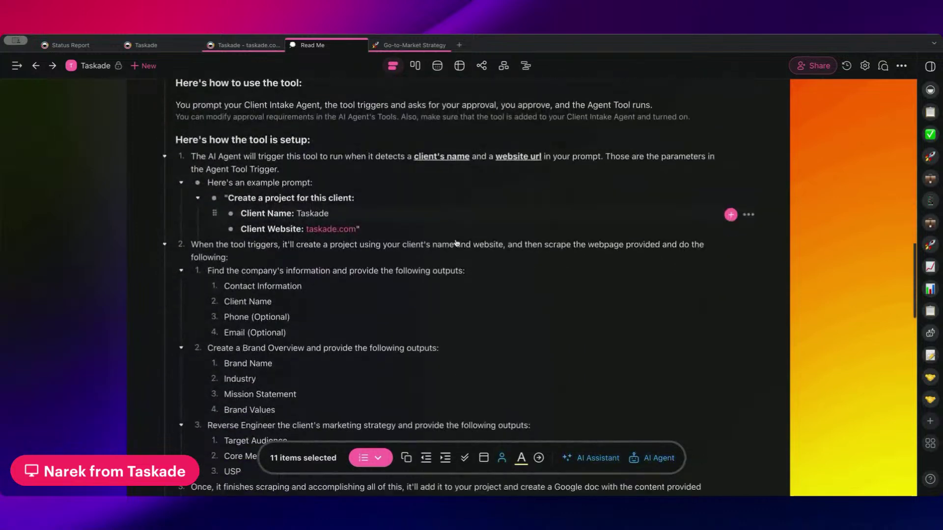
pyautogui.scroll(-6, 456, 243)
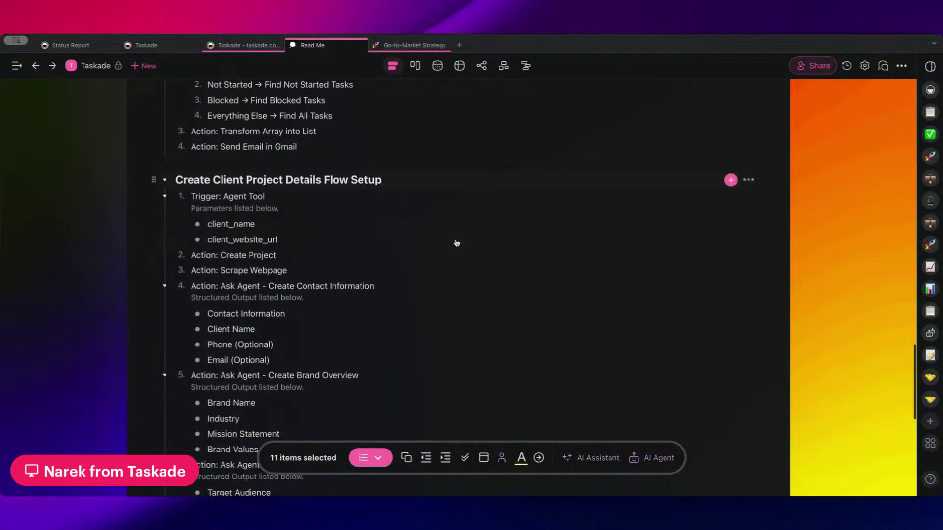
pyautogui.scroll(5, 408, 159)
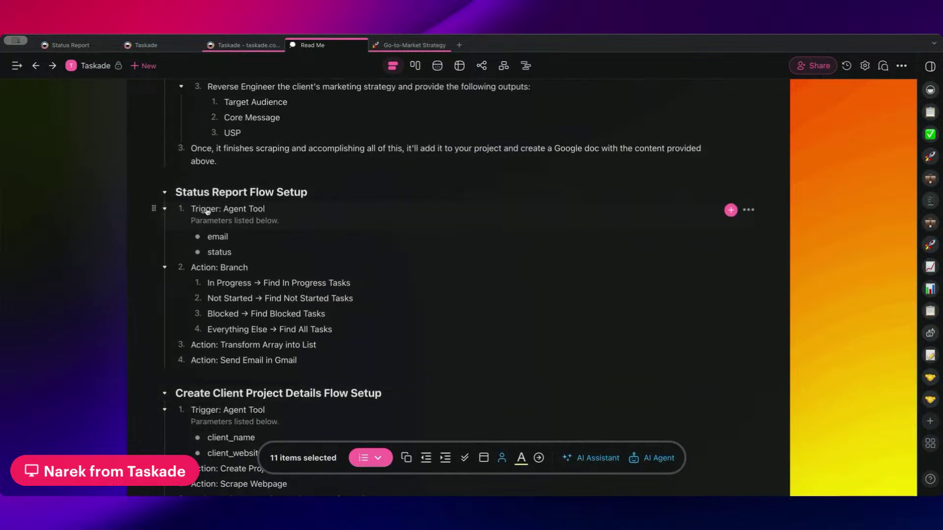
pyautogui.moveTo(193, 267); pyautogui.dragTo(249, 269)
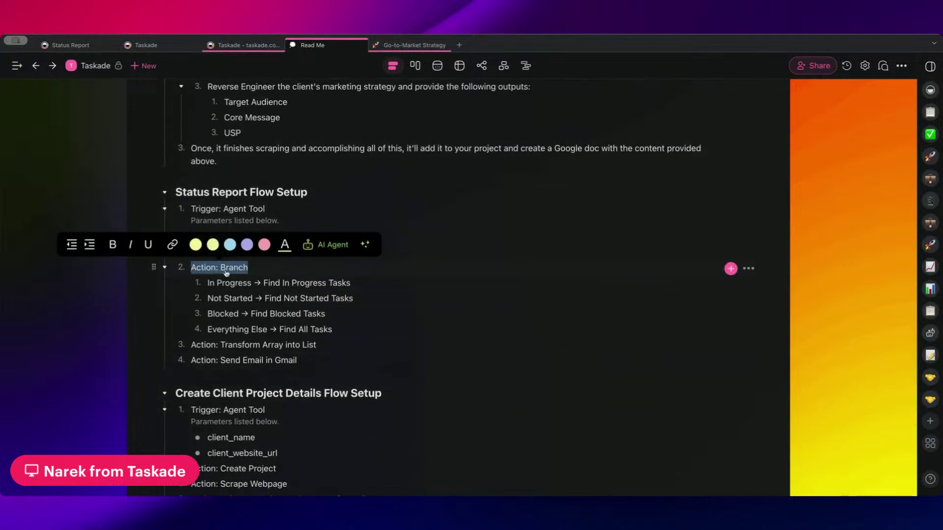
pyautogui.click(220, 287)
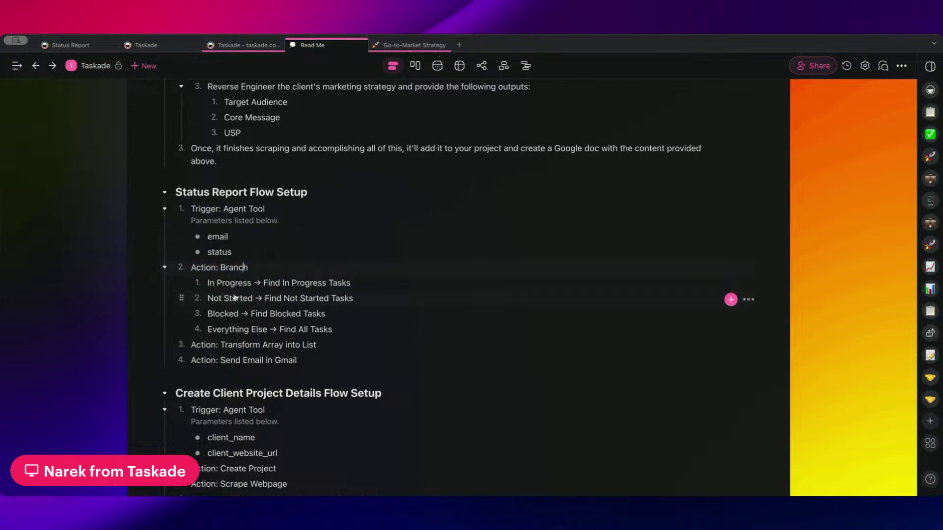
pyautogui.write('Path:')
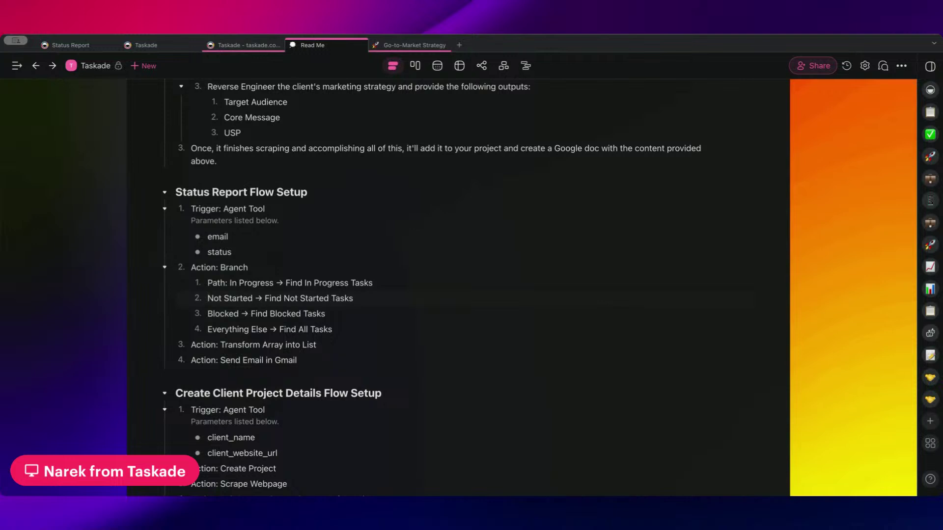
pyautogui.click(207, 298)
pyautogui.write('Path:')
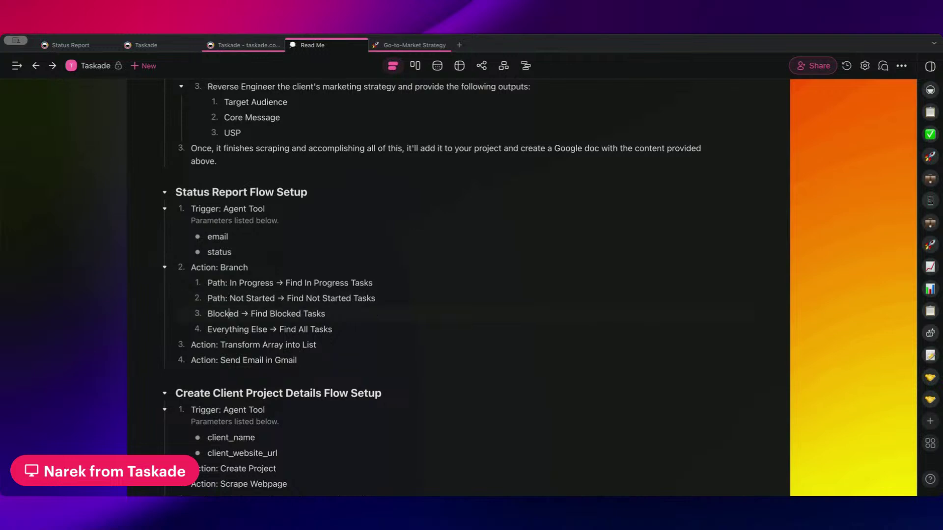
pyautogui.click(207, 313)
pyautogui.write('Path: ')
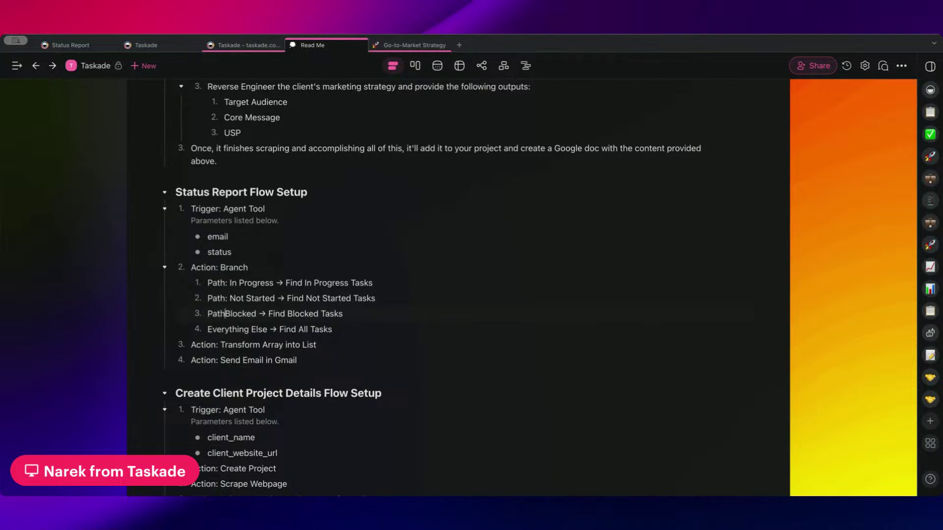
pyautogui.write('Path:')
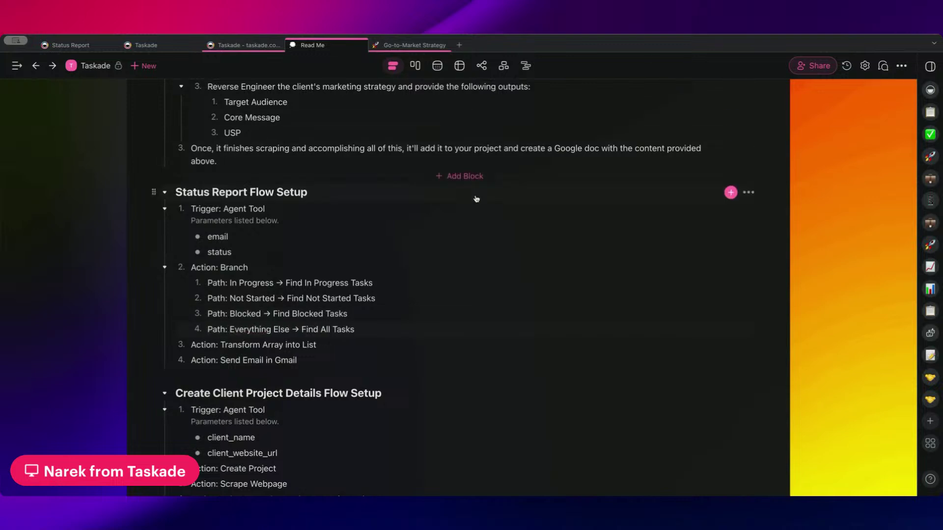
pyautogui.scroll(-1, 332, 324)
pyautogui.scroll(-3, 332, 325)
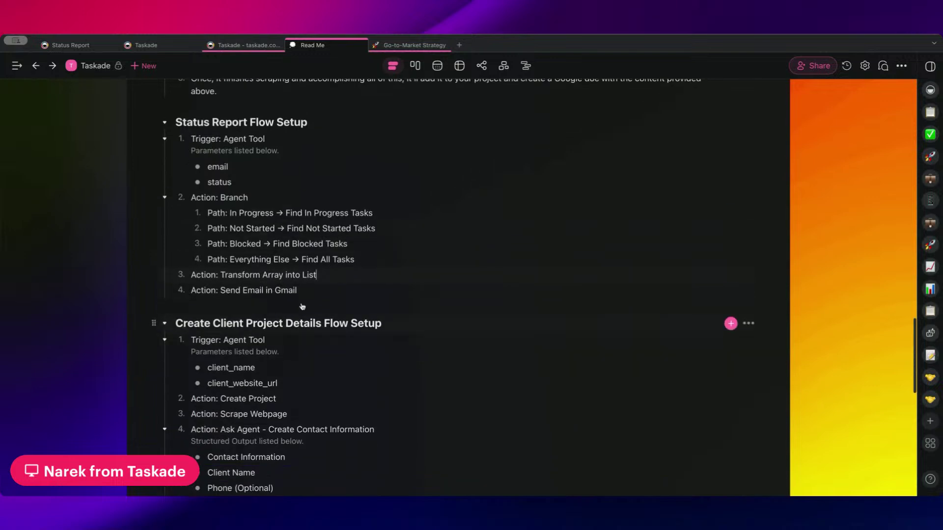
pyautogui.click(310, 290)
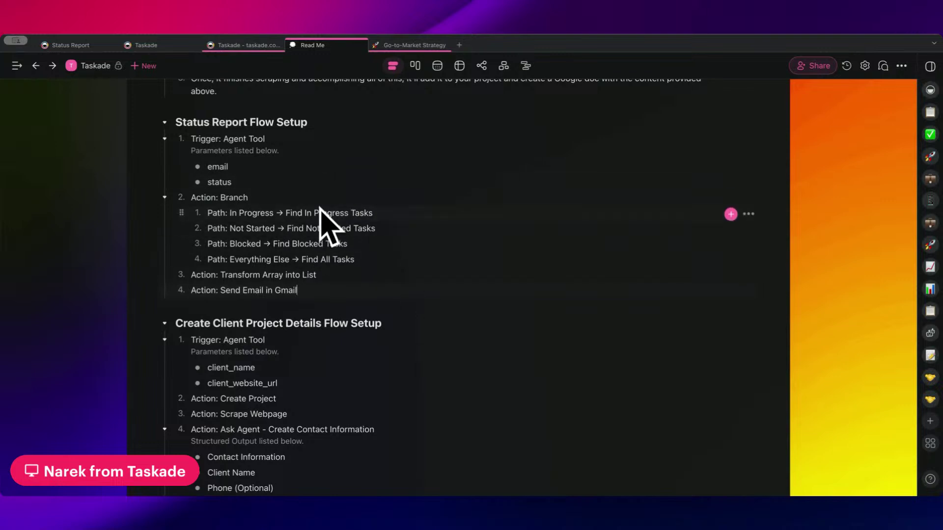
pyautogui.scroll(-1, 337, 298)
pyautogui.scroll(1, 329, 114)
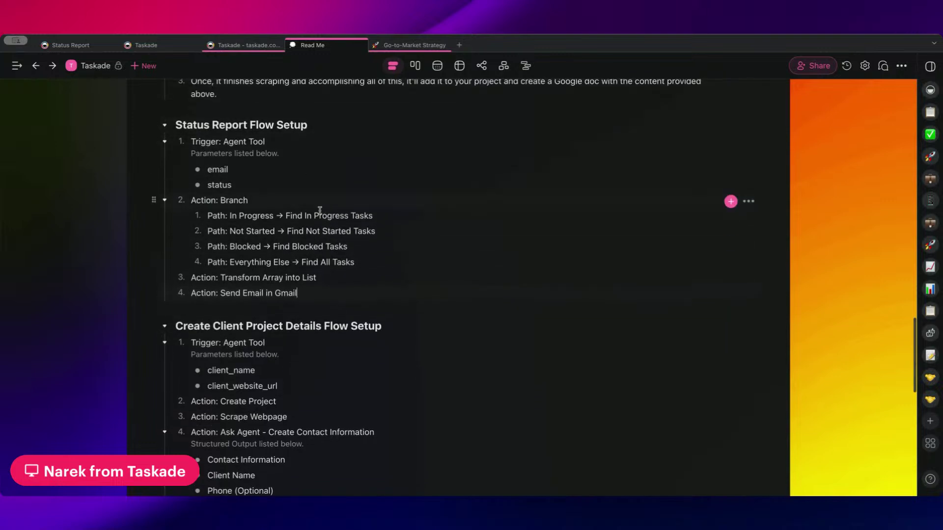
pyautogui.scroll(5, 406, 210)
pyautogui.scroll(20, 407, 210)
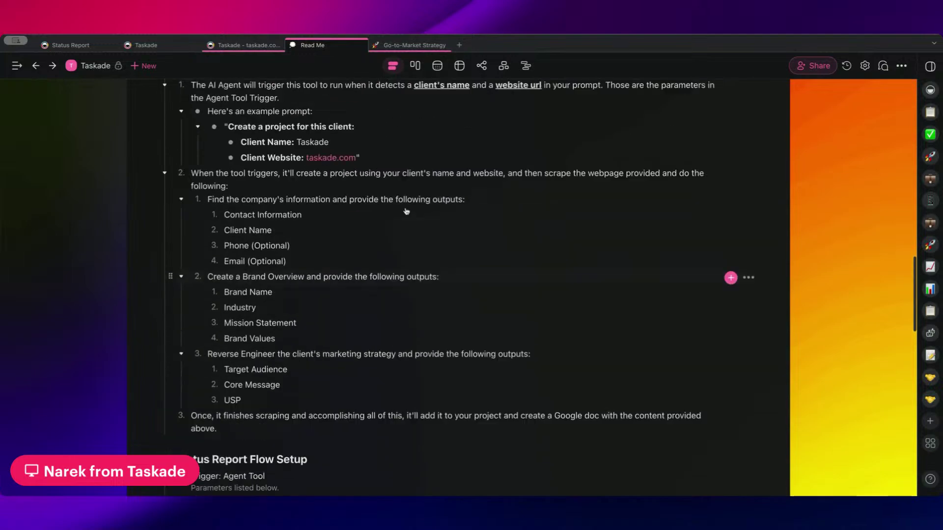
pyautogui.scroll(15, 454, 207)
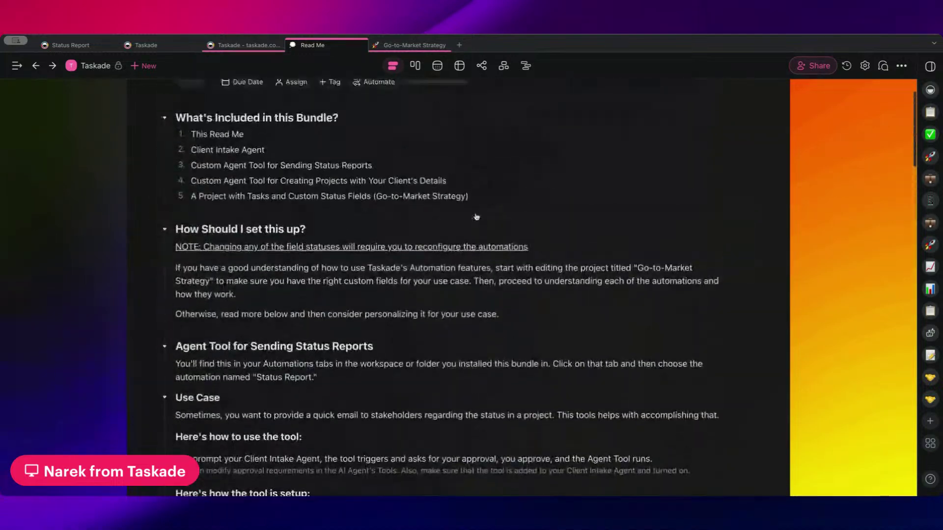
# - Leave Read Me for the workspace Automations list and open Create Client Details Project
pyautogui.click(101, 73)
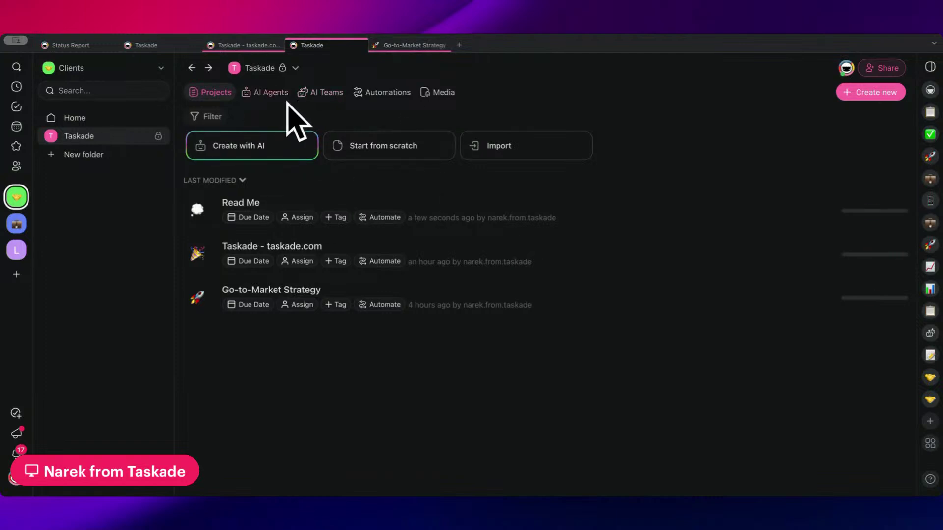
pyautogui.click(388, 96)
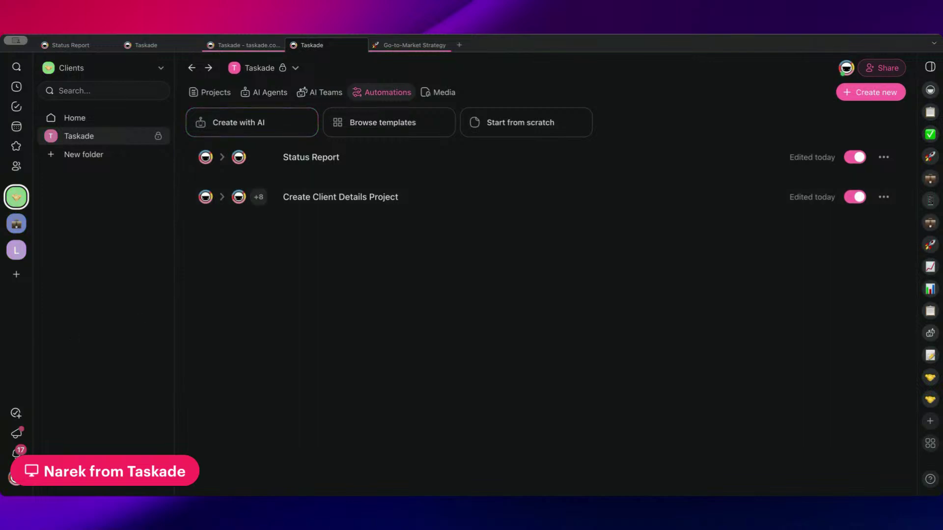
pyautogui.click(386, 202)
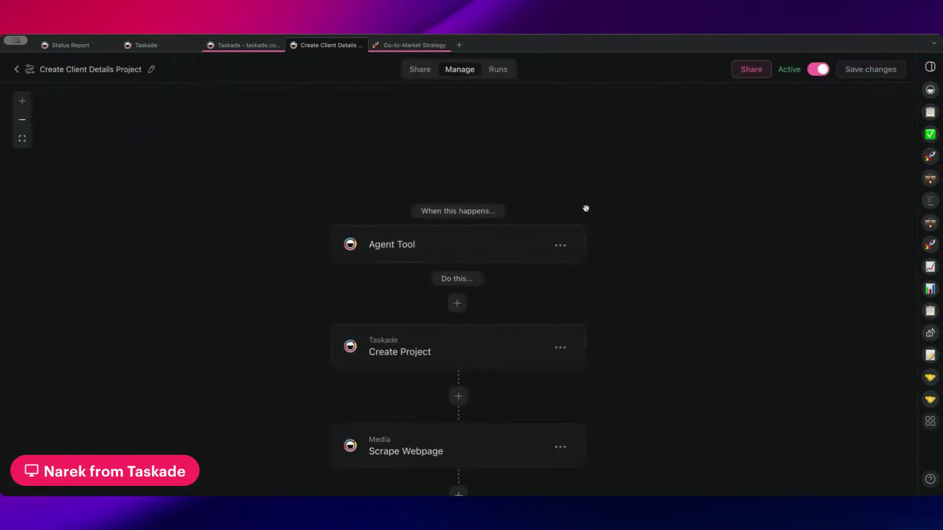
# - Prefix the Agent Tool trigger's title with 'Trigger: ' so it reads 'Trigger: Agent Tool'
pyautogui.moveTo(585, 209)
pyautogui.mouseDown()
pyautogui.moveTo(547, 152)
pyautogui.moveTo(562, 146)
pyautogui.moveTo(559, 126)
pyautogui.moveTo(585, 211)
pyautogui.moveTo(582, 195)
pyautogui.mouseUp()
pyautogui.click(484, 162)
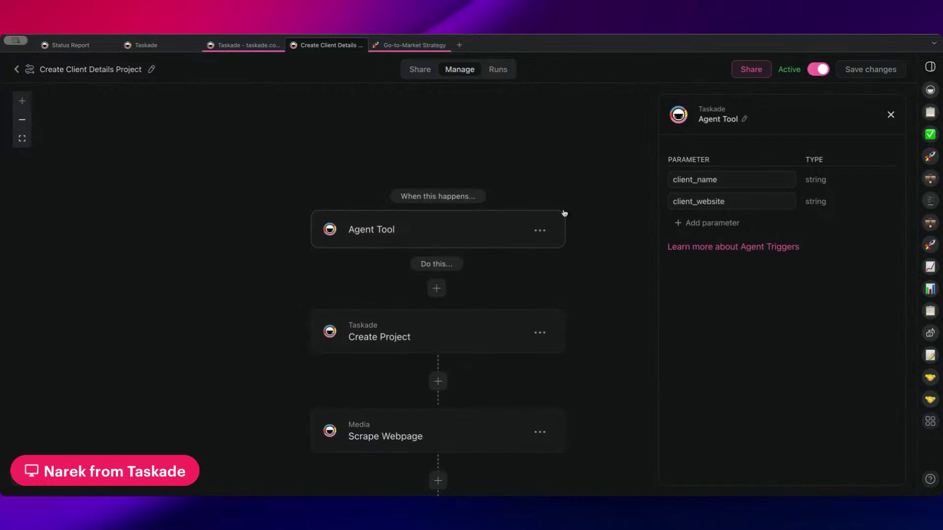
pyautogui.moveTo(737, 177); pyautogui.dragTo(671, 179)
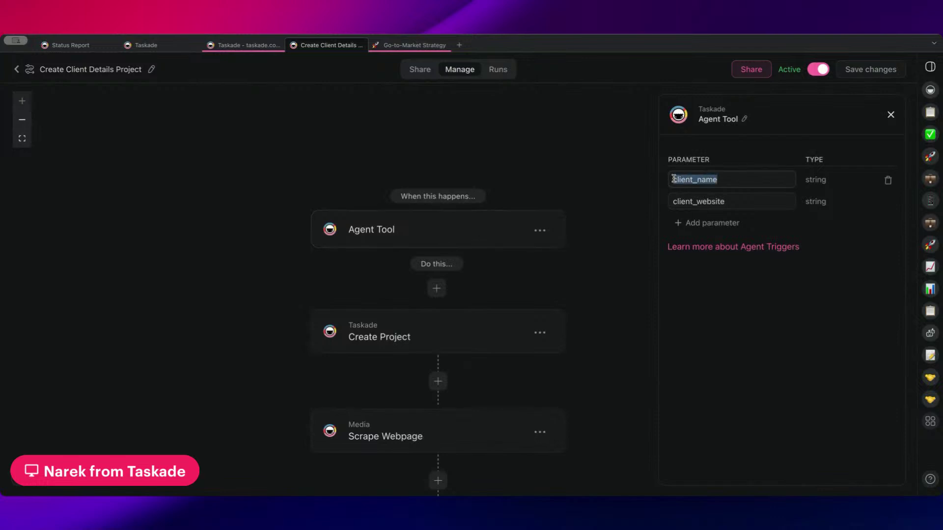
pyautogui.click(747, 116)
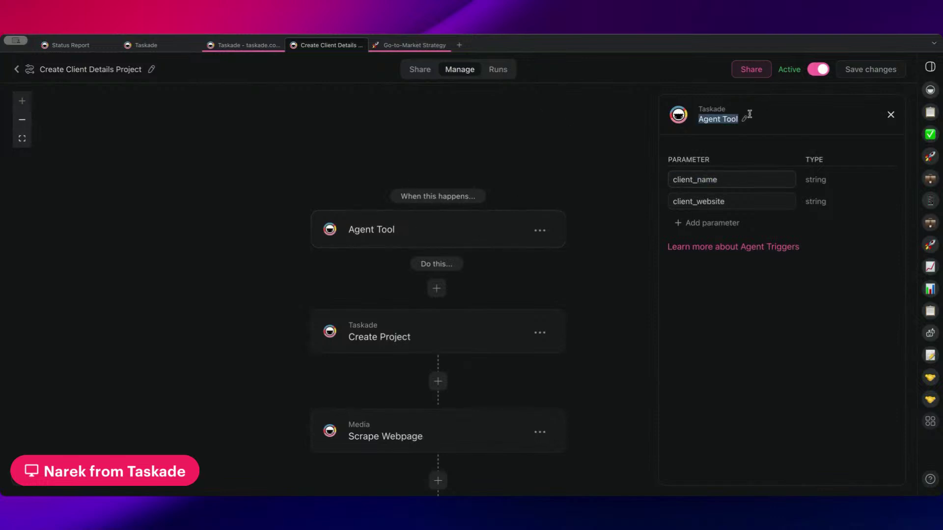
pyautogui.click(741, 123)
pyautogui.press('Home')
pyautogui.write('Trigger:')
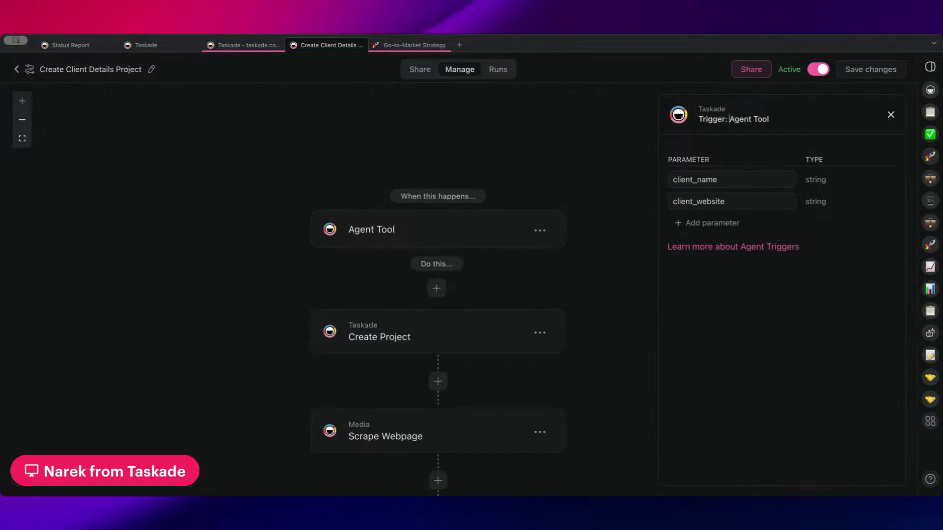
pyautogui.press('Return')
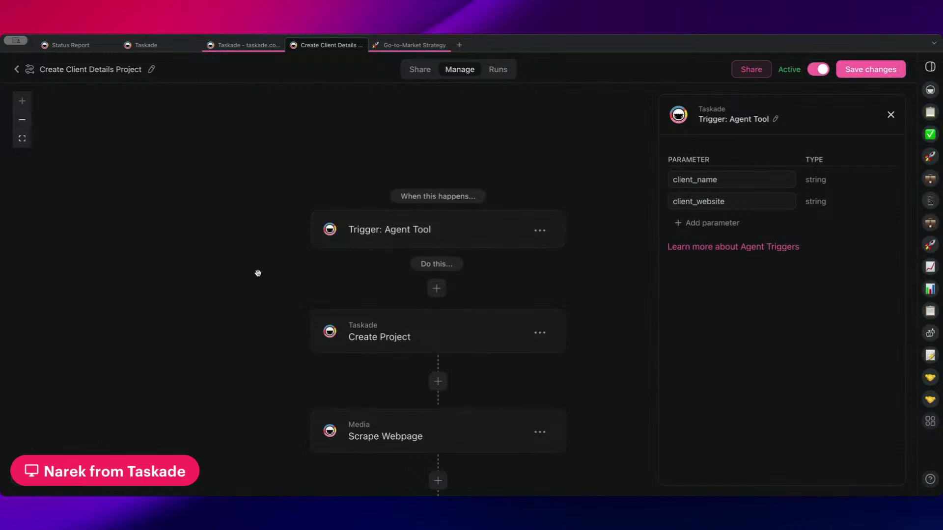
pyautogui.moveTo(286, 276); pyautogui.dragTo(267, 213)
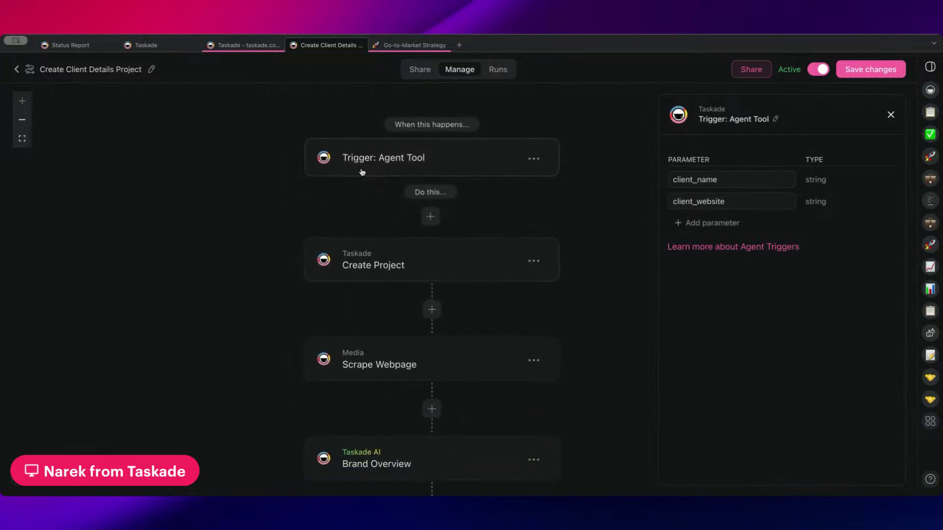
# - Look over the workflow nodes, then open the Create Project step titled client_name - client_website
pyautogui.moveTo(255, 195); pyautogui.dragTo(277, 171)
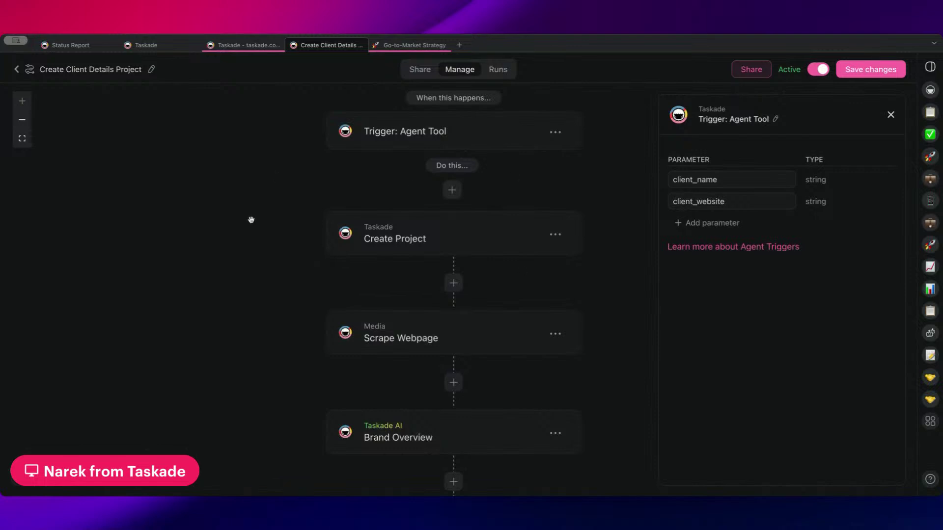
pyautogui.scroll(2, 383, 187)
pyautogui.scroll(-2, 466, 167)
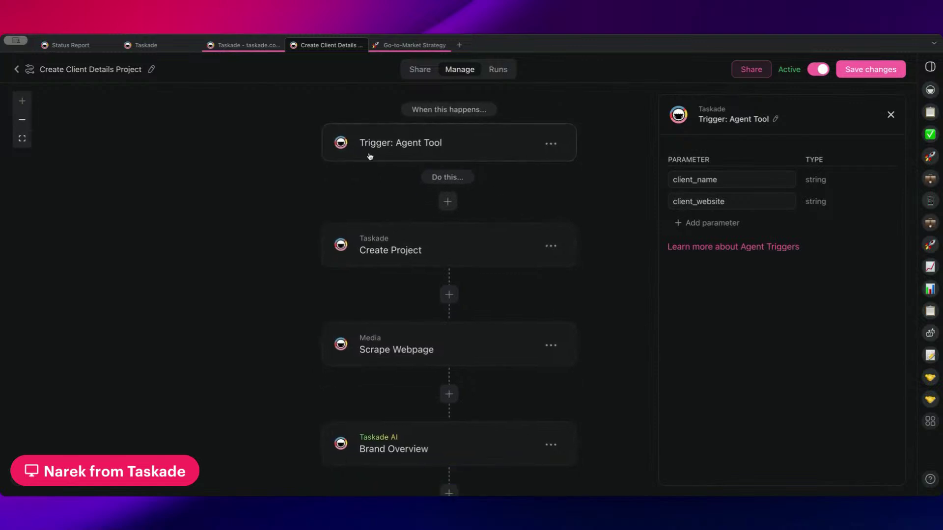
pyautogui.scroll(3, 363, 206)
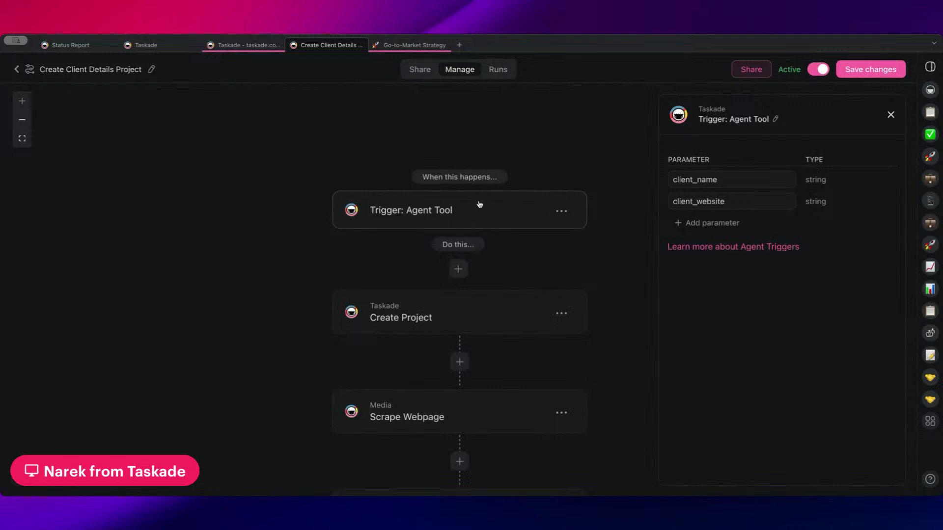
pyautogui.scroll(1, 532, 190)
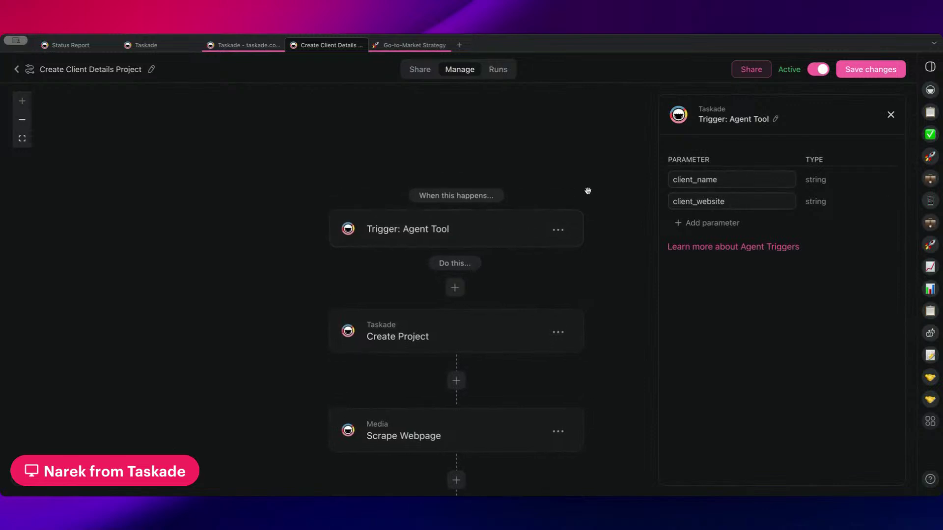
pyautogui.moveTo(588, 191); pyautogui.dragTo(562, 139)
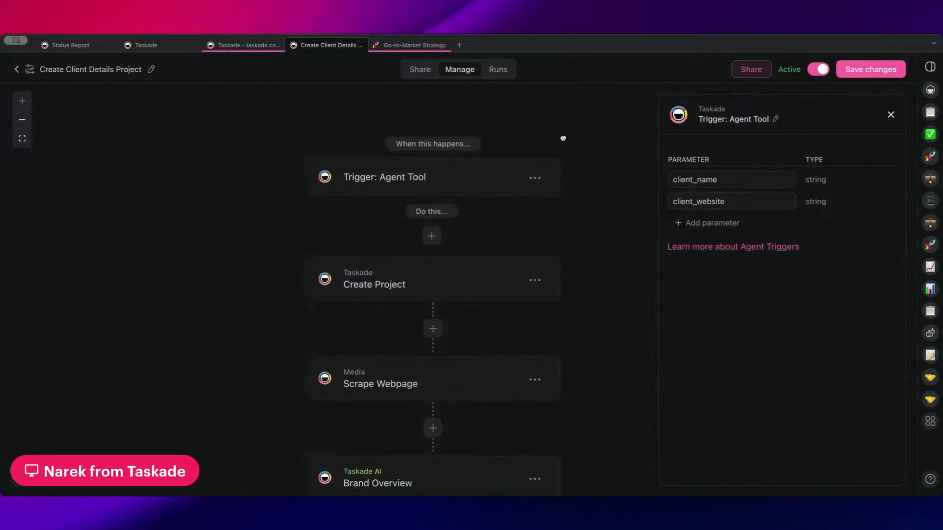
pyautogui.click(451, 285)
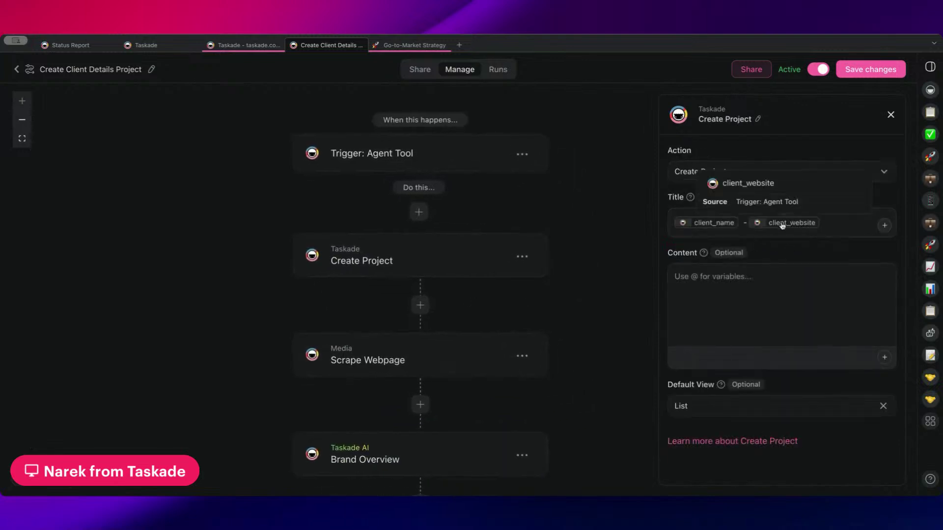
# - Review the Scrape Webpage, Brand Overview, Marketing Strategy and AI Client Information step prompts
pyautogui.moveTo(544, 303); pyautogui.dragTo(543, 244)
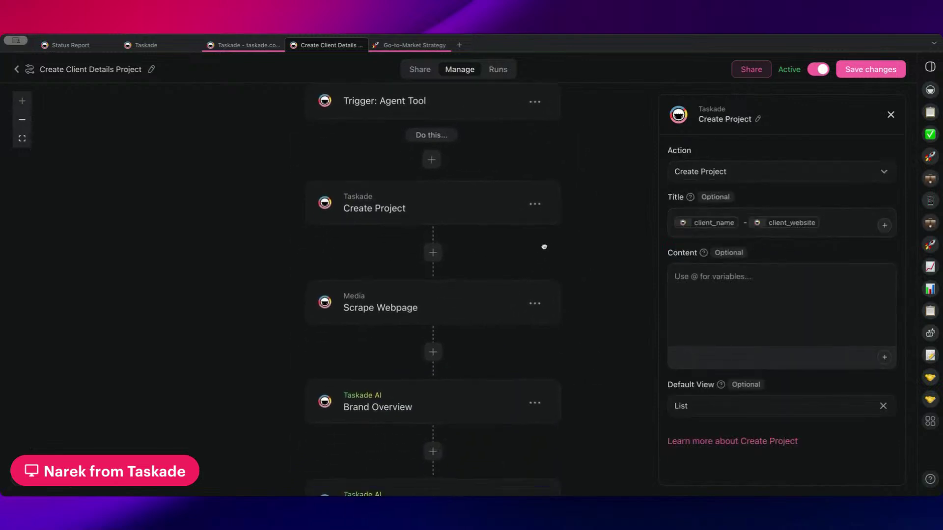
pyautogui.click(442, 305)
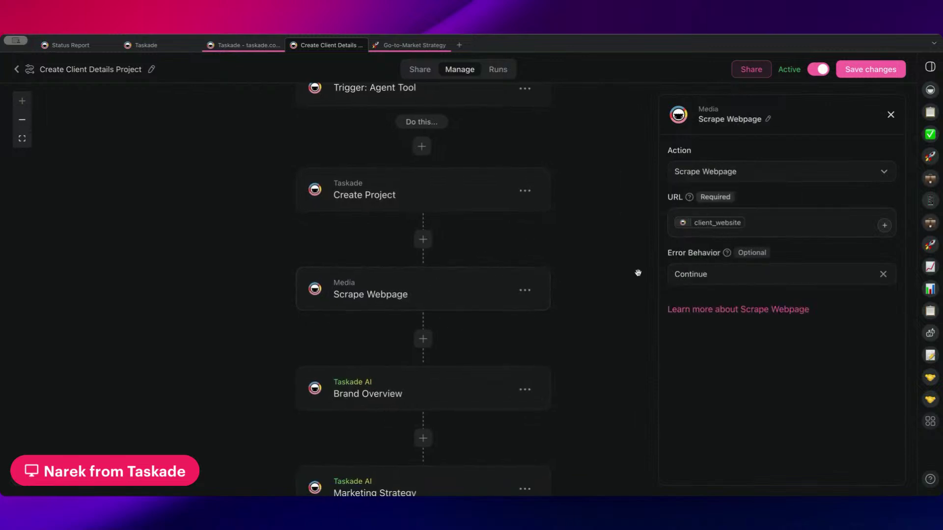
pyautogui.moveTo(583, 337); pyautogui.dragTo(585, 285)
pyautogui.click(473, 352)
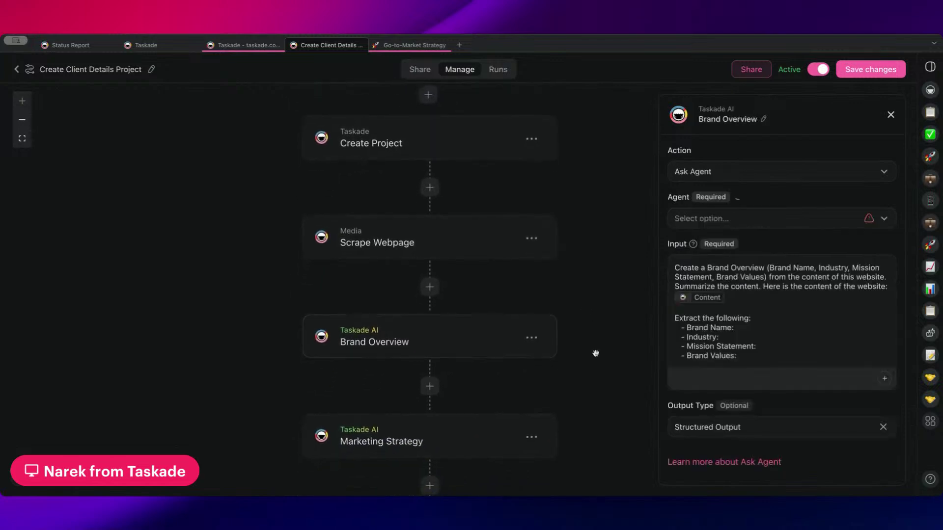
pyautogui.moveTo(596, 353); pyautogui.dragTo(607, 266)
pyautogui.moveTo(506, 297); pyautogui.dragTo(497, 279)
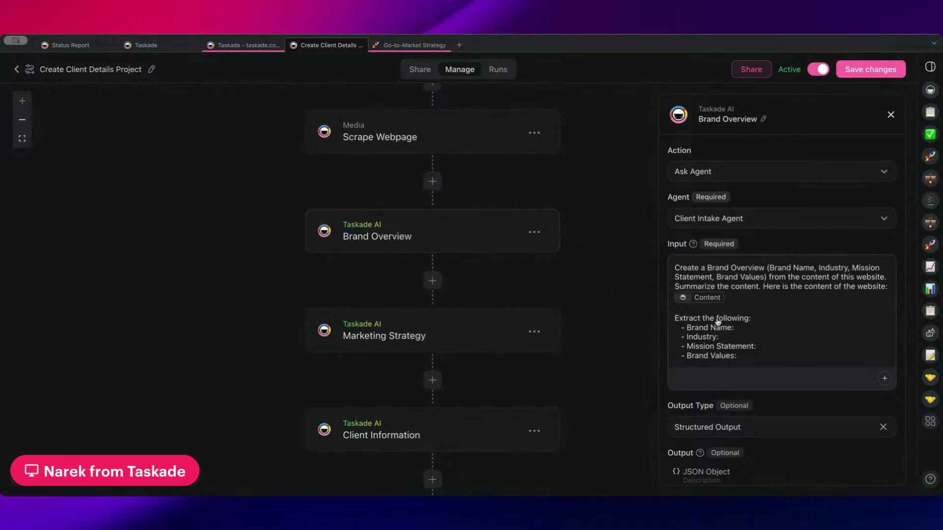
pyautogui.moveTo(707, 295)
pyautogui.moveTo(480, 276); pyautogui.dragTo(485, 201)
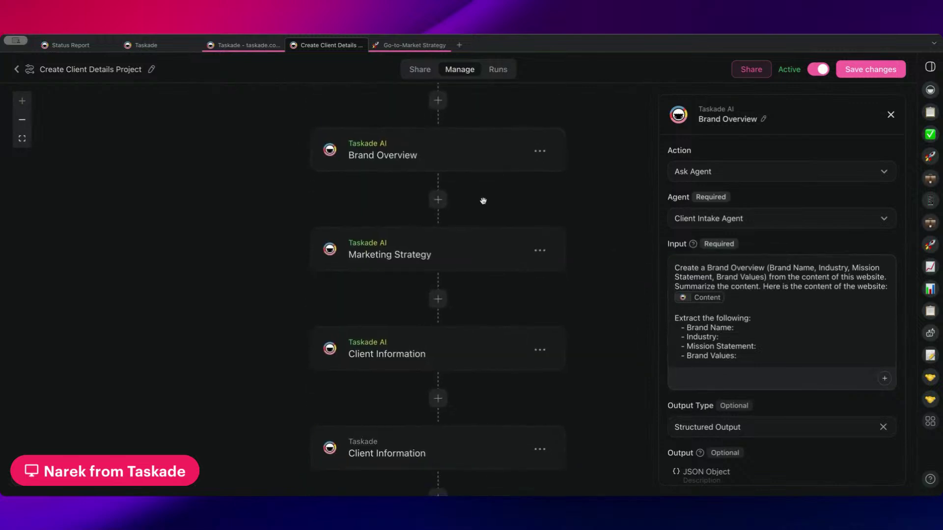
pyautogui.click(473, 254)
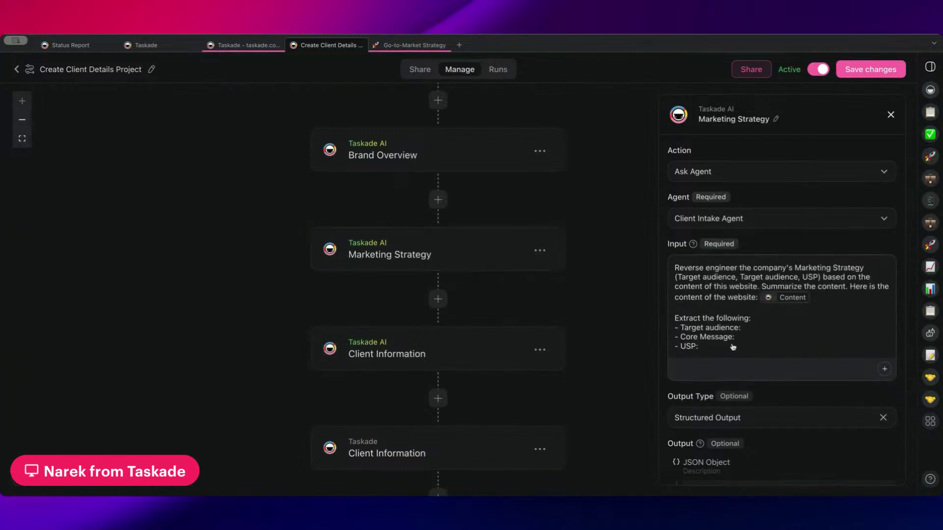
pyautogui.scroll(-3, 486, 174)
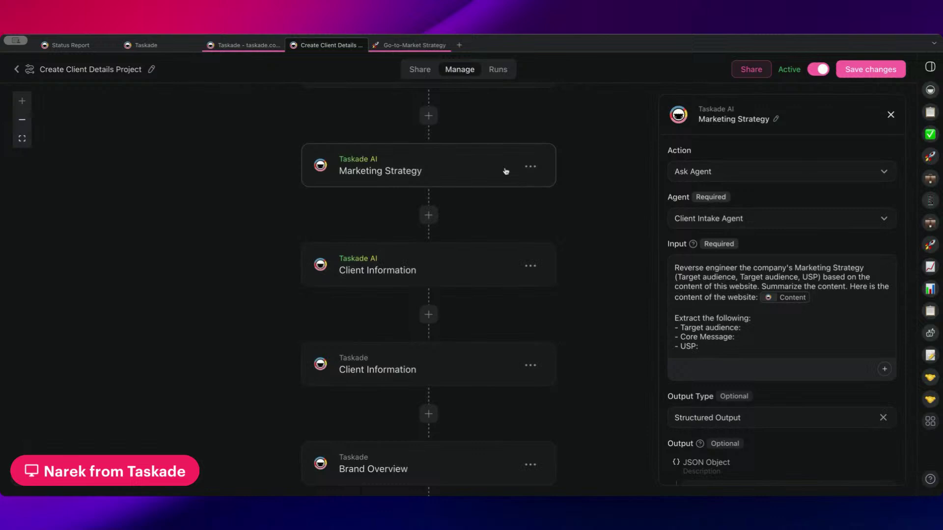
pyautogui.click(454, 280)
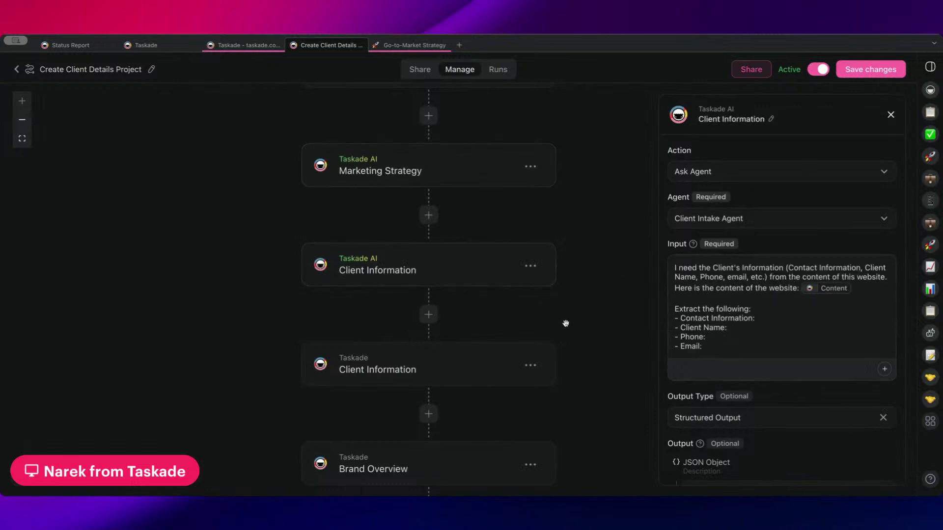
# - Check the Taskade Client Information, Brand Overview, Marketing Strategy and Google Docs Create Document settings
pyautogui.moveTo(564, 322); pyautogui.dragTo(569, 246)
pyautogui.click(467, 309)
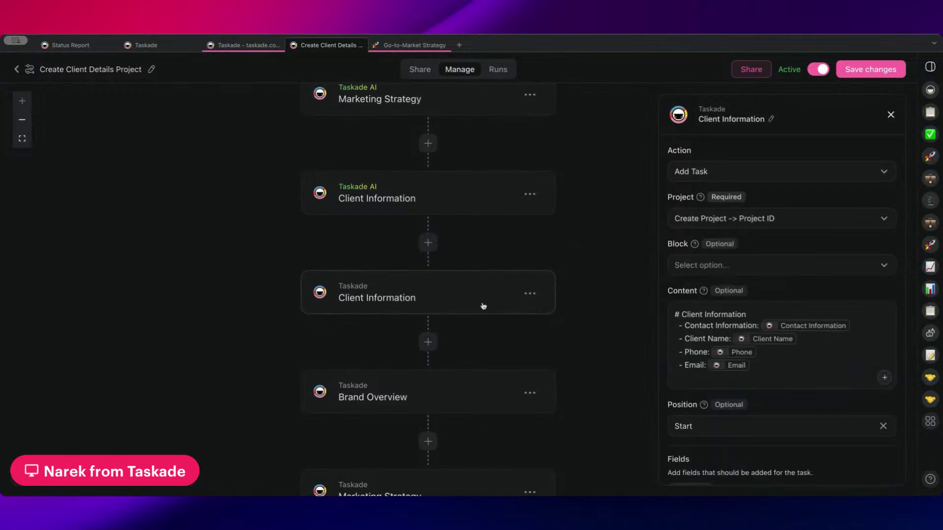
pyautogui.moveTo(494, 314); pyautogui.dragTo(494, 244)
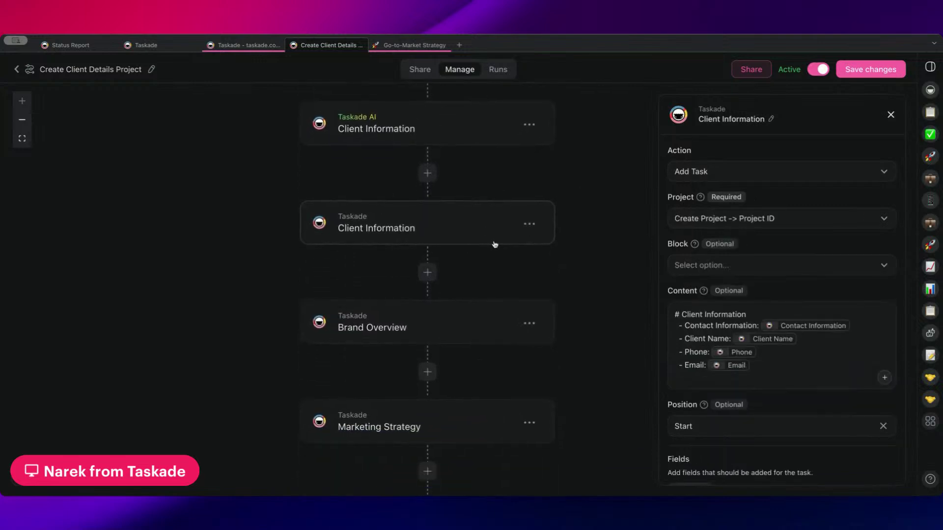
pyautogui.click(471, 332)
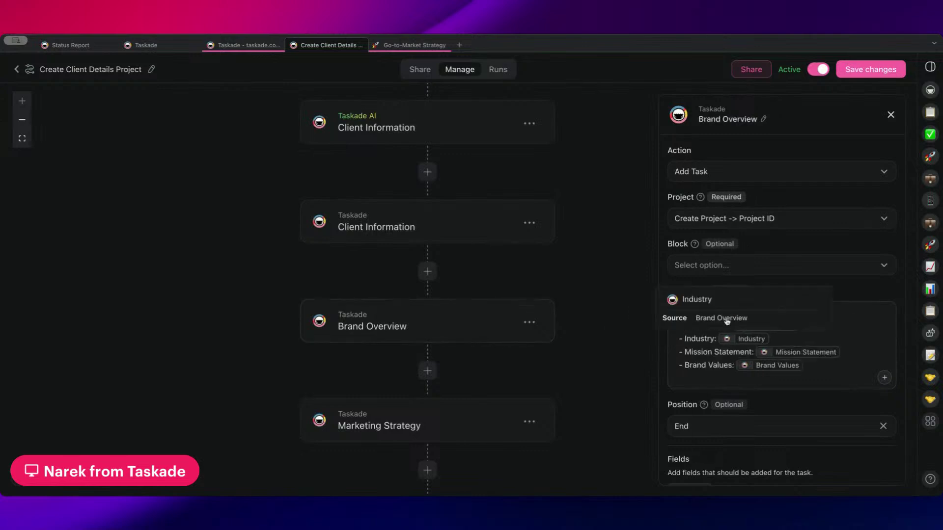
pyautogui.scroll(2, 489, 347)
pyautogui.scroll(-2, 492, 351)
pyautogui.scroll(-2, 491, 350)
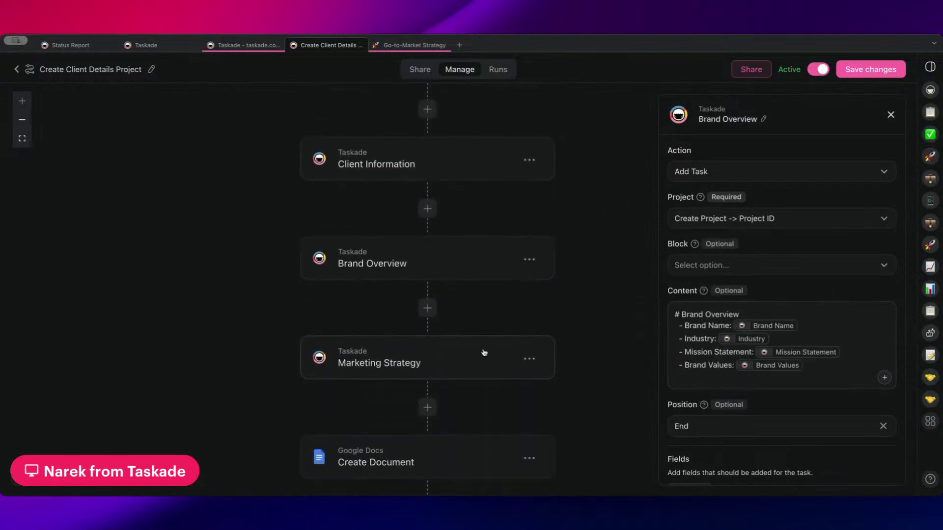
pyautogui.click(482, 356)
pyautogui.scroll(-2, 766, 345)
pyautogui.scroll(-3, 556, 344)
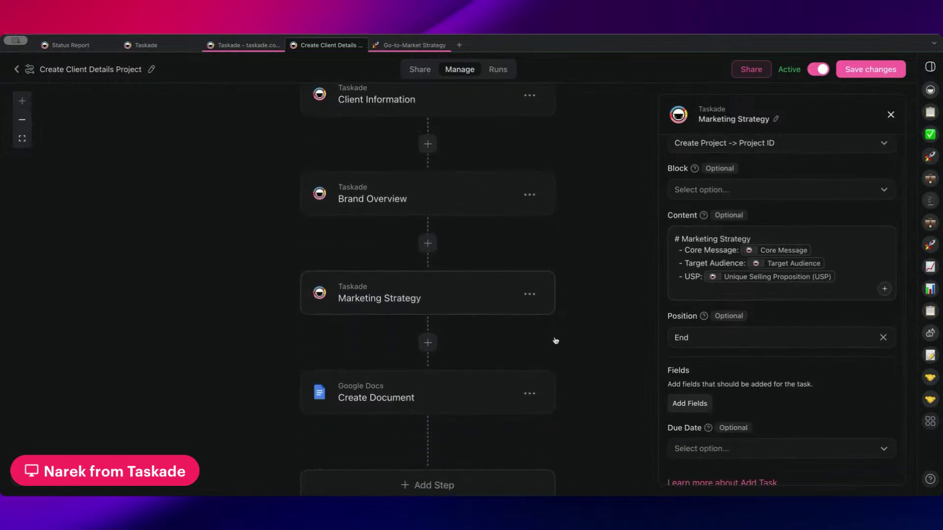
pyautogui.click(433, 370)
pyautogui.scroll(-3, 802, 356)
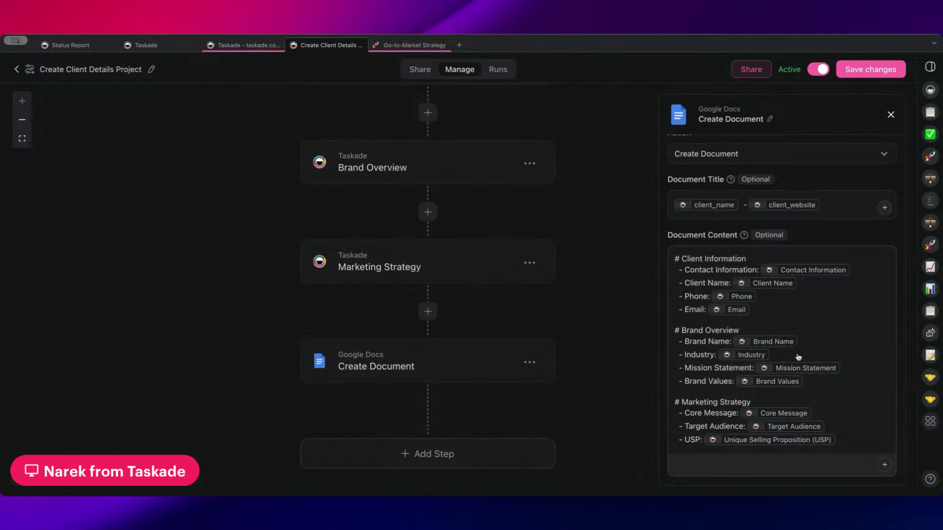
# - Pan and scroll through the workflow to review every step from Client Information onward
pyautogui.moveTo(481, 314); pyautogui.dragTo(488, 401)
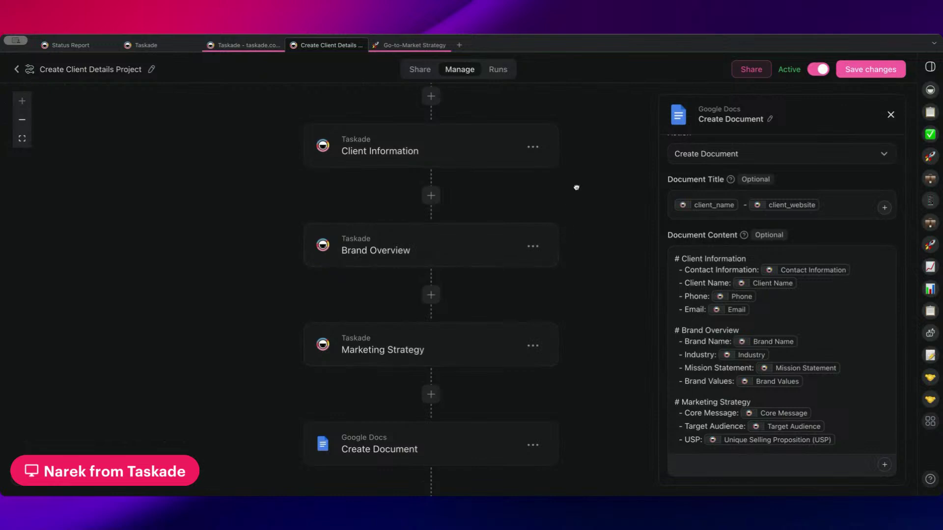
pyautogui.moveTo(576, 187); pyautogui.dragTo(542, 261)
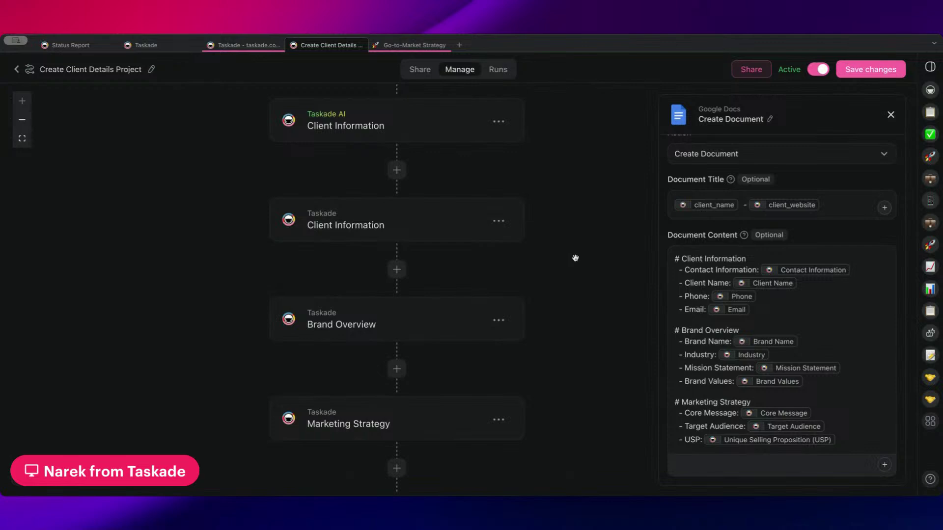
pyautogui.scroll(6, 575, 232)
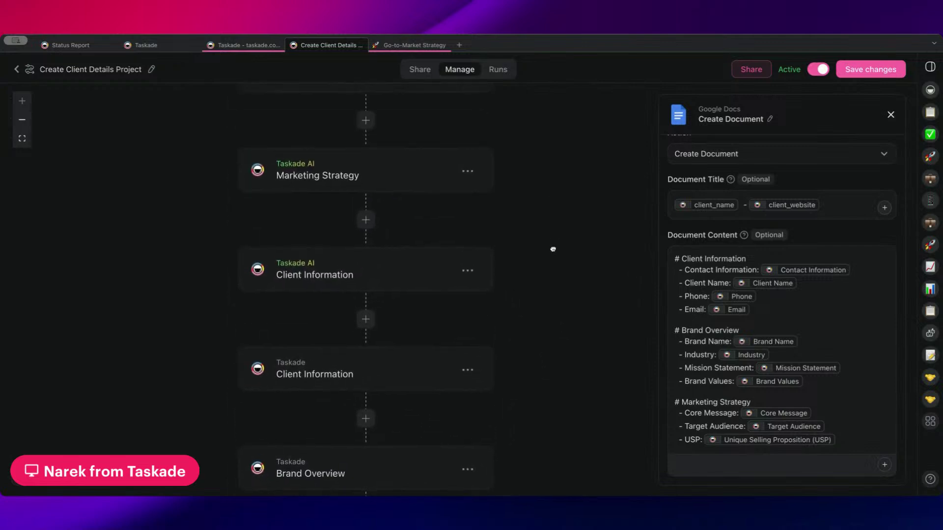
pyautogui.scroll(1, 566, 275)
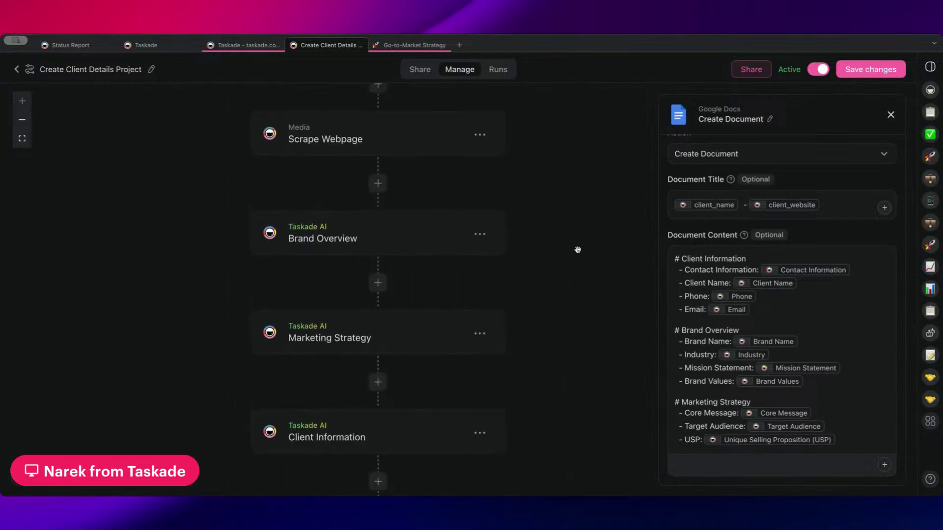
pyautogui.scroll(4, 577, 249)
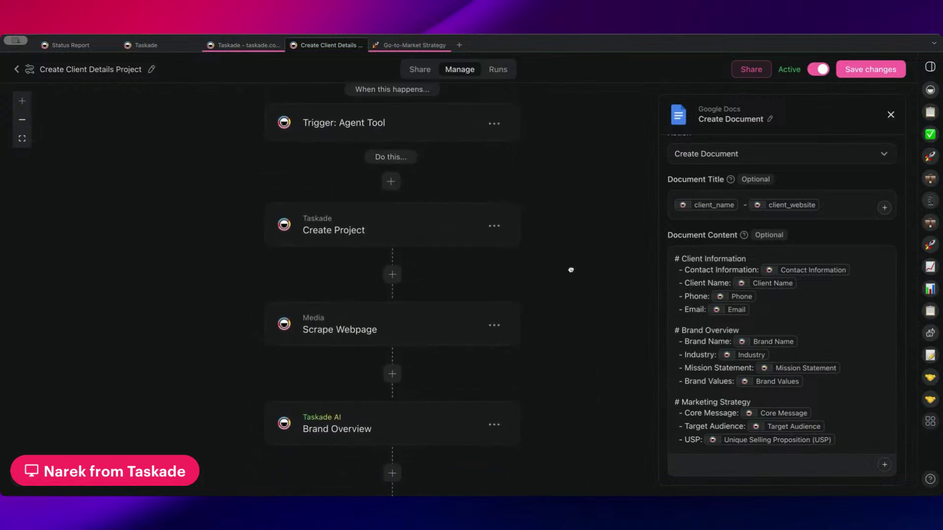
pyautogui.scroll(-1, 465, 152)
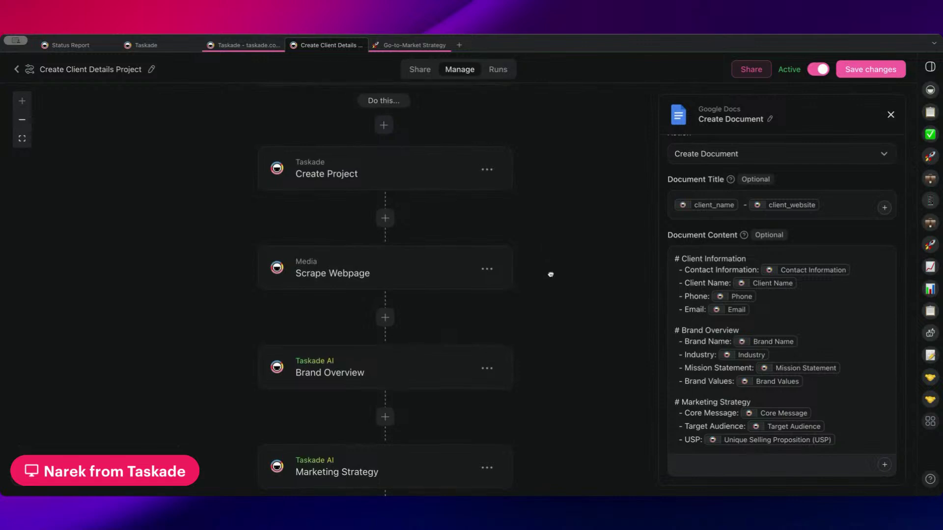
pyautogui.scroll(-2, 549, 270)
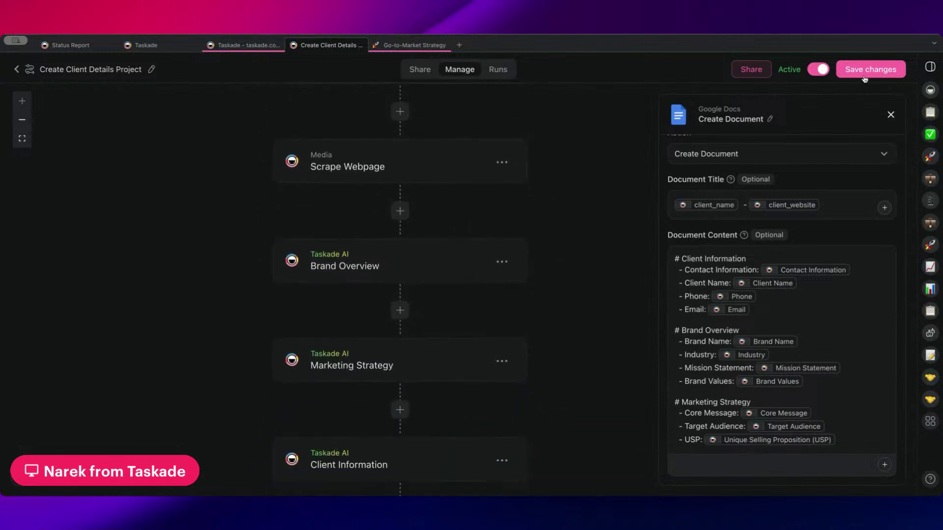
pyautogui.scroll(-5, 613, 268)
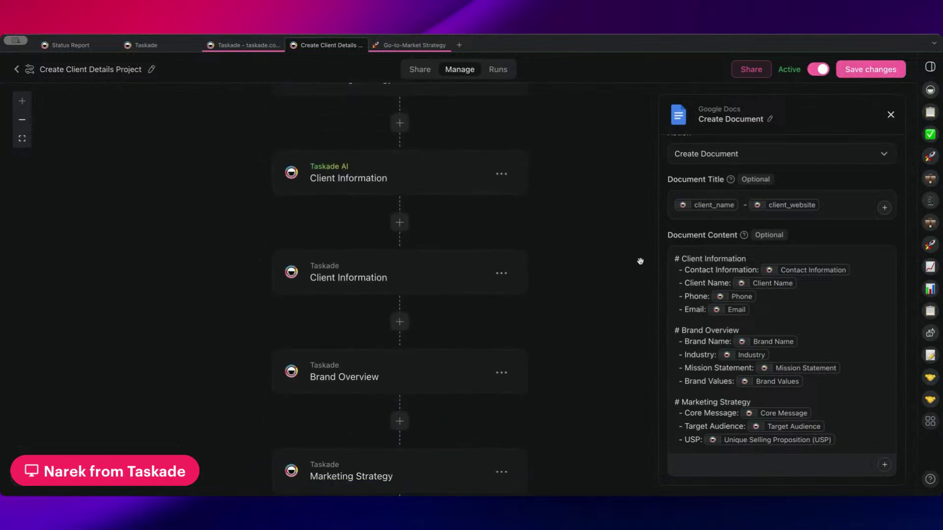
# - Save the Create Client Details Project automation changes
pyautogui.click(871, 69)
pyautogui.scroll(-3, 553, 289)
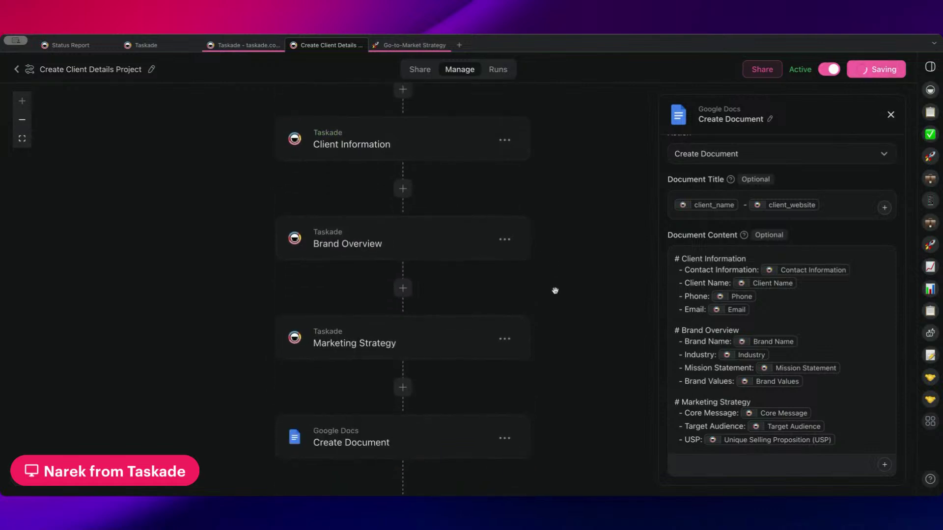
pyautogui.scroll(-2, 560, 291)
pyautogui.scroll(5, 437, 257)
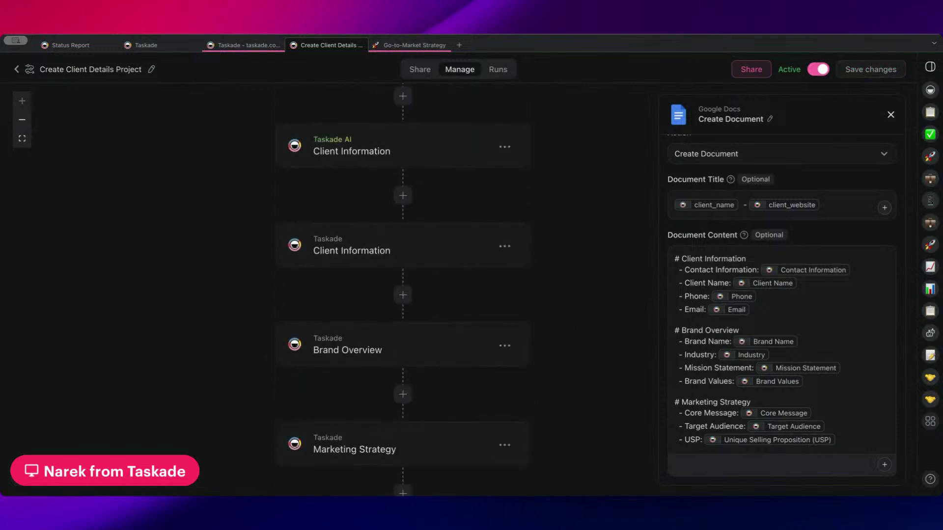
# - Return to the automations, switch to AI Agents and open Client Intake Agent's chat
pyautogui.click(16, 71)
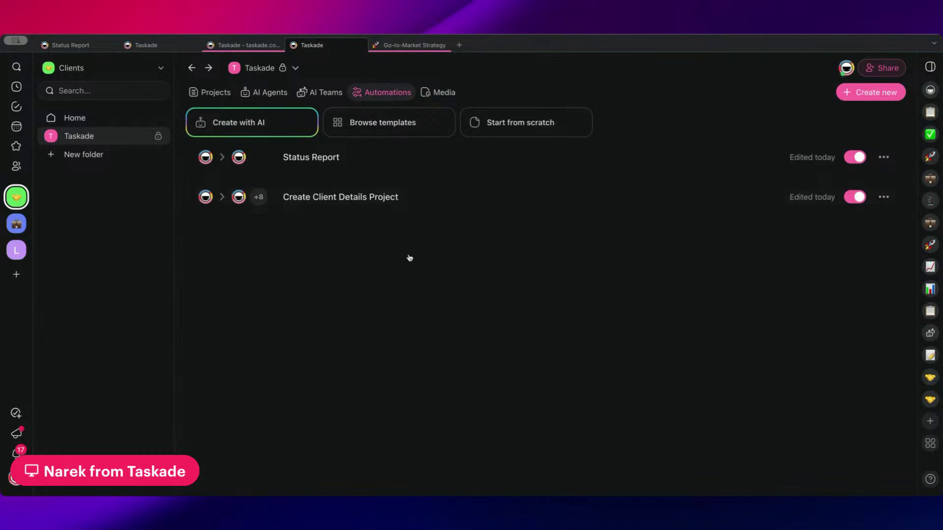
pyautogui.click(258, 93)
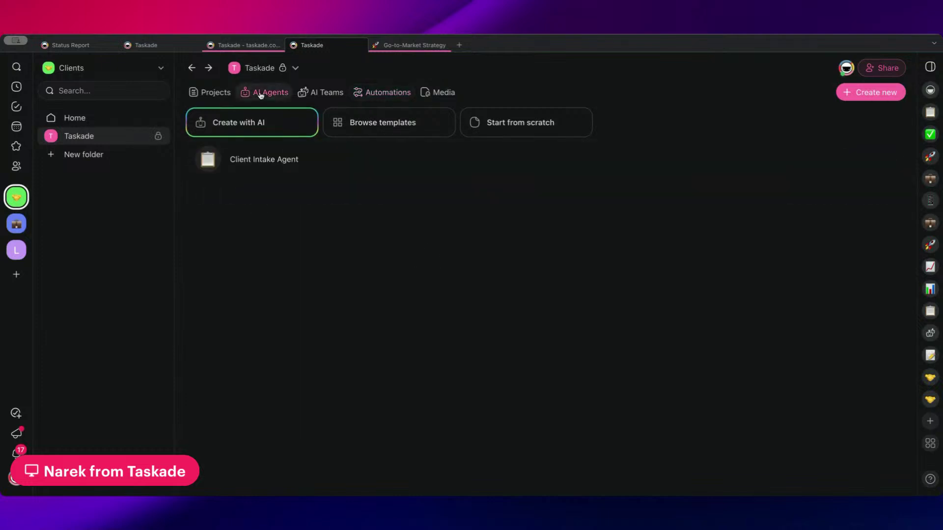
pyautogui.click(332, 165)
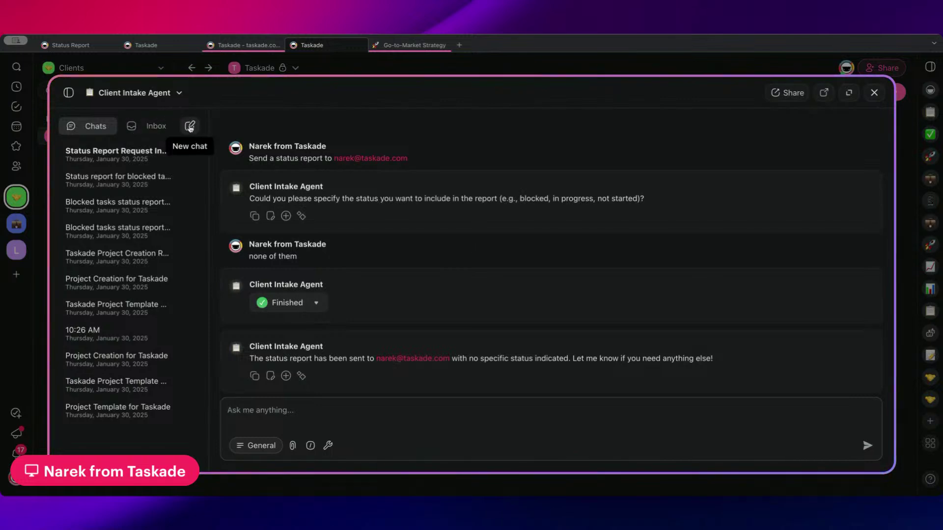
# - In a new chat, draft 'Create a project for this client:' with bullets taskade.com and Taskade
pyautogui.click(190, 126)
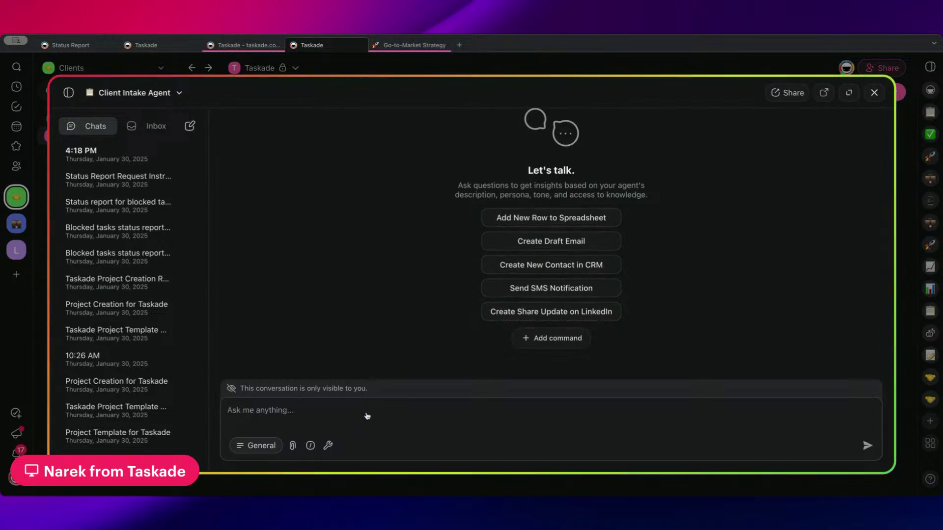
pyautogui.click(367, 417)
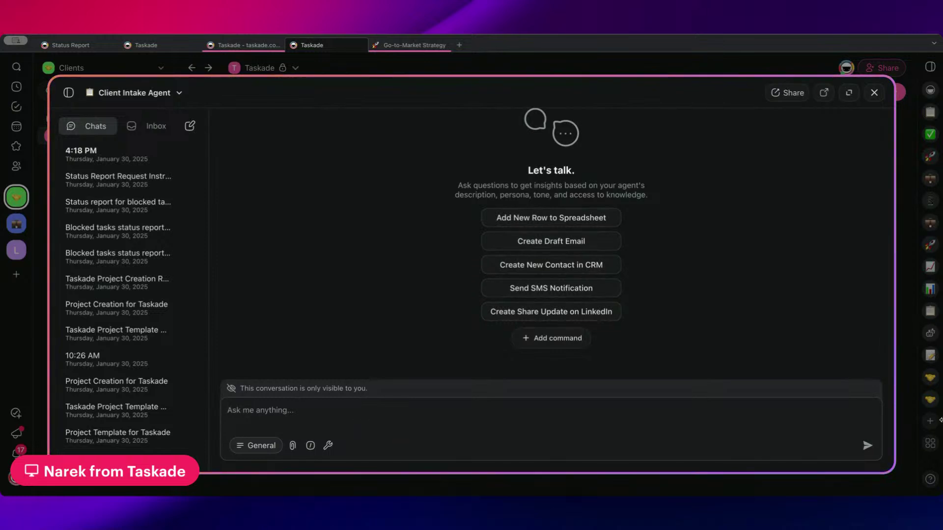
pyautogui.write('Create a project for ')
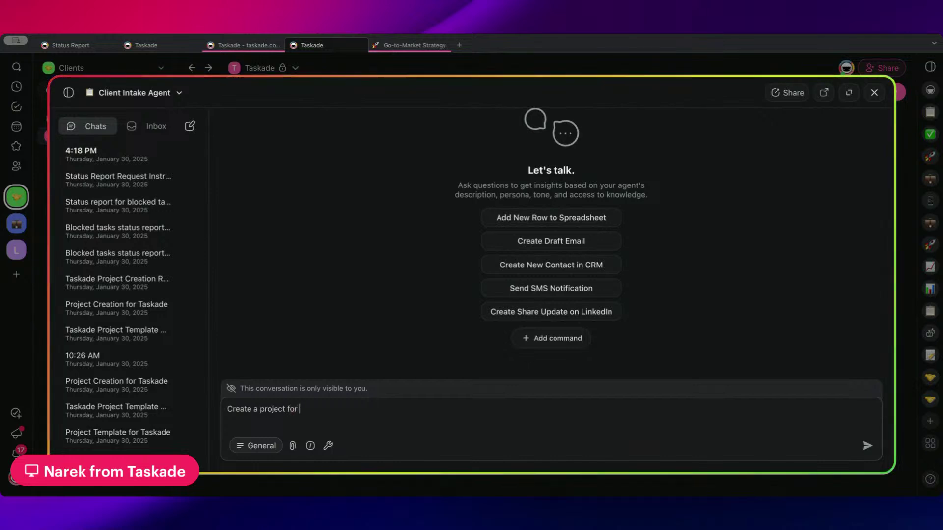
pyautogui.write('this client:')
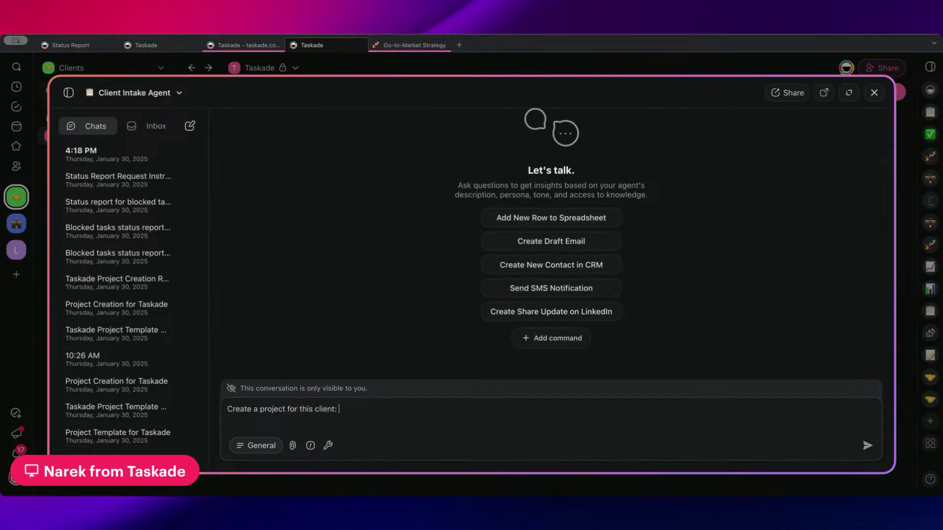
pyautogui.hotkey('shift', 'Return')
pyautogui.write('- ')
pyautogui.write('taskade.com')
pyautogui.hotkey('shift', 'Return')
pyautogui.write('- Taskade')
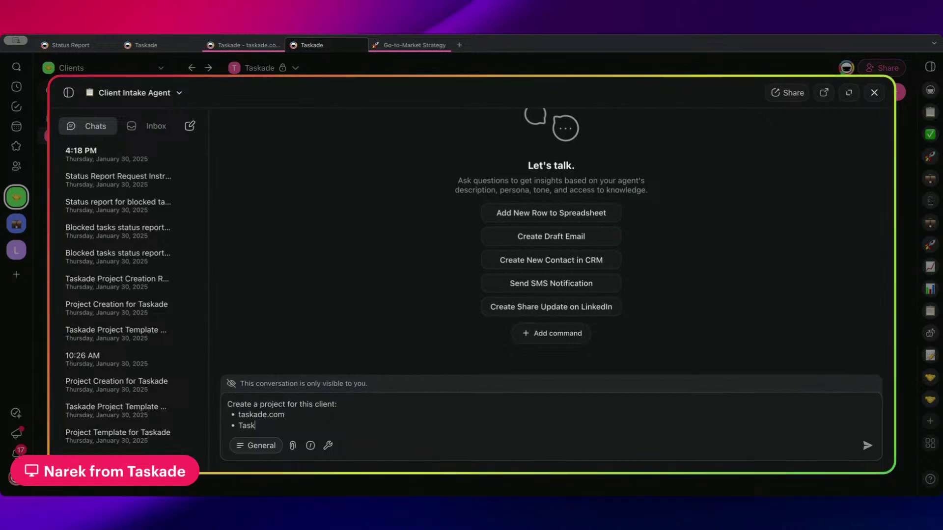
# - Label the bullets 'Client Website URL:' and 'Client Name:'
pyautogui.tripleClick(260, 415)
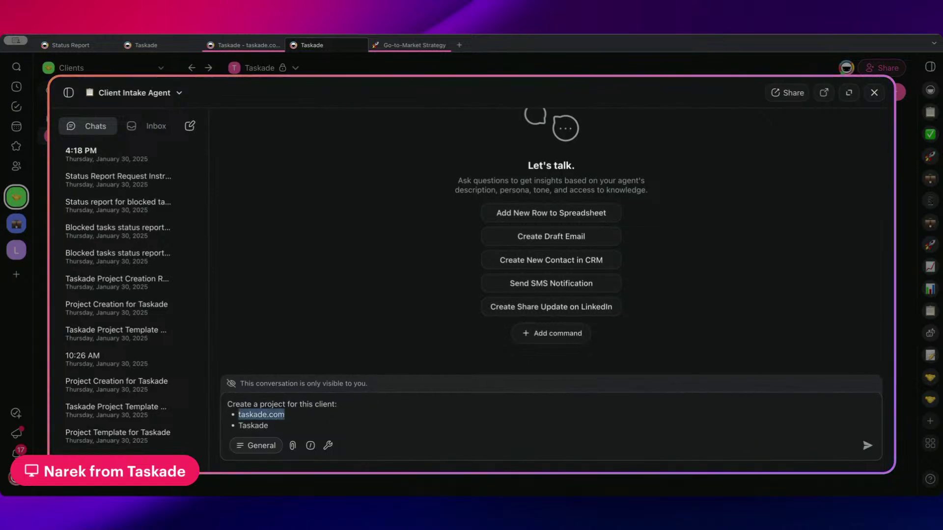
pyautogui.click(239, 414)
pyautogui.write('Client@')
pyautogui.press('BackSpace')
pyautogui.press('BackSpace')
pyautogui.press('BackSpace')
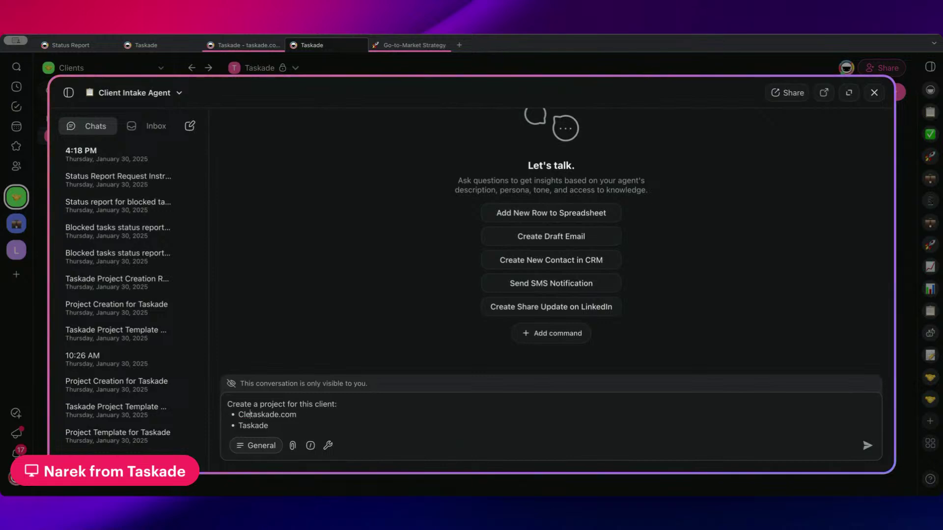
pyautogui.write('nt Website:')
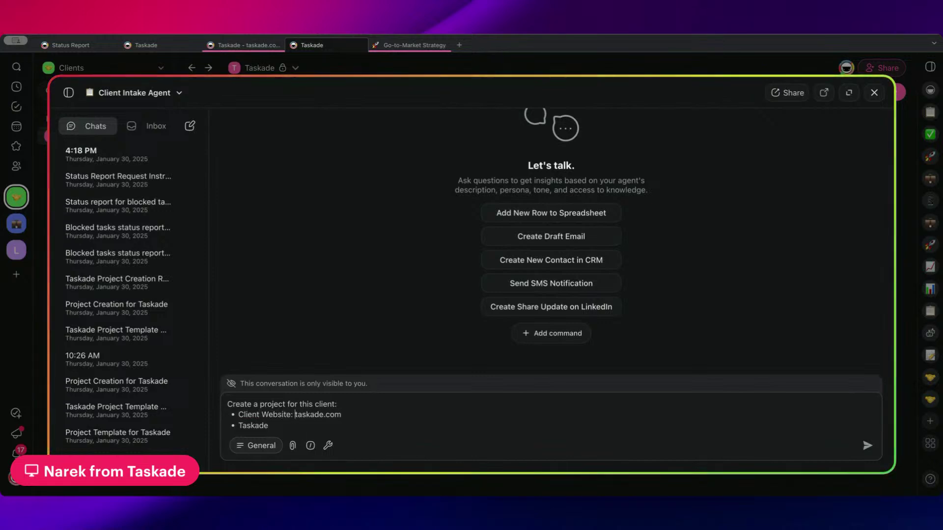
pyautogui.click(269, 425)
pyautogui.click(238, 425)
pyautogui.write('Client Name')
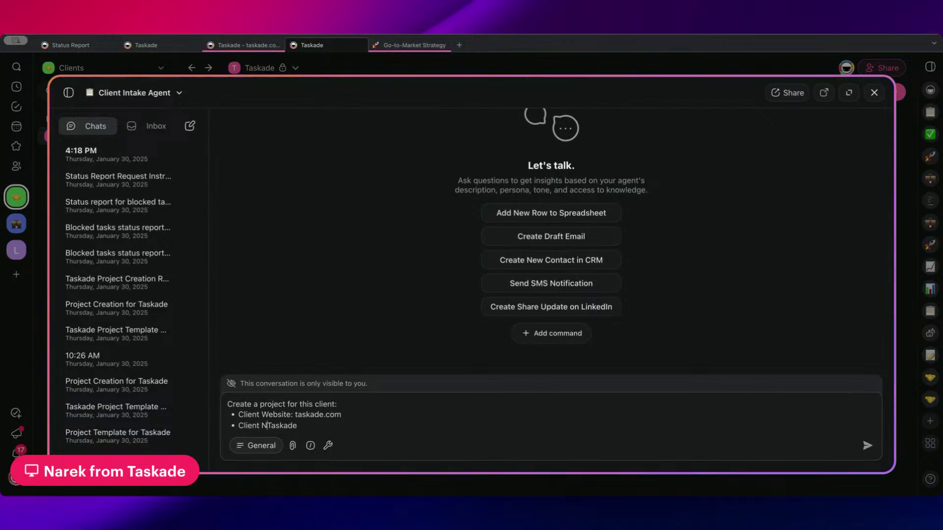
pyautogui.write(':')
pyautogui.click(291, 415)
pyautogui.write('URL')
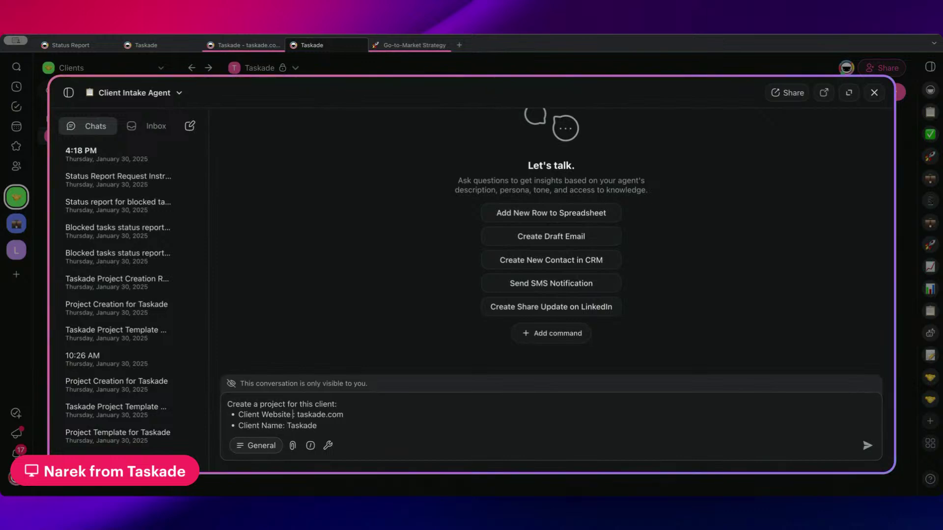
pyautogui.write(':')
# - Delete the taskade.com and Taskade values and cut the blank template from the message box
pyautogui.click(512, 442)
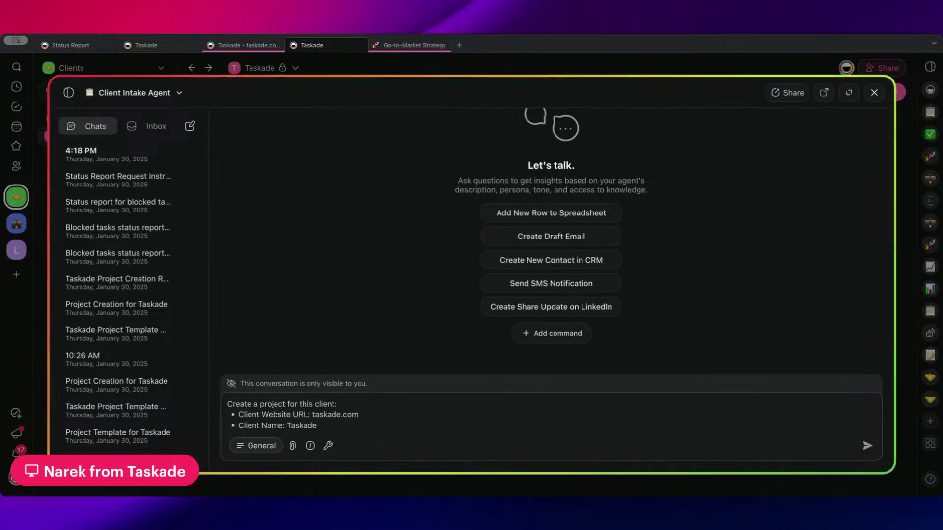
pyautogui.moveTo(512, 441); pyautogui.dragTo(222, 400)
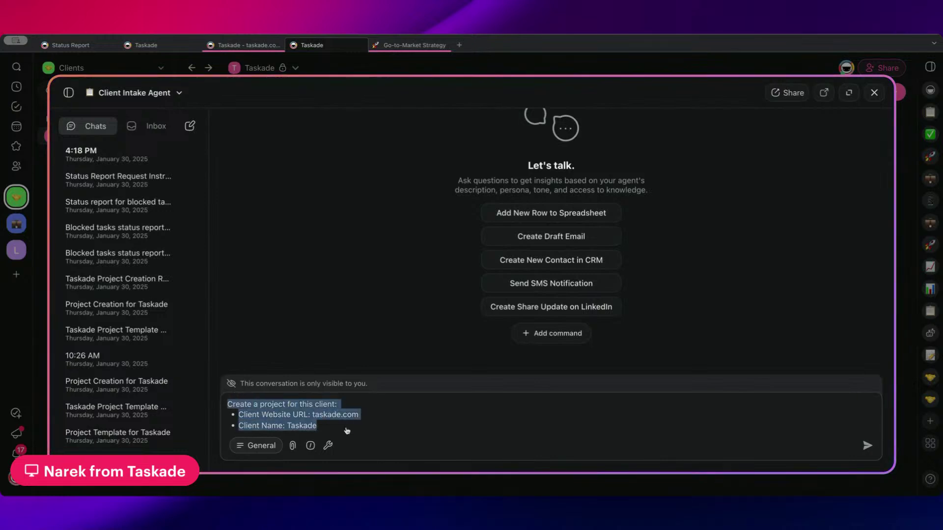
pyautogui.click(311, 426)
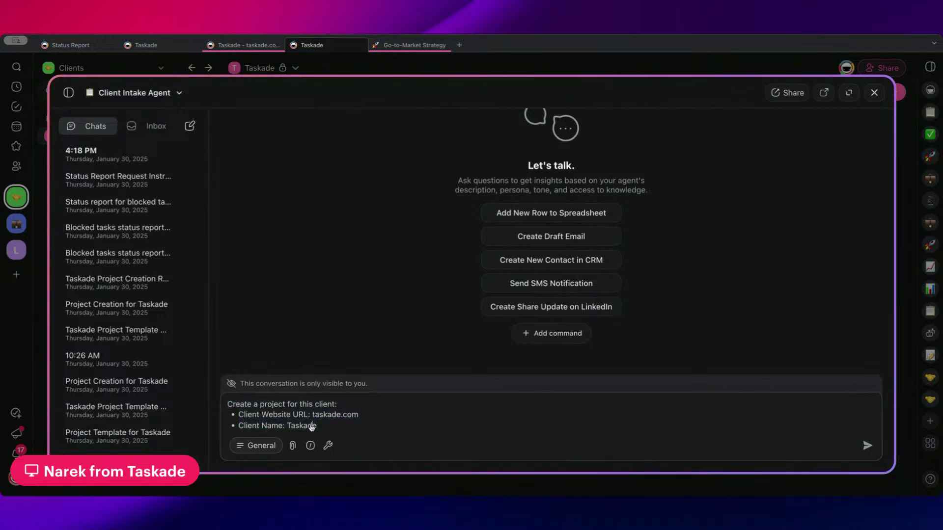
pyautogui.moveTo(313, 416); pyautogui.dragTo(379, 415)
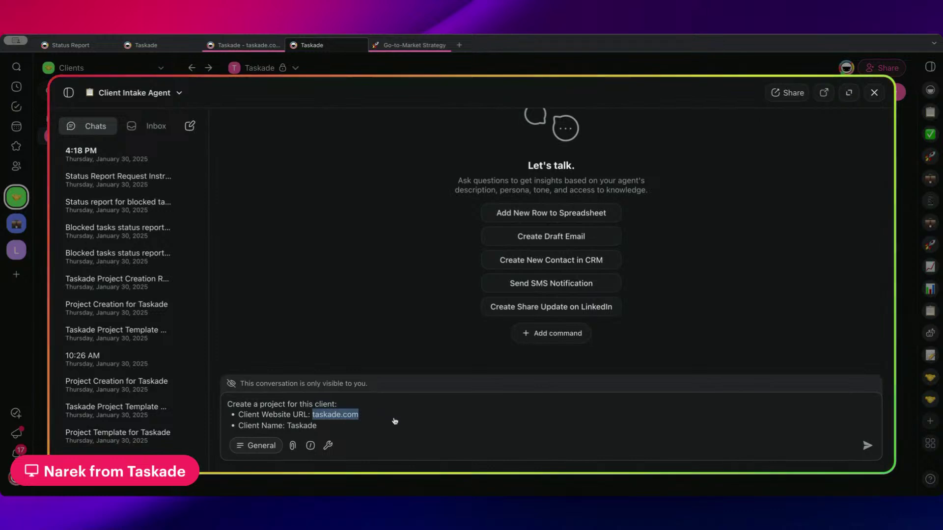
pyautogui.press('BackSpace')
pyautogui.click(238, 426)
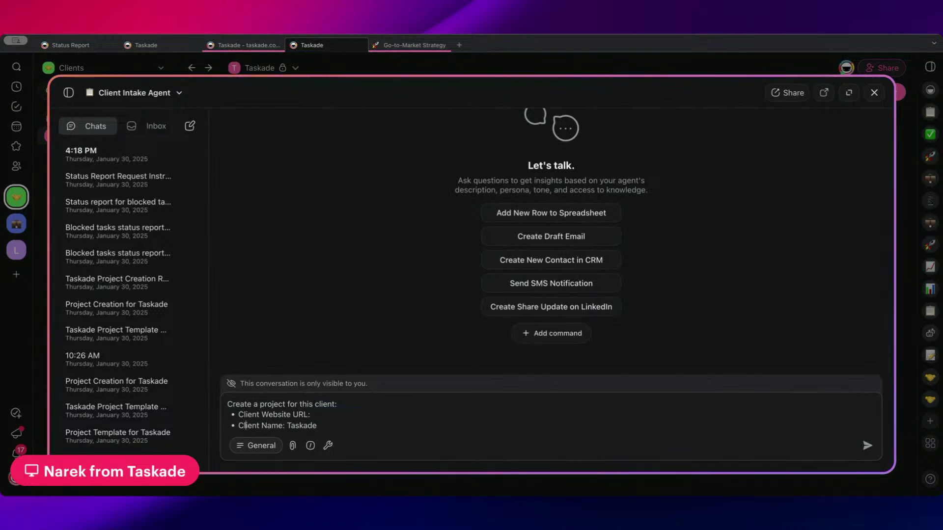
pyautogui.moveTo(287, 426); pyautogui.dragTo(326, 429)
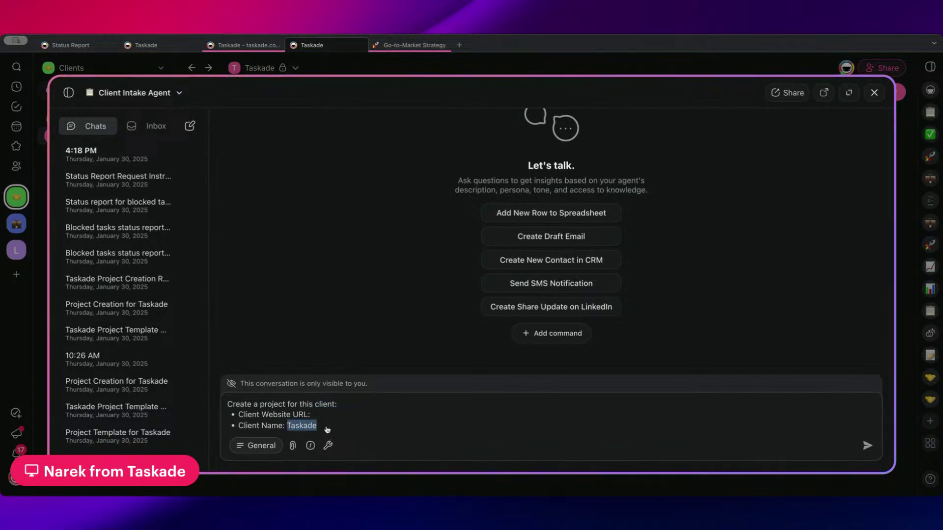
pyautogui.press('BackSpace')
pyautogui.hotkey('ctrl', 'a')
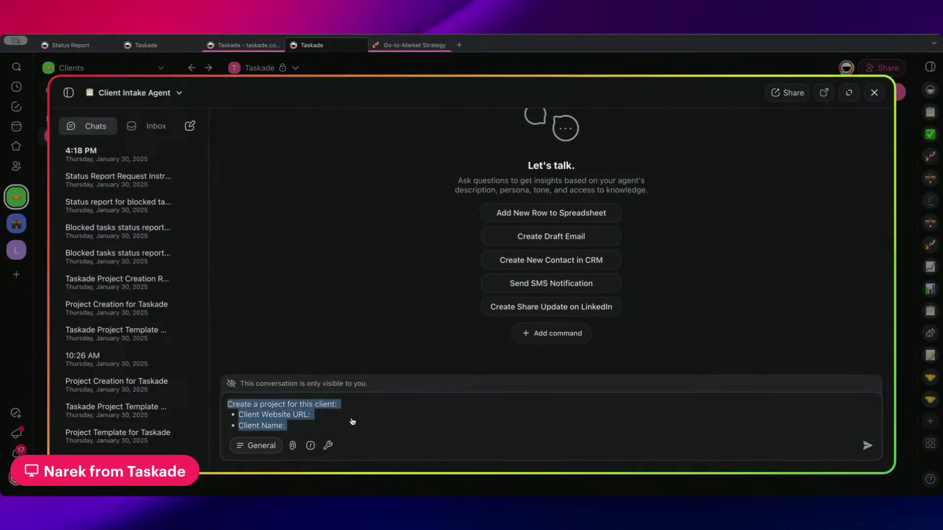
pyautogui.hotkey('ctrl', 'x')
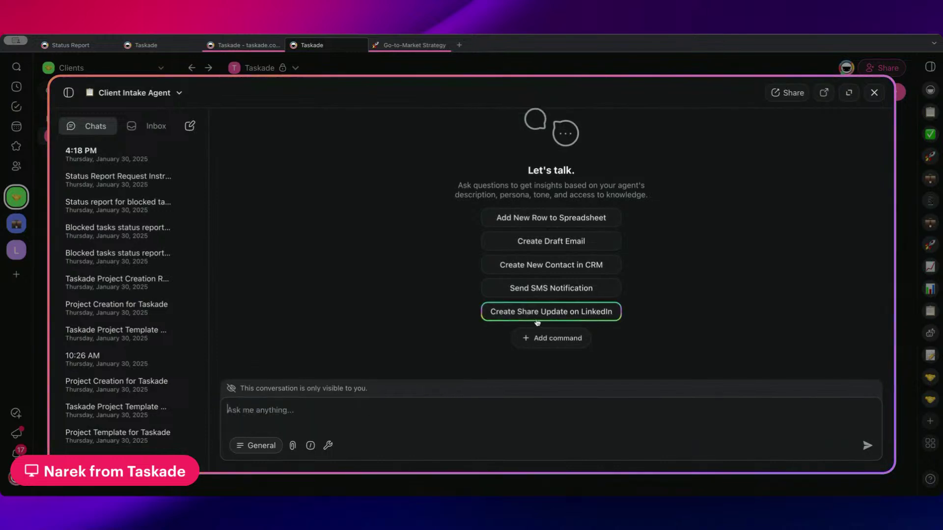
pyautogui.click(553, 339)
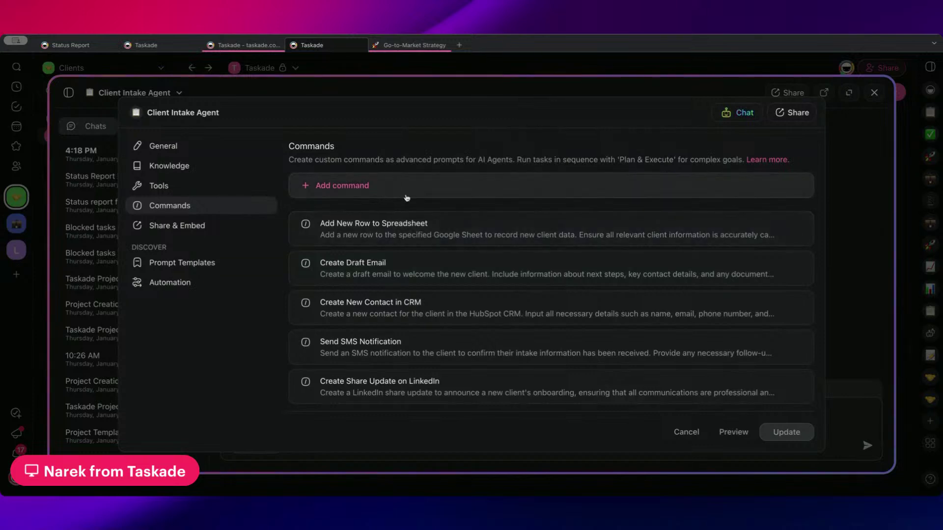
# - Create the 'Create a Project for Client' command with the pasted blank client template as its prompt
pyautogui.click(373, 191)
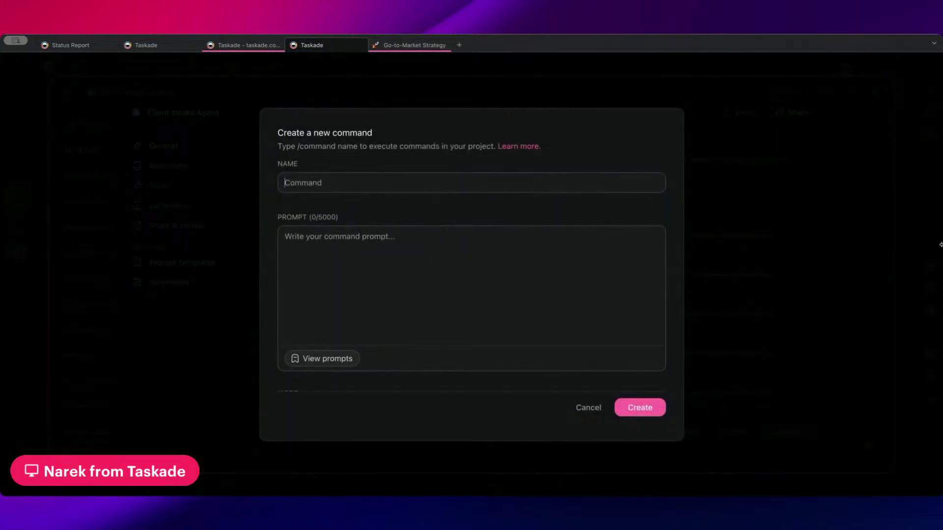
pyautogui.write('Create a Project for Client')
pyautogui.hotkey('ctrl', 'v')
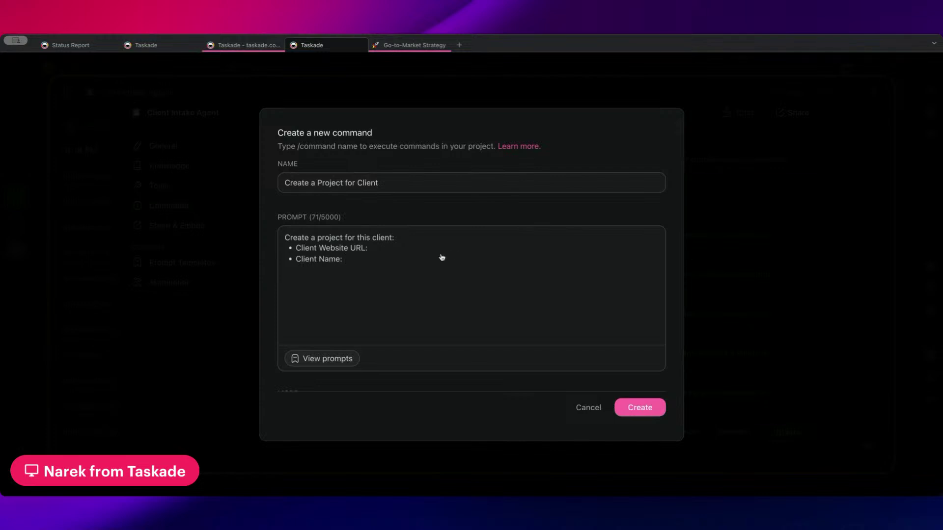
pyautogui.moveTo(442, 257); pyautogui.dragTo(248, 235)
pyautogui.click(352, 264)
pyautogui.click(620, 408)
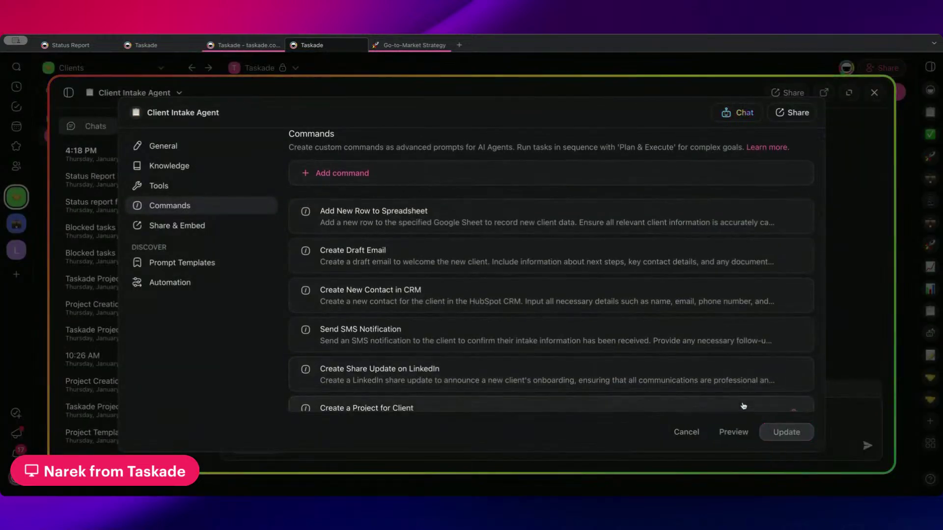
pyautogui.click(737, 112)
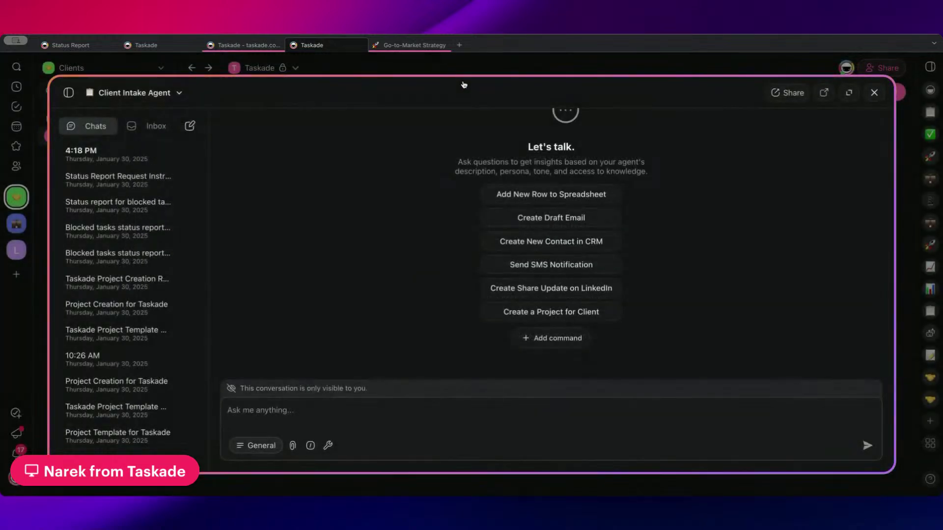
# - Send the Create a Project for Client command with URL taskade.com and name Taskade
pyautogui.click(551, 312)
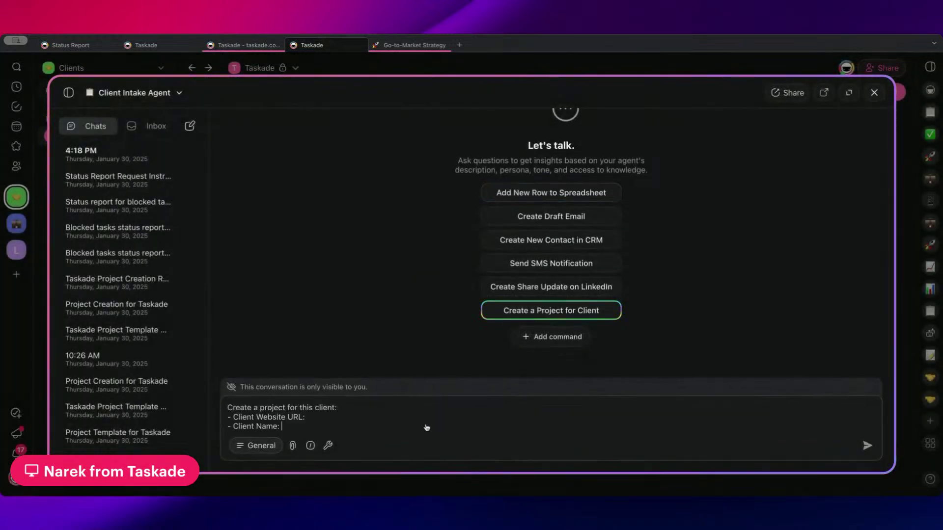
pyautogui.hotkey('ctrl', 'a')
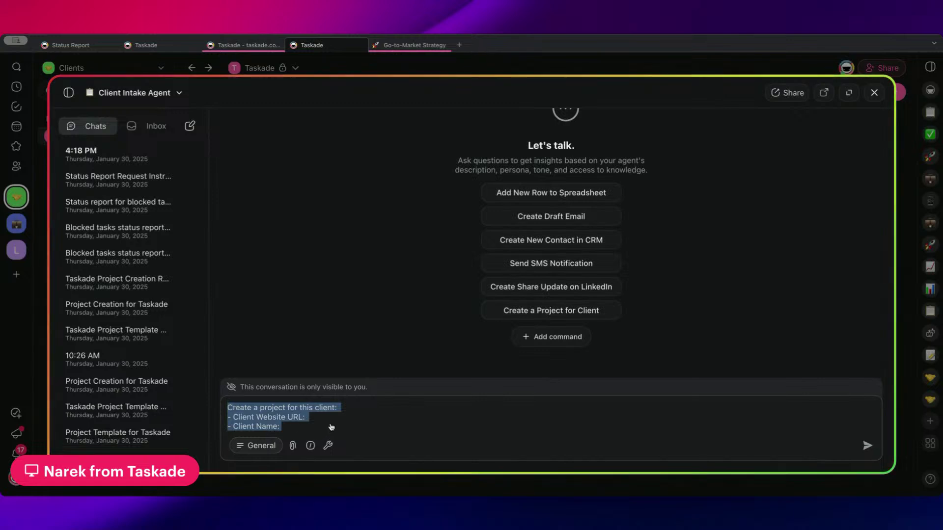
pyautogui.click(325, 418)
pyautogui.write('task')
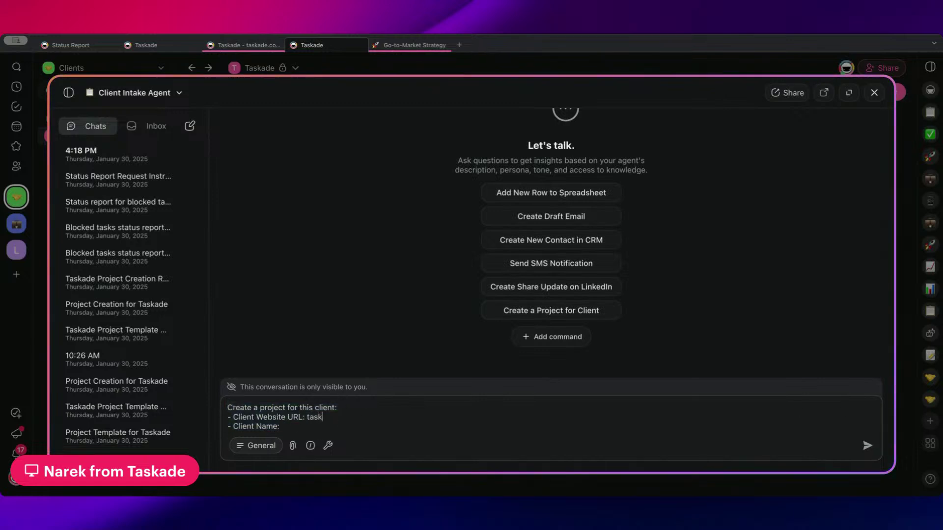
pyautogui.press('BackSpace')
pyautogui.press('BackSpace')
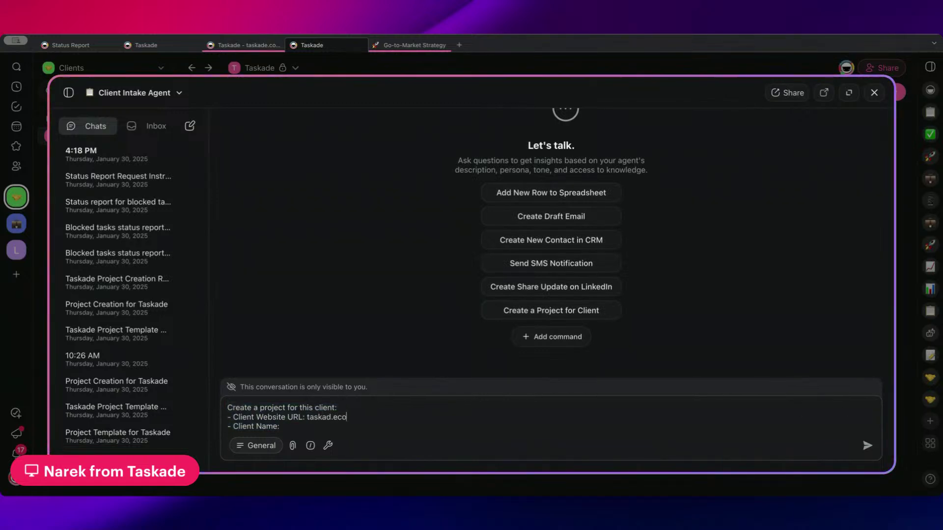
pyautogui.press('BackSpace')
pyautogui.press('BackSpace')
pyautogui.press('BackSpace')
pyautogui.write('e.com')
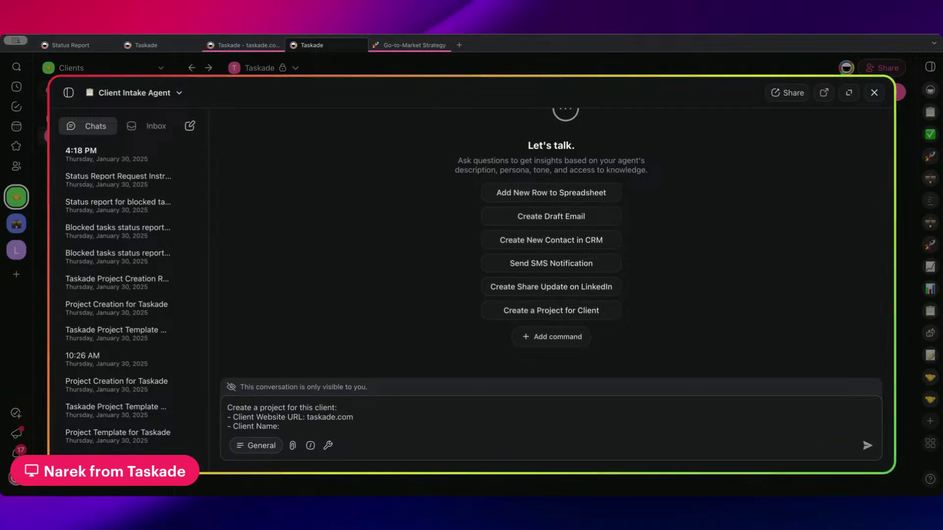
pyautogui.press('Down')
pyautogui.write('Taskade')
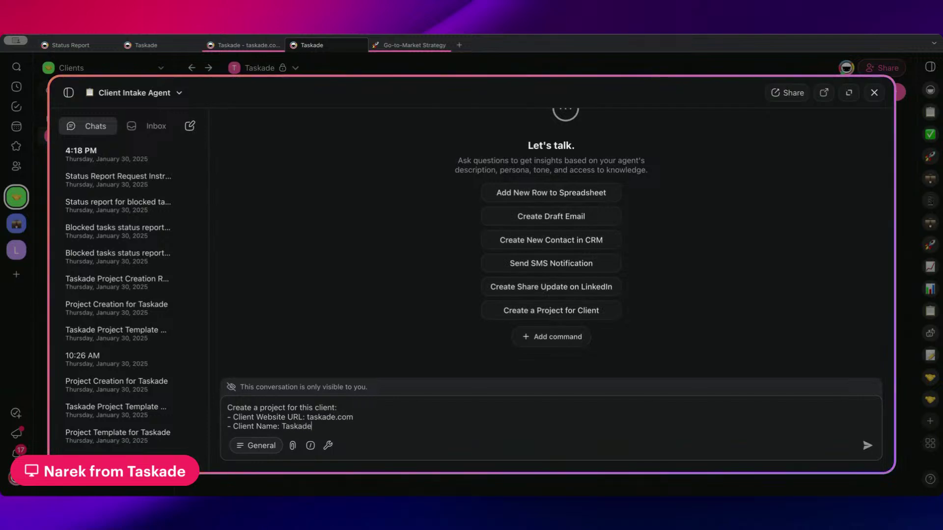
pyautogui.click(866, 446)
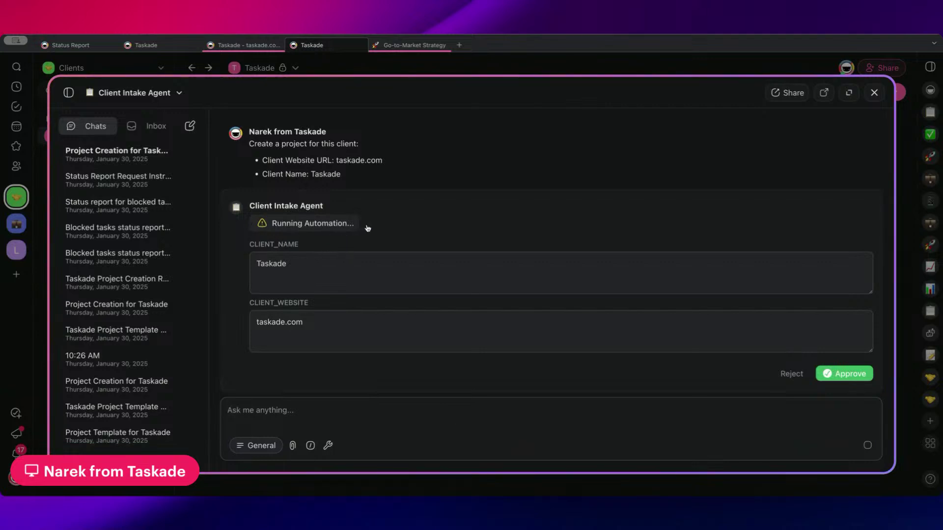
# - Check the extracted CLIENT_NAME and CLIENT_WEBSITE values, approve the automation run, then close the chat
pyautogui.moveTo(249, 254); pyautogui.dragTo(310, 253)
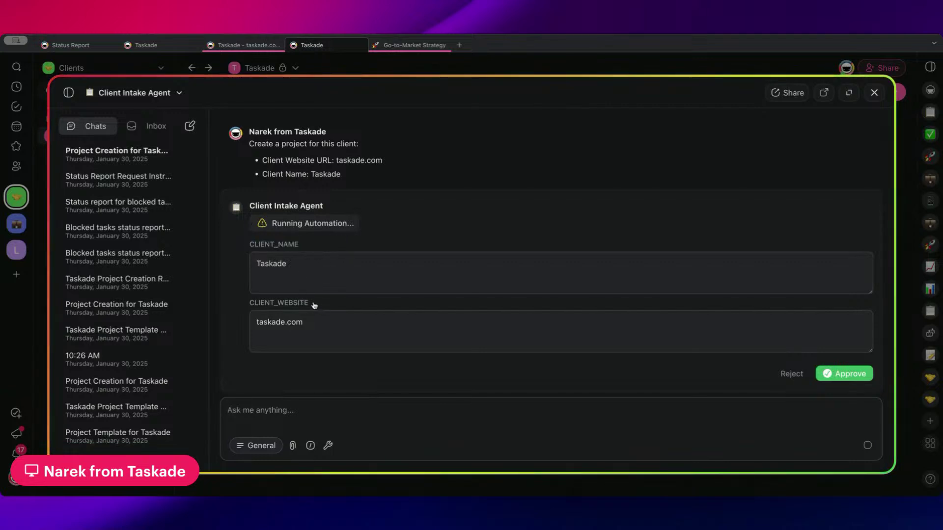
pyautogui.moveTo(316, 304); pyautogui.dragTo(248, 303)
pyautogui.moveTo(381, 267); pyautogui.dragTo(256, 265)
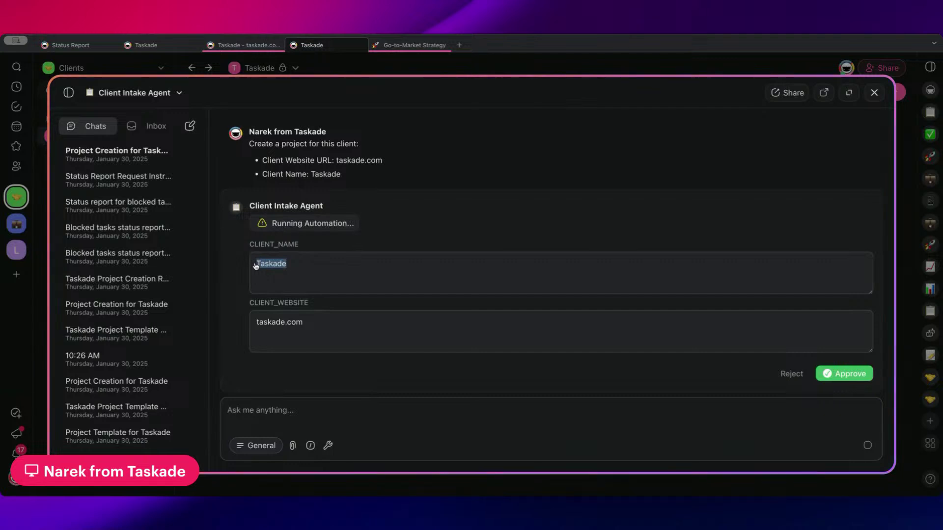
pyautogui.moveTo(318, 322); pyautogui.dragTo(261, 314)
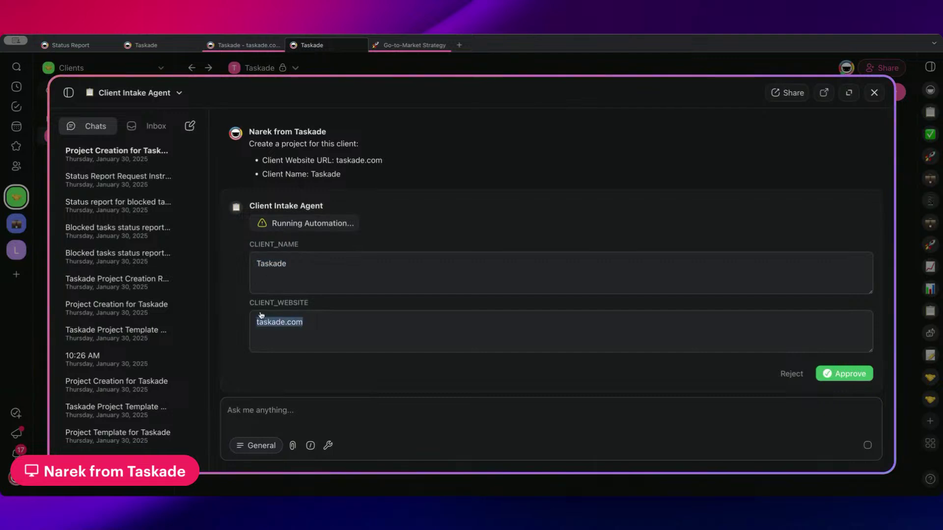
pyautogui.click(760, 391)
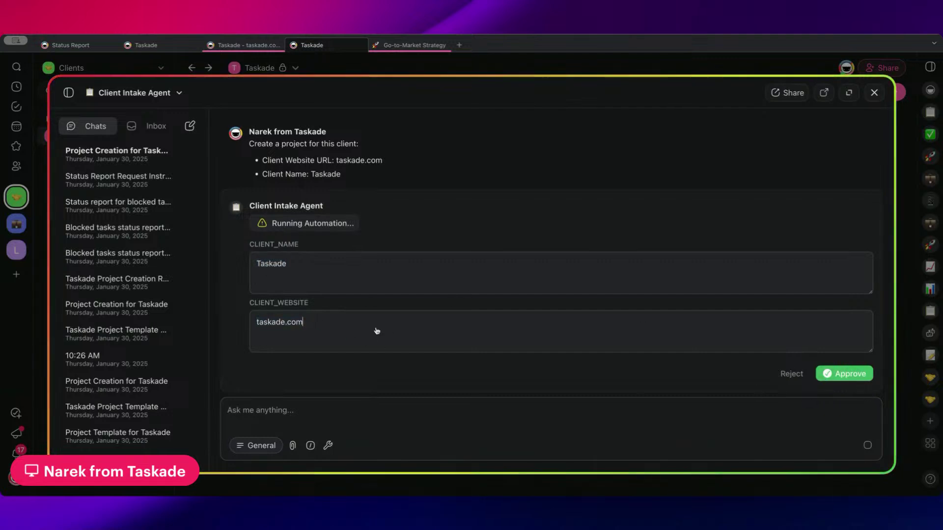
pyautogui.click(421, 329)
pyautogui.write('/')
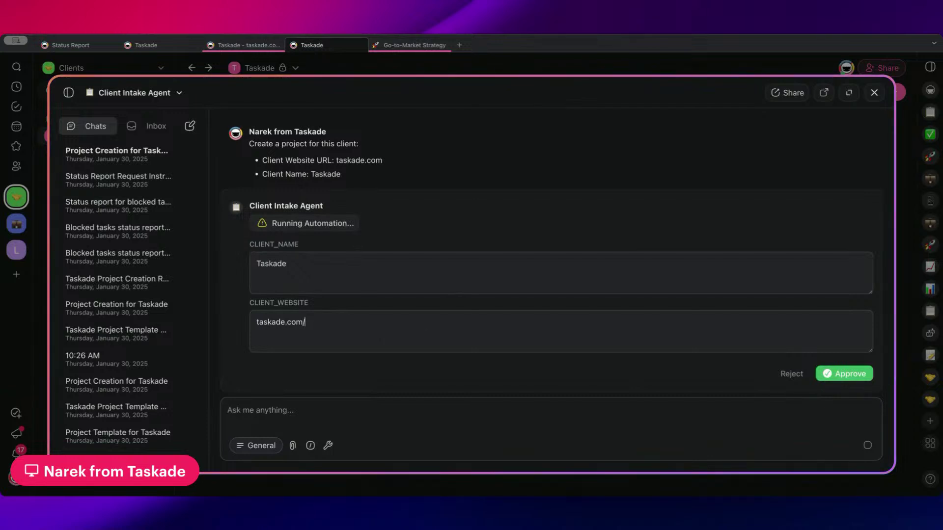
pyautogui.write('abou')
pyautogui.press('BackSpace')
pyautogui.press('BackSpace')
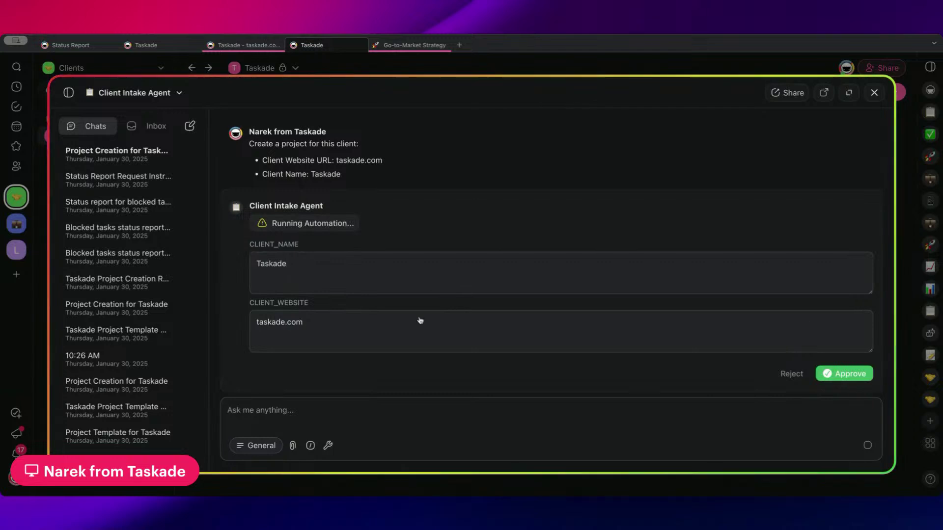
pyautogui.click(844, 374)
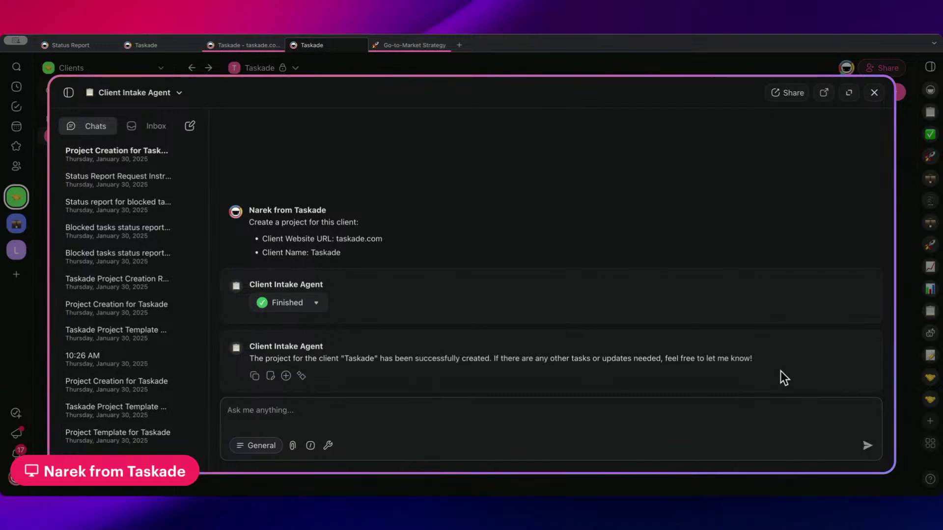
pyautogui.moveTo(781, 372); pyautogui.dragTo(247, 359)
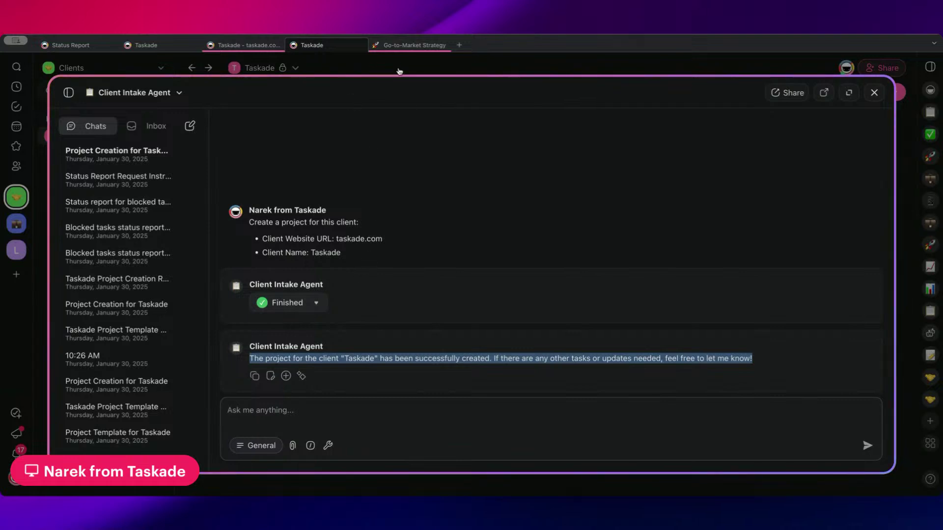
pyautogui.click(336, 78)
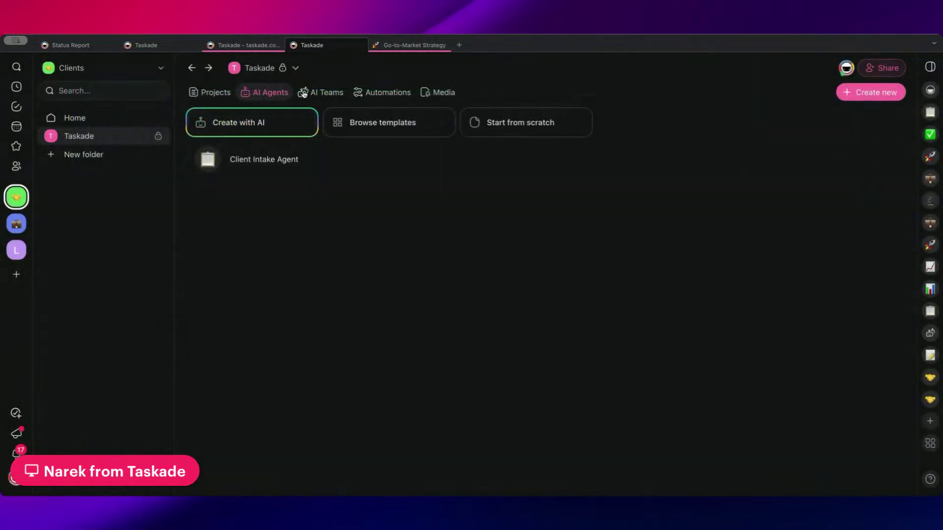
# - Check the Create Client Details Project run history at 80% progress, then return to Automations
pyautogui.click(364, 95)
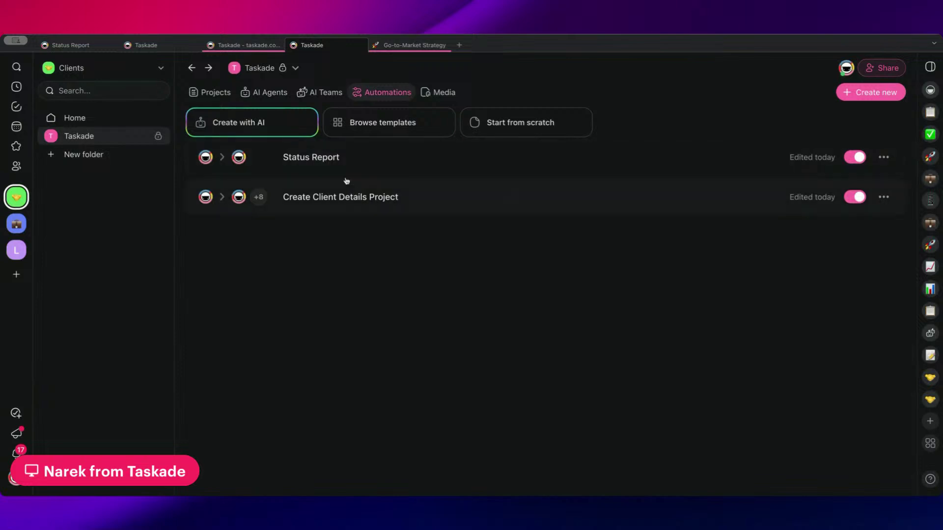
pyautogui.click(374, 197)
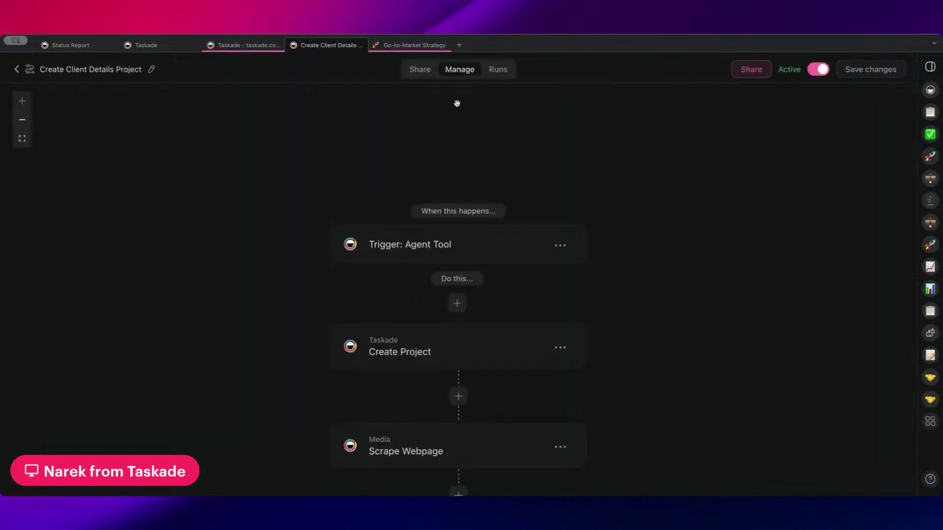
pyautogui.click(499, 72)
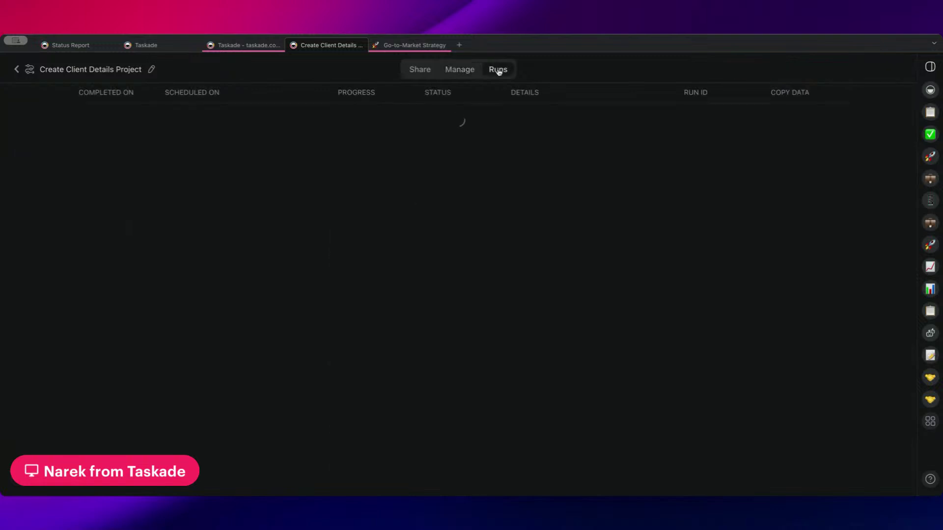
pyautogui.moveTo(337, 119); pyautogui.dragTo(355, 119)
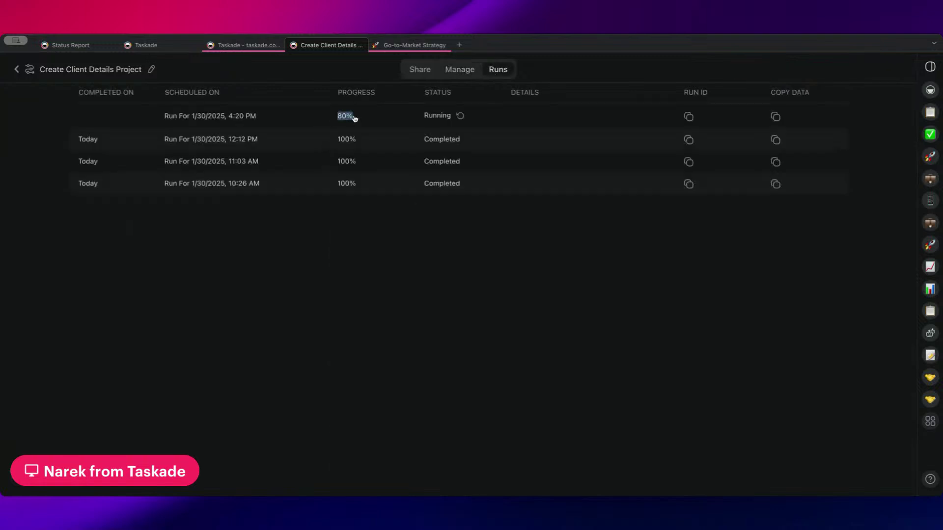
pyautogui.click(322, 124)
pyautogui.click(17, 71)
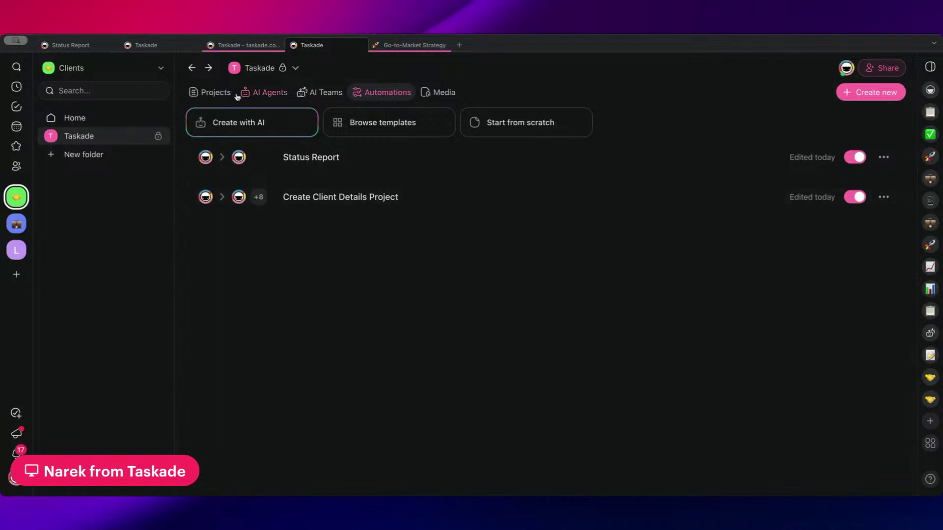
# - Open the Taskade - taskade.com project and read its Mission Statement, Brand Values and Core Message
pyautogui.click(213, 92)
pyautogui.click(428, 207)
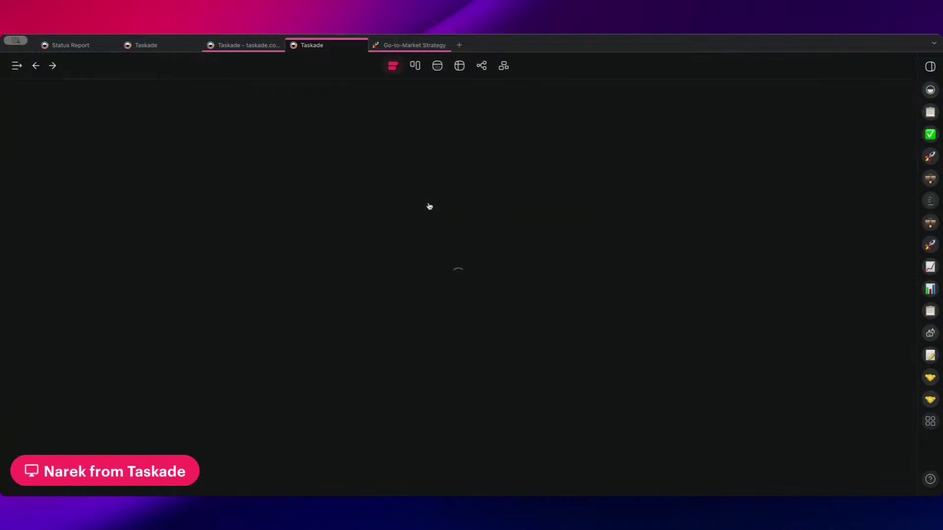
pyautogui.scroll(-4, 401, 270)
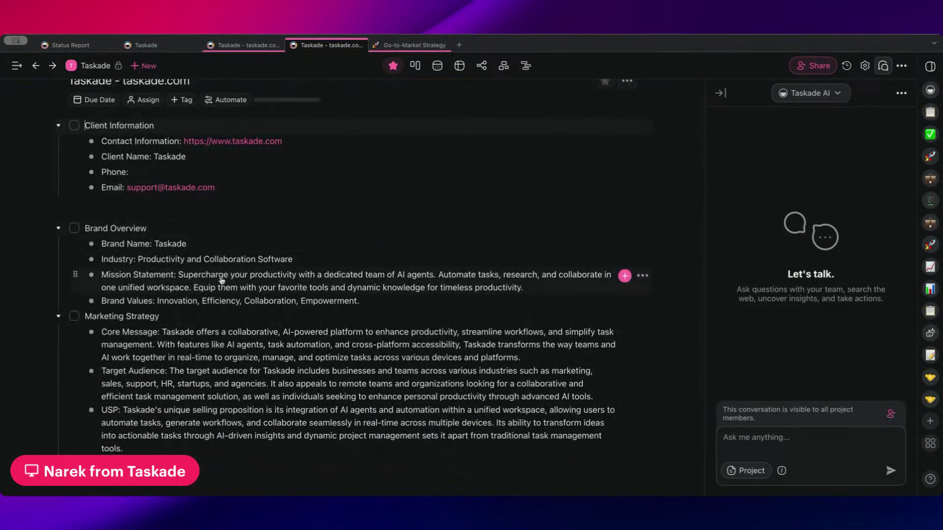
pyautogui.moveTo(181, 277); pyautogui.dragTo(522, 290)
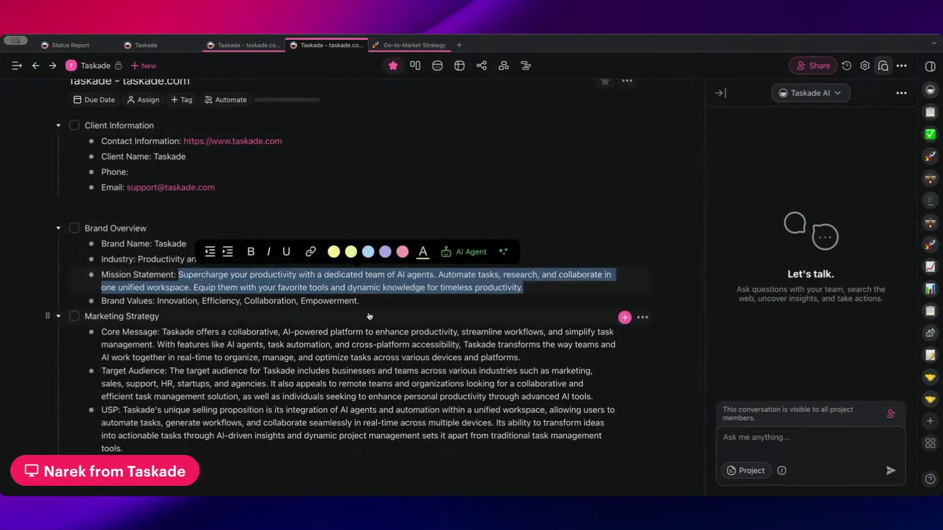
pyautogui.click(186, 302)
pyautogui.moveTo(157, 303); pyautogui.dragTo(386, 302)
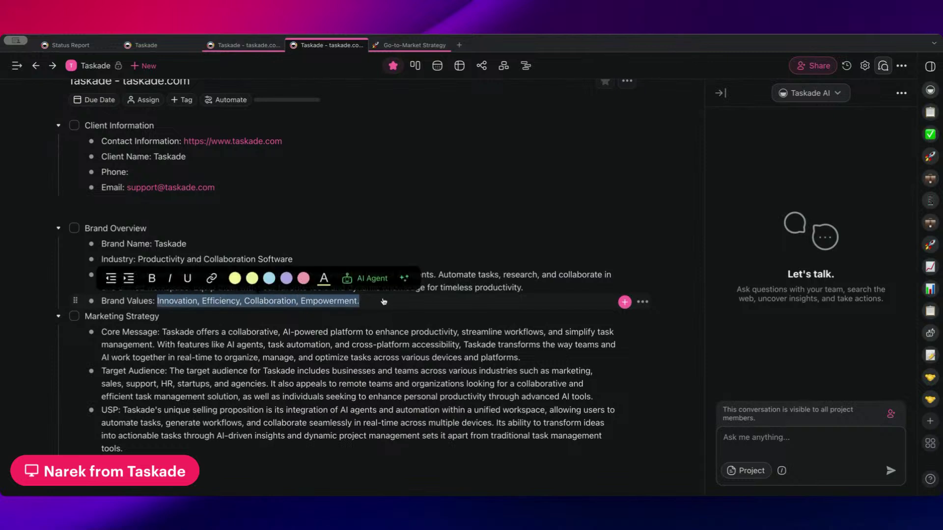
pyautogui.click(147, 333)
pyautogui.moveTo(107, 337); pyautogui.dragTo(577, 357)
pyautogui.click(185, 345)
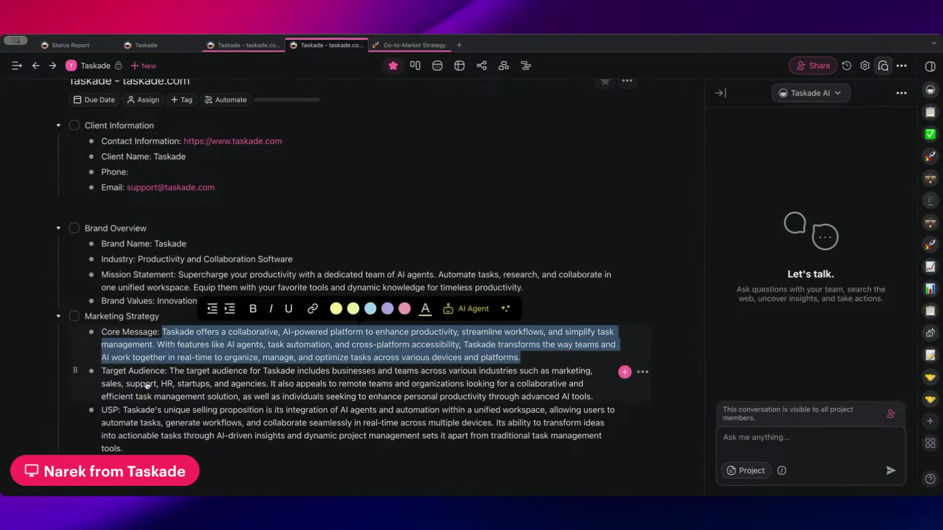
pyautogui.moveTo(162, 334); pyautogui.dragTo(102, 334)
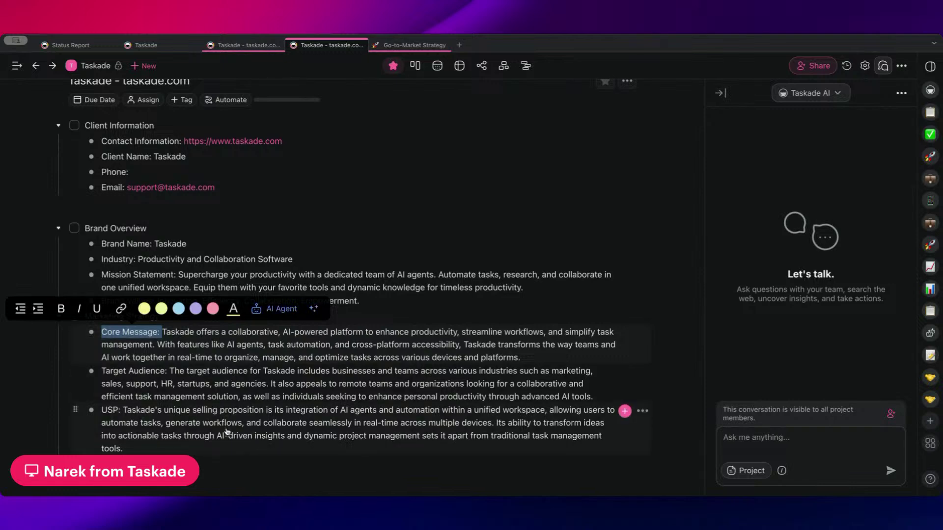
pyautogui.click(87, 229)
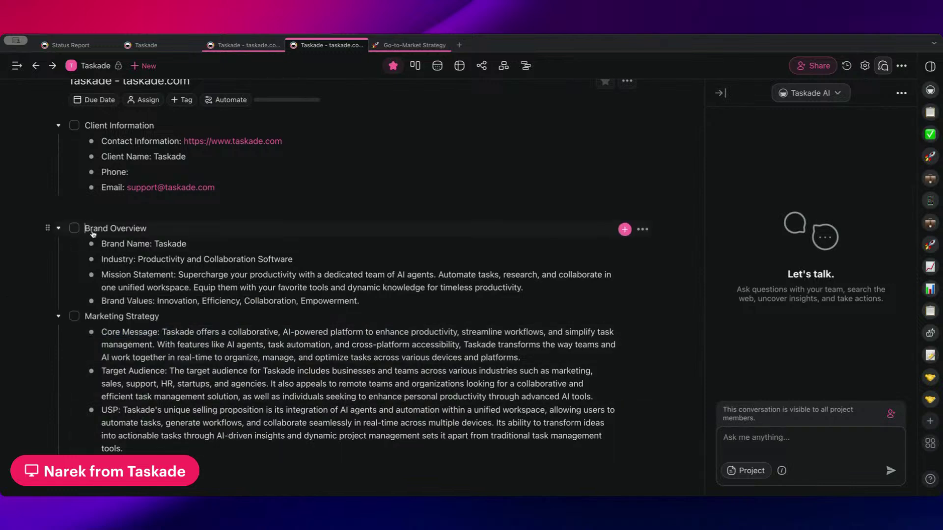
# - Make Brand Overview and Marketing Strategy headings and delete the blank row below Email
pyautogui.write('#')
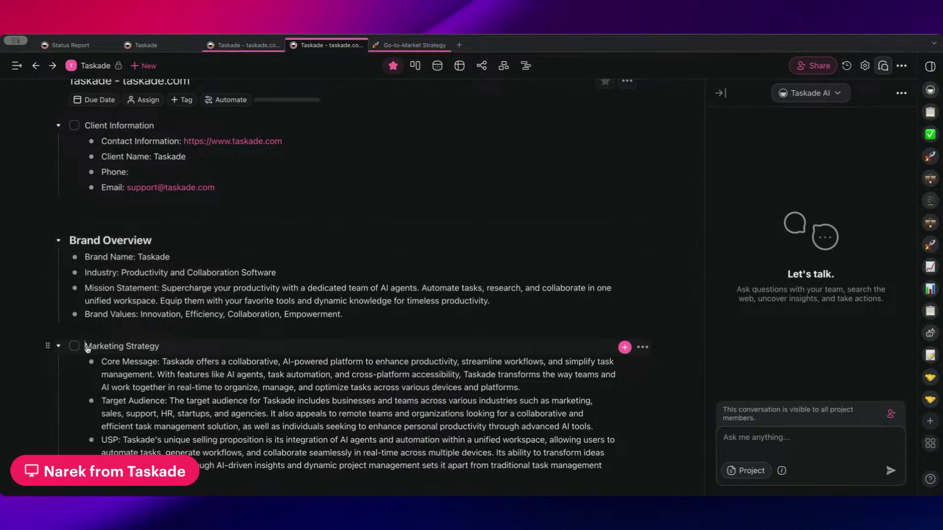
pyautogui.click(86, 347)
pyautogui.write('# ')
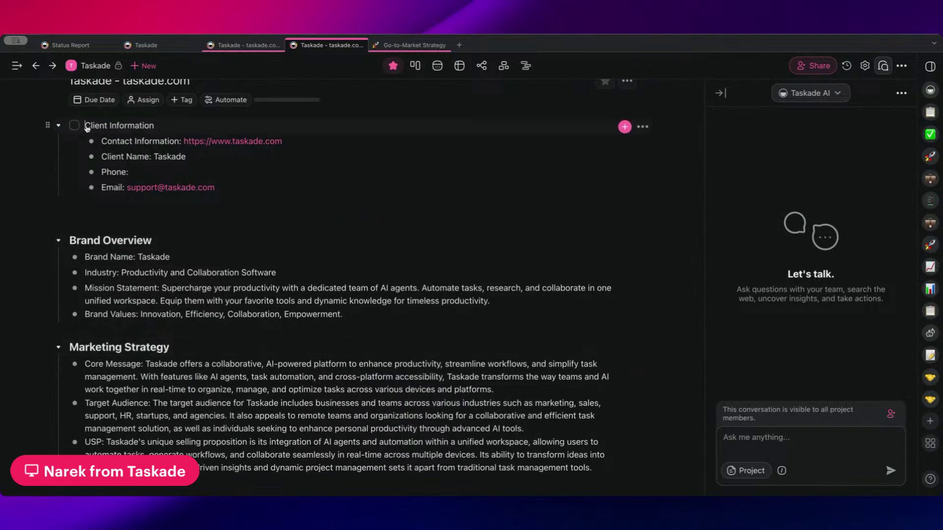
pyautogui.write('#')
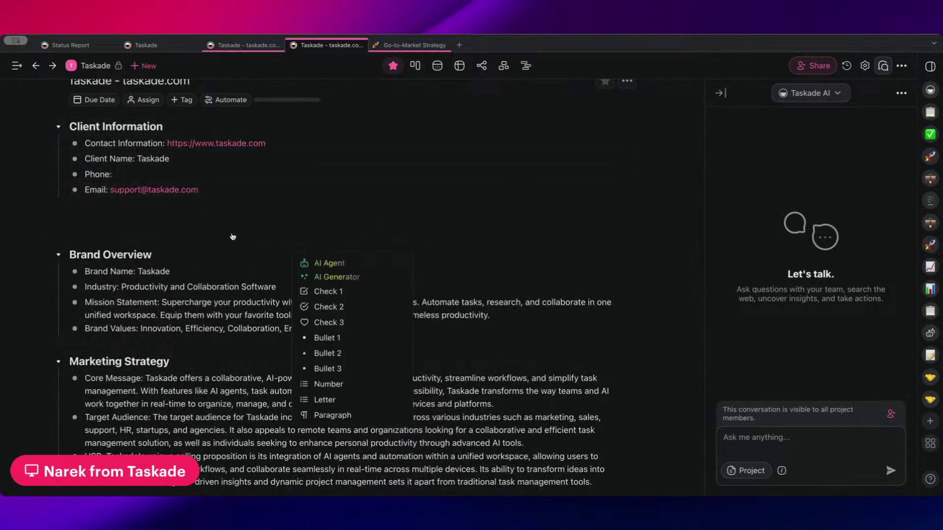
pyautogui.click(219, 220)
pyautogui.scroll(-2, 219, 225)
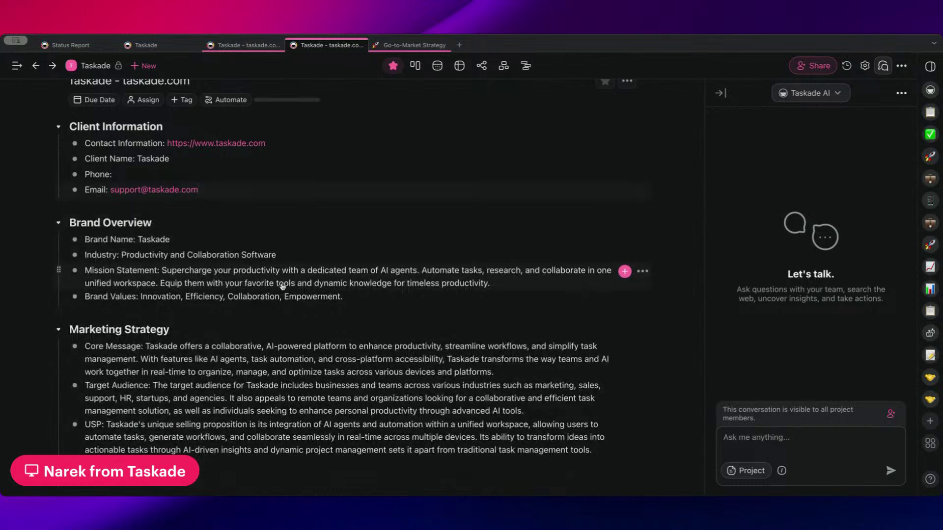
pyautogui.press('BackSpace')
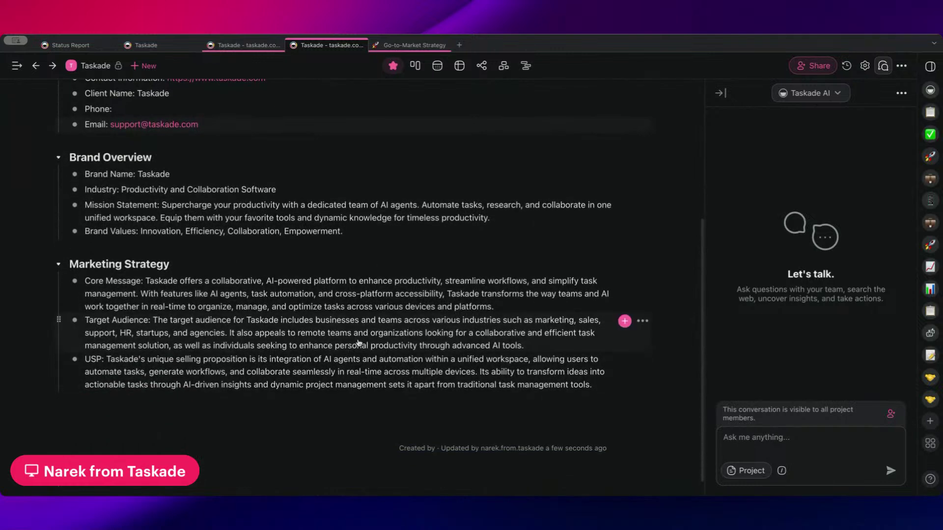
# - Bold the Target Audience:, Core Message: and USP: labels in Marketing Strategy
pyautogui.moveTo(151, 320); pyautogui.dragTo(87, 321)
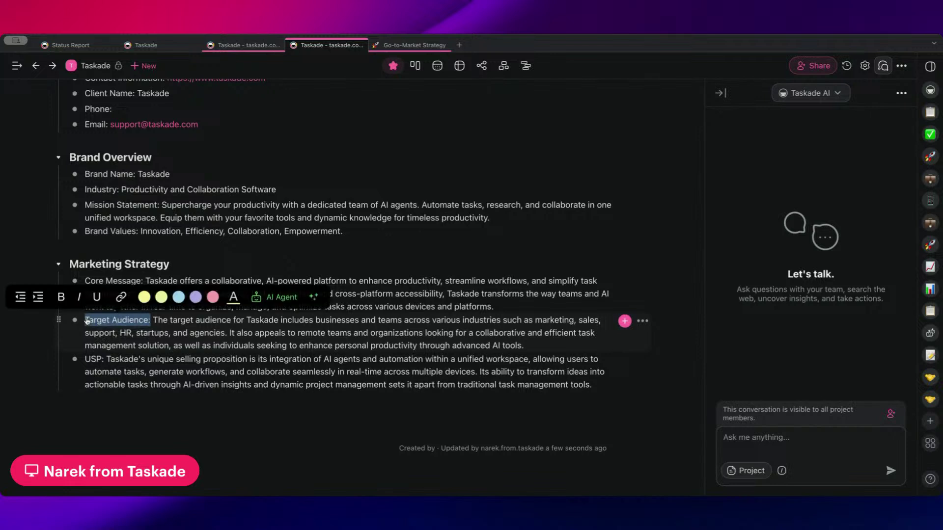
pyautogui.hotkey('ctrl', 'b')
pyautogui.moveTo(144, 283); pyautogui.dragTo(85, 282)
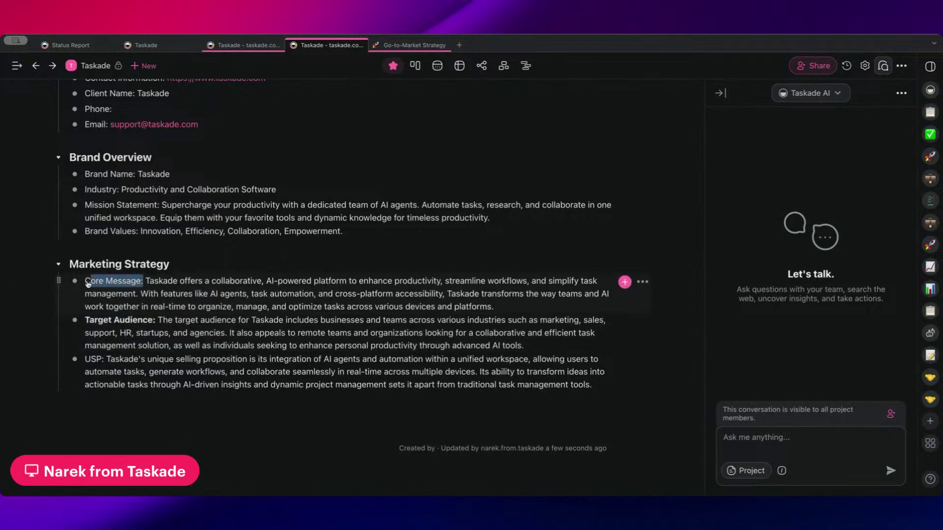
pyautogui.hotkey('ctrl', 'b')
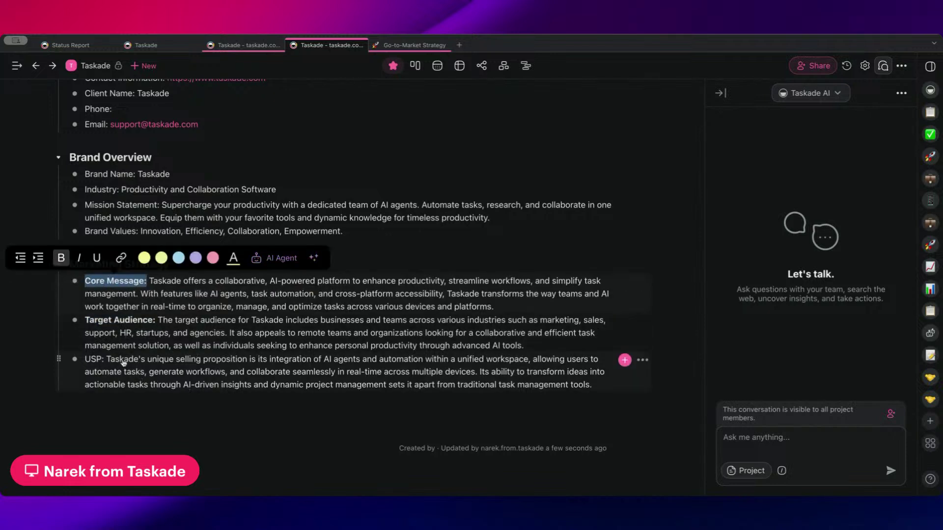
pyautogui.moveTo(108, 363); pyautogui.dragTo(84, 360)
pyautogui.hotkey('ctrl', 'b')
pyautogui.scroll(5, 186, 362)
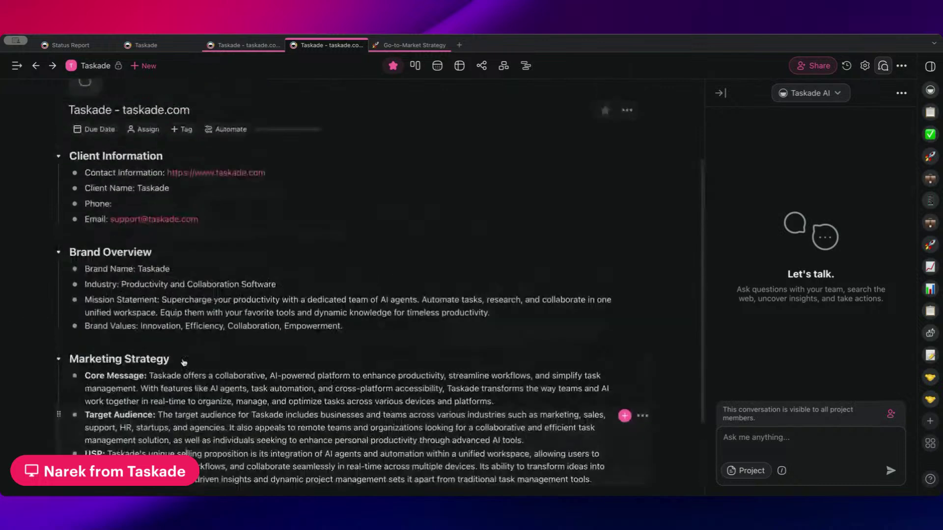
pyautogui.scroll(-1, 300, 339)
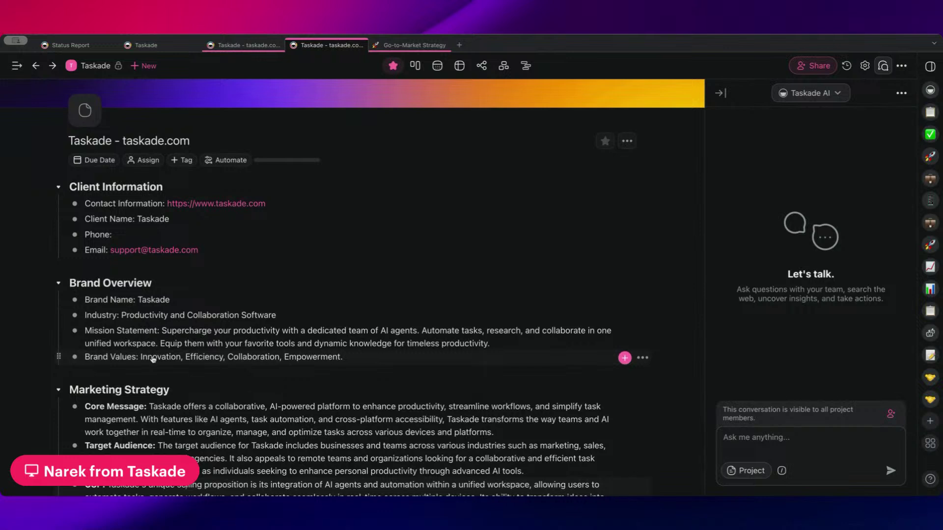
pyautogui.moveTo(139, 359); pyautogui.dragTo(91, 359)
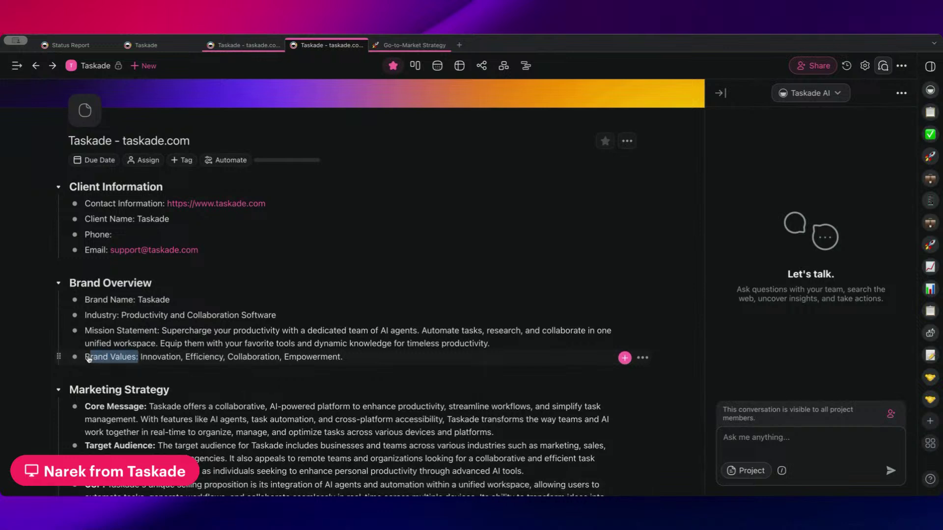
pyautogui.click(89, 65)
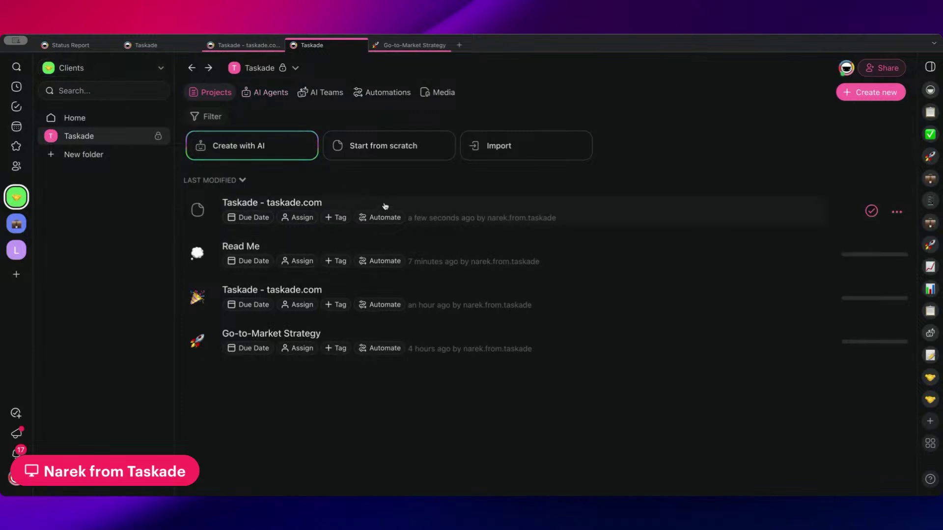
pyautogui.click(271, 93)
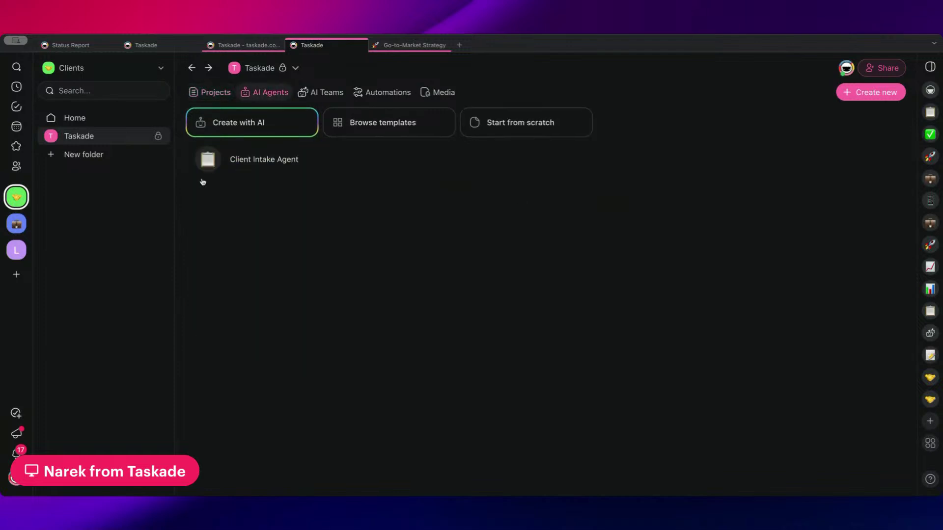
pyautogui.click(265, 167)
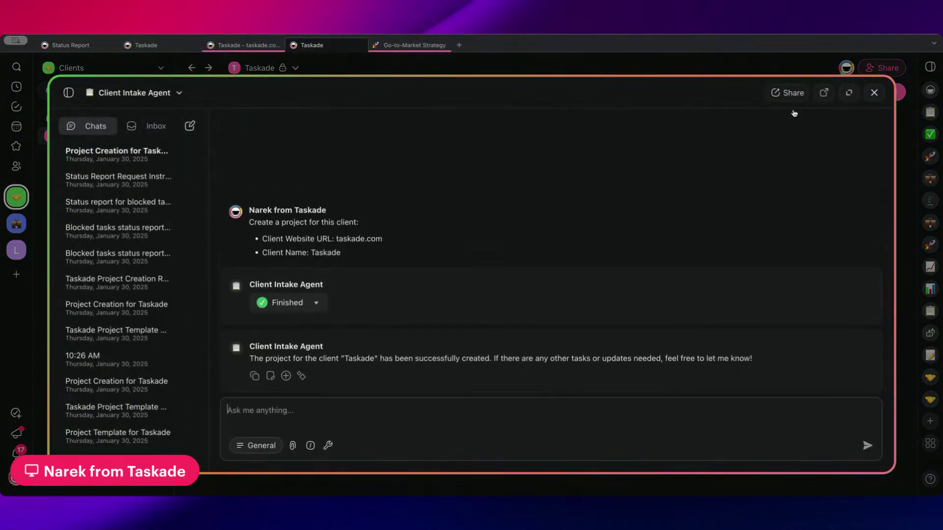
pyautogui.click(134, 93)
pyautogui.click(153, 133)
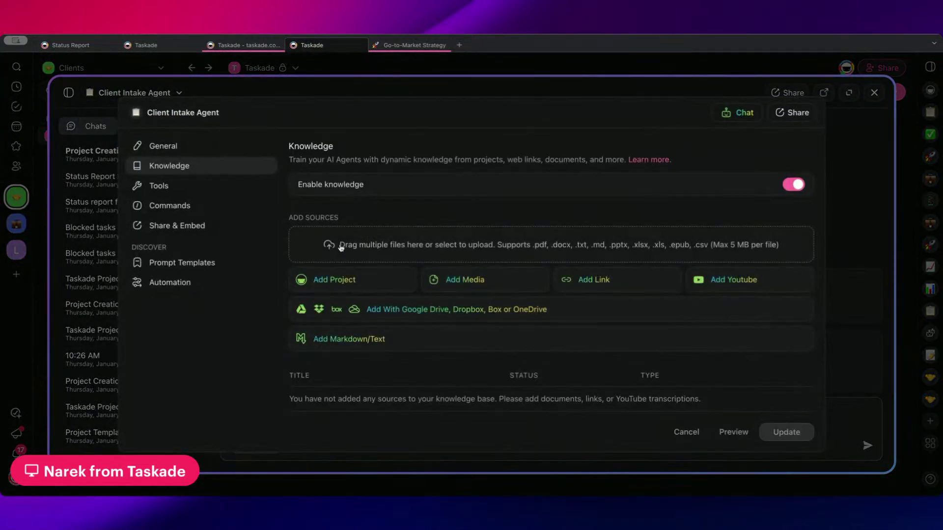
pyautogui.scroll(-1, 482, 345)
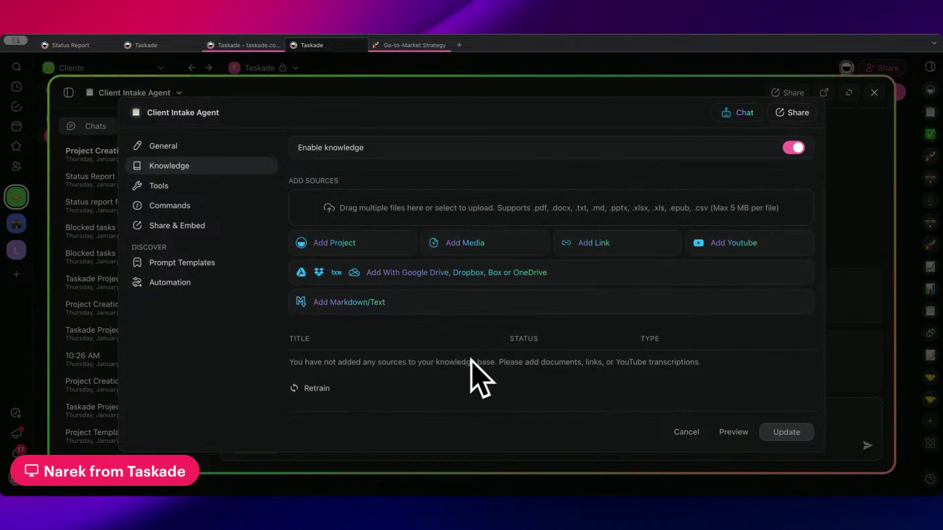
pyautogui.scroll(1, 462, 354)
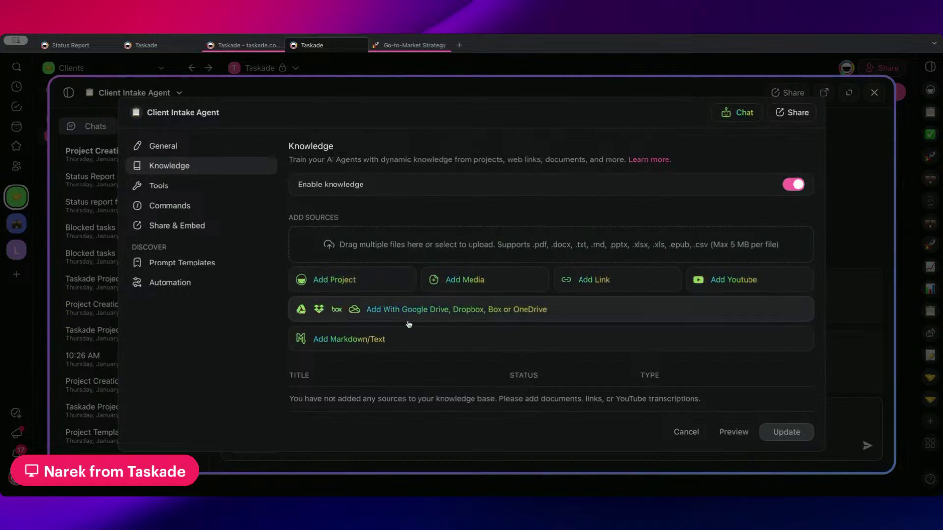
pyautogui.scroll(-1, 508, 220)
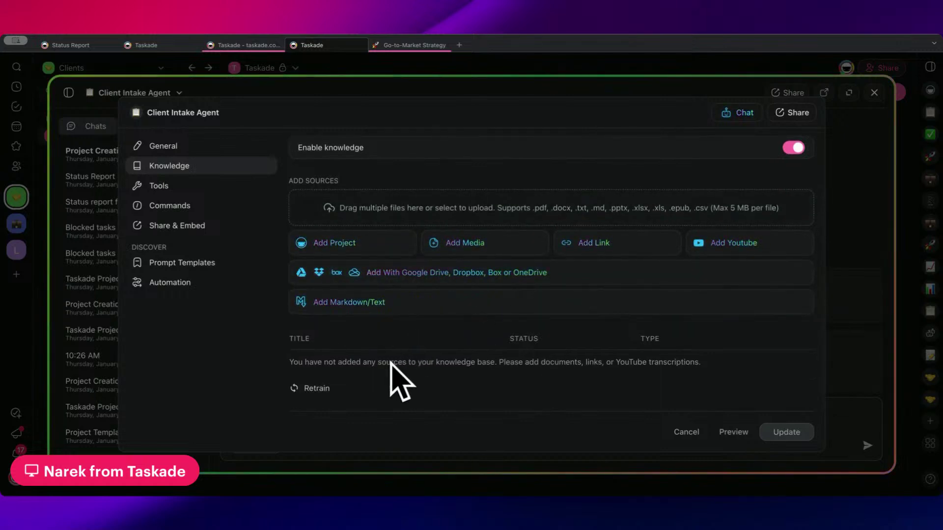
pyautogui.click(457, 73)
pyautogui.click(456, 74)
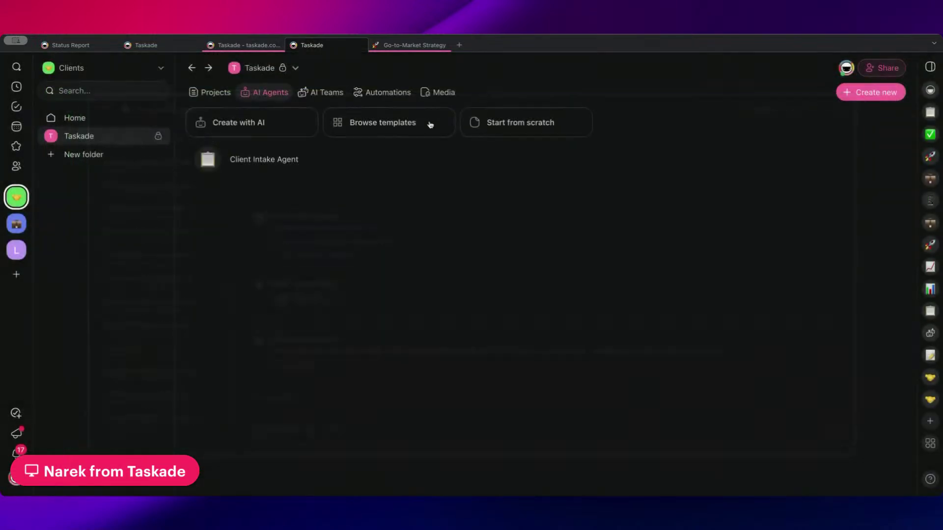
pyautogui.click(210, 92)
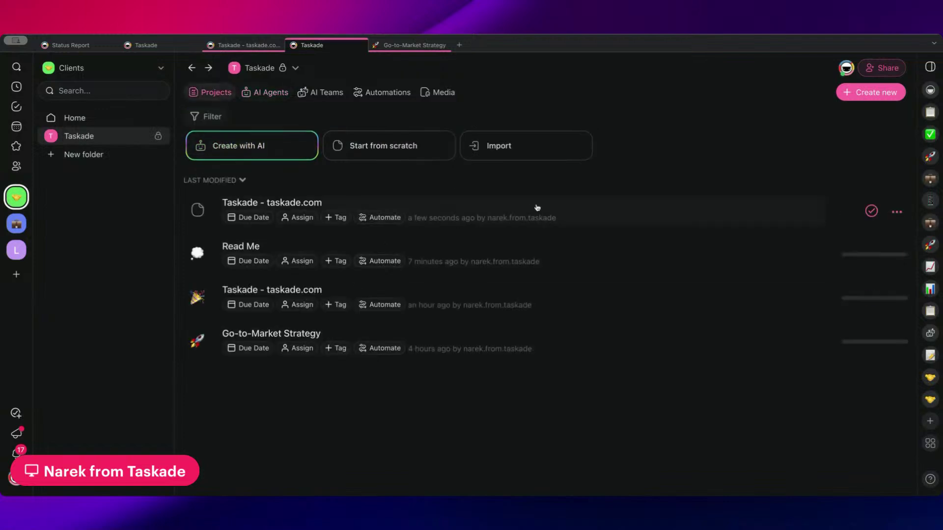
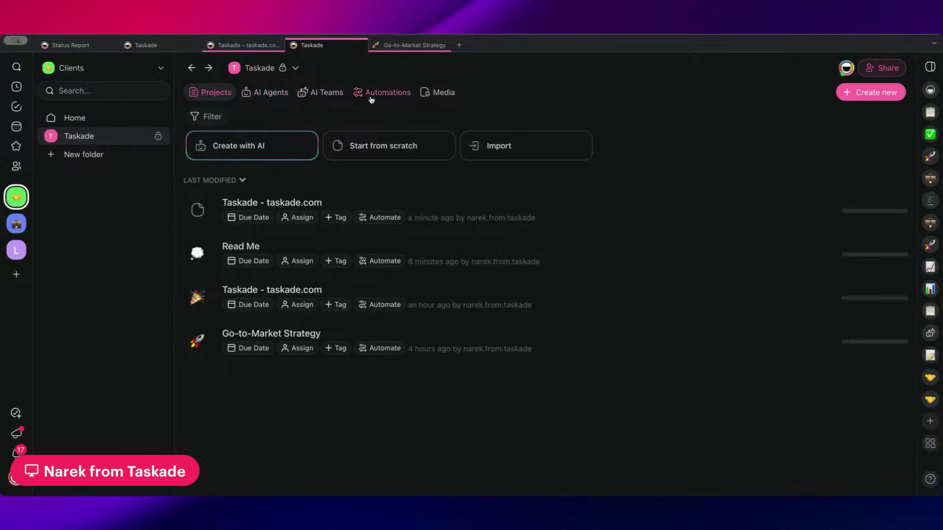
# - Open the Create Client Details Project automation and its Brand Overview step settings
pyautogui.click(377, 92)
pyautogui.click(420, 198)
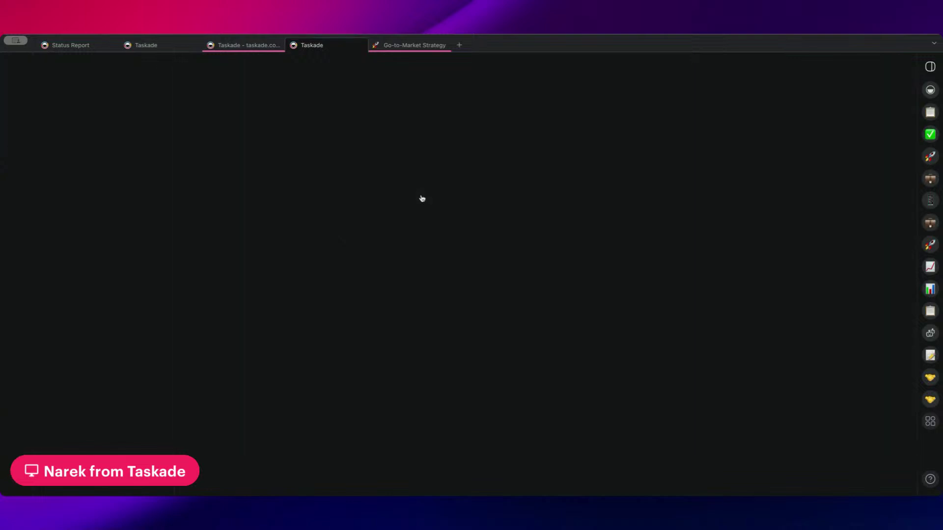
pyautogui.scroll(-6, 371, 282)
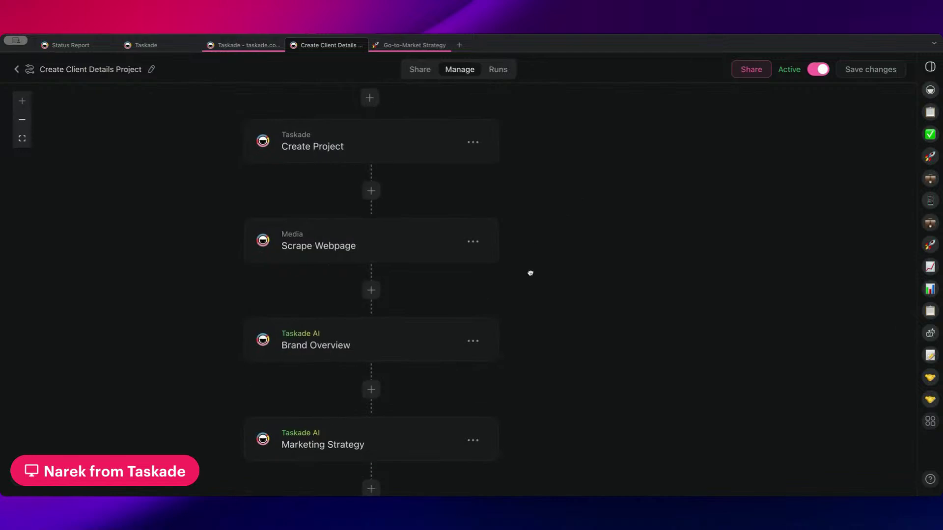
pyautogui.click(368, 240)
pyautogui.scroll(-5, 747, 292)
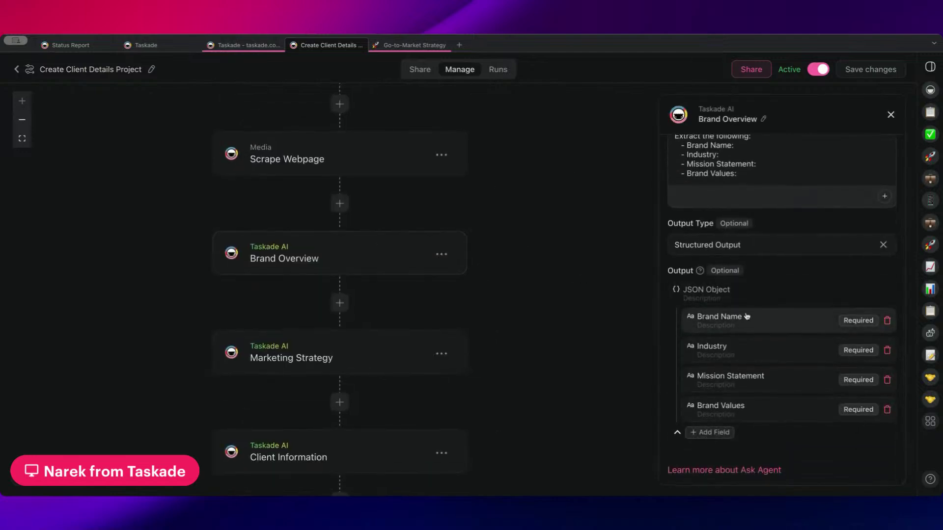
pyautogui.moveTo(747, 316); pyautogui.dragTo(697, 317)
pyautogui.scroll(1, 728, 216)
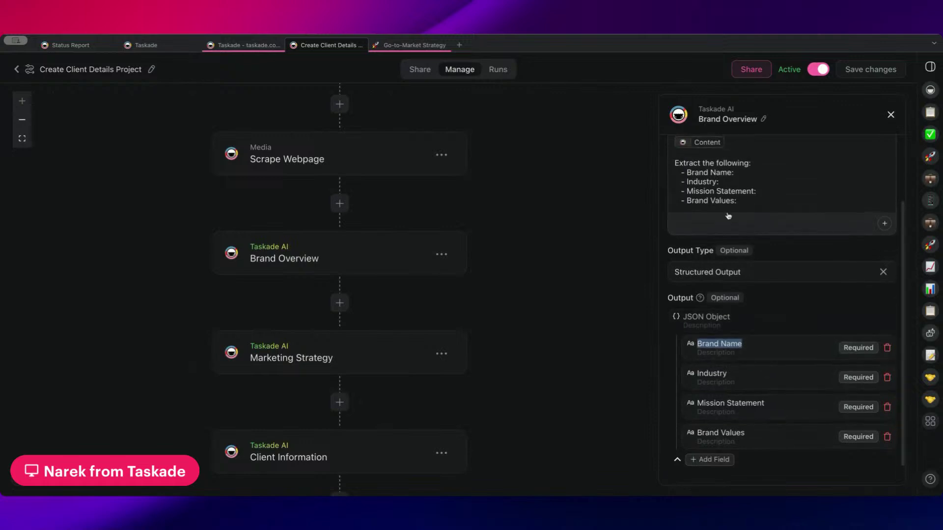
pyautogui.scroll(1, 740, 203)
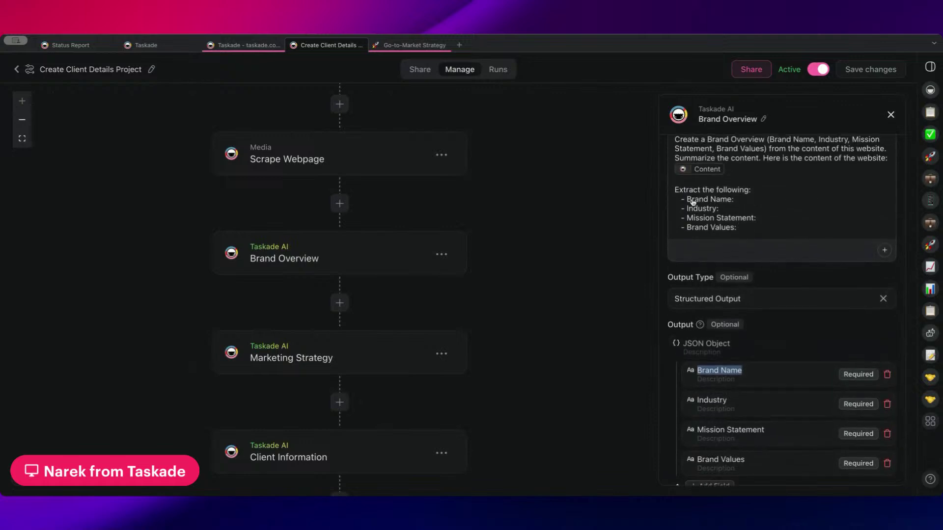
pyautogui.scroll(-1, 727, 211)
# - Highlight the Brand Name line and the field names the Brand Overview prompt extracts
pyautogui.moveTo(734, 193); pyautogui.dragTo(688, 221)
pyautogui.click(720, 203)
pyautogui.click(736, 221)
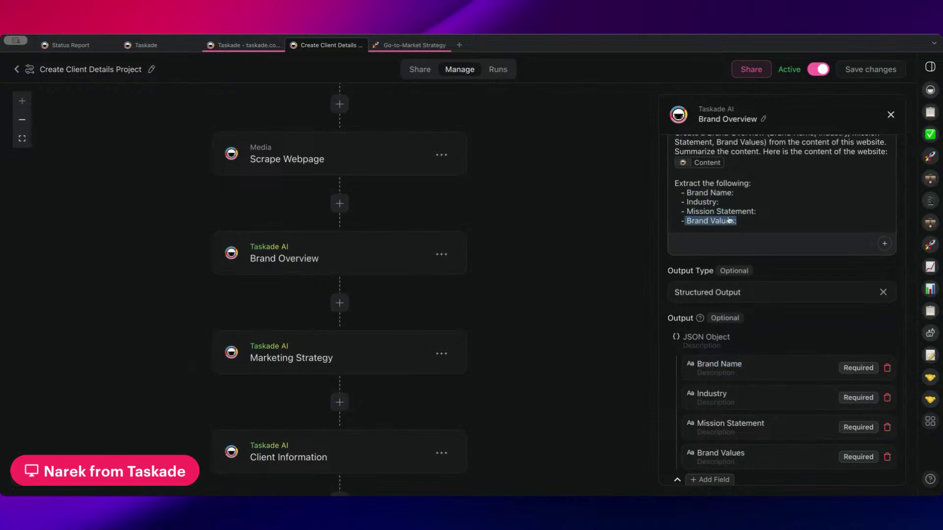
pyautogui.scroll(-1, 744, 213)
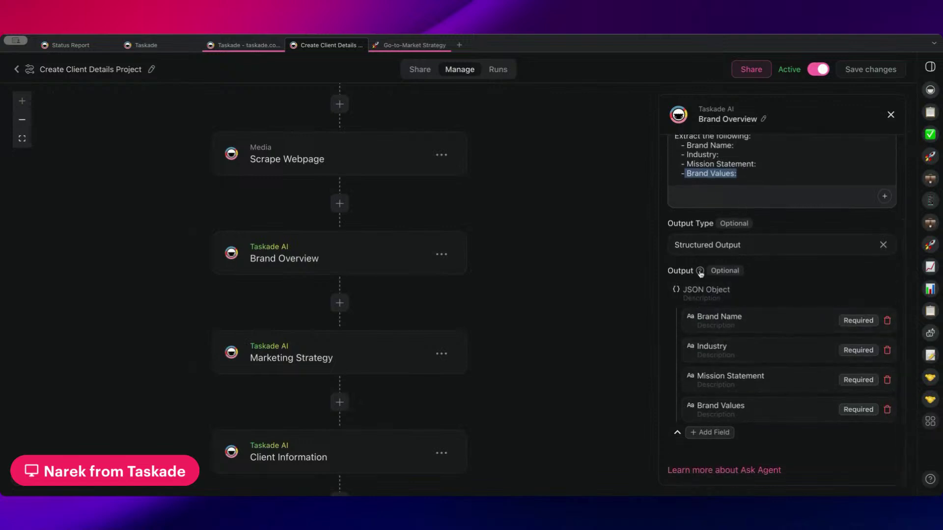
# - Keep Structured Output as the output type and review the Brand Name output field
pyautogui.click(767, 248)
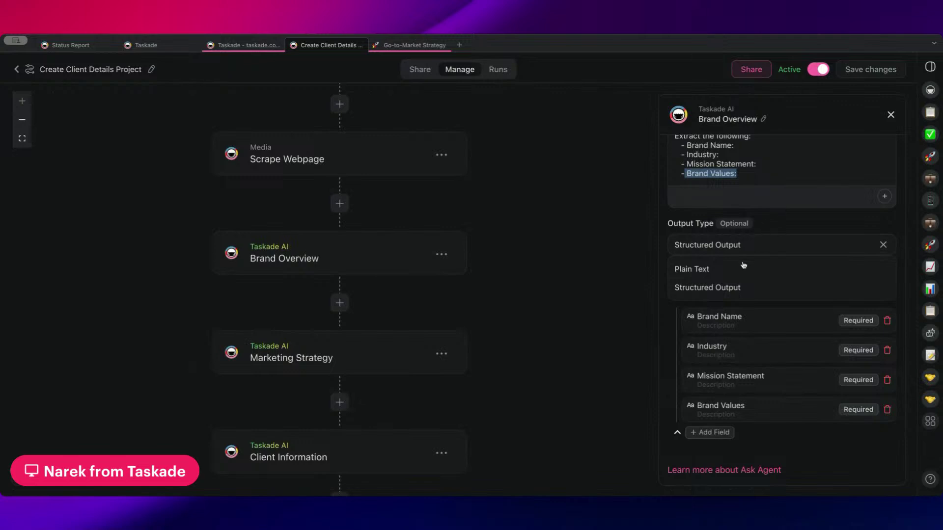
pyautogui.click(739, 285)
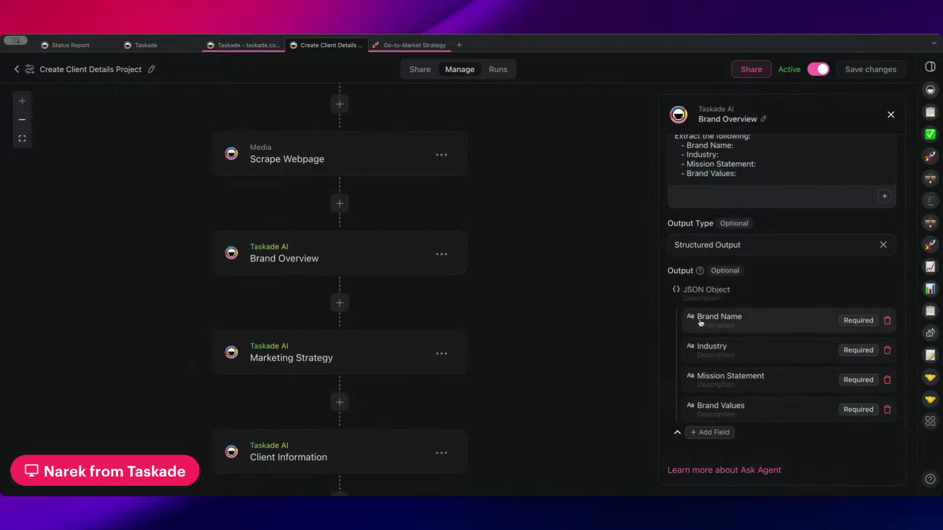
pyautogui.moveTo(700, 321); pyautogui.dragTo(742, 319)
pyautogui.click(703, 433)
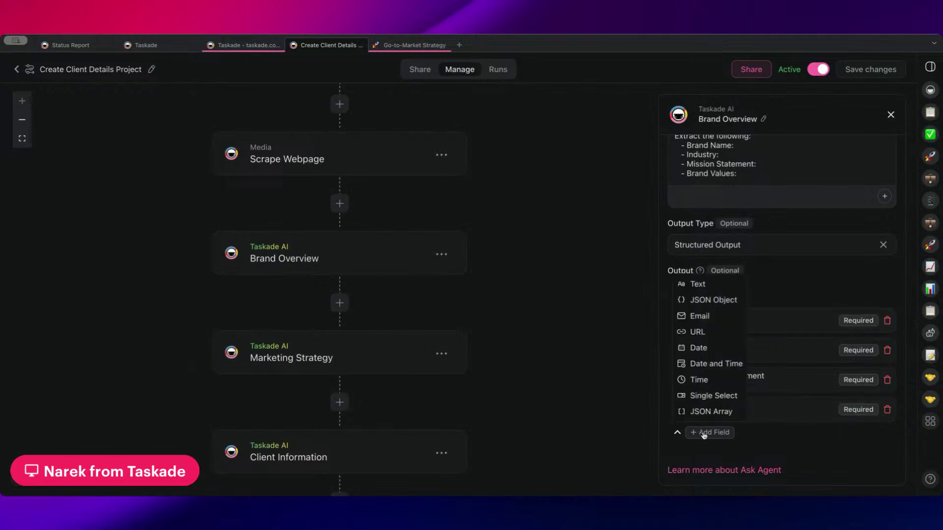
pyautogui.click(774, 288)
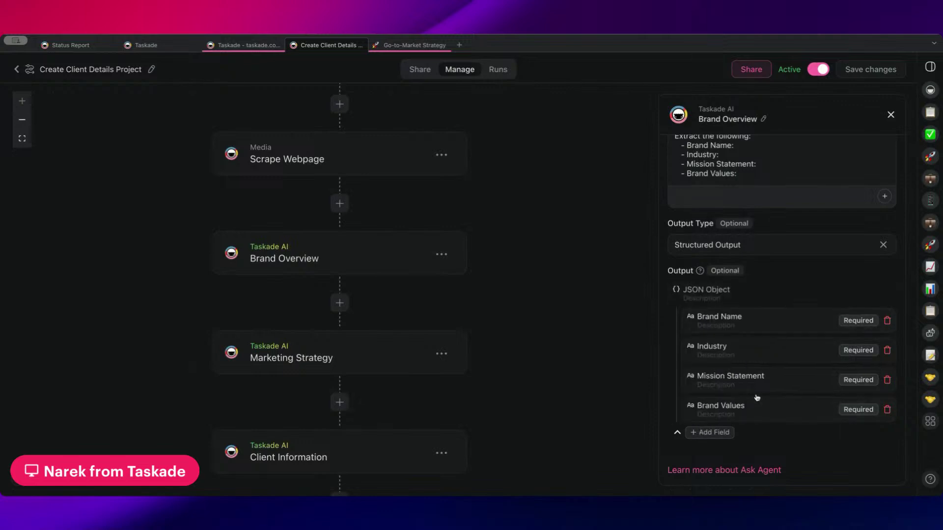
# - Scroll the workflow to view the Client Information and following steps
pyautogui.moveTo(551, 353); pyautogui.dragTo(536, 270)
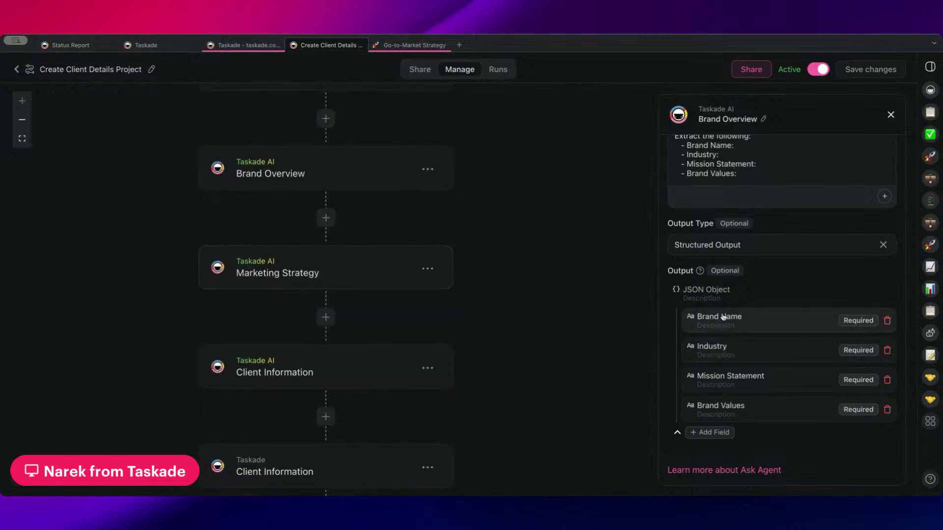
pyautogui.scroll(-1, 501, 322)
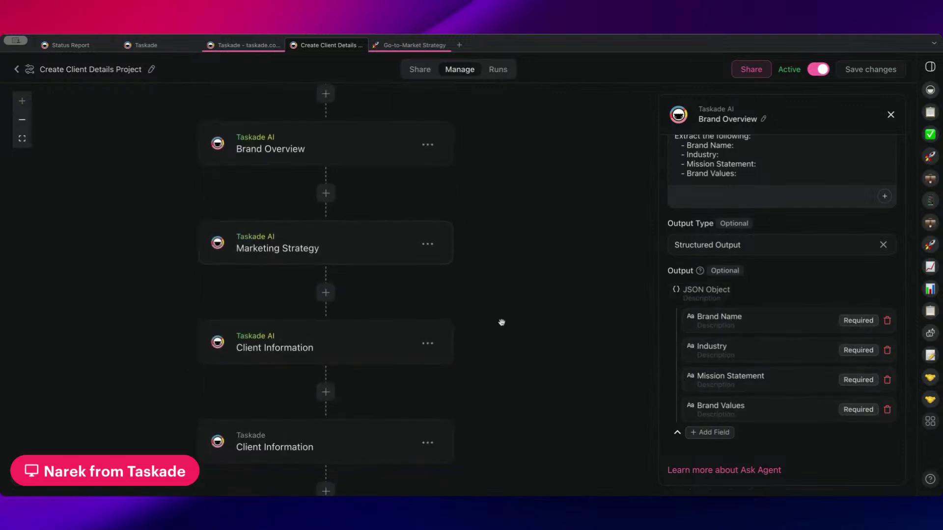
pyautogui.scroll(-8, 501, 323)
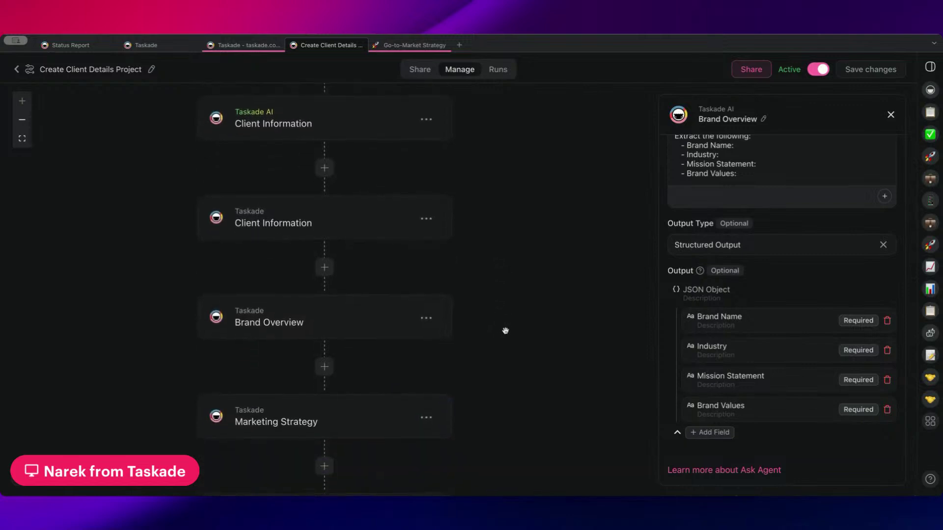
pyautogui.scroll(4, 524, 270)
pyautogui.scroll(-6, 539, 378)
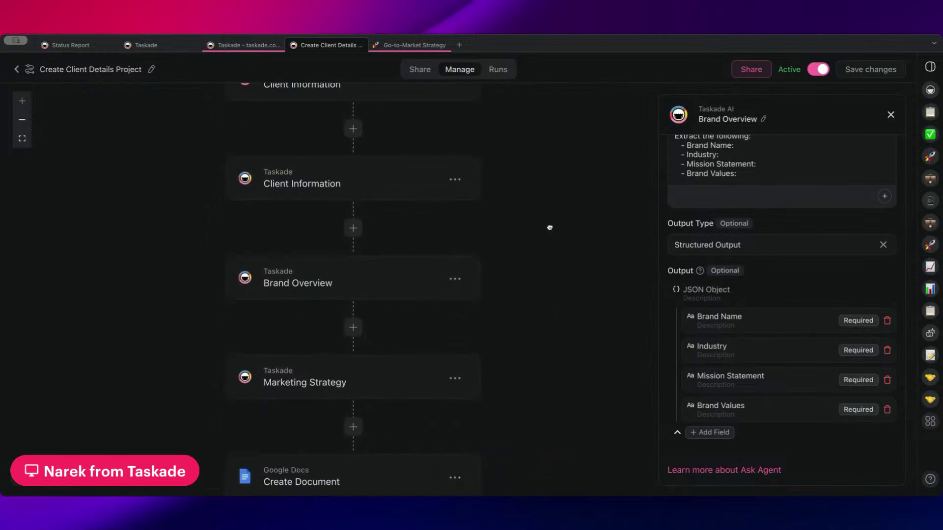
pyautogui.scroll(-4, 541, 292)
# - Show the Marketing Strategy step's Project set to Create Project → Project ID, then scroll up to the trigger
pyautogui.click(415, 276)
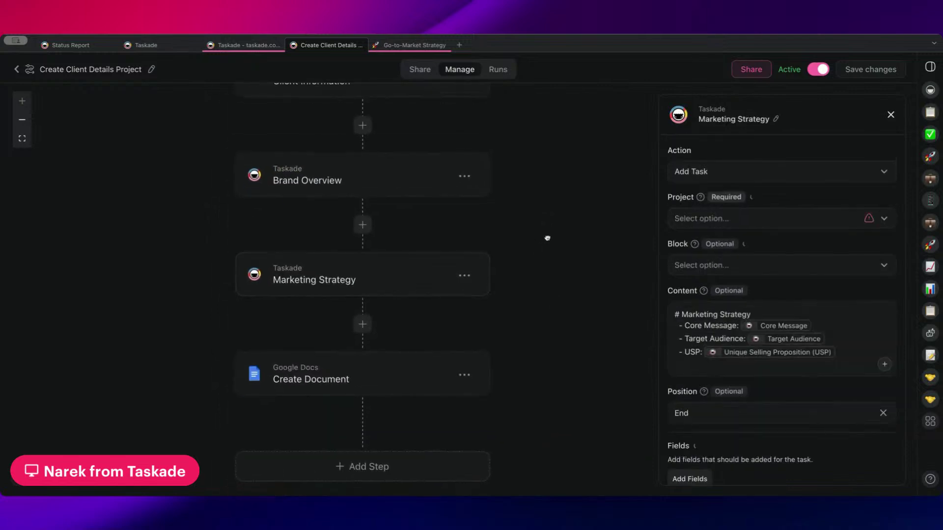
pyautogui.moveTo(547, 238); pyautogui.dragTo(531, 277)
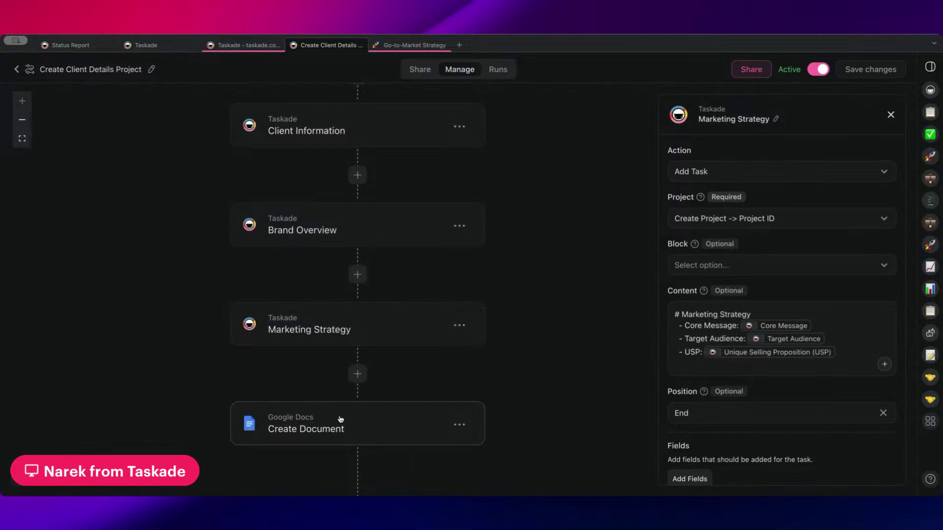
pyautogui.moveTo(405, 364); pyautogui.dragTo(394, 388)
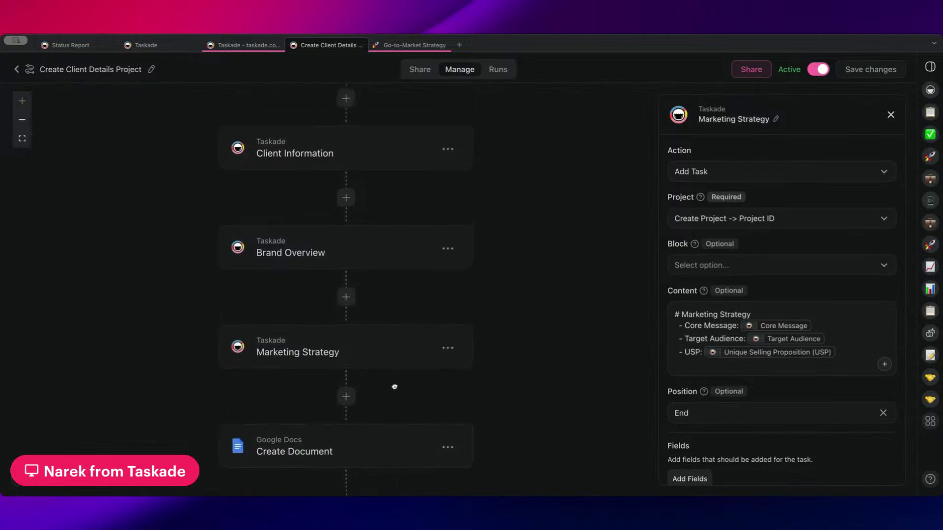
pyautogui.scroll(10, 394, 388)
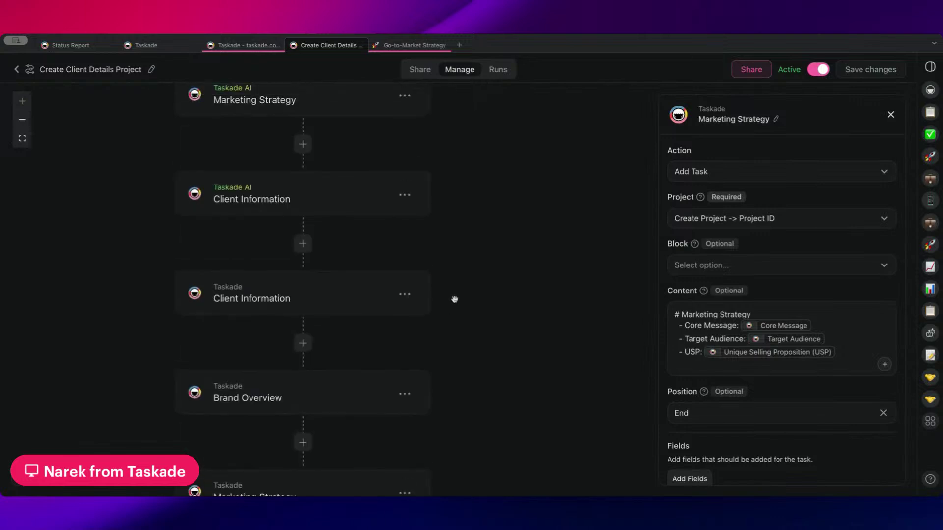
pyautogui.scroll(3, 461, 178)
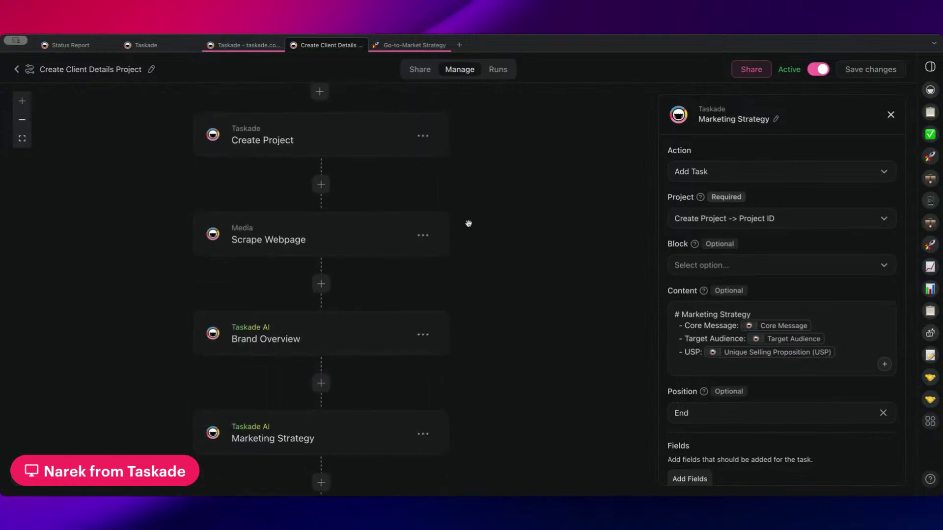
pyautogui.scroll(3, 451, 201)
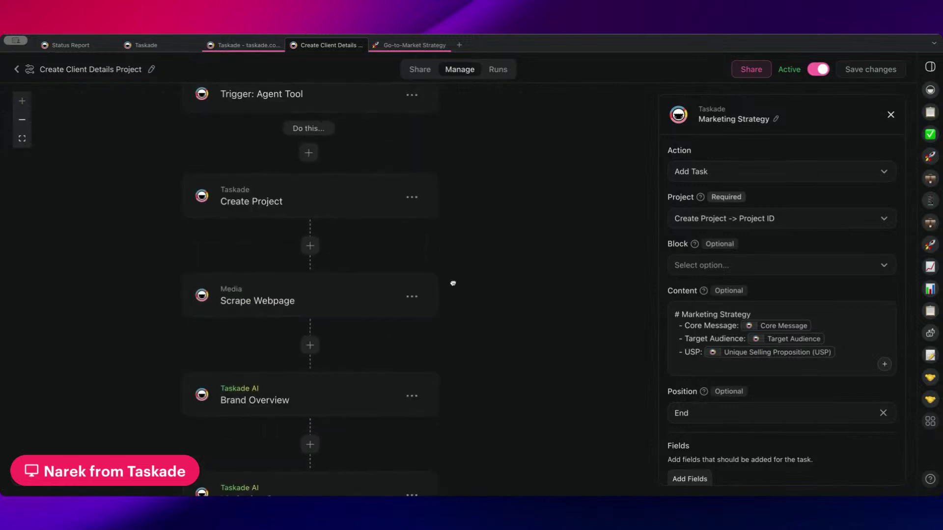
pyautogui.scroll(-13, 215, 305)
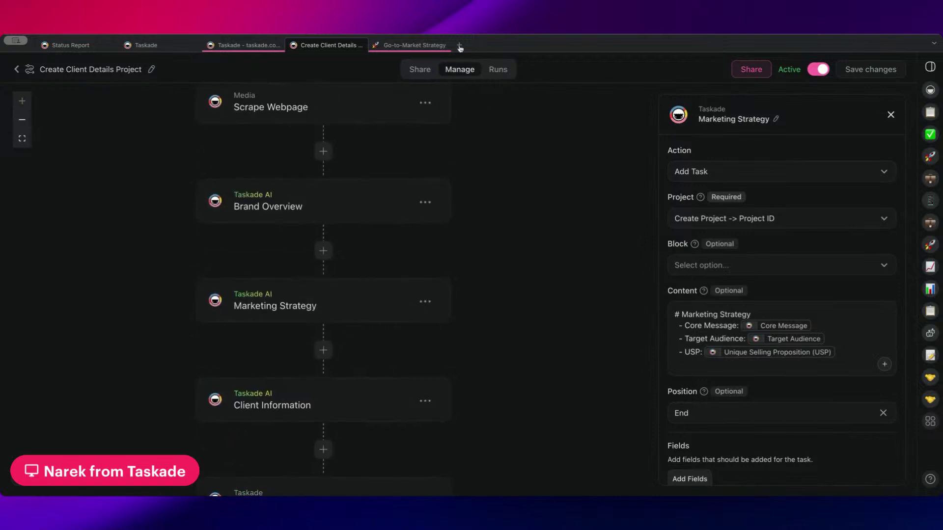
pyautogui.scroll(9, 503, 326)
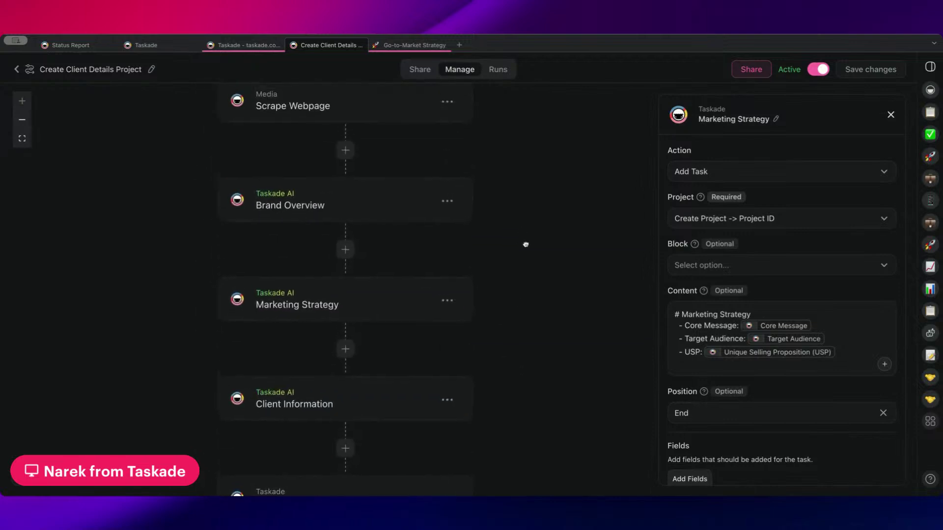
pyautogui.scroll(6, 522, 368)
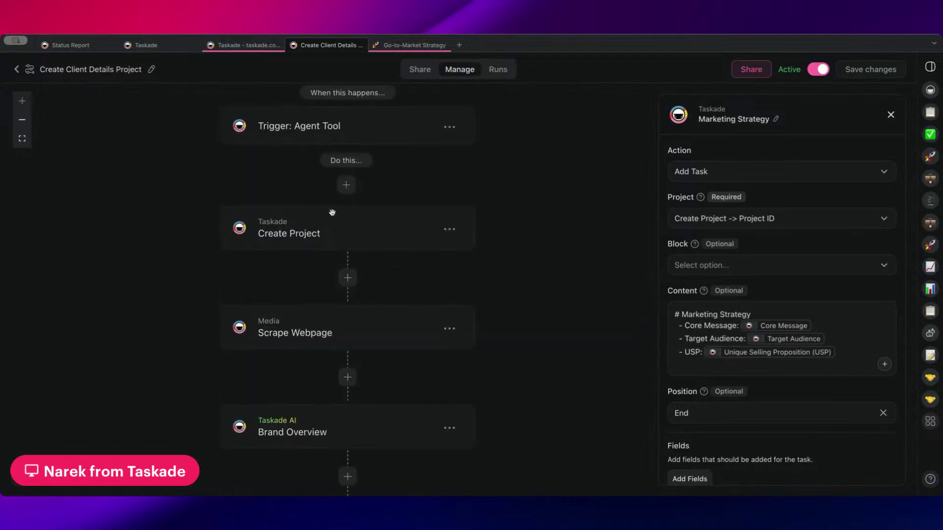
pyautogui.scroll(2, 522, 225)
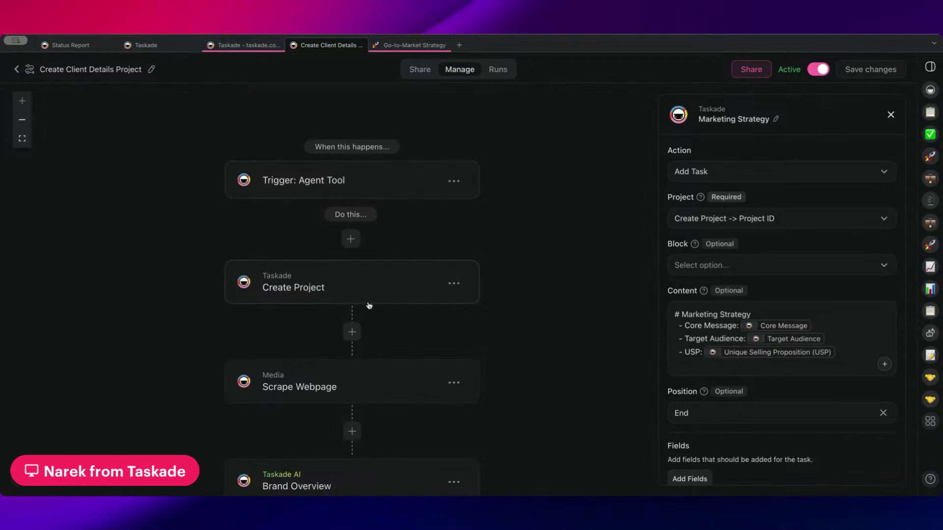
pyautogui.scroll(-4, 570, 270)
pyautogui.scroll(3, 522, 265)
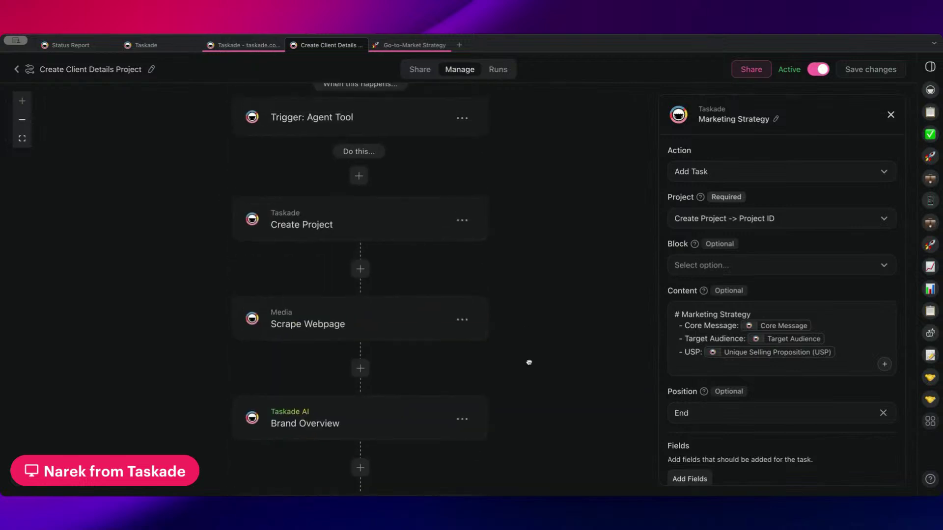
pyautogui.click(368, 125)
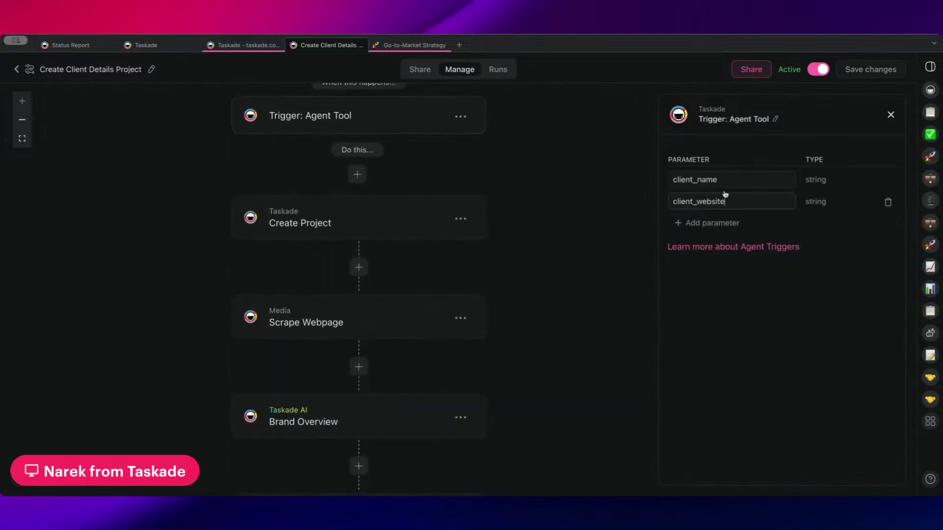
pyautogui.scroll(-3, 555, 162)
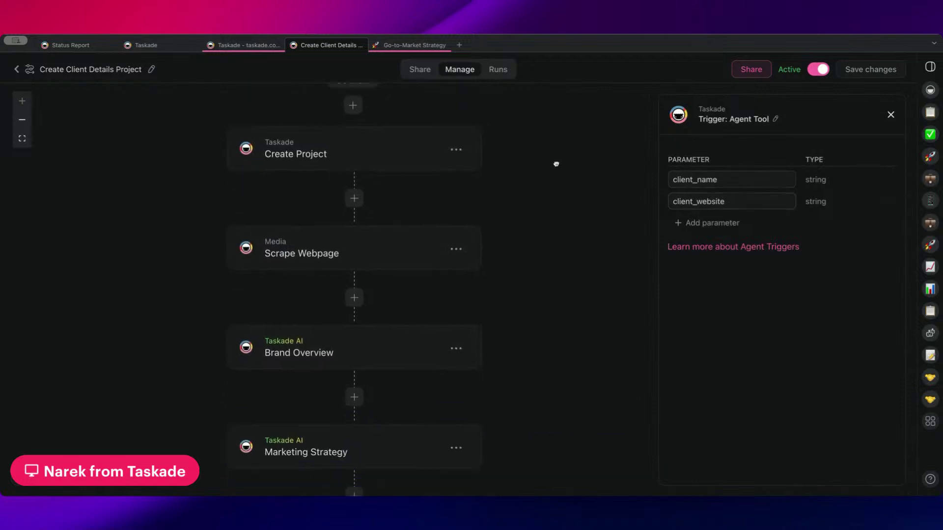
pyautogui.moveTo(526, 240); pyautogui.dragTo(528, 253)
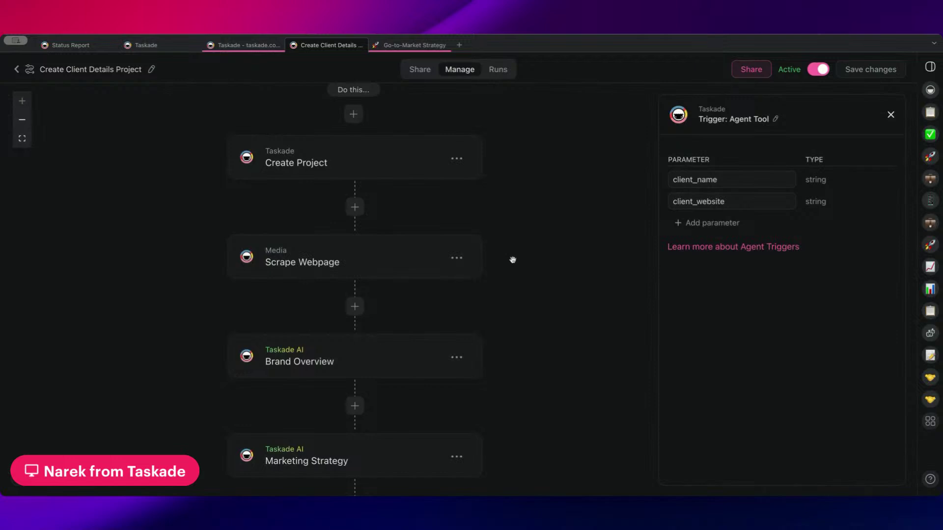
pyautogui.moveTo(518, 289); pyautogui.dragTo(520, 244)
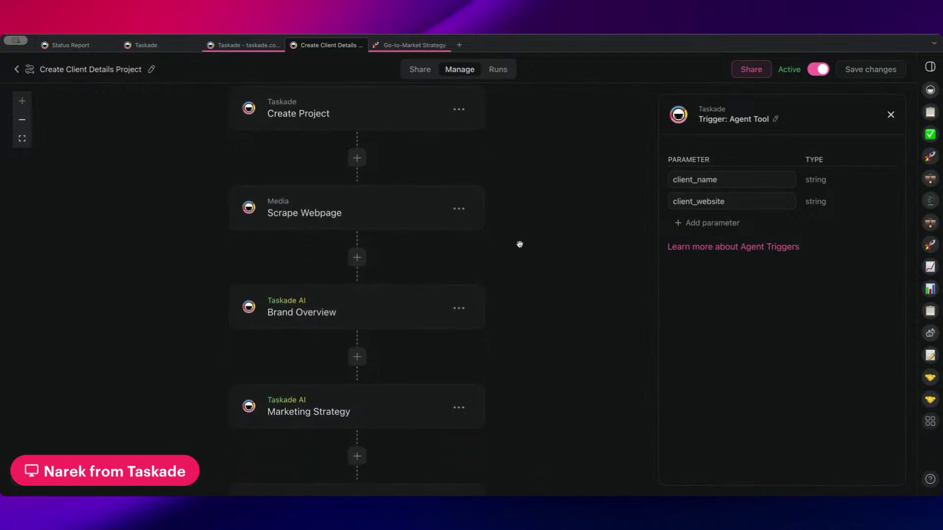
pyautogui.scroll(-5, 501, 252)
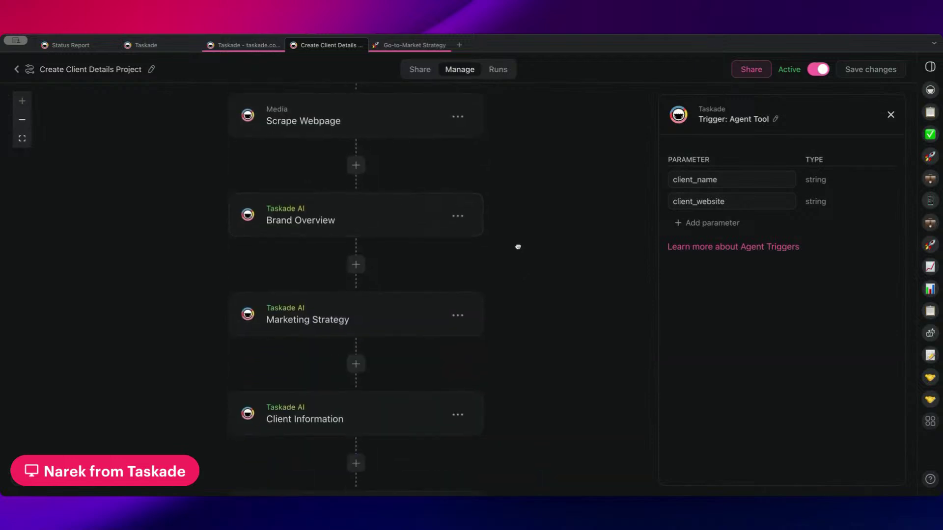
pyautogui.moveTo(547, 343); pyautogui.dragTo(538, 217)
pyautogui.scroll(-5, 533, 251)
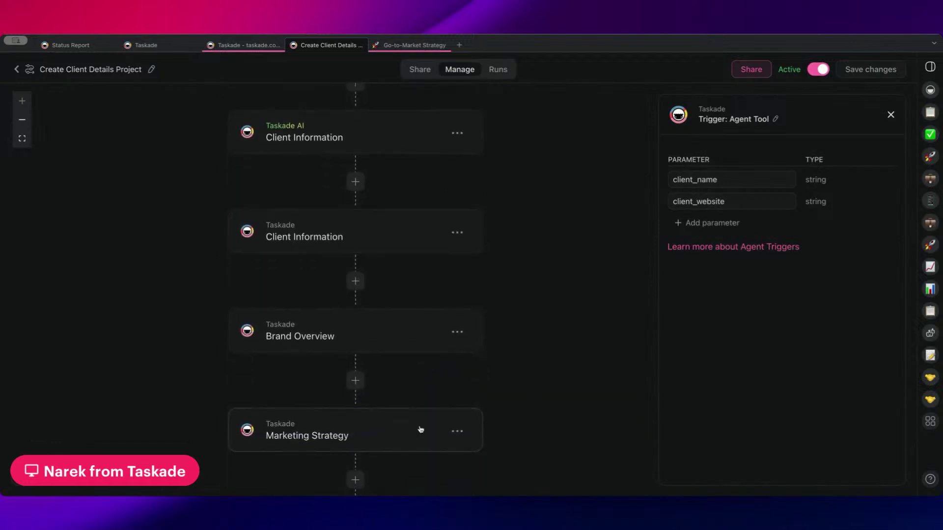
pyautogui.scroll(-4, 482, 268)
pyautogui.scroll(-3, 493, 288)
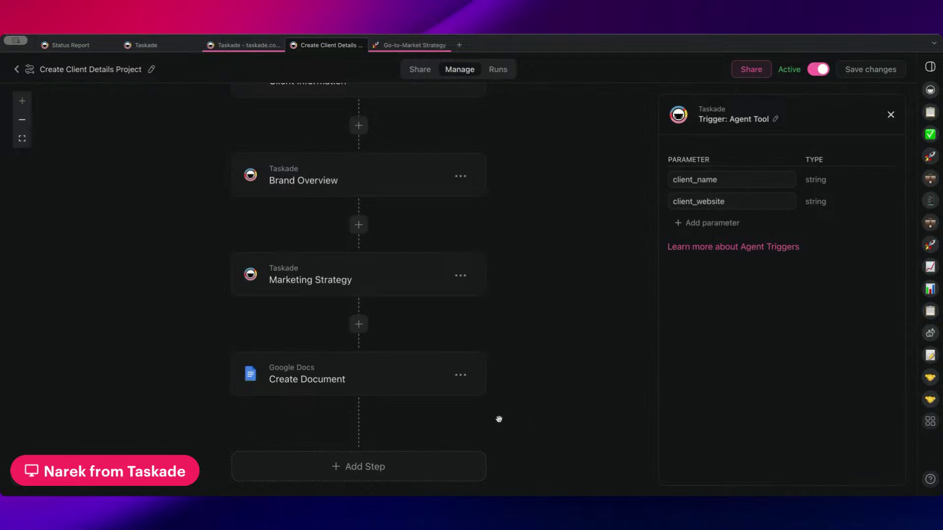
# - Leave the editor, close the erroring Go-to-Market Strategy tab and open Taskade - taskade.com
pyautogui.click(15, 72)
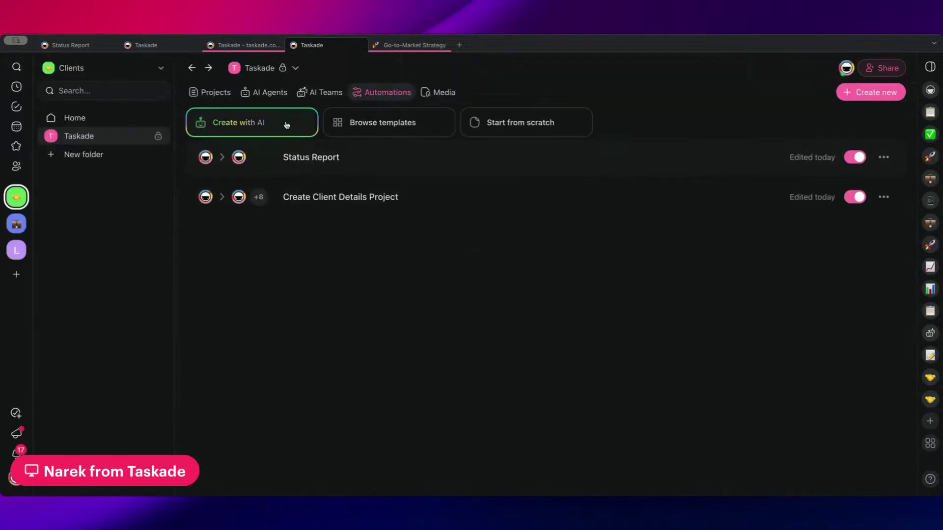
pyautogui.click(398, 46)
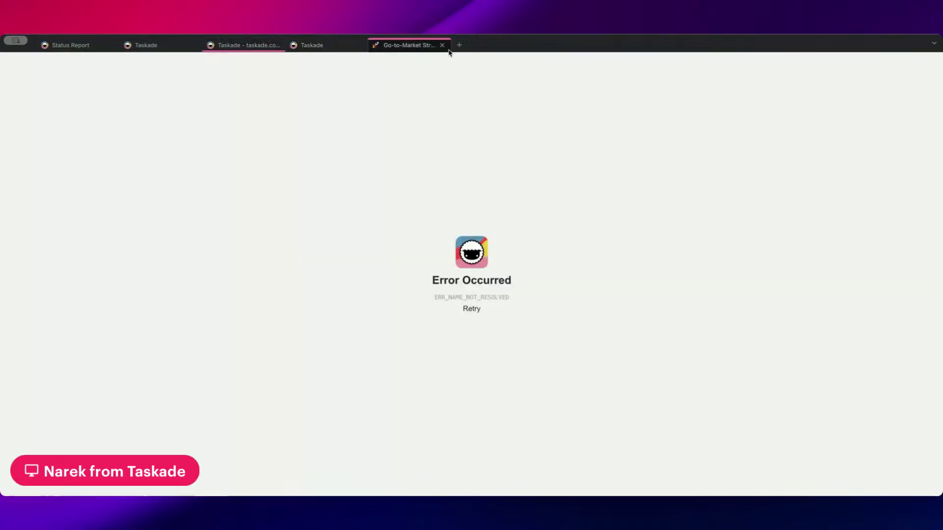
pyautogui.click(442, 45)
pyautogui.click(269, 46)
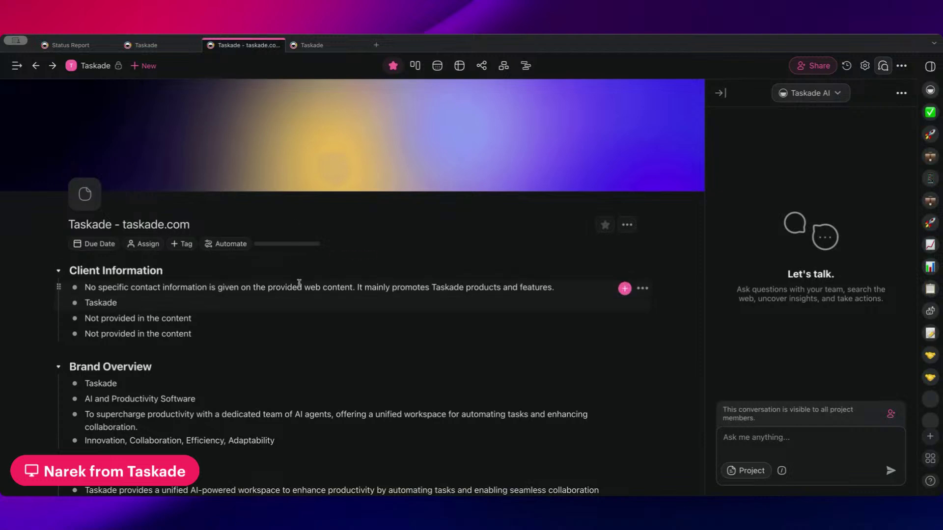
# - Select the Client Information section, then place the caret in its bullets
pyautogui.moveTo(277, 304); pyautogui.dragTo(269, 330)
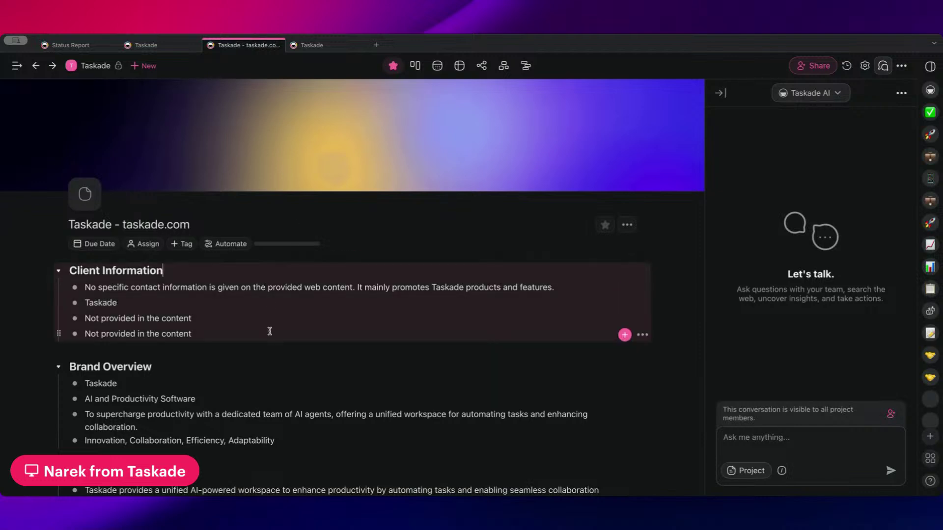
pyautogui.click(251, 303)
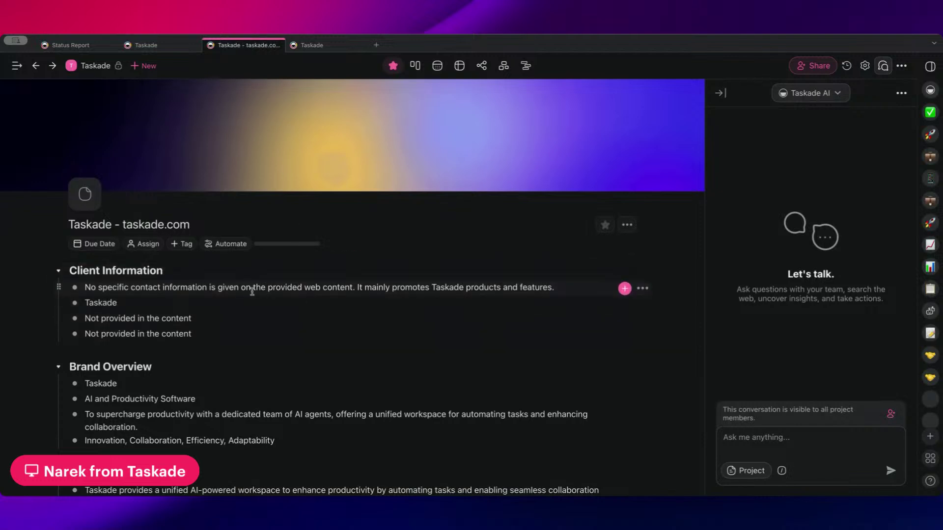
pyautogui.click(271, 317)
pyautogui.scroll(-5, 291, 331)
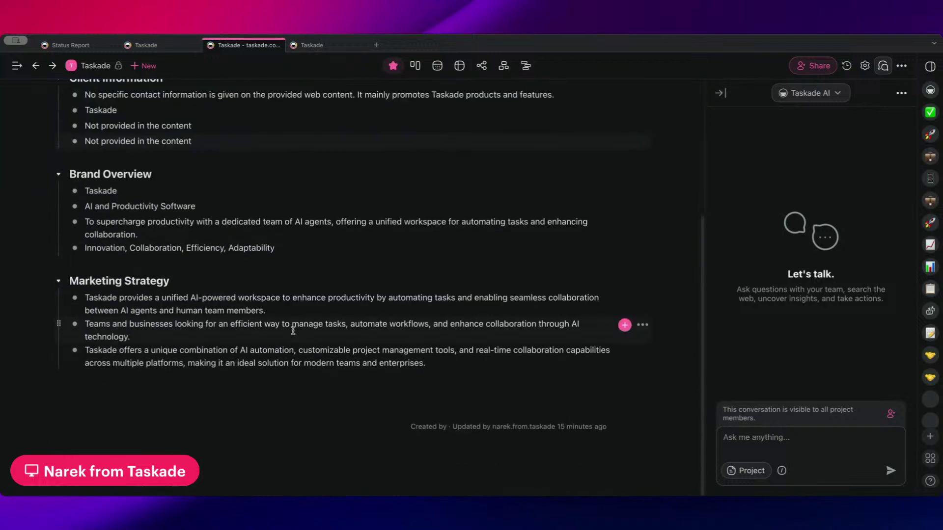
pyautogui.scroll(5, 291, 327)
pyautogui.scroll(-5, 372, 276)
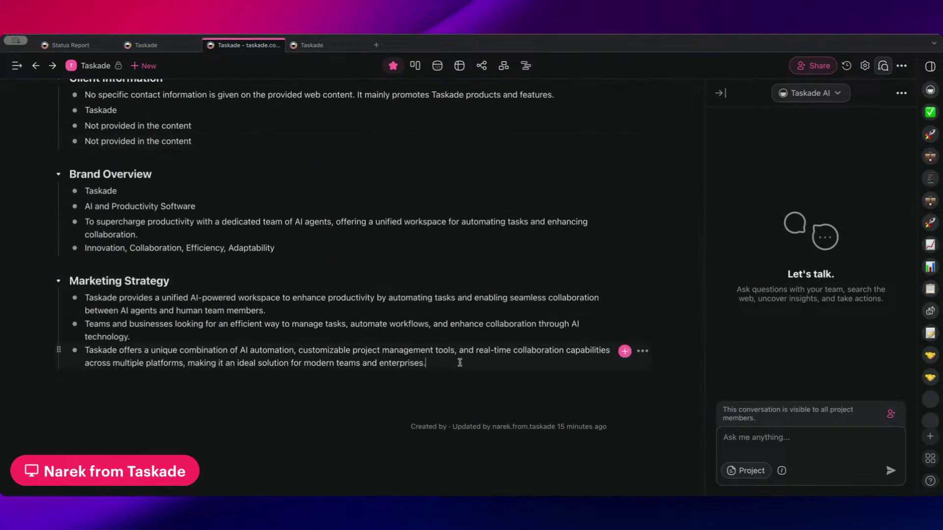
# - Add a 'Markdown Languages:' block above the Client Information section
pyautogui.scroll(5, 447, 314)
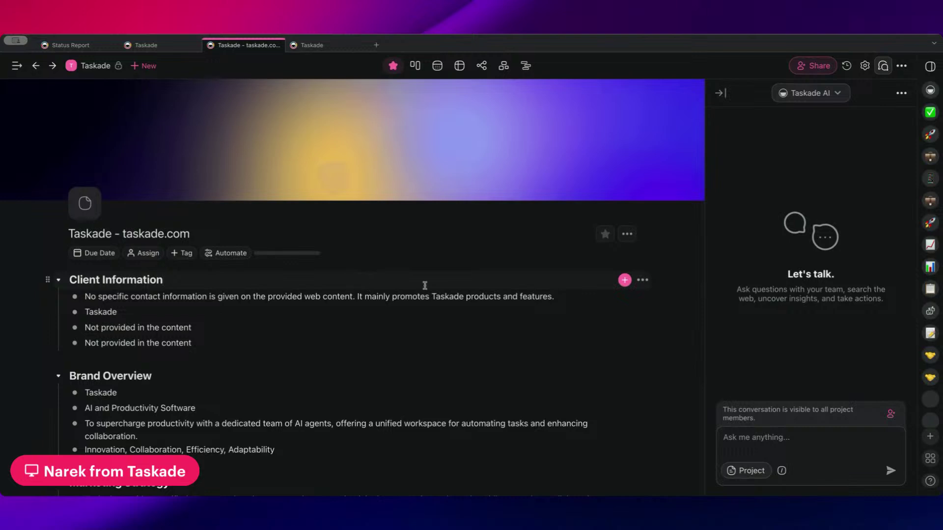
pyautogui.press('Return')
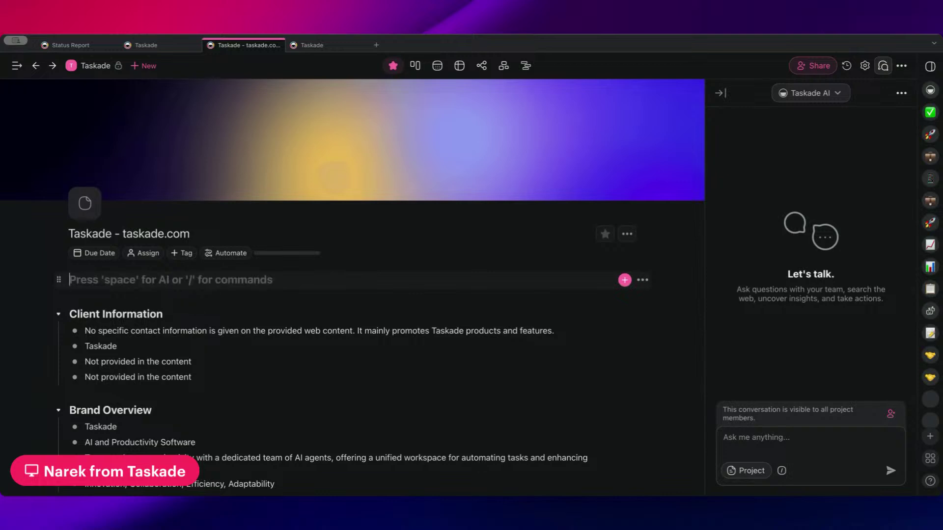
pyautogui.write('Markdown')
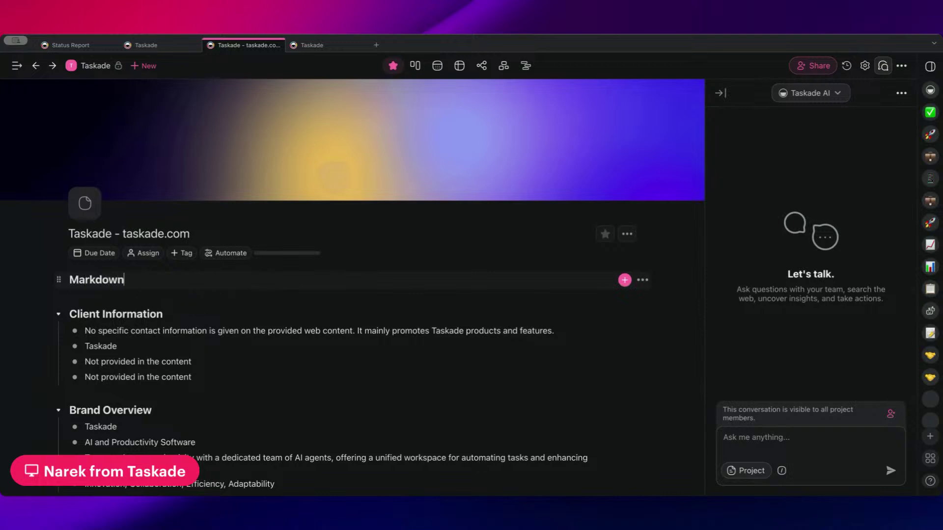
pyautogui.write(' LanguagesL')
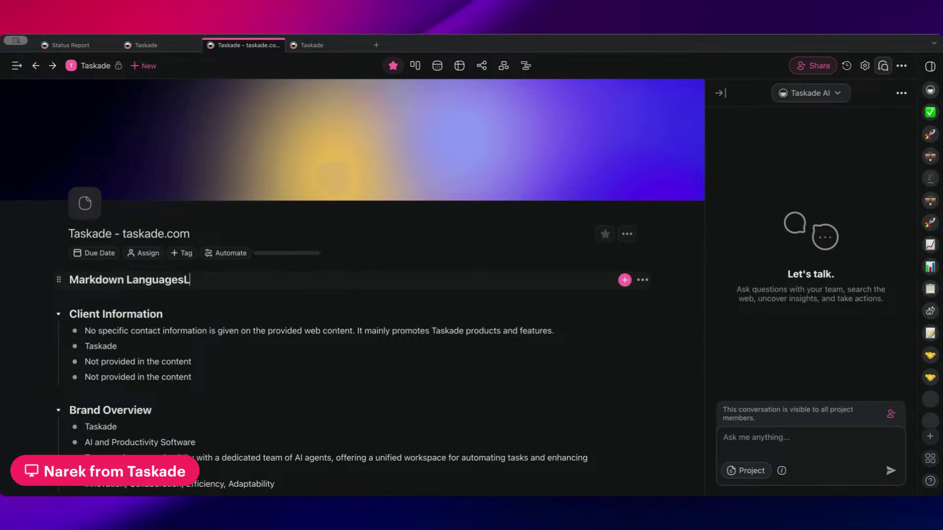
pyautogui.press('Return')
pyautogui.press('BackSpace')
pyautogui.press('BackSpace')
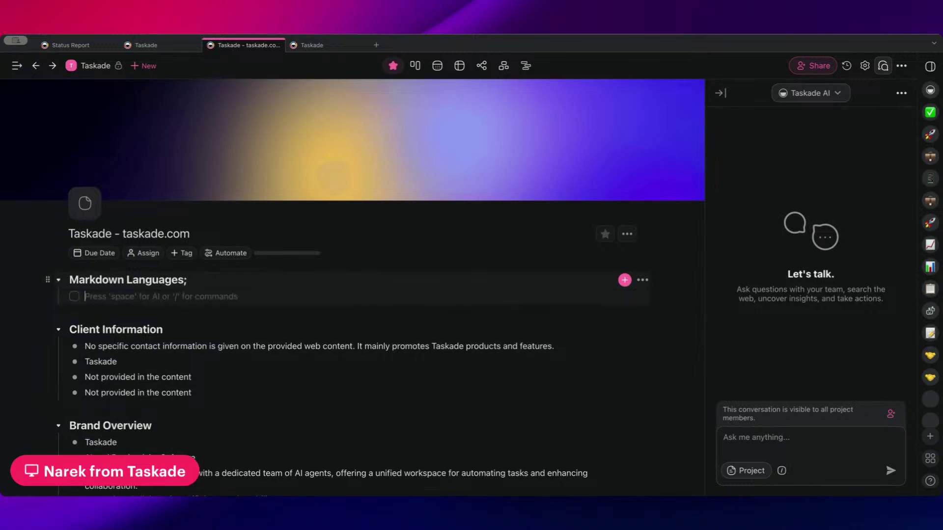
pyautogui.write(':')
pyautogui.press('Return')
# - Start a dash block beneath the heading, dismissing the AI popup and removing stray heading markers
pyautogui.press('space')
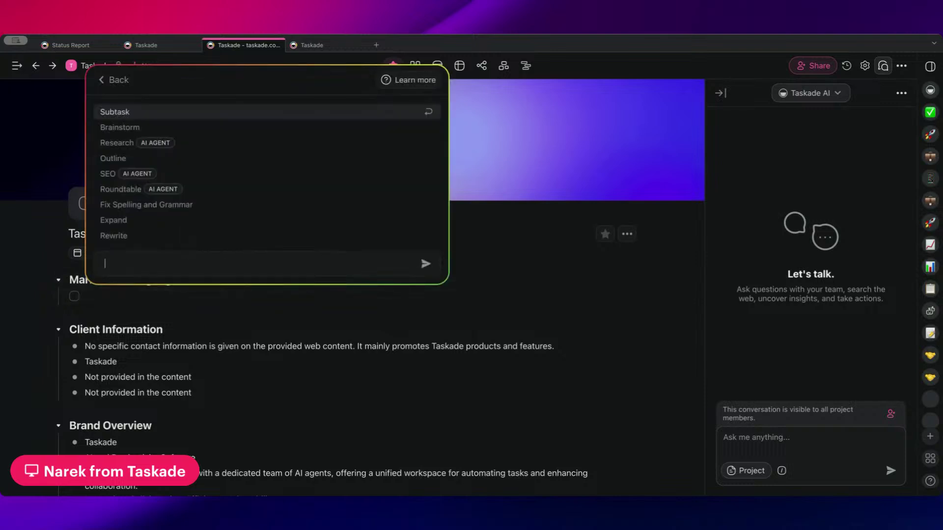
pyautogui.press('Escape')
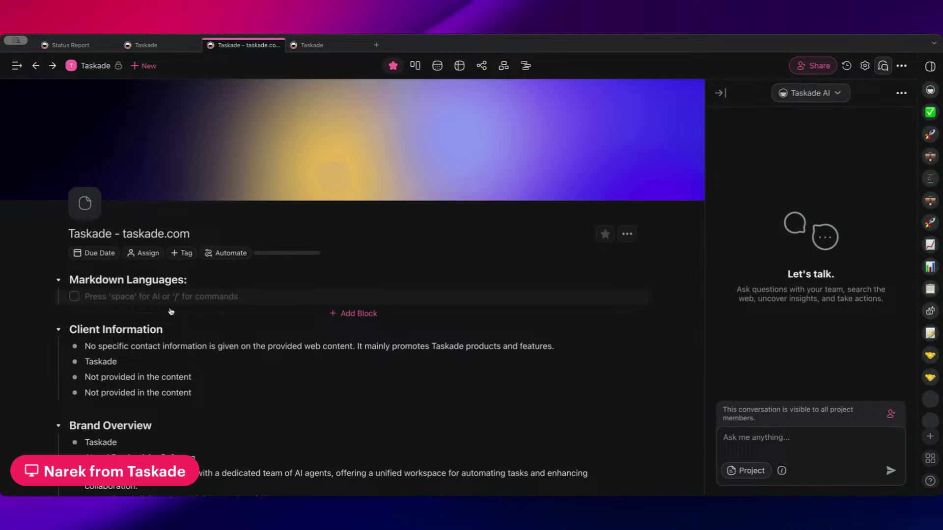
pyautogui.press('space')
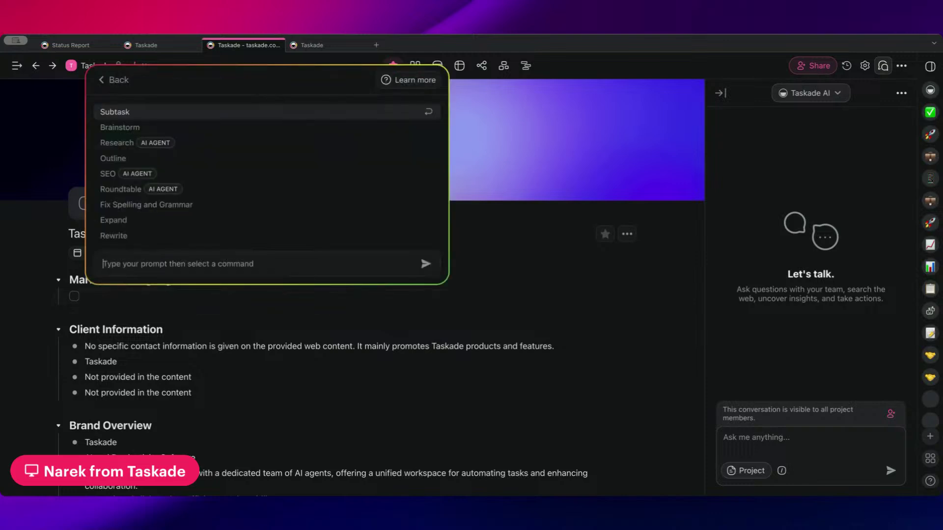
pyautogui.press('Escape')
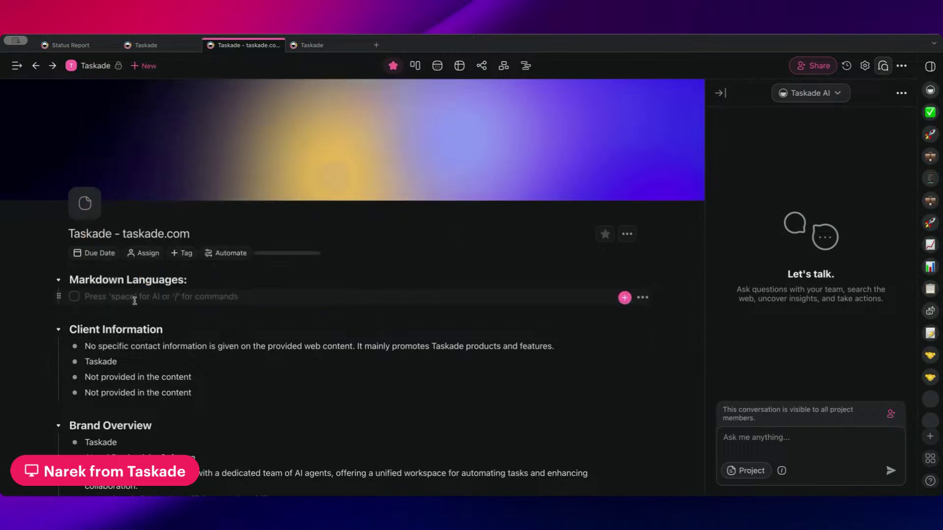
pyautogui.write('# ')
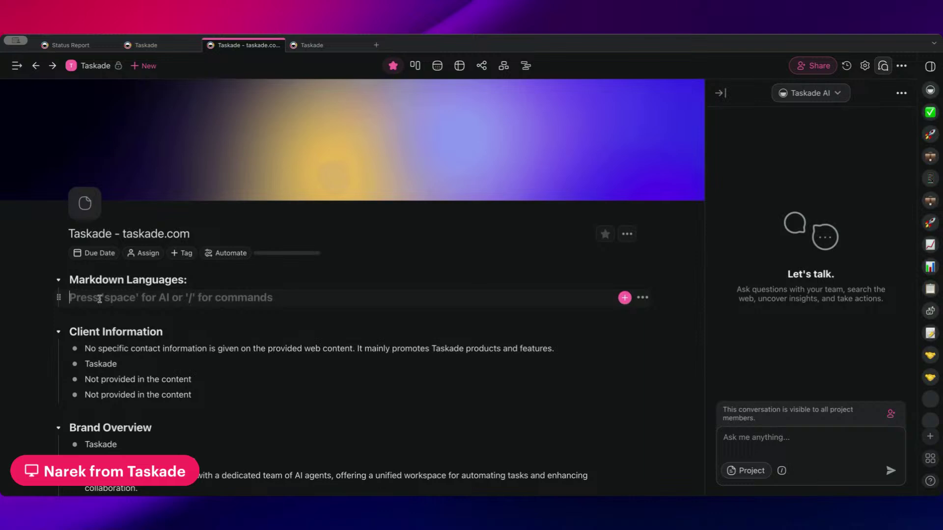
pyautogui.write('##')
pyautogui.press('BackSpace')
pyautogui.press('BackSpace')
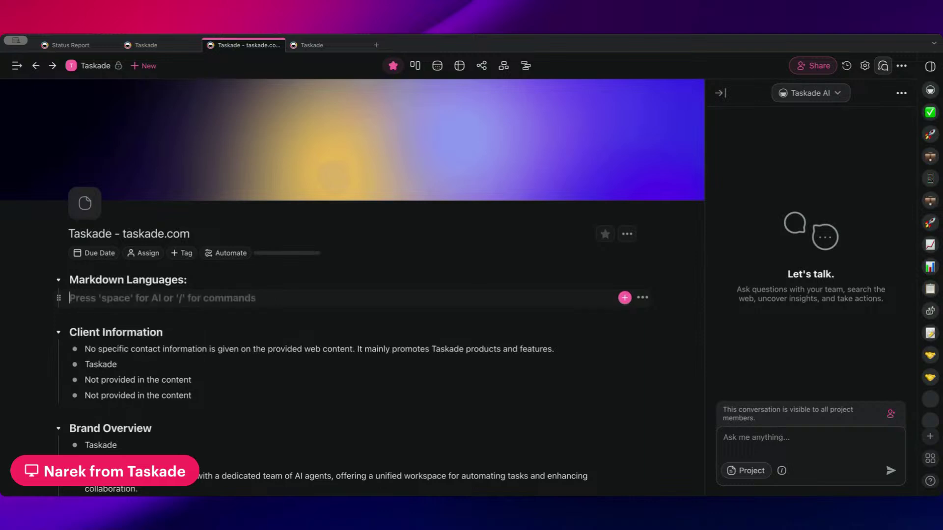
pyautogui.write('-')
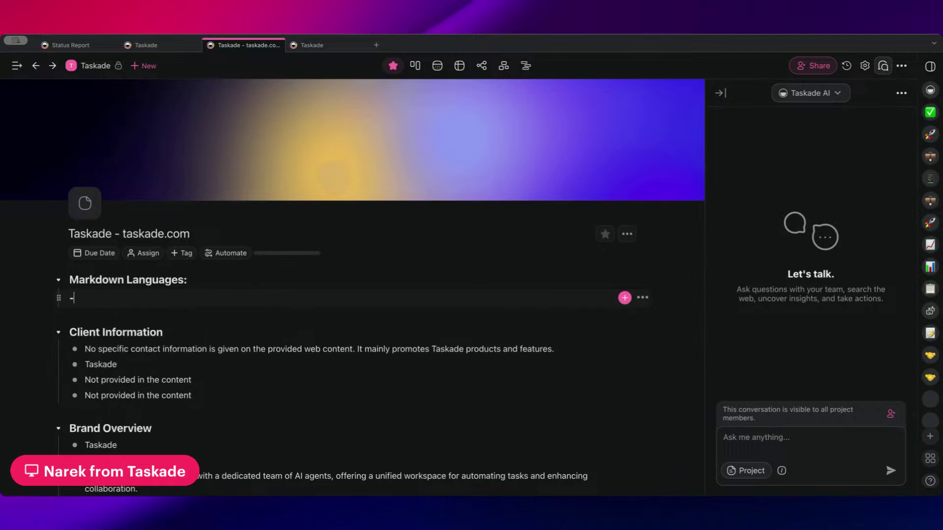
pyautogui.write('[] ')
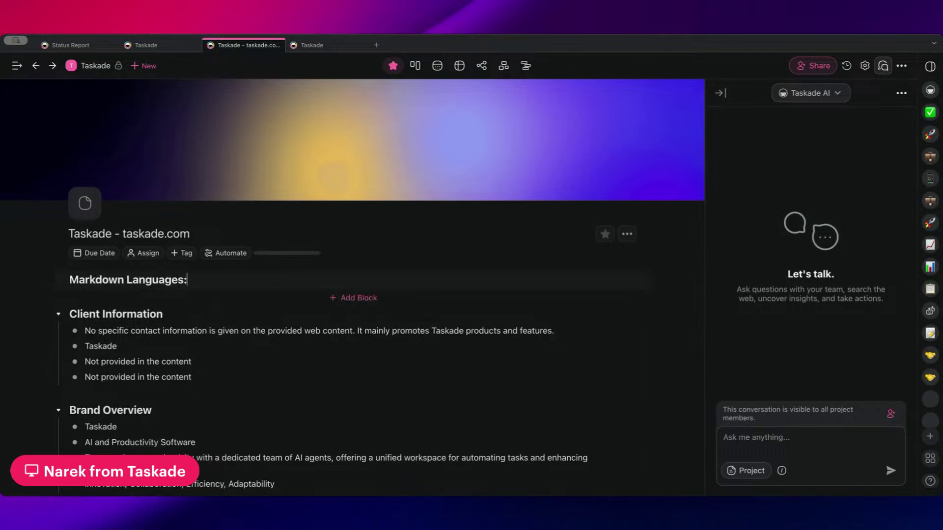
pyautogui.write(' /')
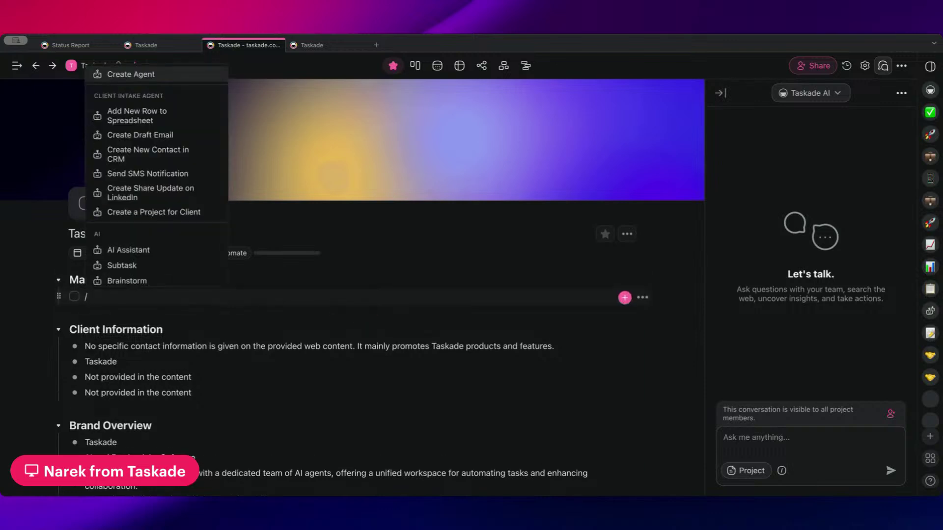
# - Clear the typed characters and delete the empty bullet under Markdown Languages:
pyautogui.press('BackSpace')
pyautogui.press('BackSpace')
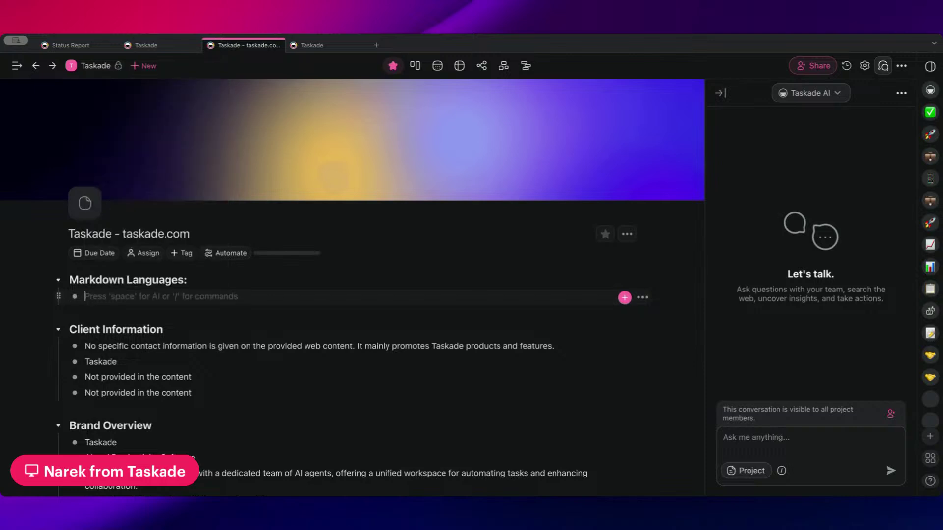
pyautogui.write('<')
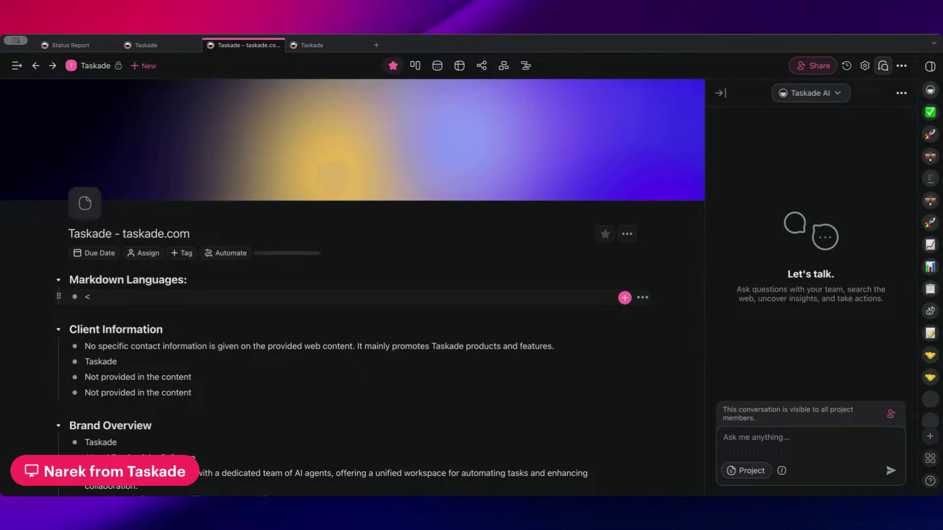
pyautogui.write('#')
pyautogui.press('BackSpace')
pyautogui.press('BackSpace')
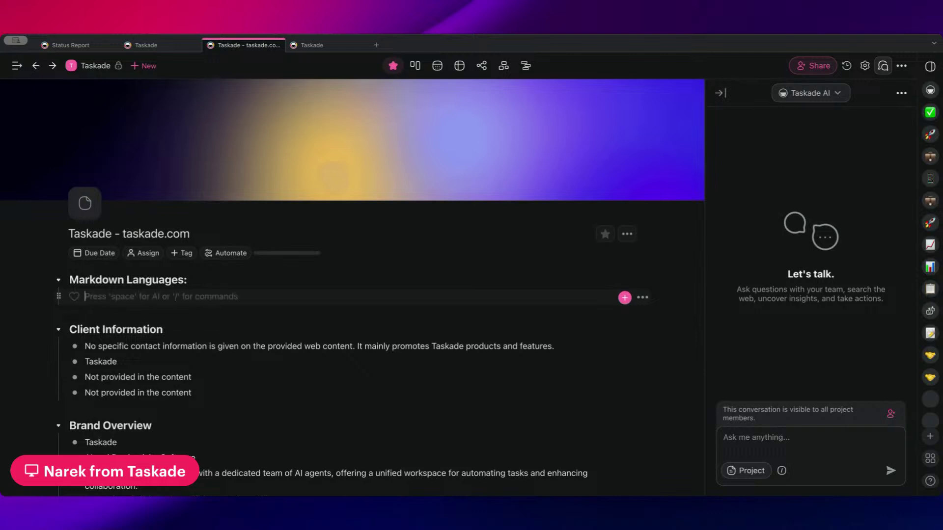
pyautogui.press('BackSpace')
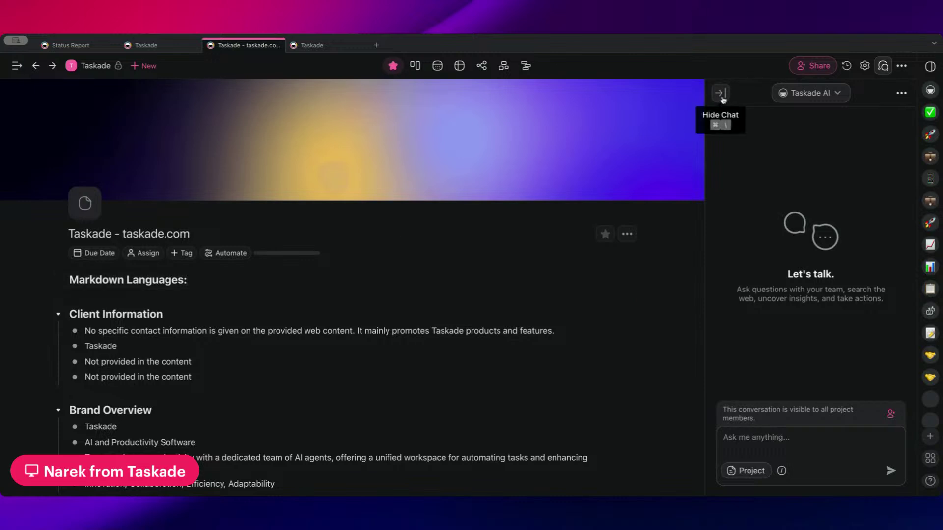
# - Hide the AI chat and set the project icon to 👍
pyautogui.click(720, 94)
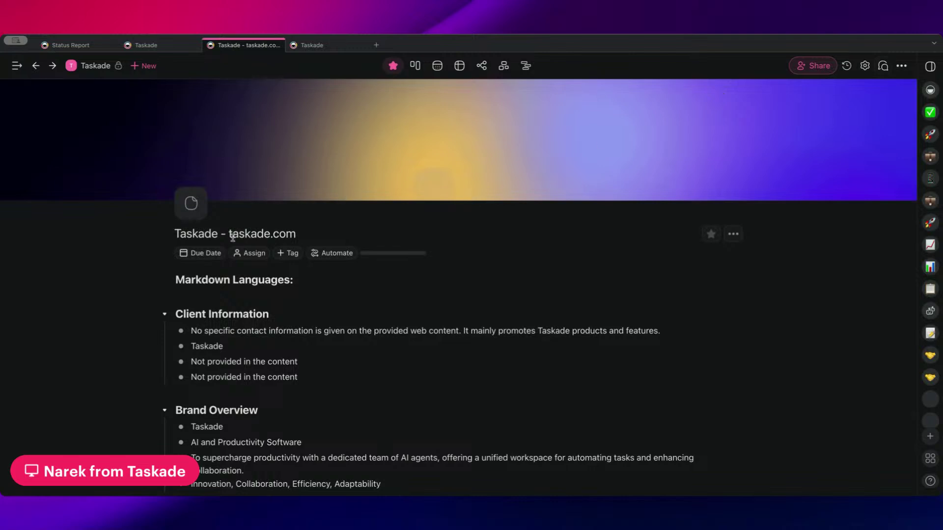
pyautogui.click(191, 202)
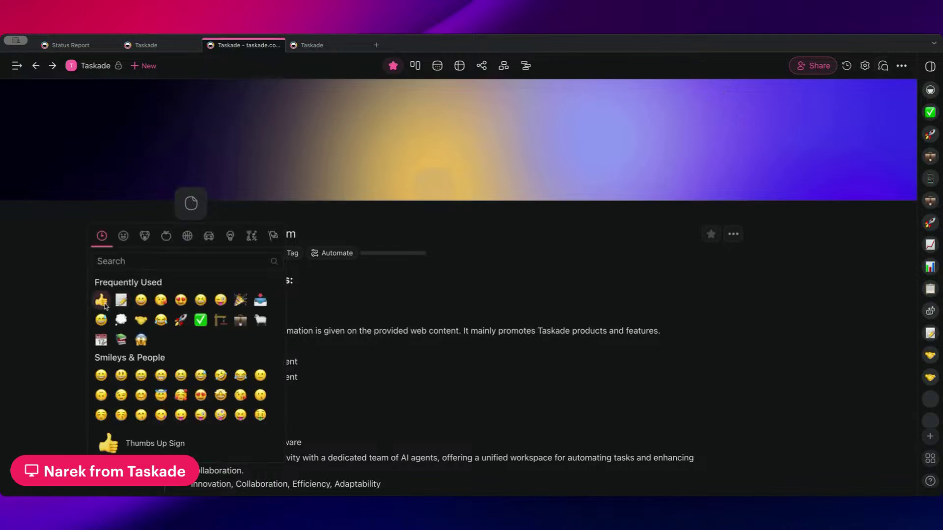
pyautogui.click(101, 299)
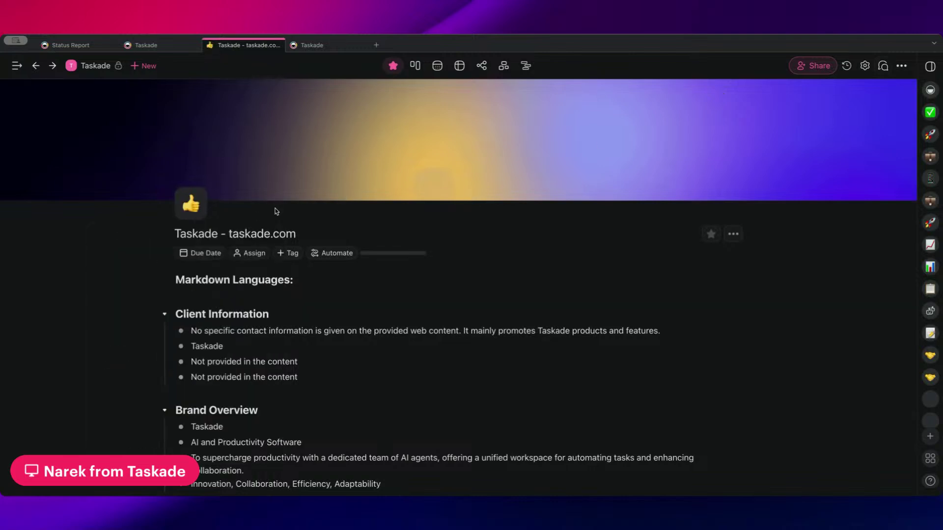
# - Delete the Markdown Languages: line and return to the Taskade folder's project list
pyautogui.click(304, 280)
pyautogui.press('super+BackSpace')
pyautogui.press('BackSpace')
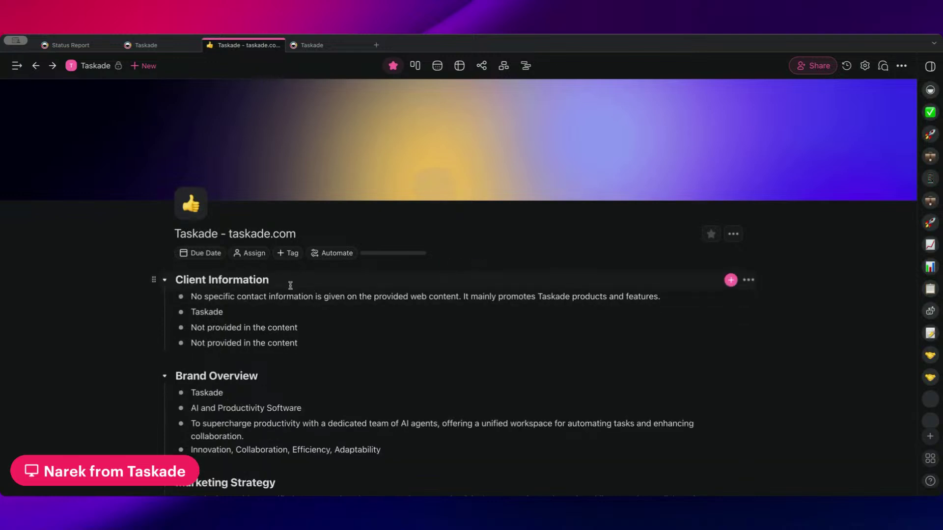
pyautogui.scroll(-2, 298, 274)
pyautogui.scroll(2, 298, 274)
pyautogui.click(97, 66)
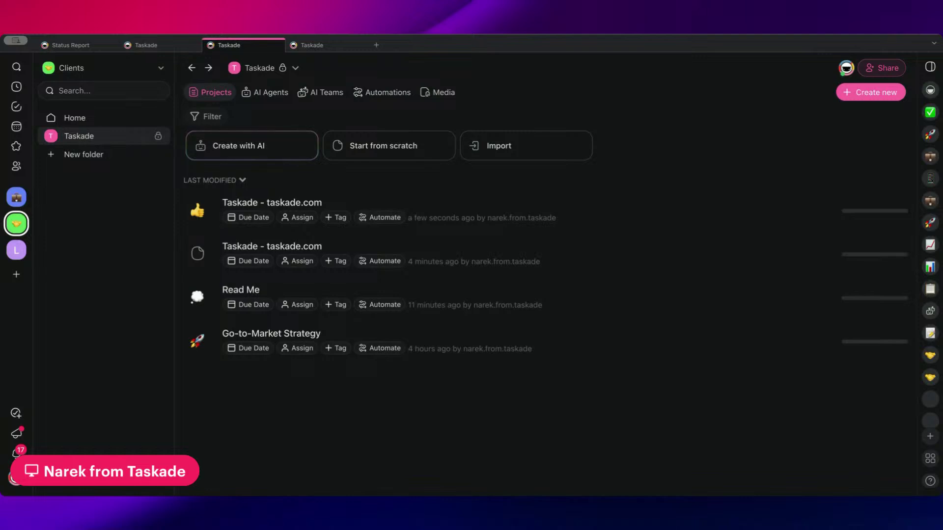
# - Switch from AI Teams back to Projects, then view the Taskade folder's Bundles
pyautogui.click(320, 92)
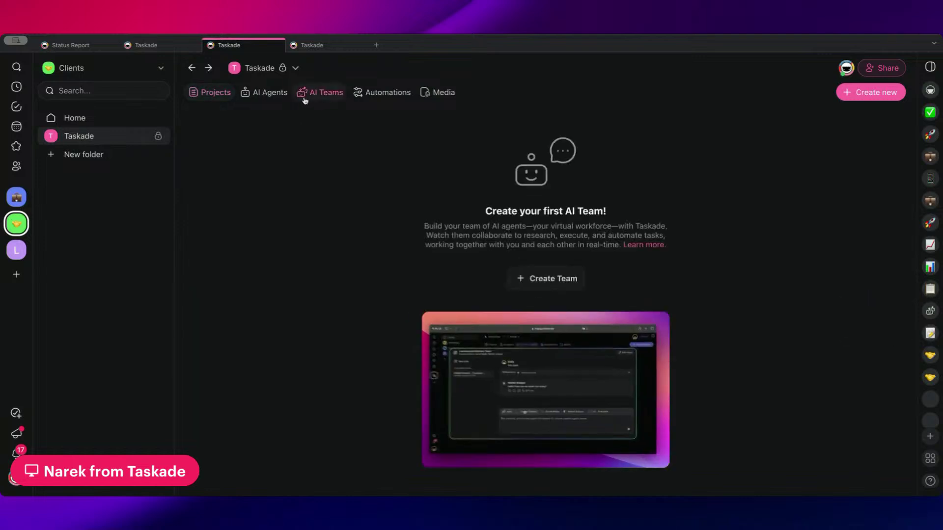
pyautogui.click(211, 92)
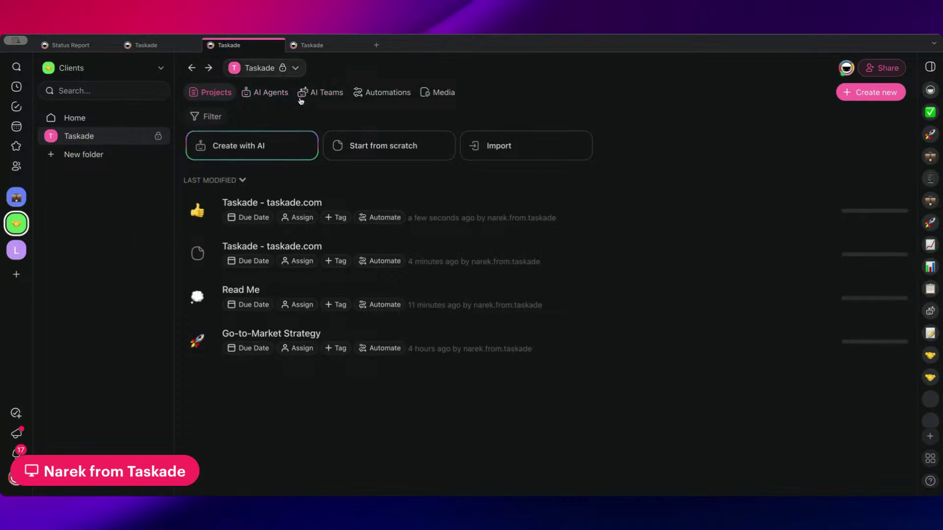
pyautogui.click(295, 71)
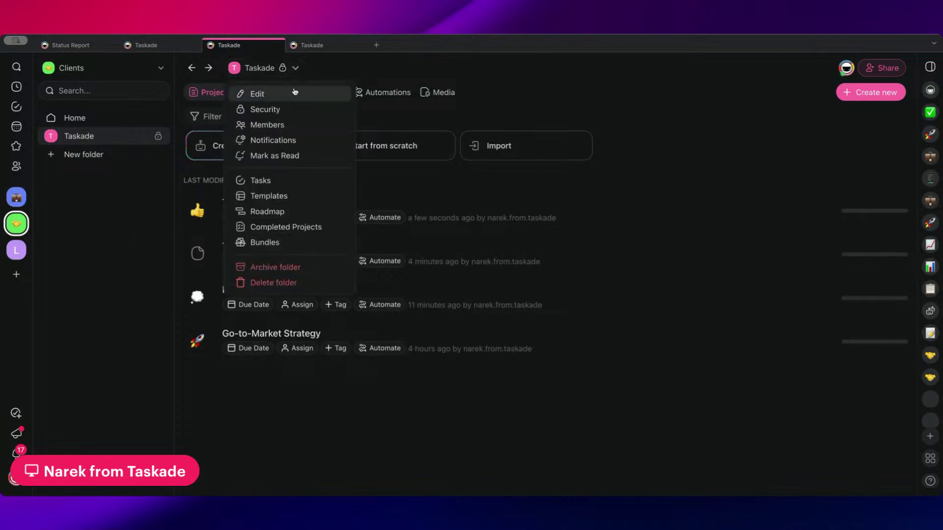
pyautogui.click(300, 250)
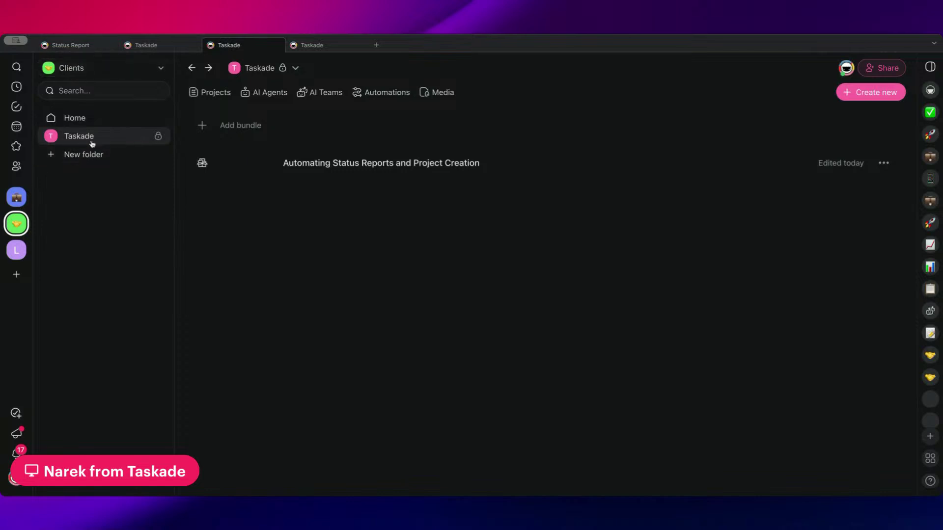
# - Create a new folder named after the presenter and dismiss the member invitation
pyautogui.click(46, 156)
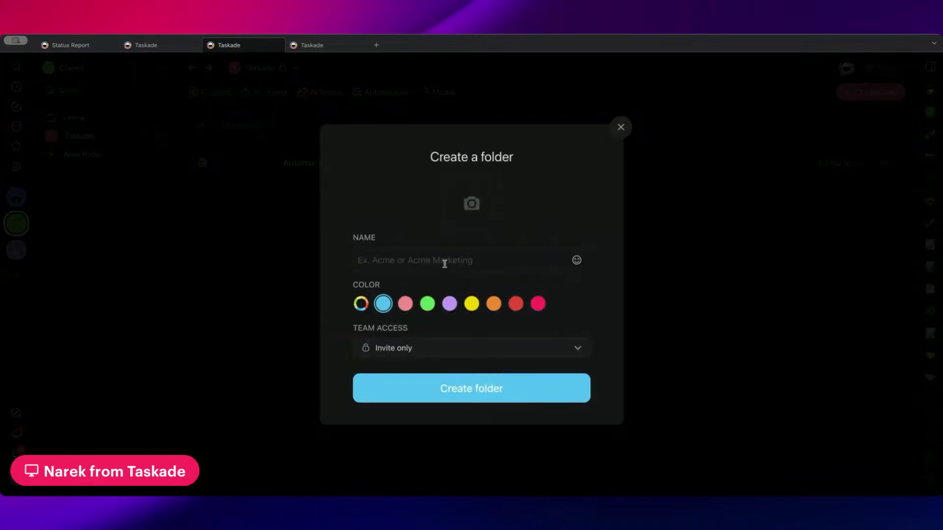
pyautogui.write('Nark')
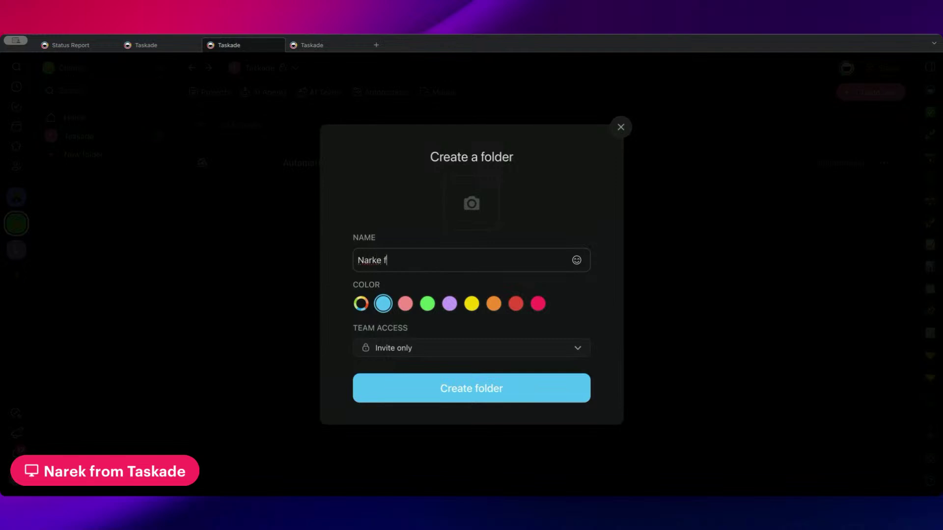
pyautogui.press('BackSpace')
pyautogui.write('ek from Taskade')
pyautogui.click(467, 396)
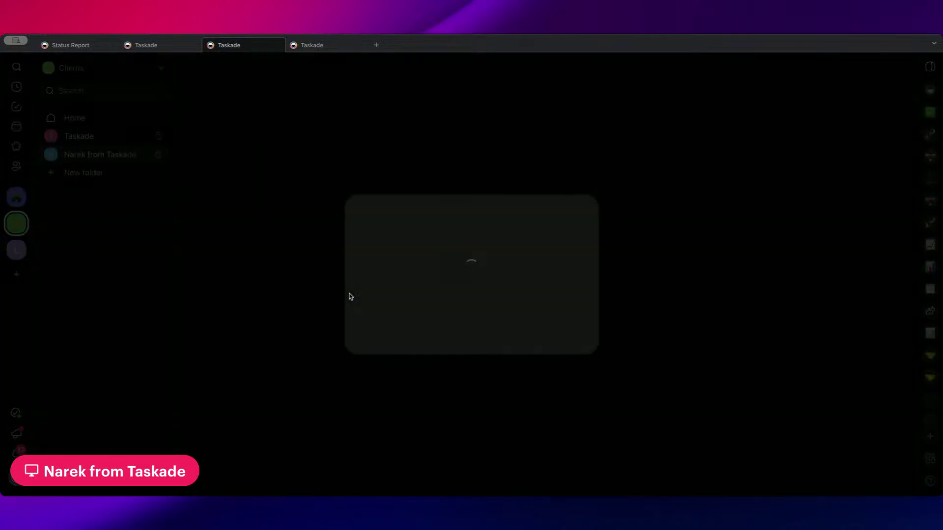
pyautogui.click(610, 152)
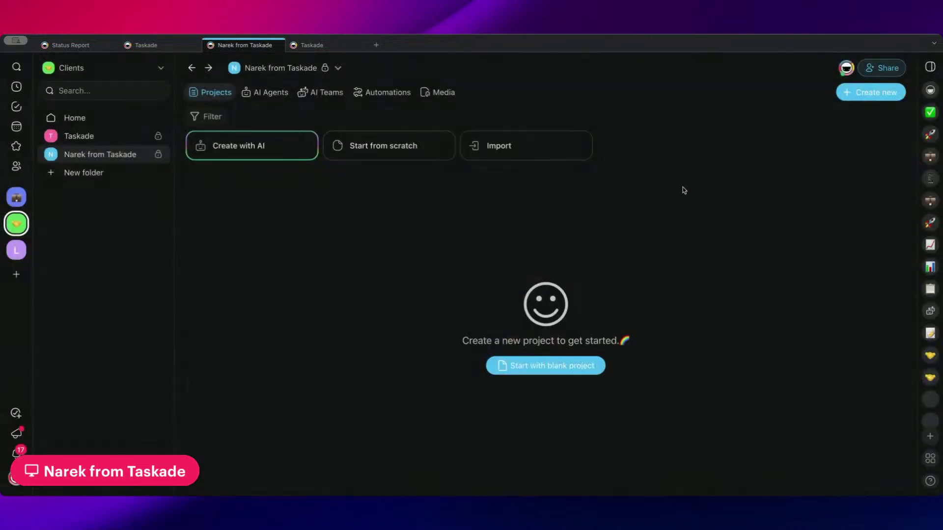
# - Open the Automating Status Reports and Project Creation bundle from the Taskade folder's Bundles
pyautogui.click(106, 118)
pyautogui.click(103, 136)
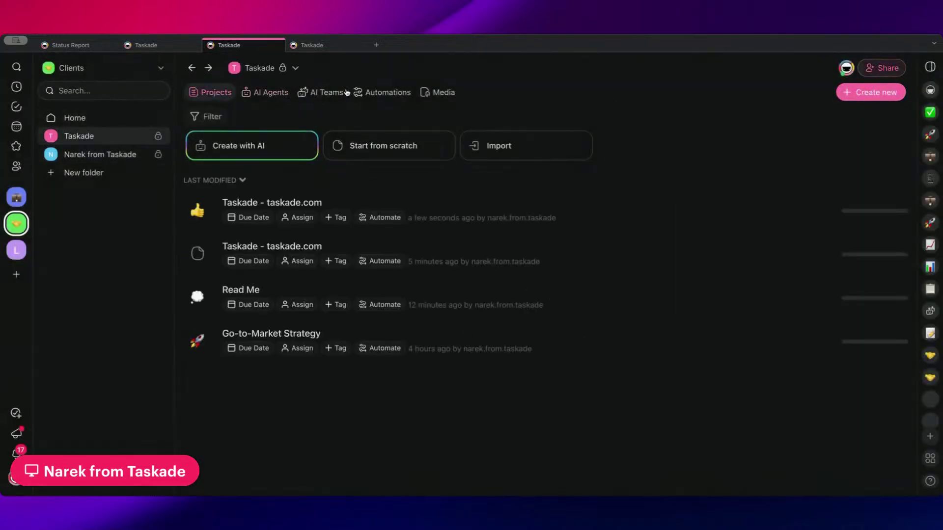
pyautogui.click(294, 68)
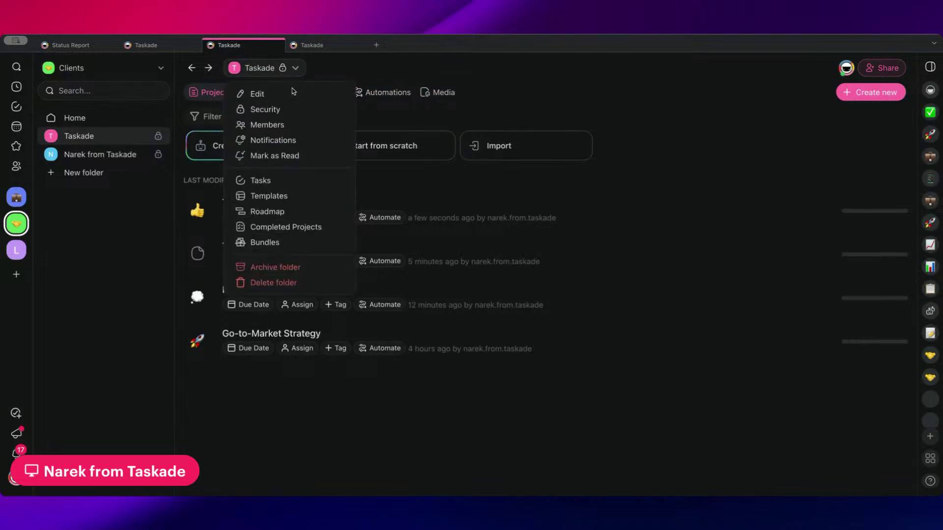
pyautogui.click(284, 242)
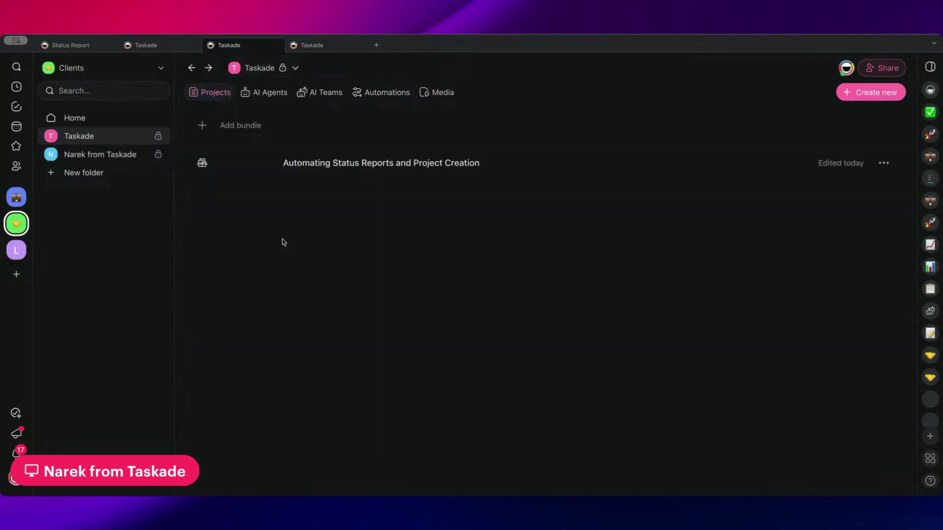
pyautogui.click(884, 163)
pyautogui.click(441, 169)
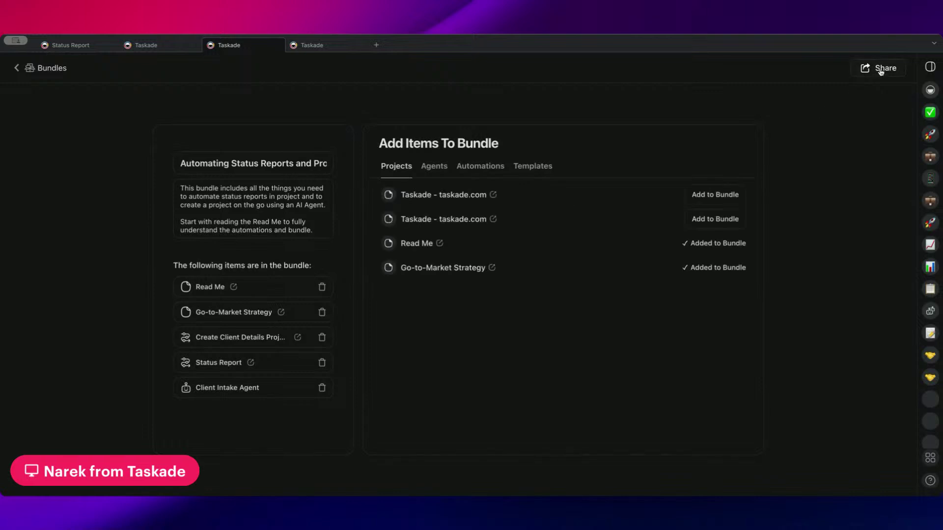
# - Install the bundle into the new folder via its share link and view the space
pyautogui.click(879, 67)
pyautogui.click(650, 320)
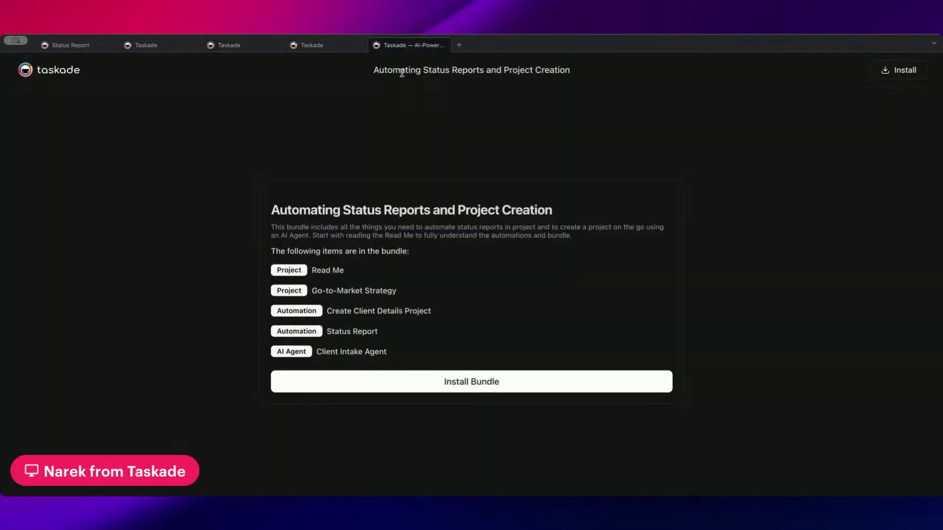
pyautogui.click(893, 74)
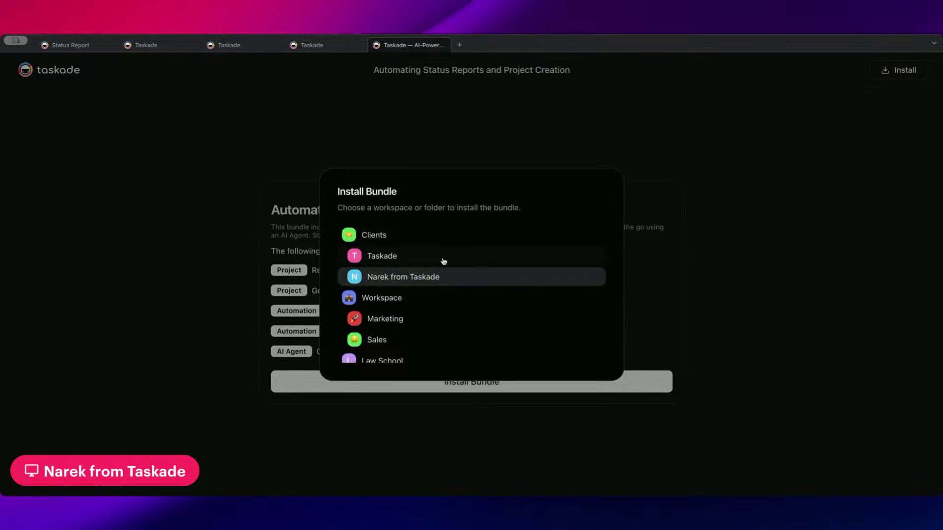
pyautogui.click(443, 259)
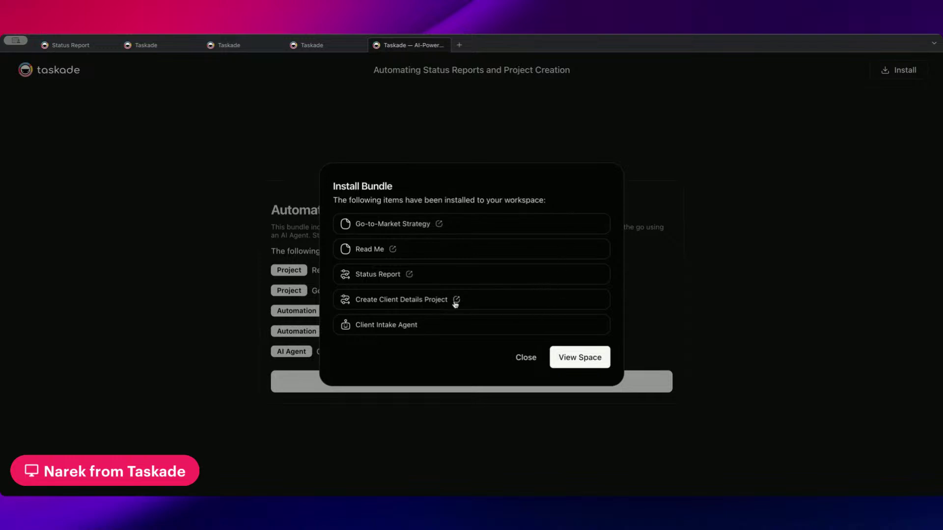
pyautogui.click(592, 359)
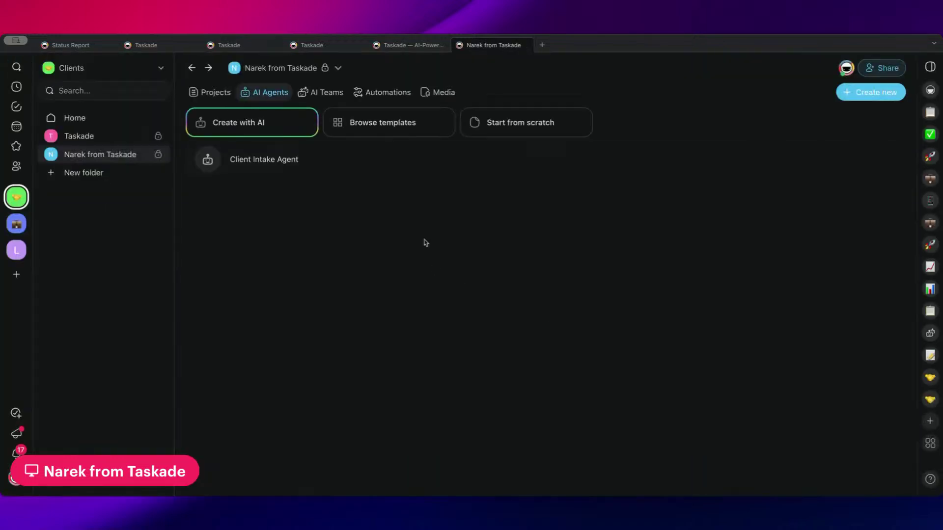
# - Browse the installed projects and AI teams, then open the Status Report automation
pyautogui.click(225, 99)
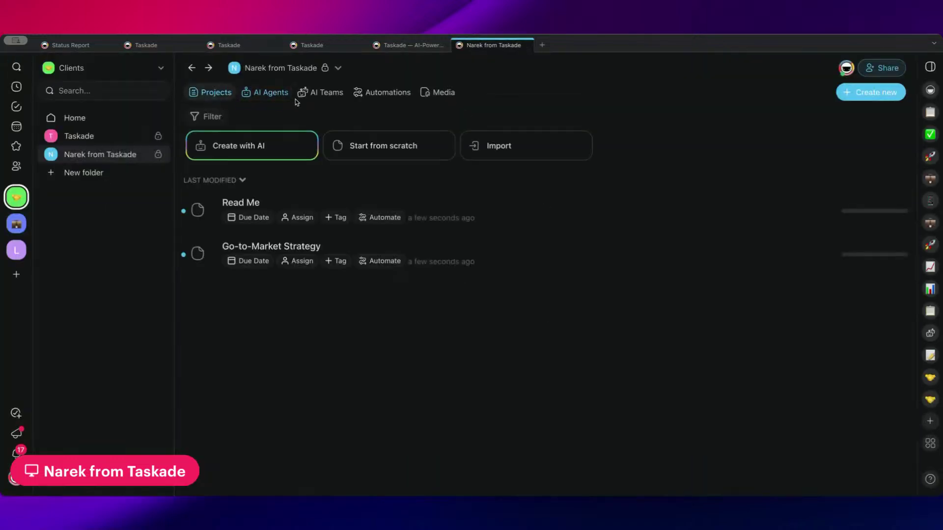
pyautogui.click(326, 93)
pyautogui.click(383, 93)
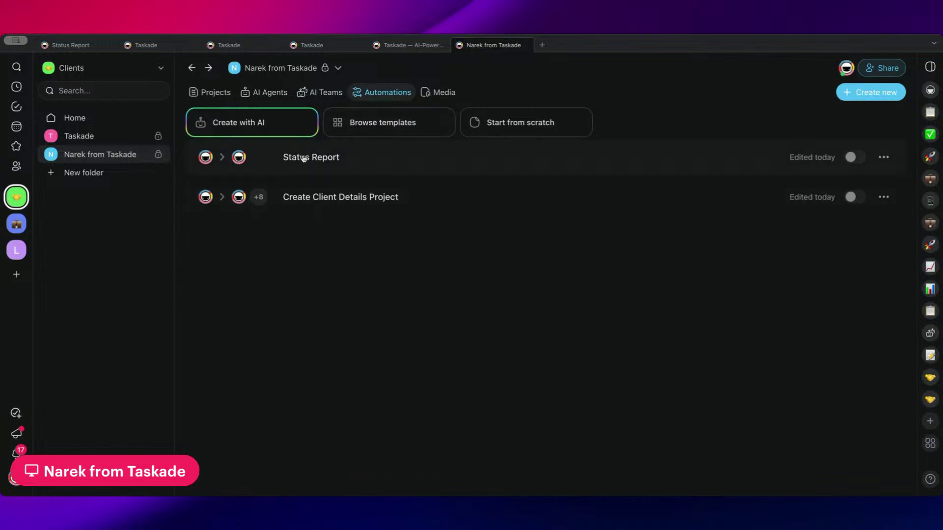
pyautogui.click(354, 160)
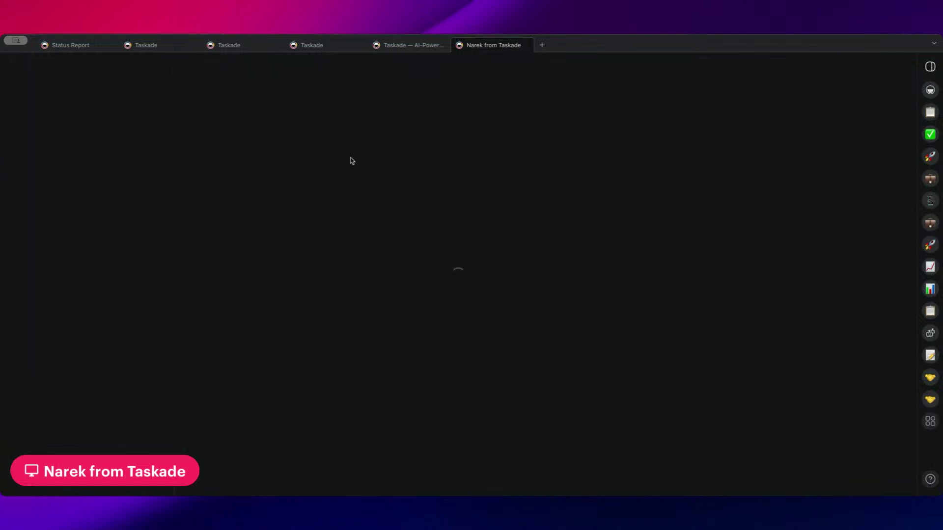
pyautogui.scroll(-5, 385, 211)
pyautogui.click(377, 217)
pyautogui.scroll(-4, 373, 223)
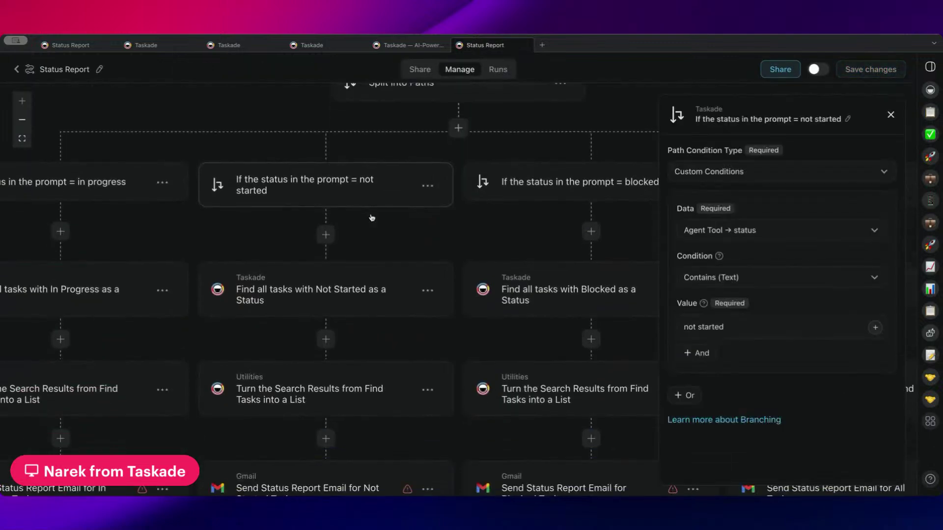
pyautogui.click(370, 231)
pyautogui.scroll(-3, 370, 232)
pyautogui.click(309, 383)
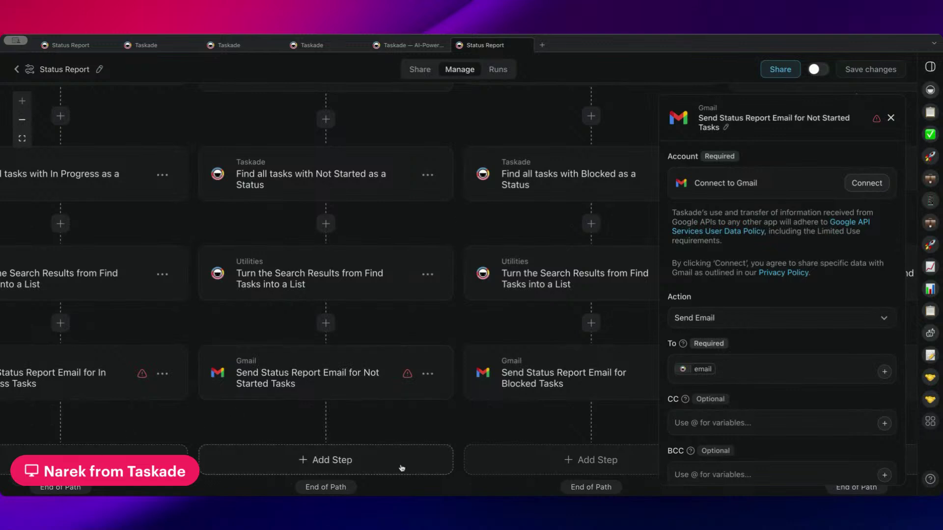
pyautogui.click(890, 119)
pyautogui.click(23, 120)
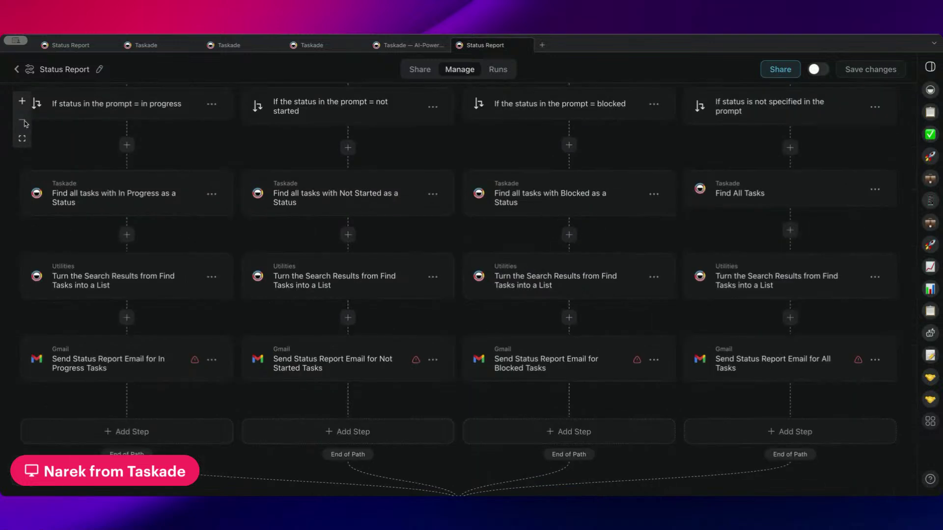
pyautogui.scroll(5, 412, 217)
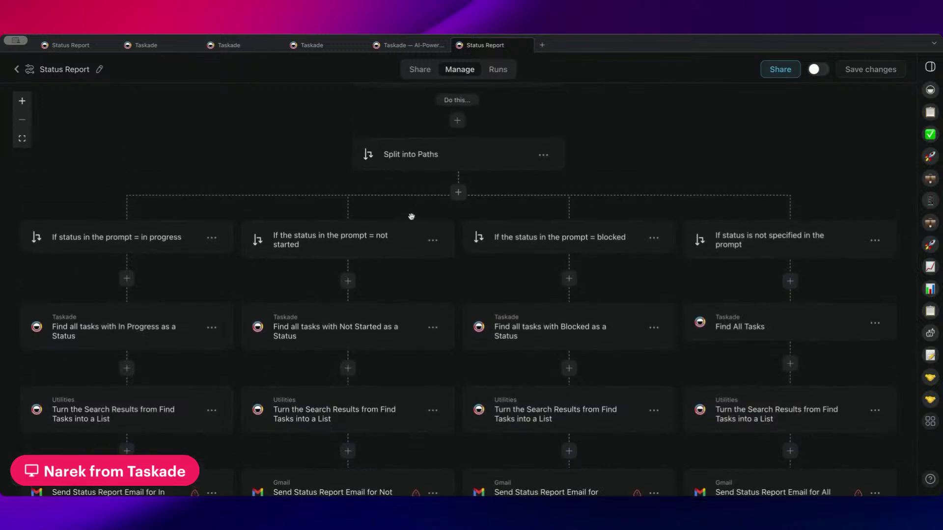
pyautogui.scroll(10, 412, 216)
pyautogui.scroll(-15, 413, 219)
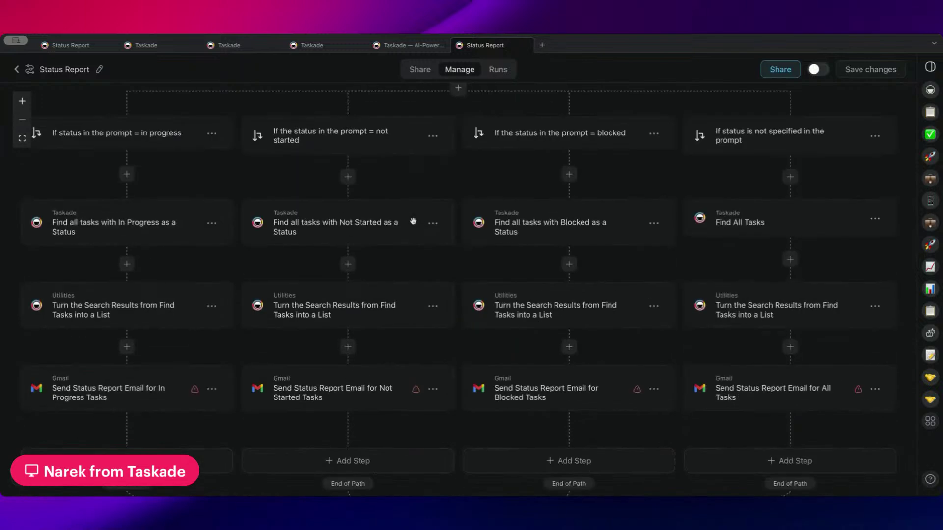
pyautogui.scroll(-10, 413, 221)
pyautogui.scroll(8, 413, 221)
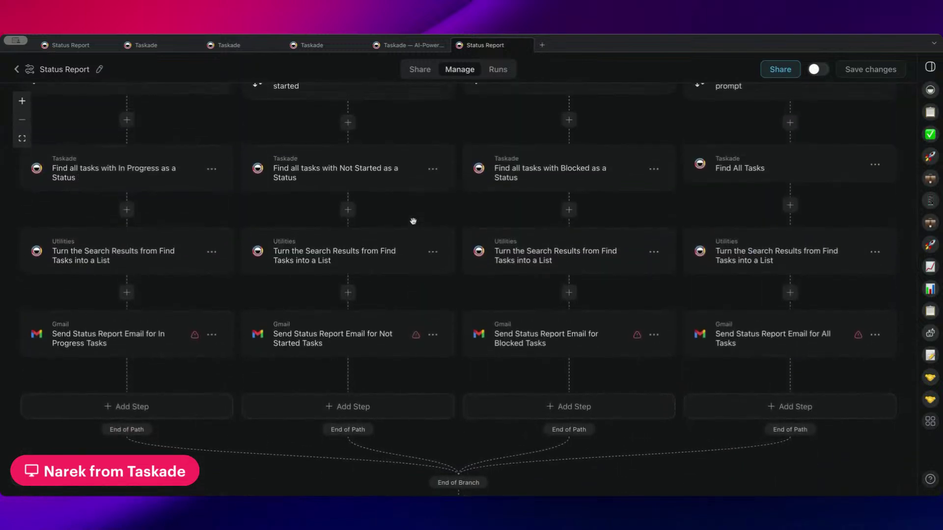
pyautogui.scroll(4, 413, 220)
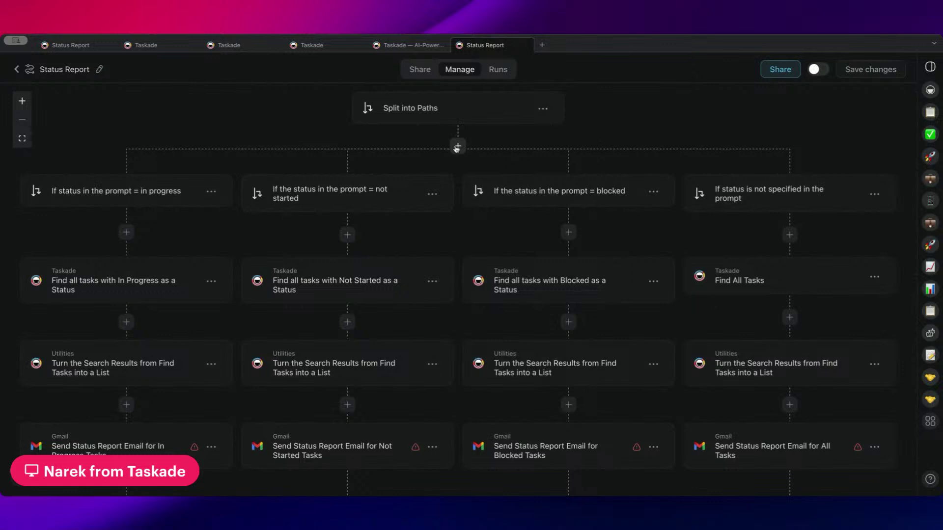
pyautogui.hscroll(2, 530, 169)
pyautogui.hscroll(-6, 534, 168)
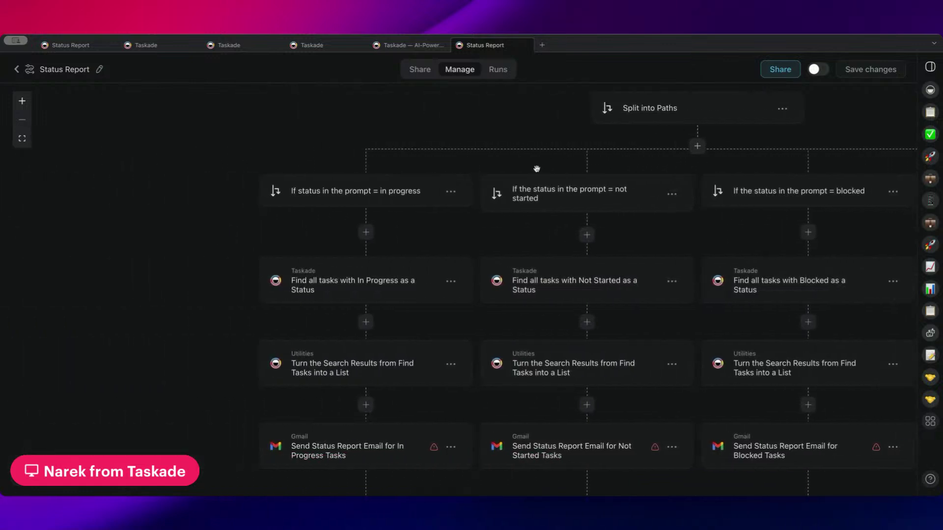
pyautogui.hscroll(5, 537, 169)
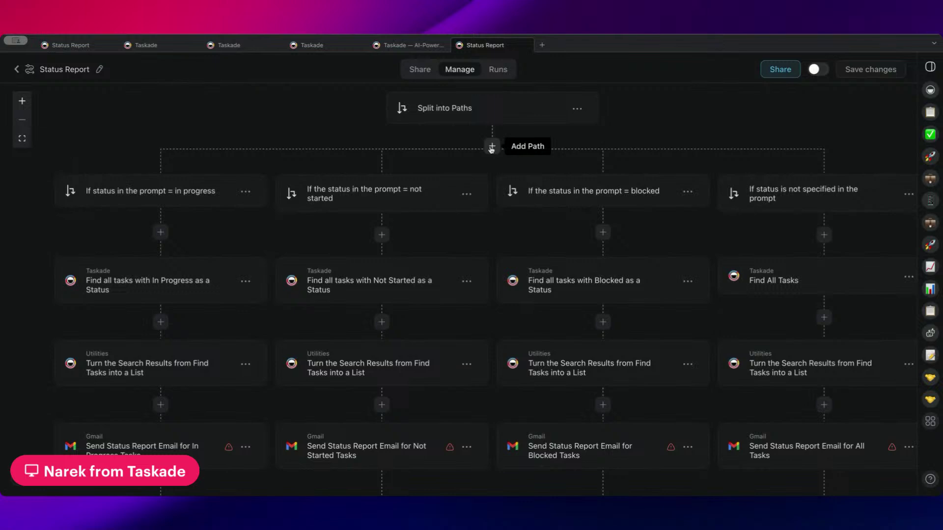
pyautogui.hscroll(1, 442, 157)
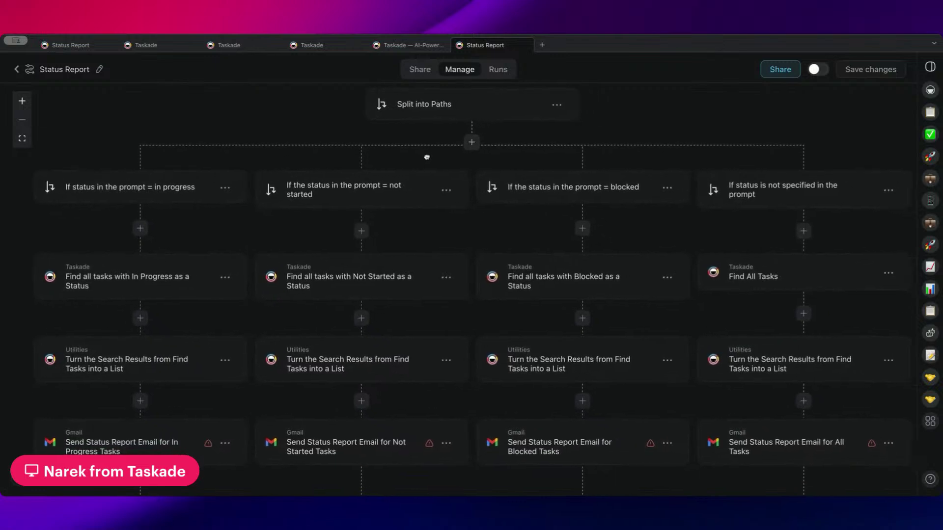
pyautogui.hscroll(1, 432, 159)
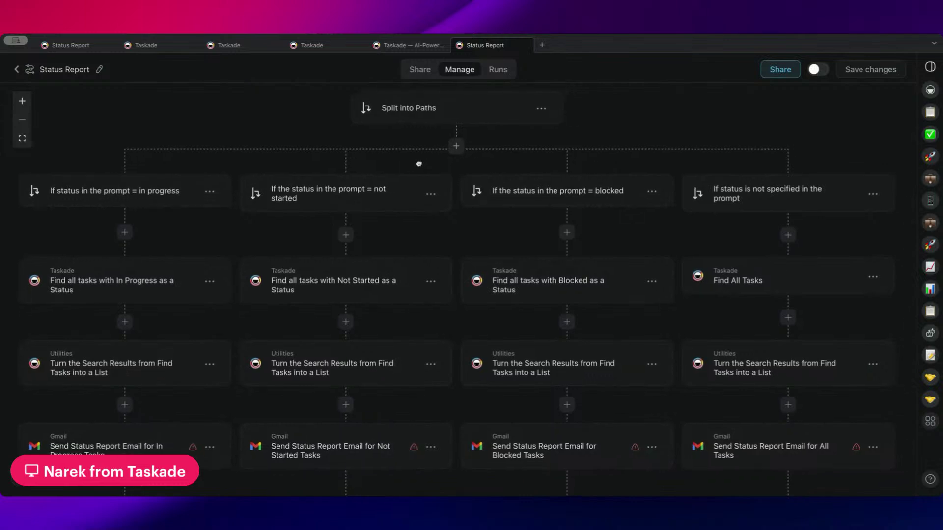
# - Add two more paths to the Status Report split, up to Path Conditions G
pyautogui.click(455, 147)
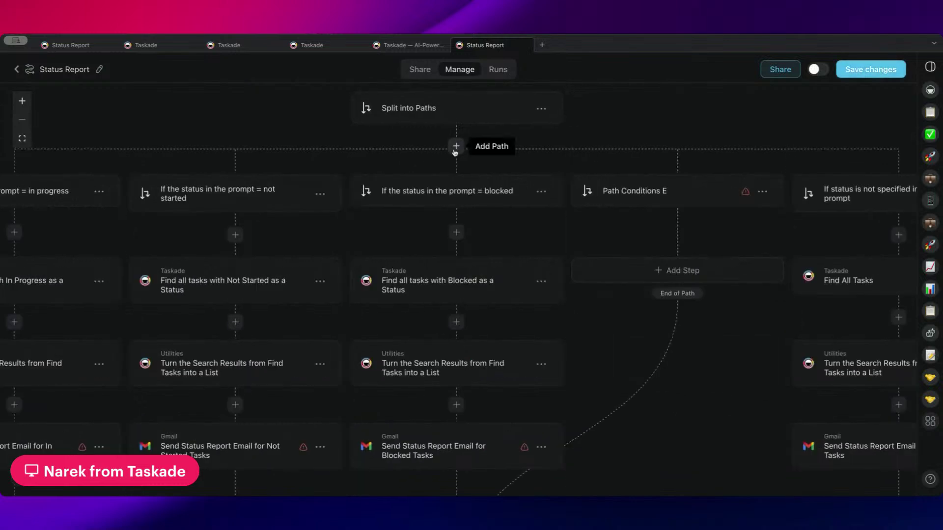
pyautogui.click(455, 147)
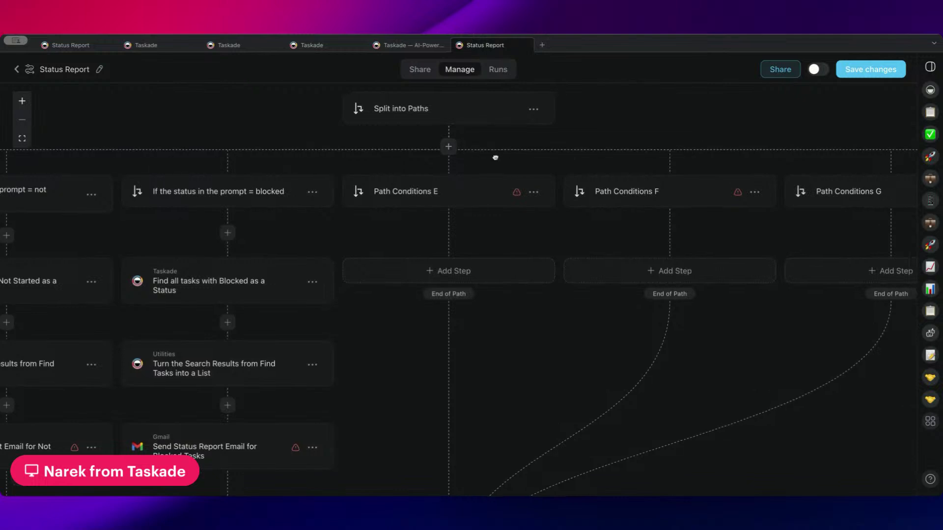
pyautogui.moveTo(505, 147); pyautogui.dragTo(183, 137)
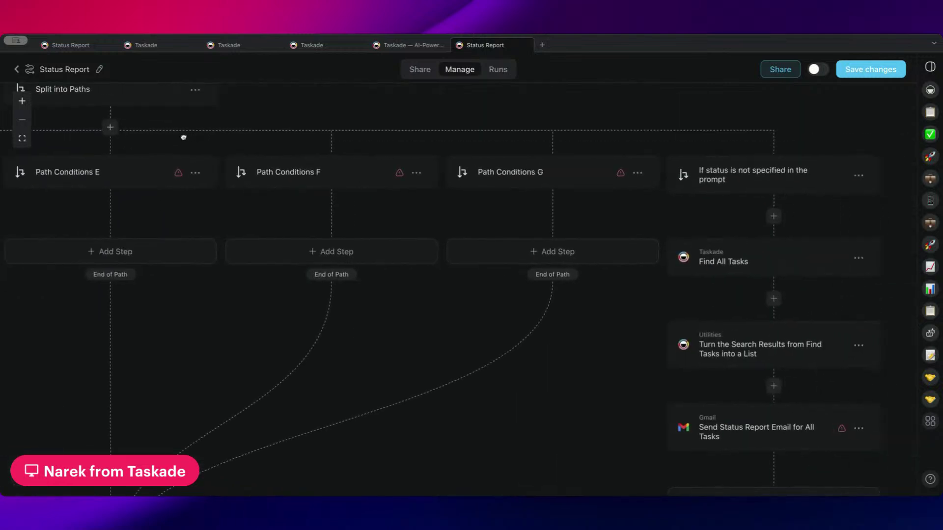
# - Compare condition type choices for Path Conditions G and the unspecified-status path
pyautogui.click(560, 180)
pyautogui.click(746, 169)
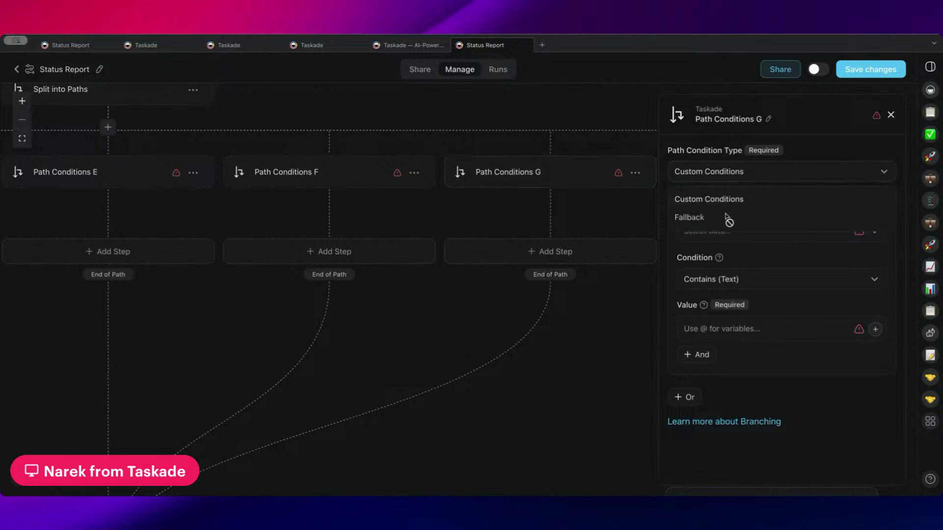
pyautogui.click(676, 161)
pyautogui.click(890, 116)
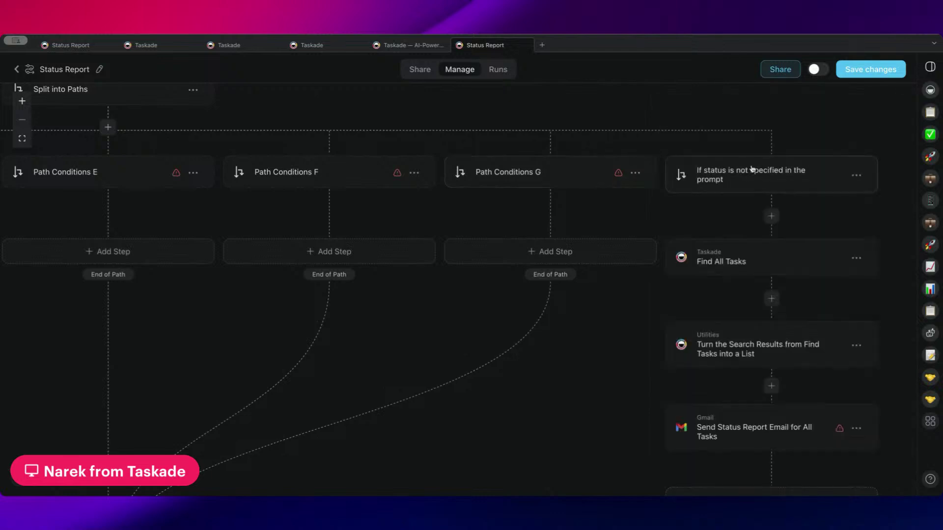
pyautogui.click(754, 183)
pyautogui.click(751, 171)
pyautogui.click(673, 217)
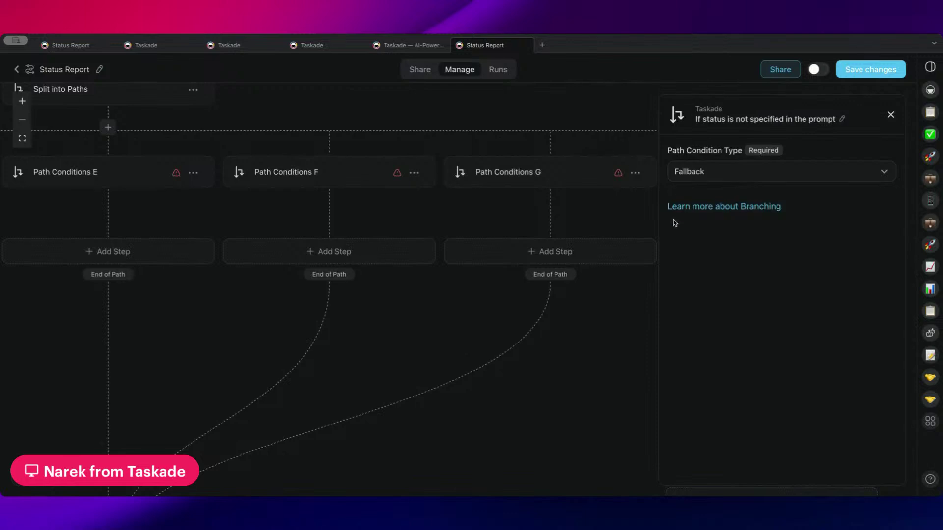
pyautogui.click(718, 174)
pyautogui.click(715, 200)
# - Set Path Conditions G's condition type to Fallback
pyautogui.click(589, 174)
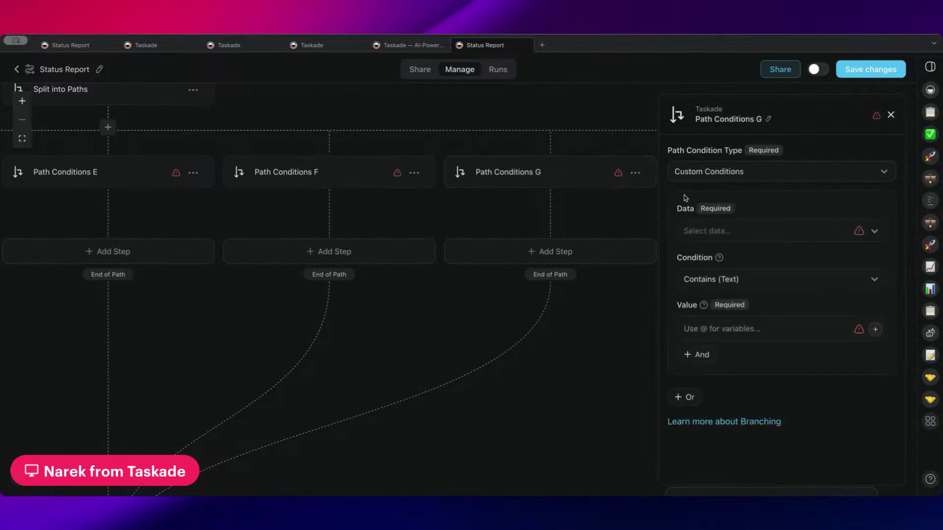
pyautogui.click(781, 171)
pyautogui.click(701, 216)
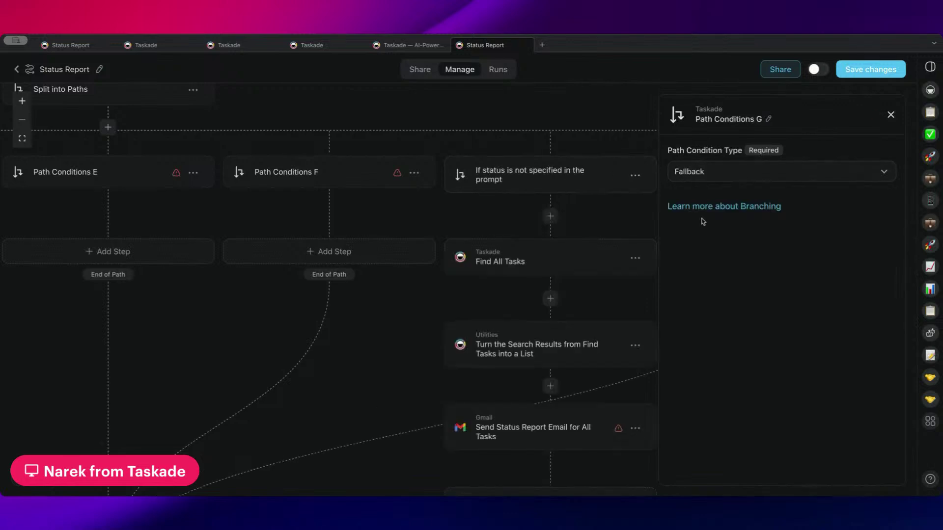
pyautogui.moveTo(524, 233); pyautogui.dragTo(183, 188)
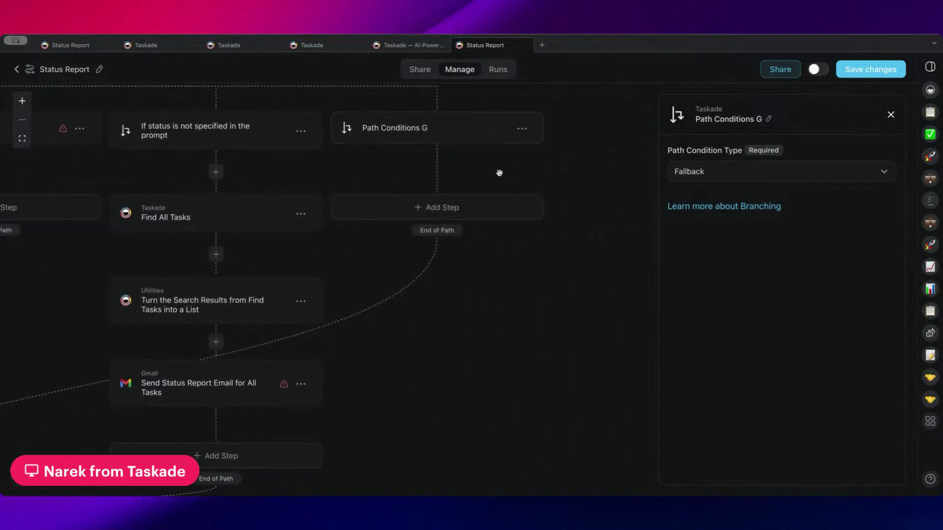
pyautogui.scroll(3, 487, 166)
# - Add a branch under Path Conditions G and extend the nested split with paths C onward
pyautogui.click(446, 233)
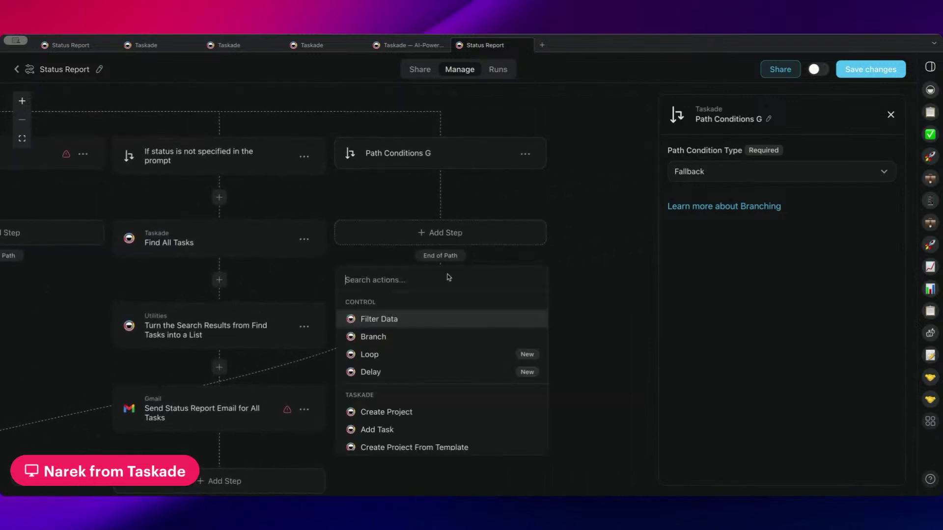
pyautogui.click(413, 339)
pyautogui.hscroll(3, 379, 185)
pyautogui.scroll(-1, 379, 185)
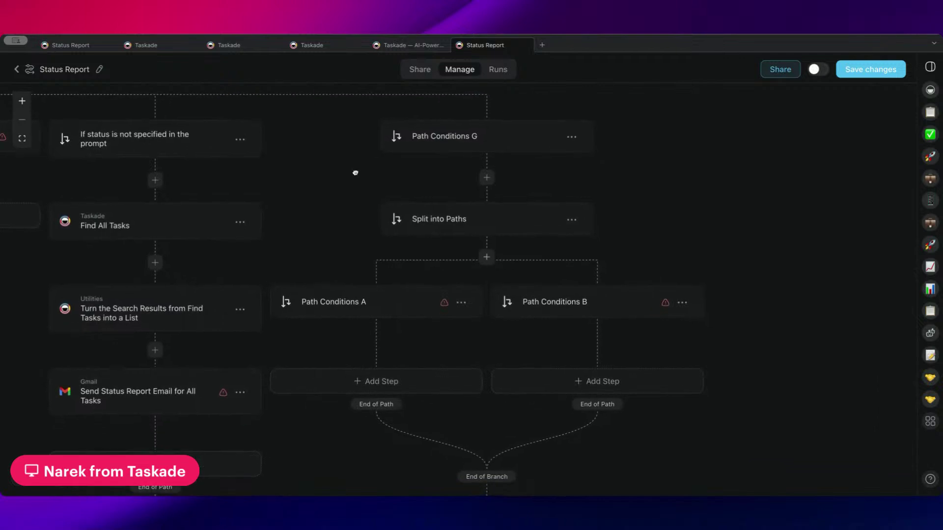
pyautogui.scroll(-3, 408, 270)
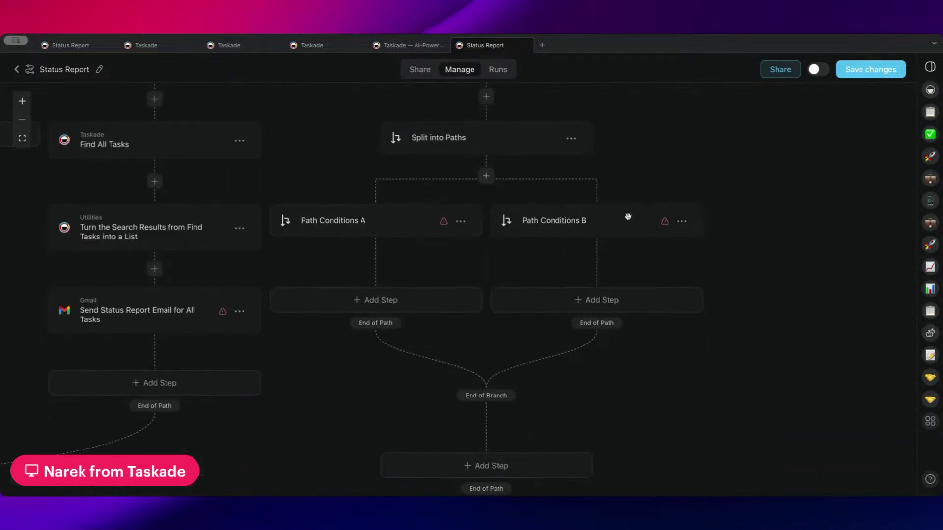
pyautogui.click(486, 176)
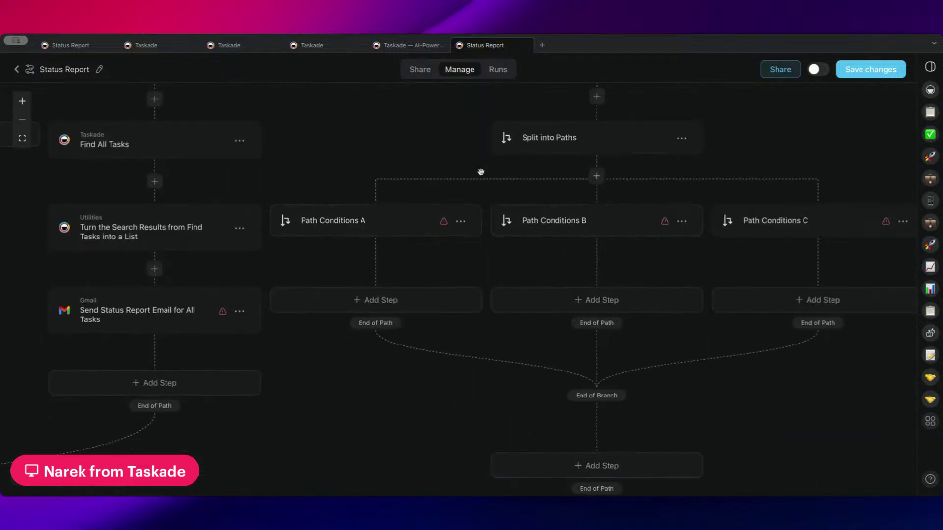
pyautogui.click(697, 179)
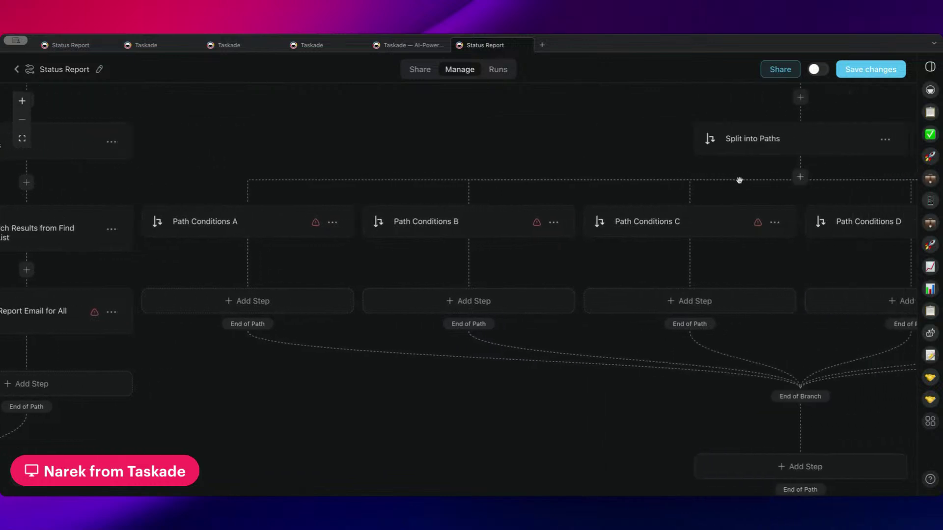
pyautogui.click(748, 178)
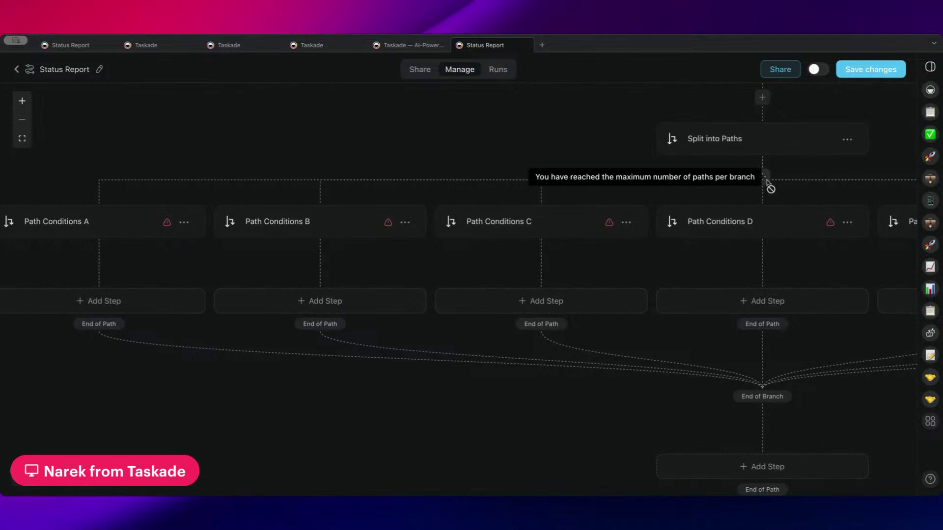
pyautogui.hscroll(5, 756, 185)
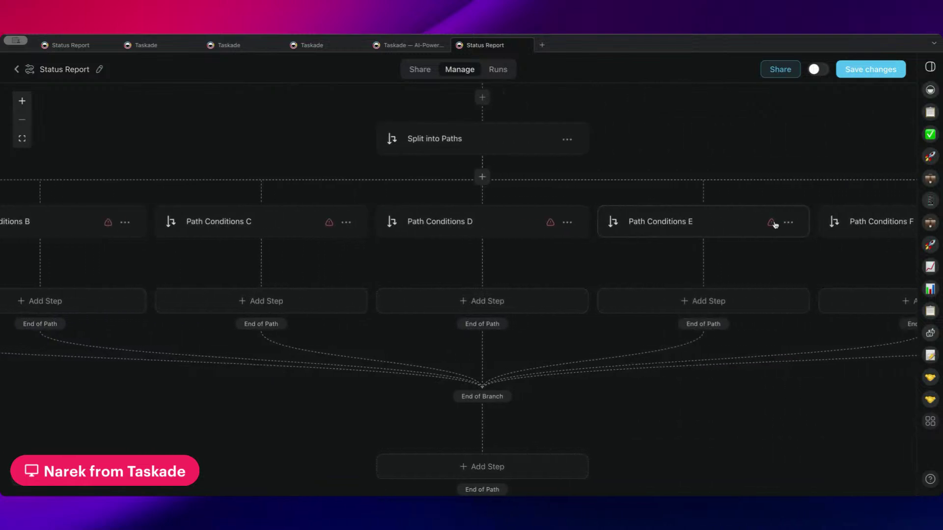
# - Set Path Conditions F's condition type to Fallback and begin adding a step under it
pyautogui.click(776, 224)
pyautogui.click(756, 182)
pyautogui.click(707, 215)
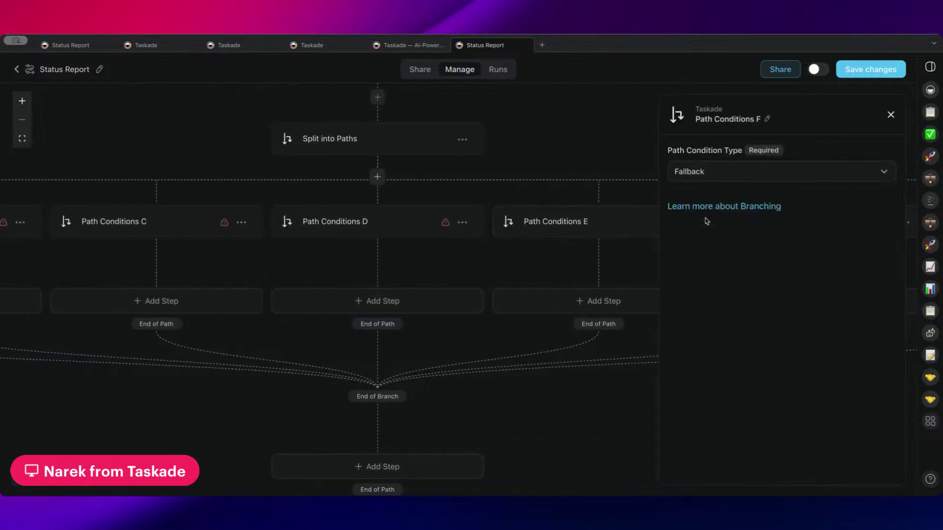
pyautogui.click(891, 115)
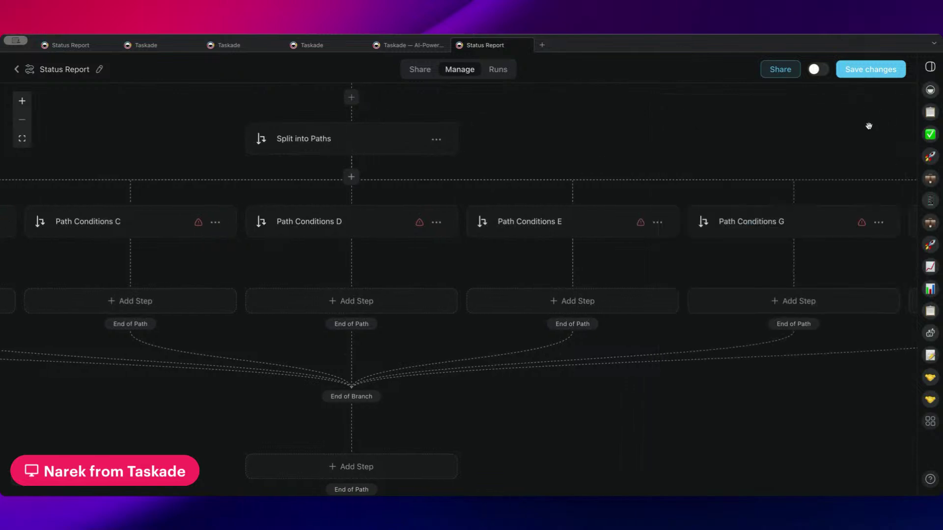
pyautogui.hscroll(6, 782, 164)
pyautogui.click(774, 219)
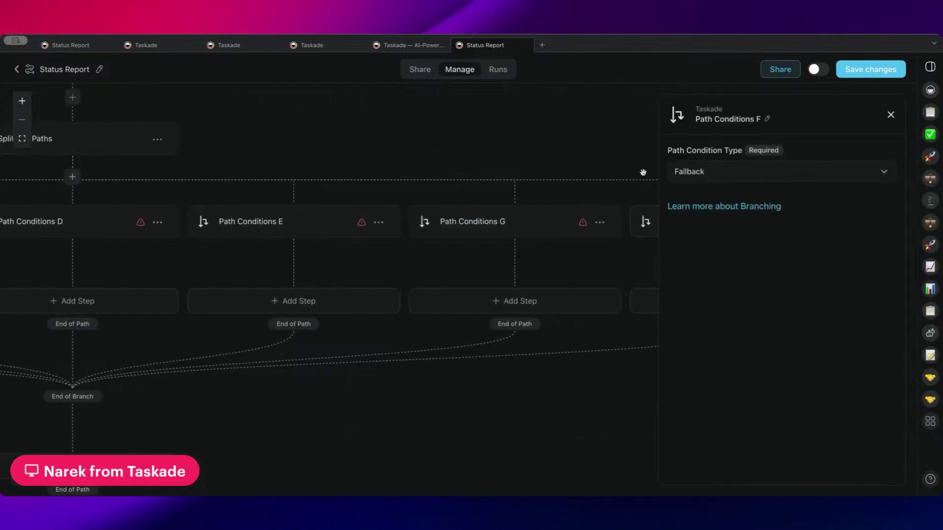
pyautogui.click(645, 302)
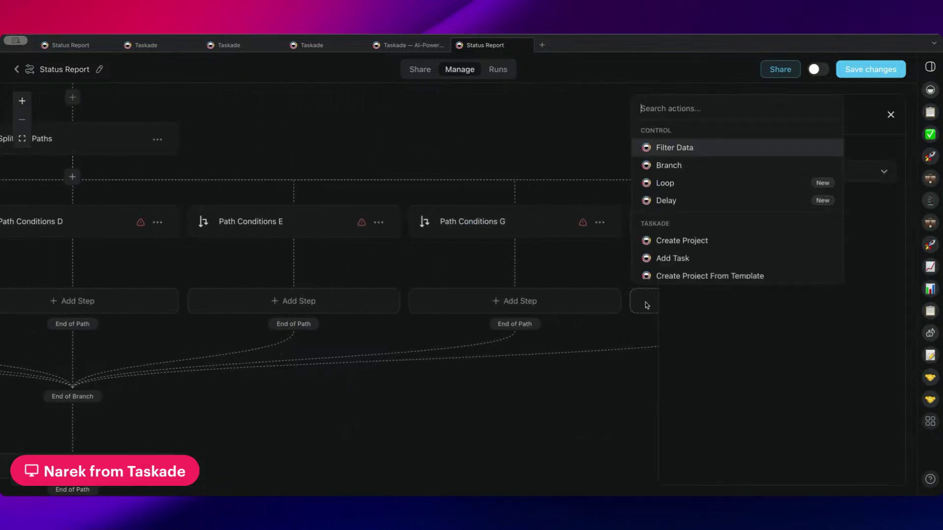
# - Add a branch under Path Conditions F and pan across the Status Report workflow canvas
pyautogui.click(684, 166)
pyautogui.moveTo(659, 280); pyautogui.dragTo(353, 153)
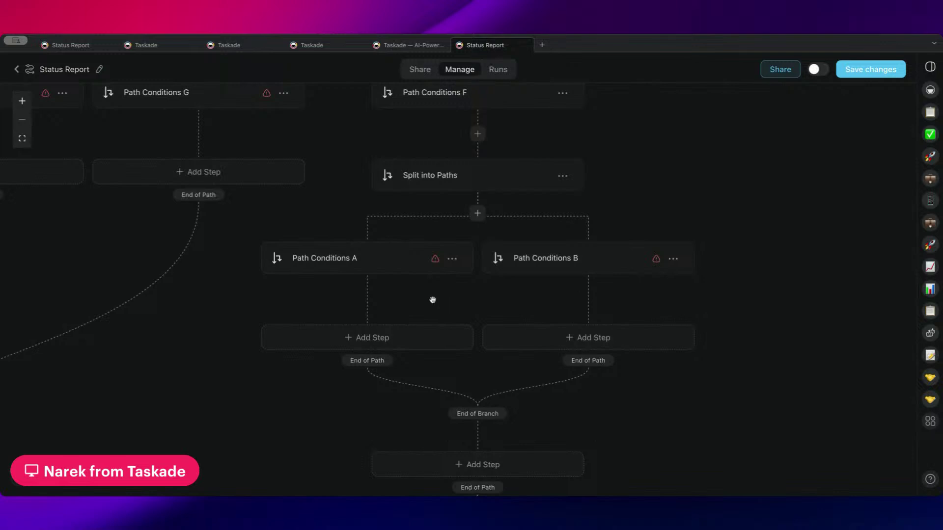
pyautogui.hscroll(-5, 433, 300)
pyautogui.scroll(2, 433, 300)
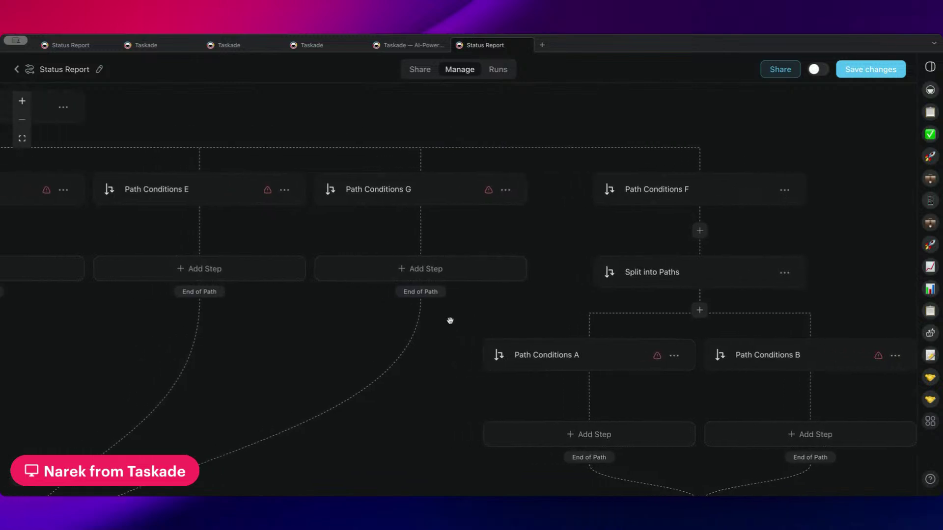
pyautogui.hscroll(-10, 370, 231)
pyautogui.scroll(5, 370, 231)
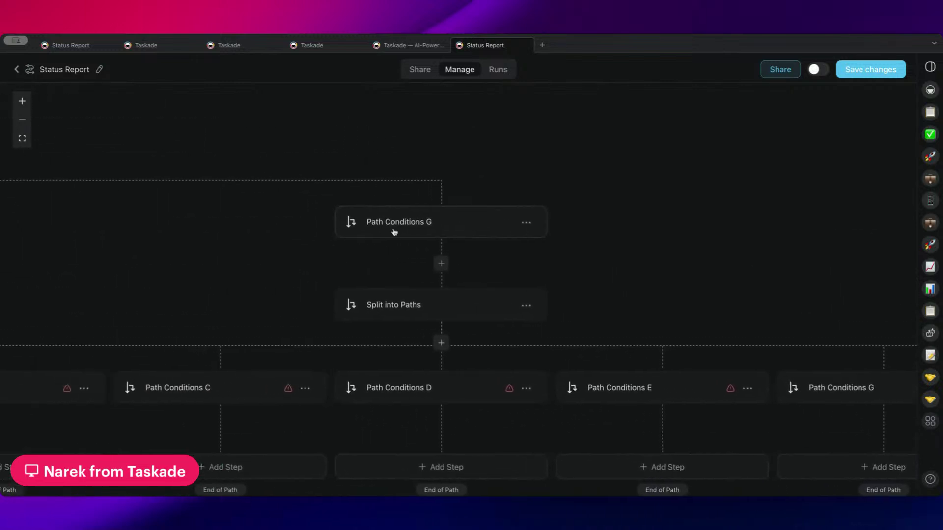
pyautogui.hscroll(-15, 395, 232)
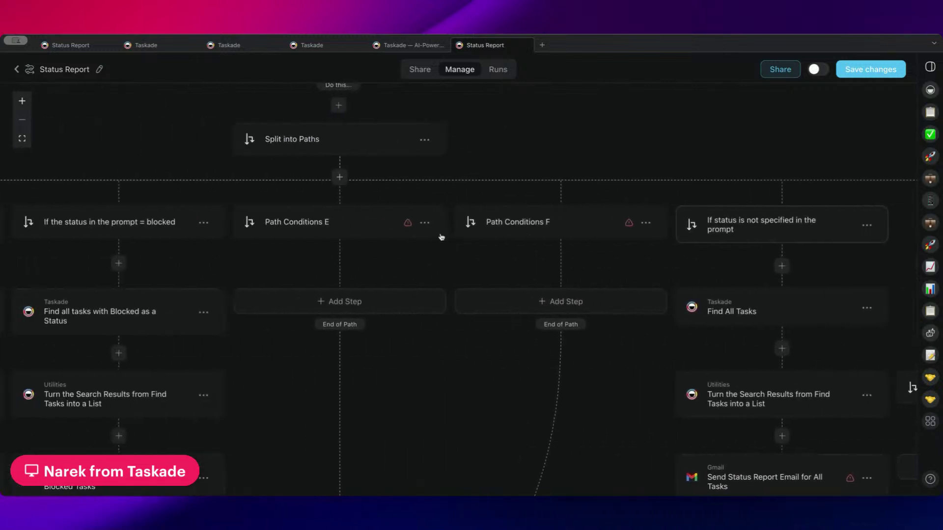
pyautogui.hscroll(-20, 441, 237)
pyautogui.scroll(6, 441, 238)
pyautogui.scroll(-4, 442, 237)
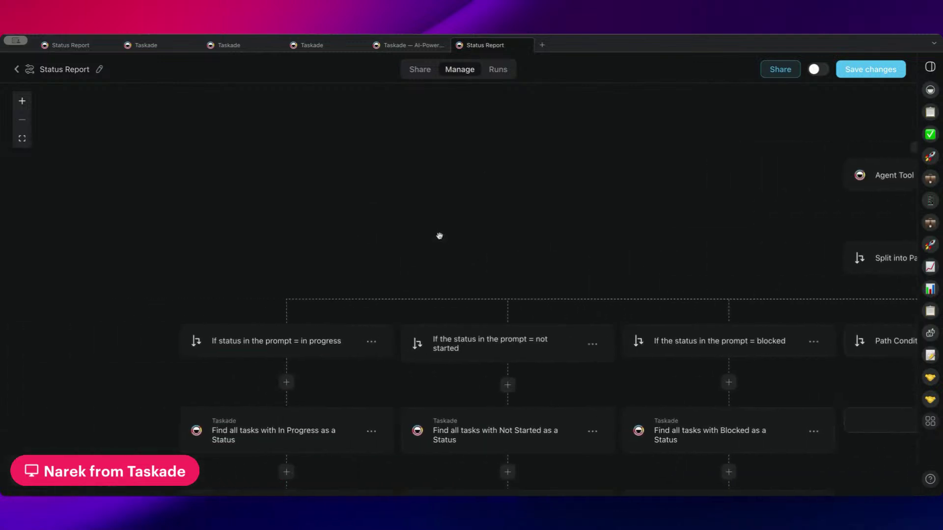
pyautogui.scroll(-3, 439, 235)
pyautogui.hscroll(3, 437, 236)
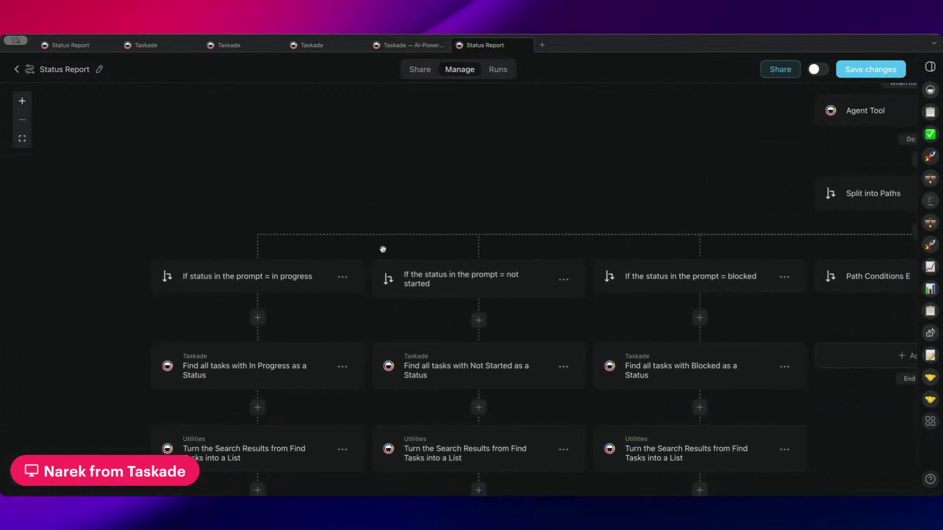
pyautogui.scroll(-3, 382, 249)
pyautogui.hscroll(15, 382, 249)
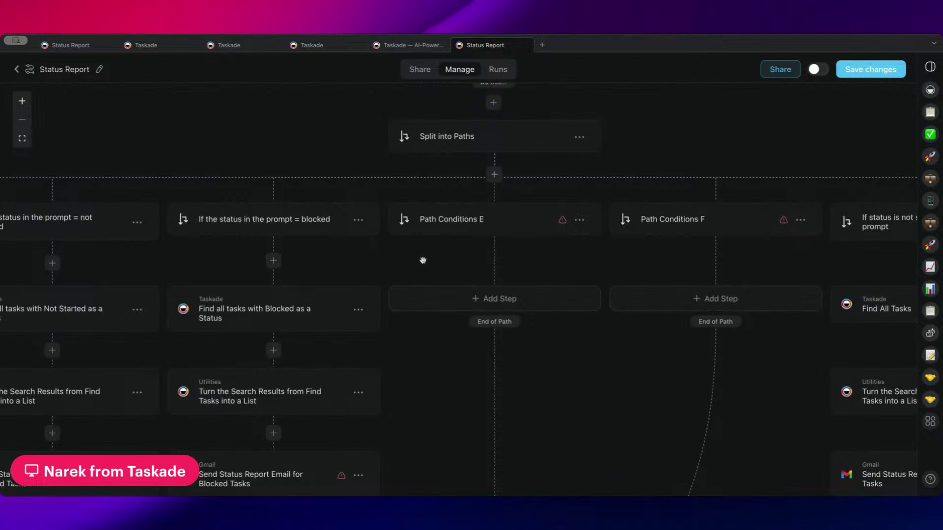
pyautogui.hscroll(3, 423, 261)
pyautogui.hscroll(15, 423, 260)
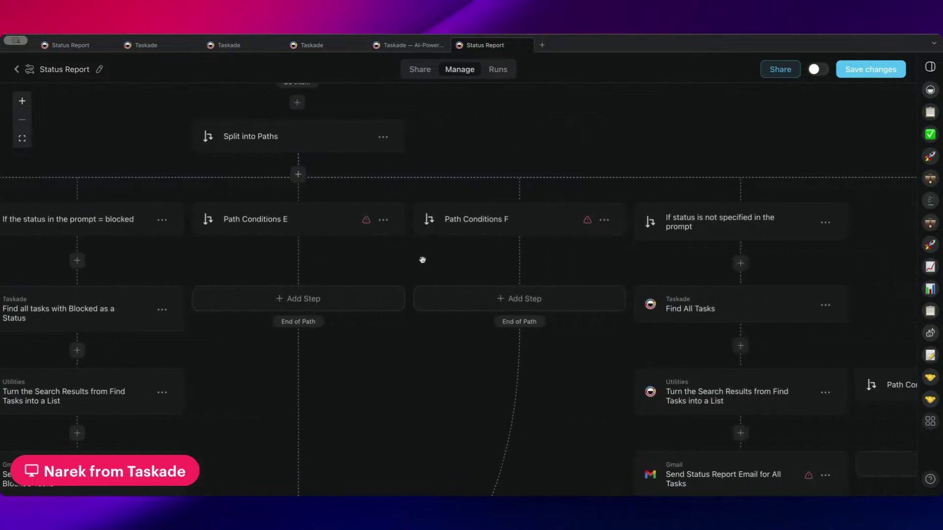
pyautogui.scroll(-4, 421, 262)
pyautogui.hscroll(10, 420, 264)
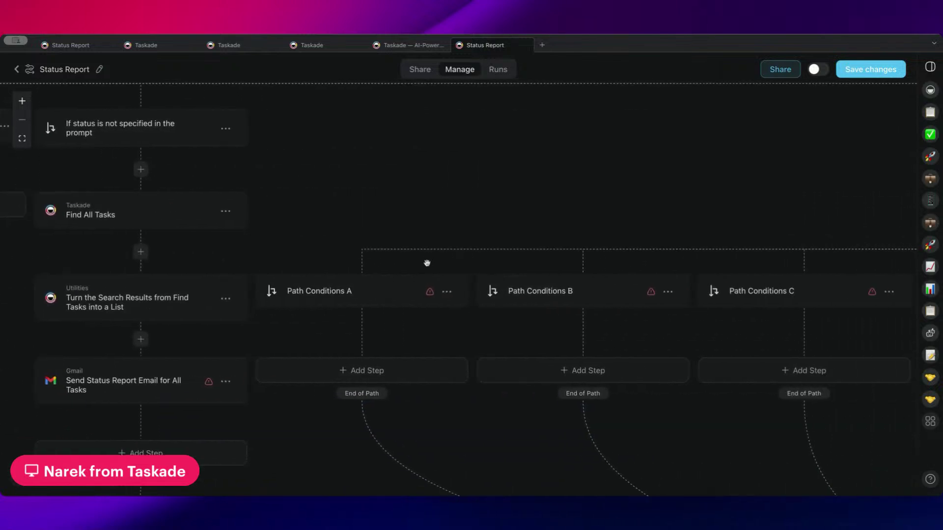
pyautogui.hscroll(11, 540, 255)
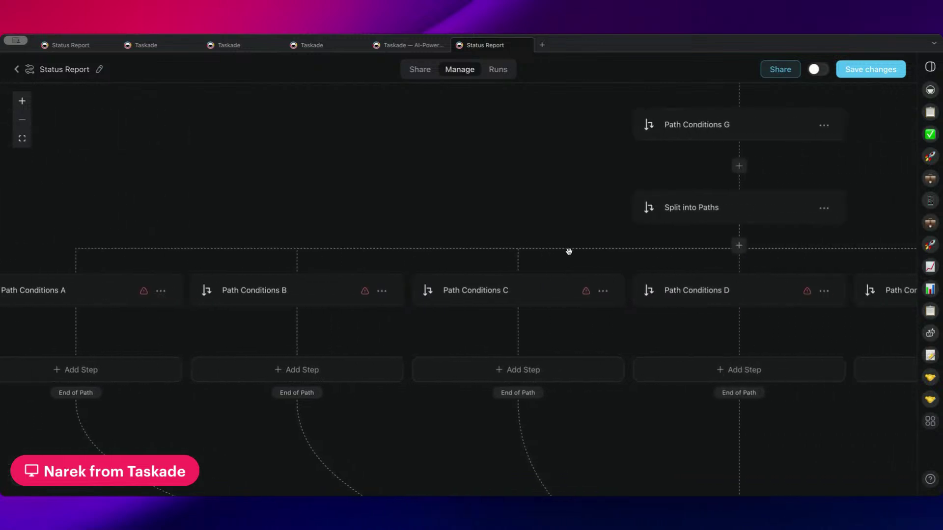
pyautogui.hscroll(9, 568, 251)
pyautogui.scroll(6, 565, 251)
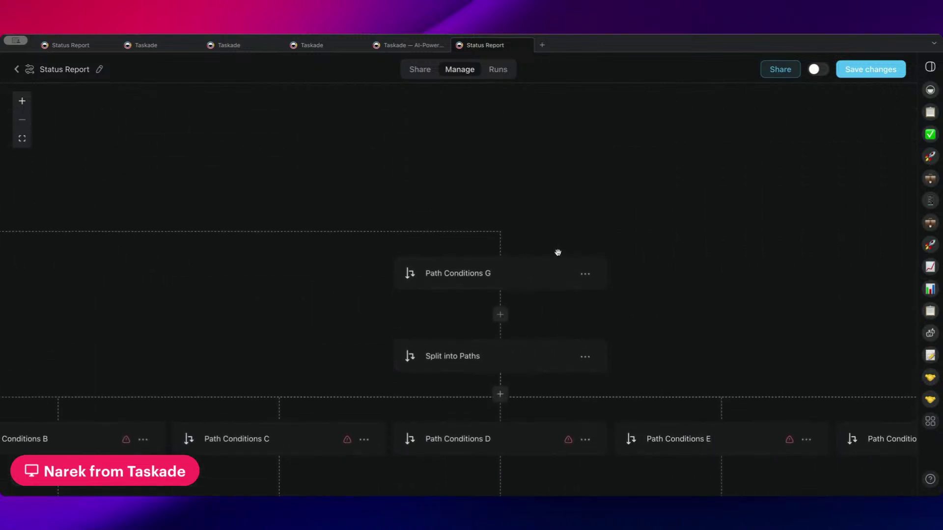
pyautogui.hscroll(-18, 562, 249)
pyautogui.hscroll(-20, 585, 249)
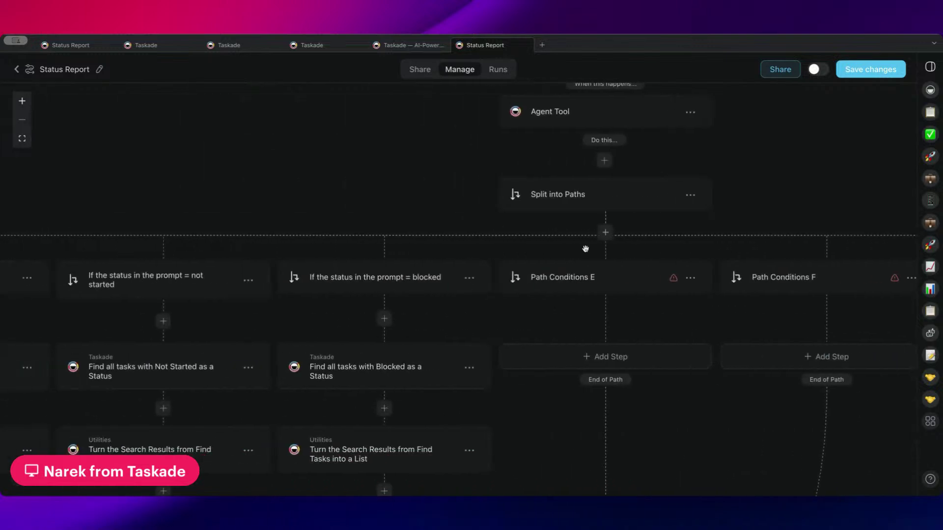
pyautogui.hscroll(20, 585, 249)
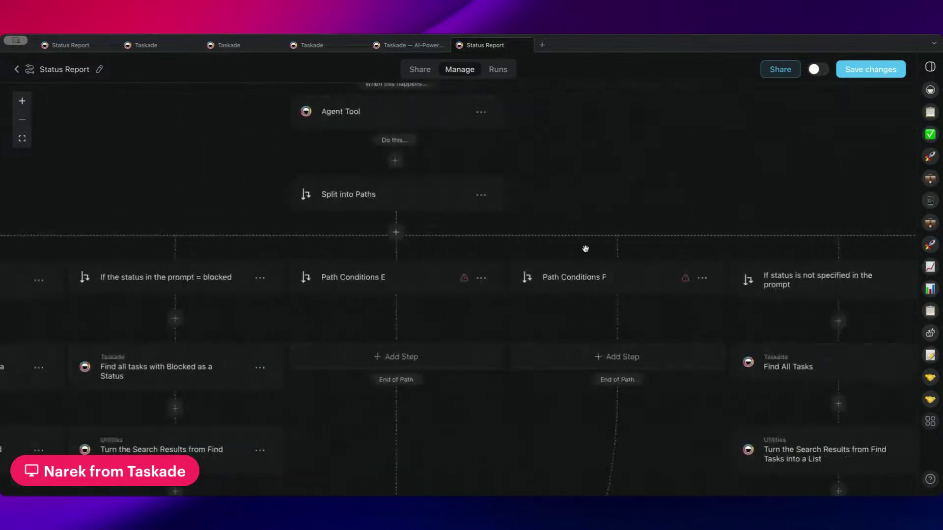
pyautogui.hscroll(-16, 585, 248)
pyautogui.scroll(-5, 585, 249)
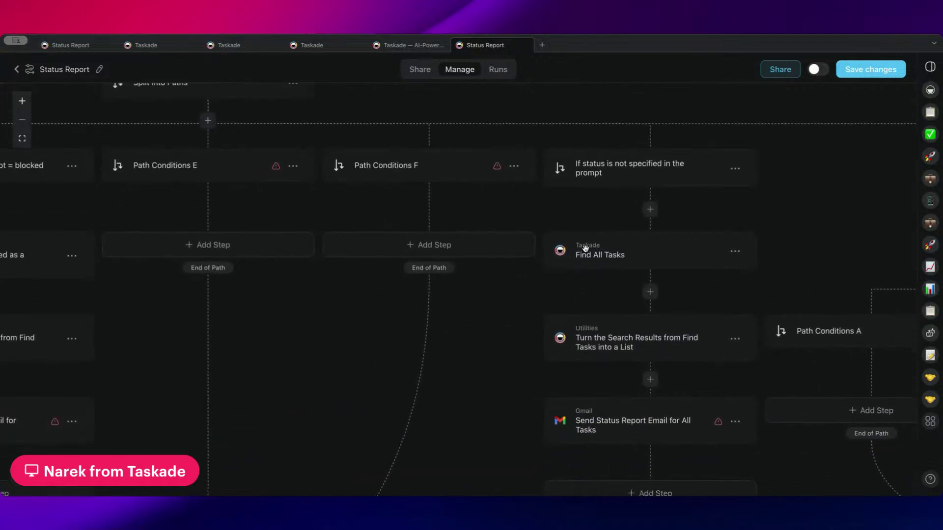
# - Zoom out to survey the whole workflow, then leave the Status Report automation editor
pyautogui.hotkey('ctrl', '-')
pyautogui.hotkey('ctrl', '-')
pyautogui.hotkey('ctrl', '-')
pyautogui.hotkey('ctrl', '-')
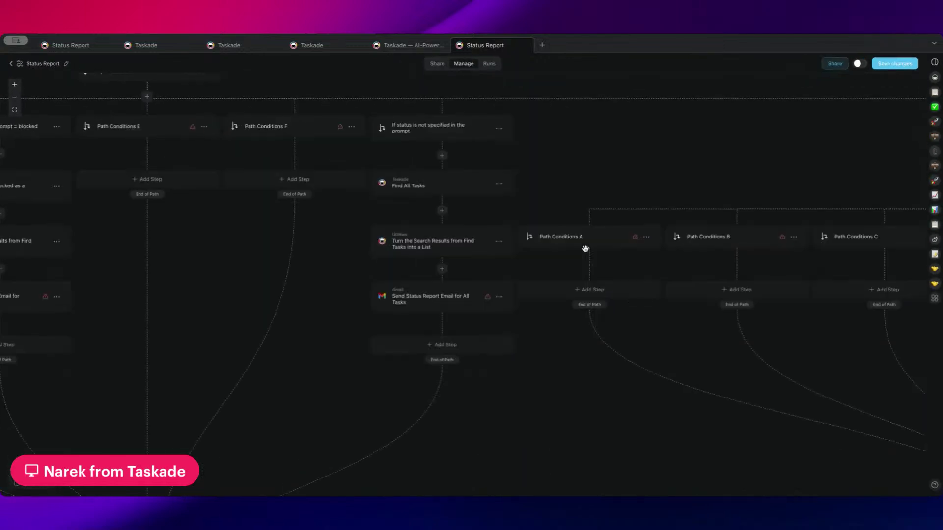
pyautogui.scroll(4, 585, 249)
pyautogui.hscroll(-16, 585, 248)
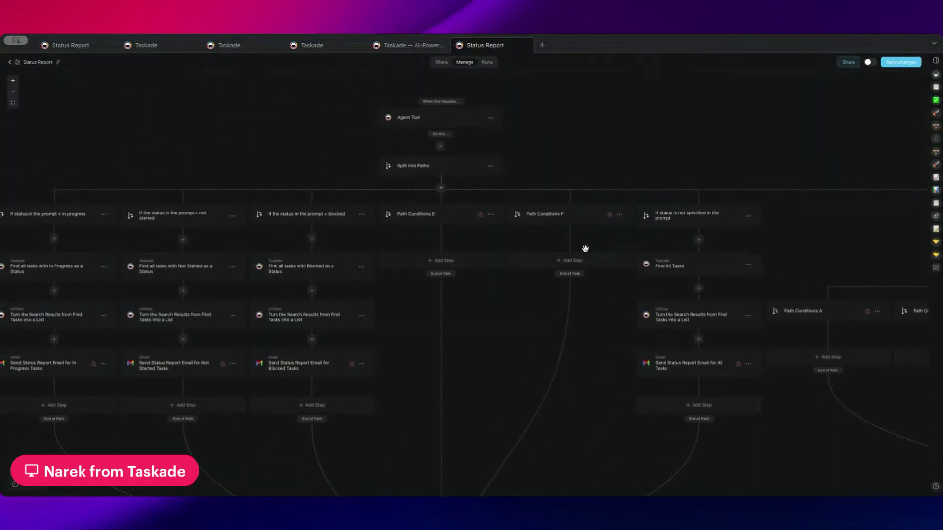
pyautogui.hscroll(1, 585, 249)
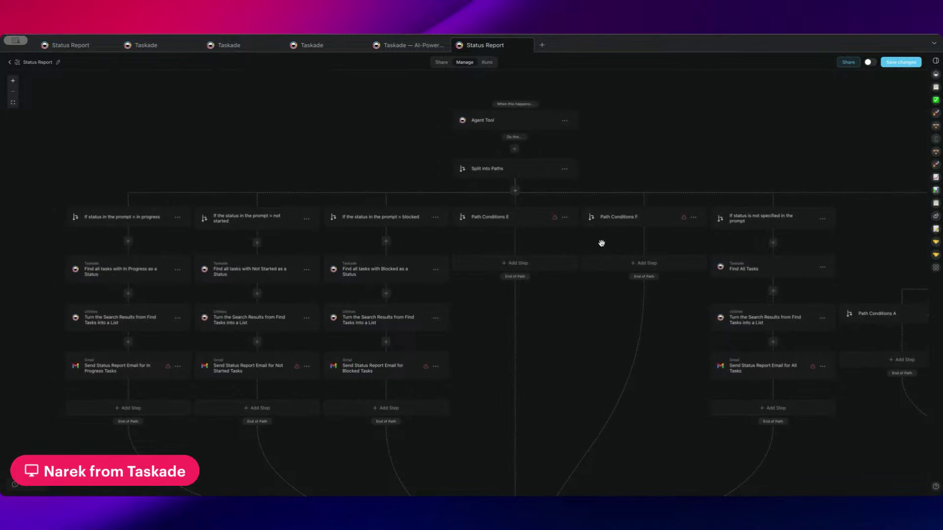
pyautogui.click(10, 63)
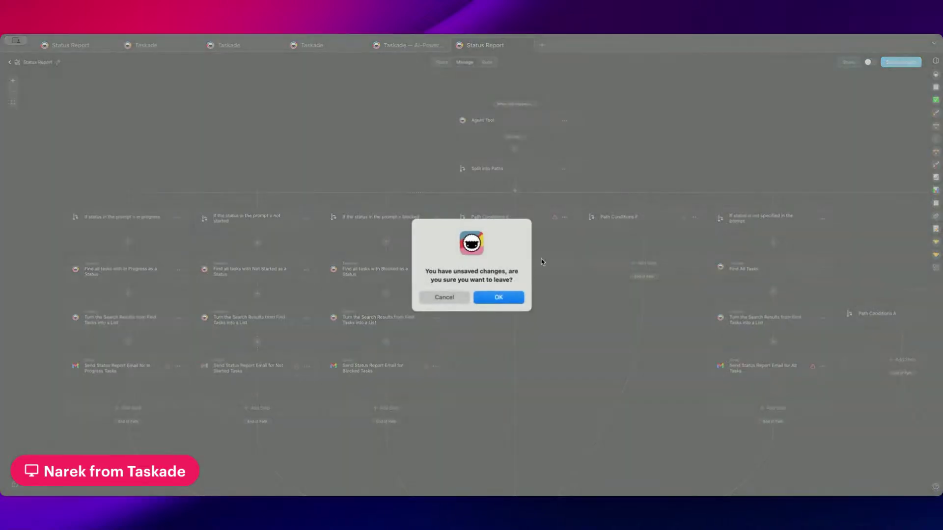
# - Leave without saving, restore normal zoom, and briefly check the Client Intake Agent's chat
pyautogui.click(508, 295)
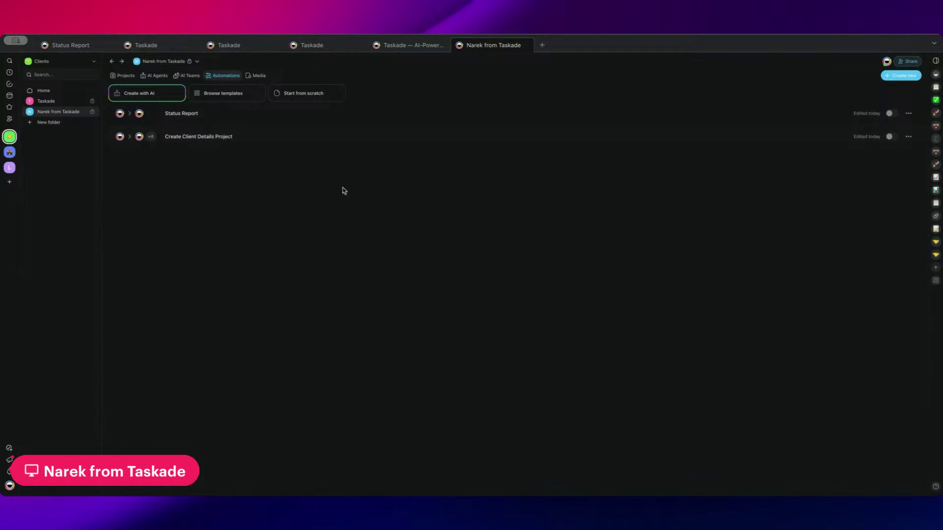
pyautogui.press('super+equal')
pyautogui.press('super+equal')
pyautogui.press('super+equal')
pyautogui.press('super+equal')
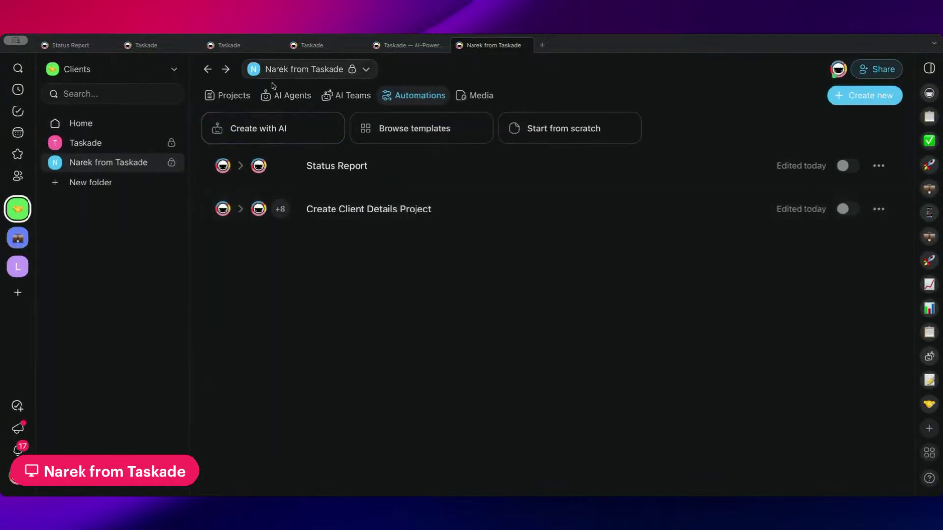
pyautogui.click(308, 98)
pyautogui.click(316, 168)
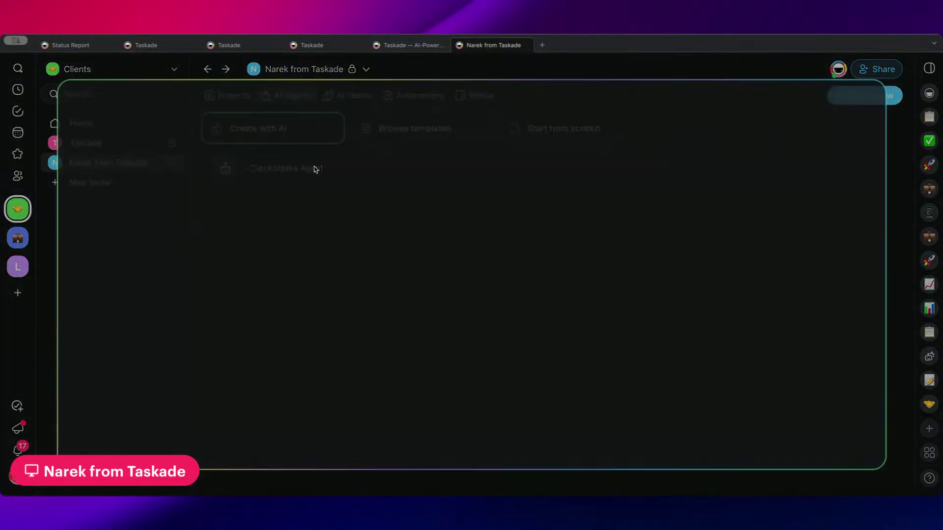
pyautogui.press('Escape')
# - Switch to the Taskade workspace's projects and open Go-to-Market Strategy
pyautogui.click(233, 96)
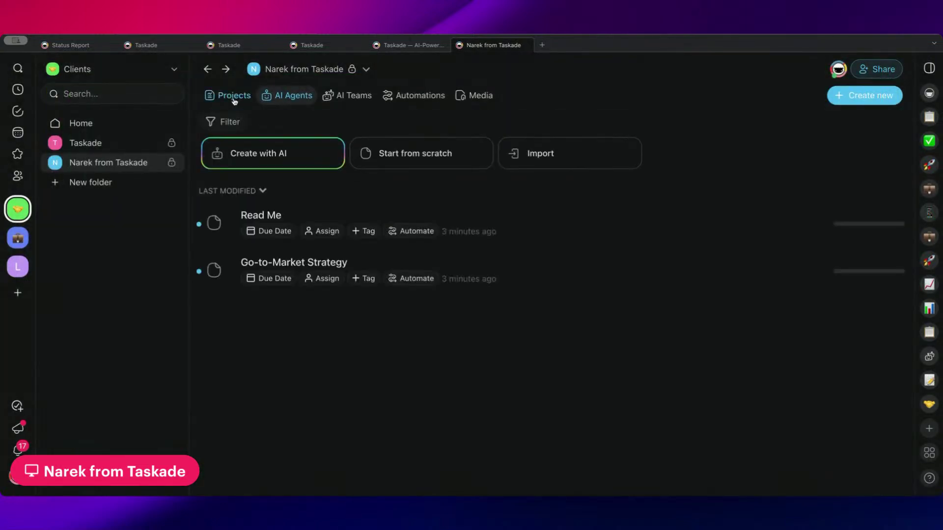
pyautogui.click(115, 148)
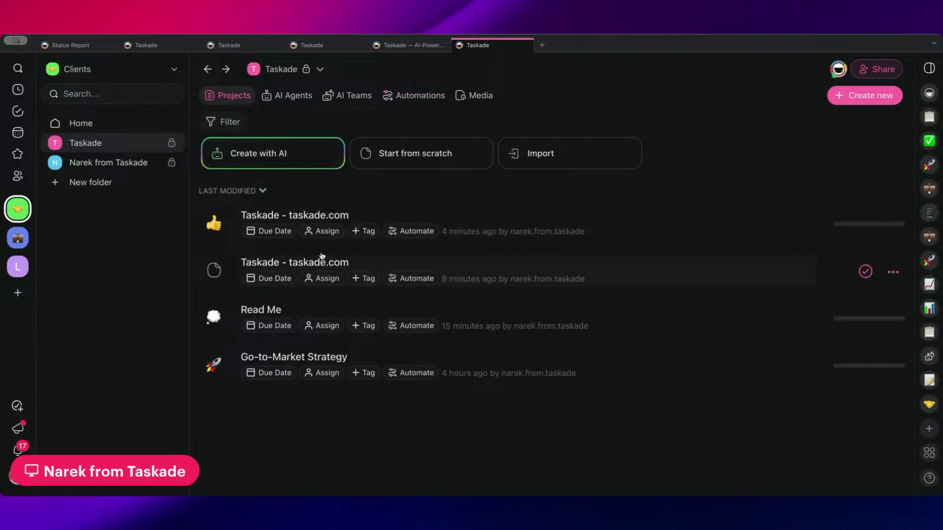
pyautogui.click(326, 356)
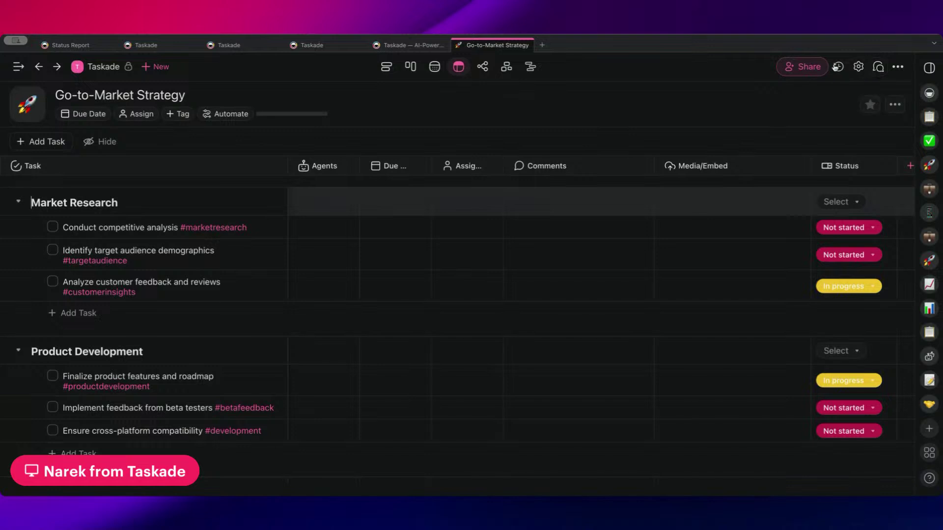
# - Check the Go-to-Market Strategy project's edit history and AI History, then close the panel
pyautogui.click(838, 67)
pyautogui.click(830, 101)
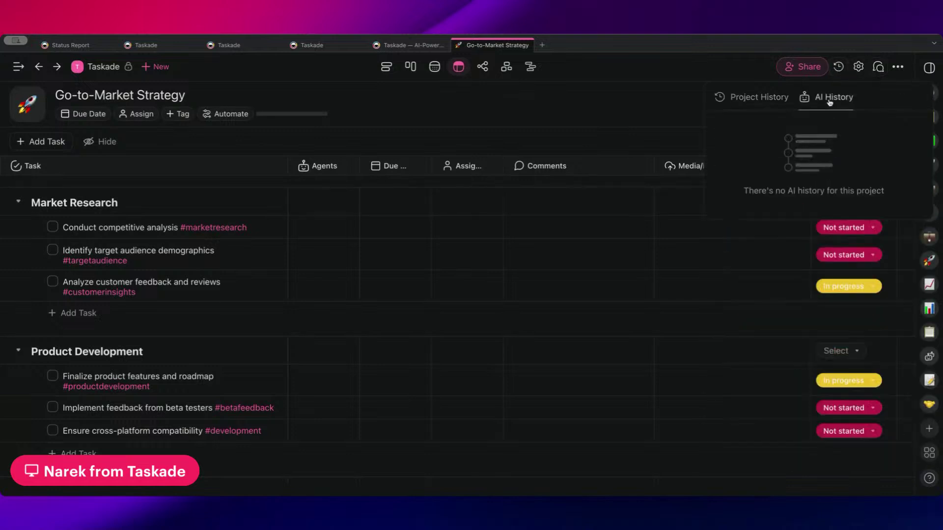
pyautogui.click(629, 110)
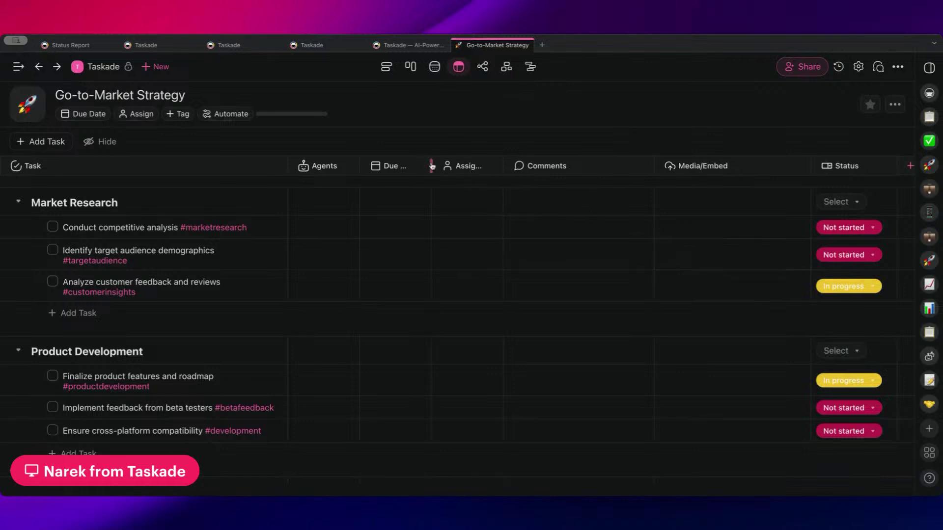
# - Widen the Due Date, Assignee and Agents columns, then return to the Taskade project list
pyautogui.moveTo(431, 165); pyautogui.dragTo(464, 166)
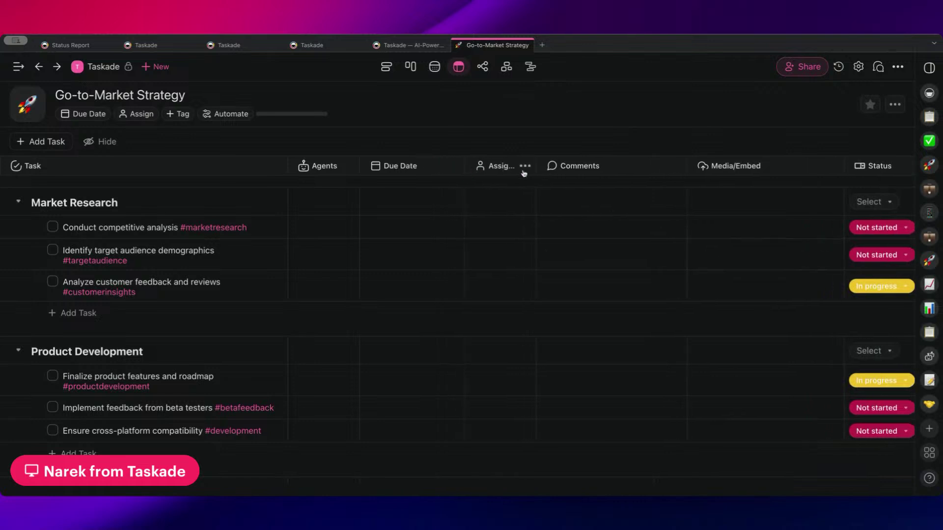
pyautogui.moveTo(536, 166); pyautogui.dragTo(565, 166)
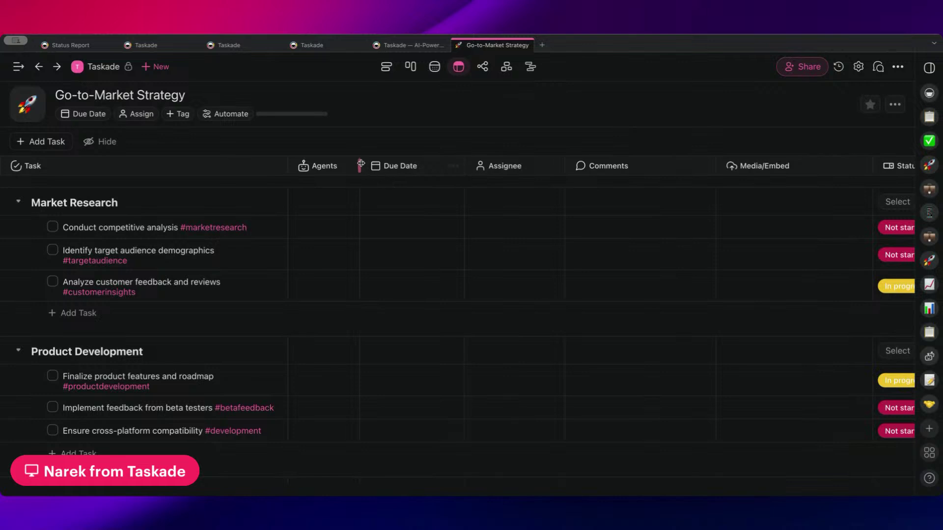
pyautogui.moveTo(360, 166); pyautogui.dragTo(393, 166)
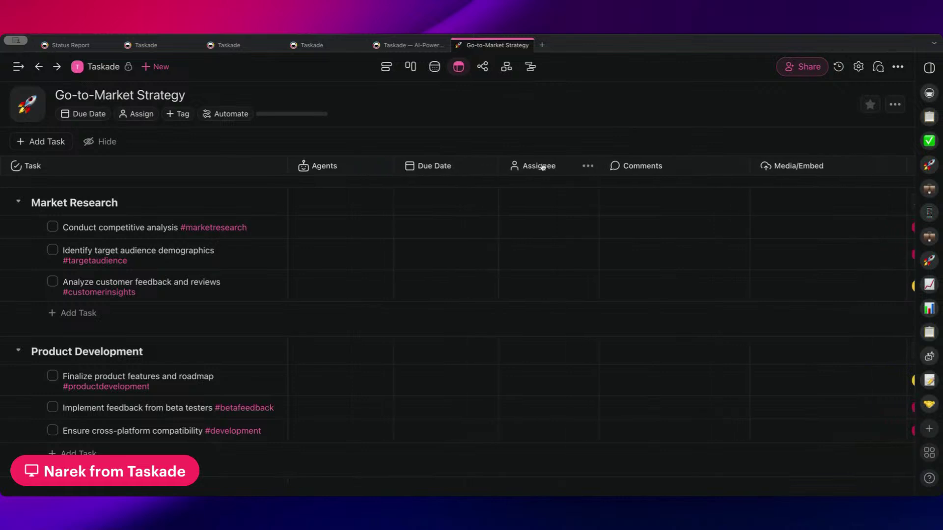
pyautogui.hscroll(3, 542, 167)
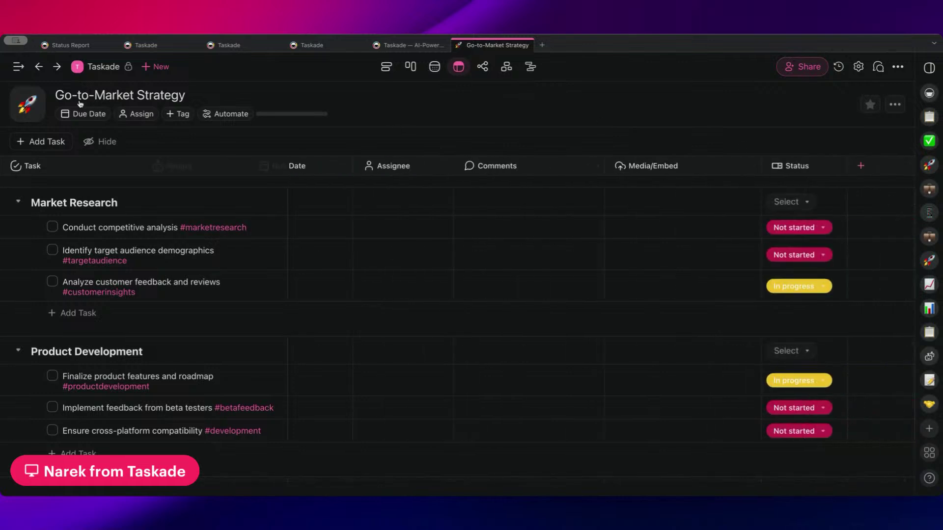
pyautogui.click(89, 74)
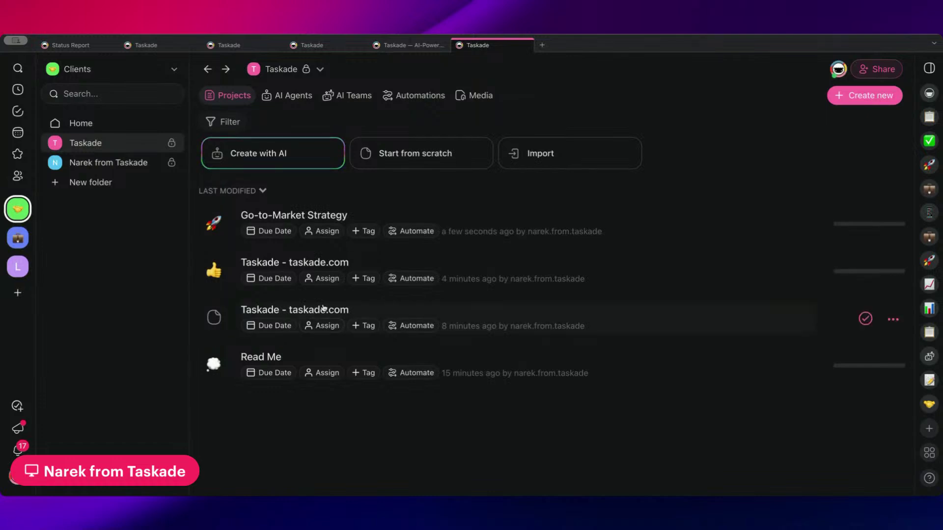
# - Open the Client Intake Agent's chat from AI Agents and close it again
pyautogui.click(285, 97)
pyautogui.click(308, 165)
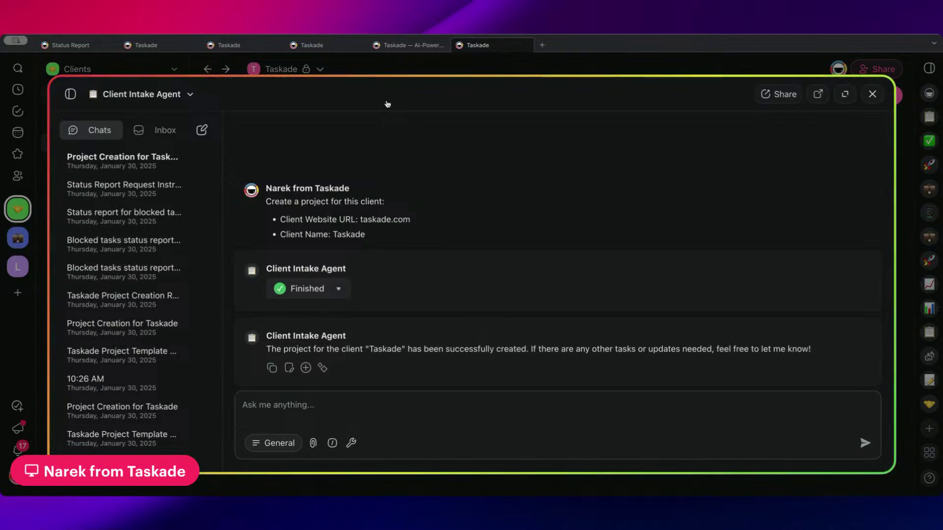
pyautogui.click(415, 68)
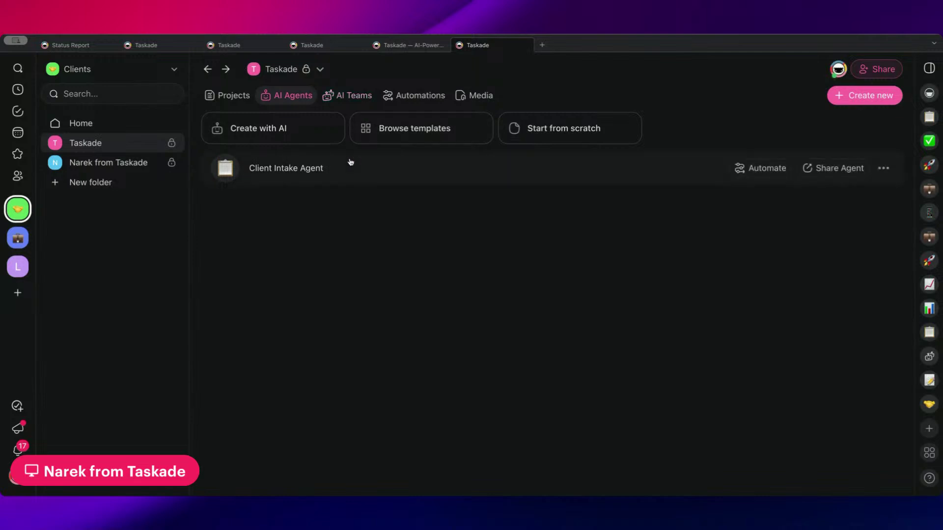
# - Duplicate the Create Client Details Project automation and open the (Copy) workflow
pyautogui.click(223, 96)
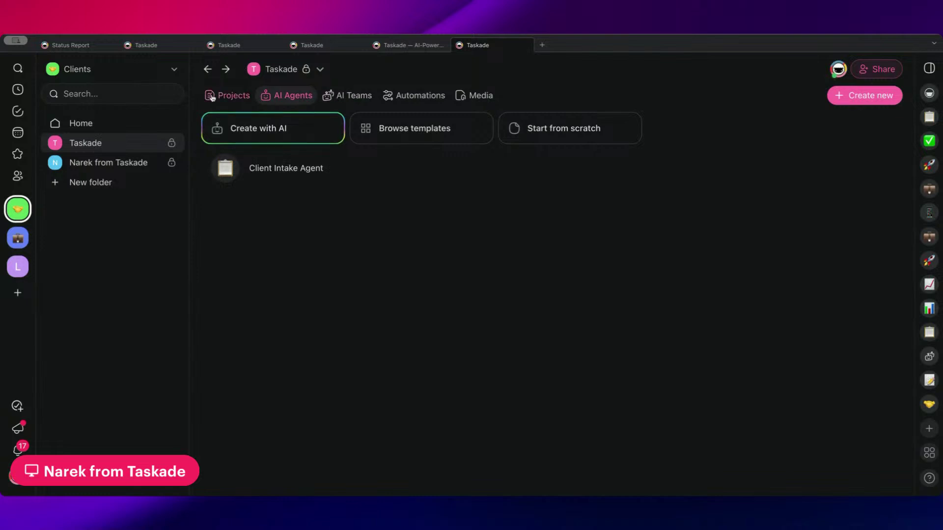
pyautogui.click(292, 95)
pyautogui.click(423, 96)
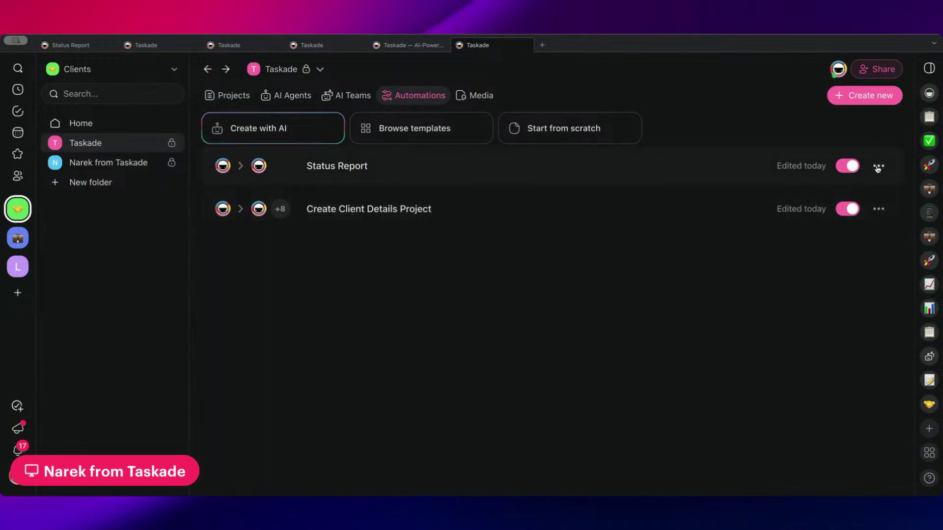
pyautogui.click(878, 210)
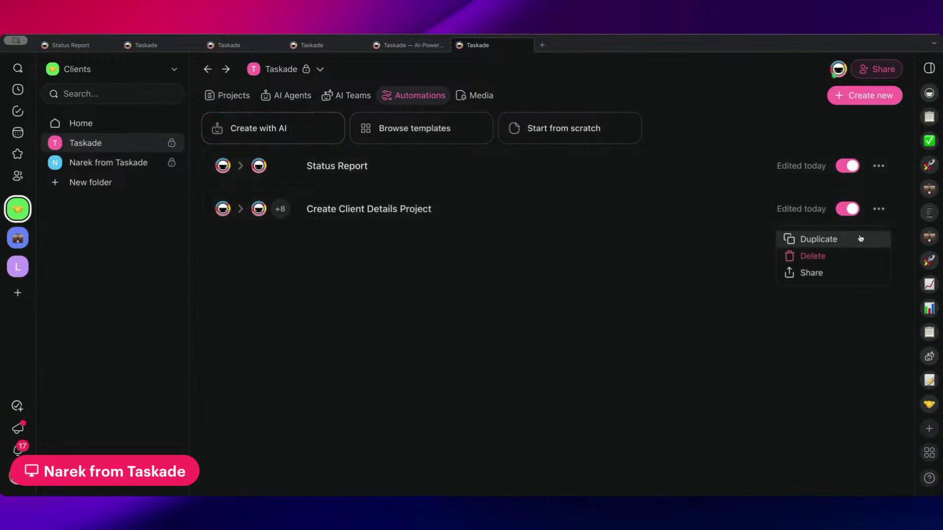
pyautogui.click(847, 240)
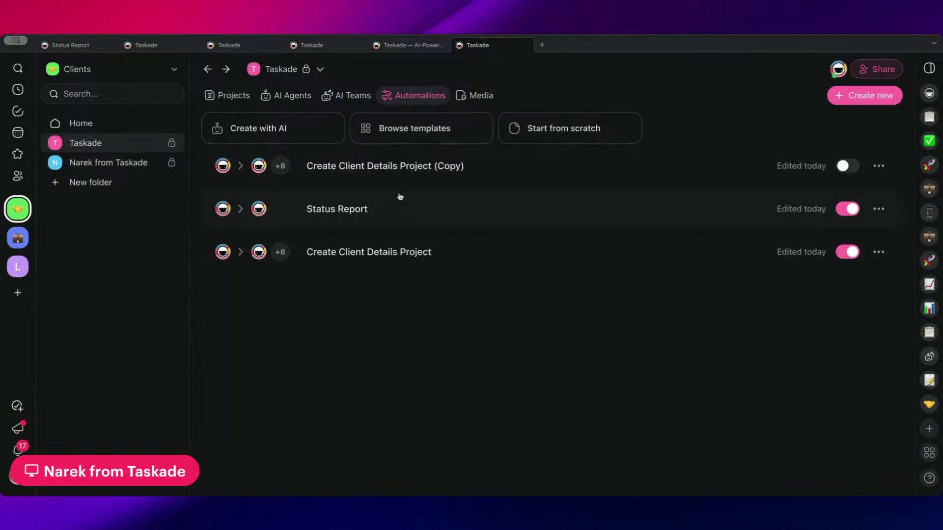
pyautogui.click(413, 180)
pyautogui.scroll(5, 387, 169)
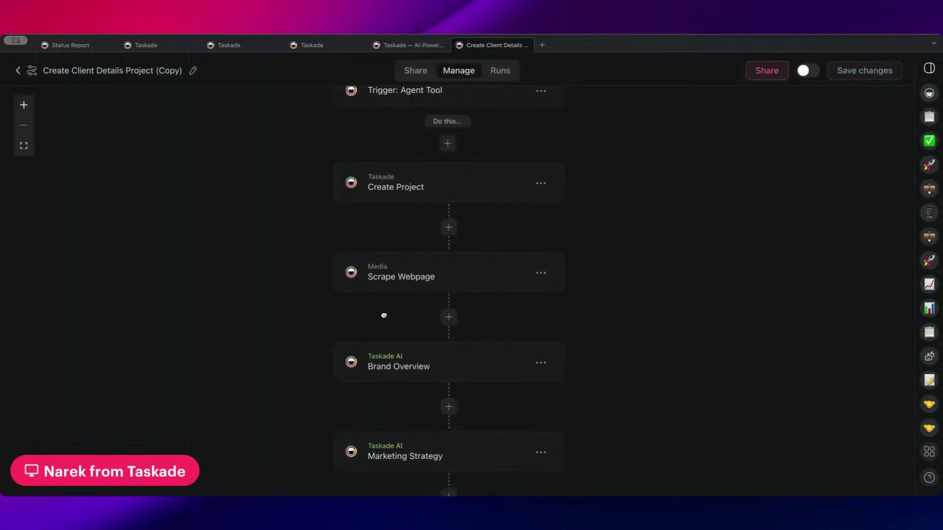
# - Delete the copy's Agent Tool trigger and add a Form trigger instead
pyautogui.scroll(3, 384, 316)
pyautogui.click(398, 224)
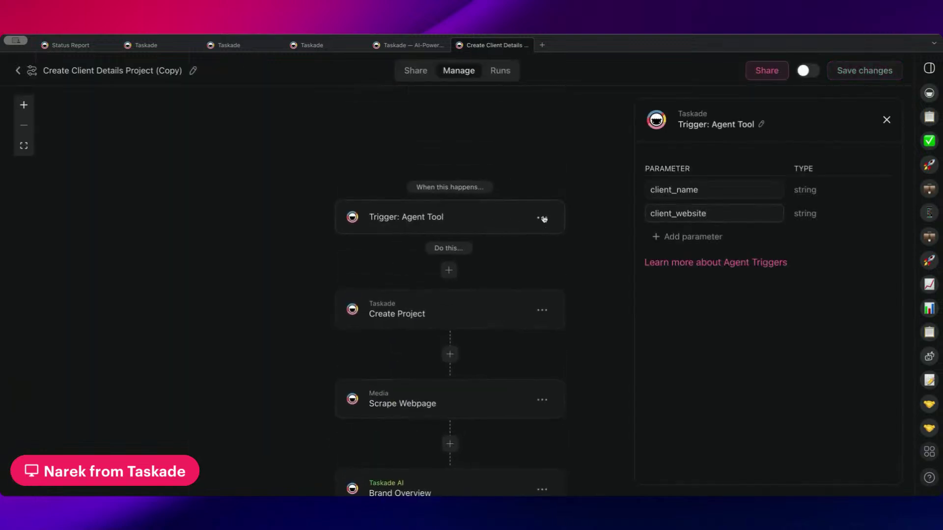
pyautogui.click(543, 219)
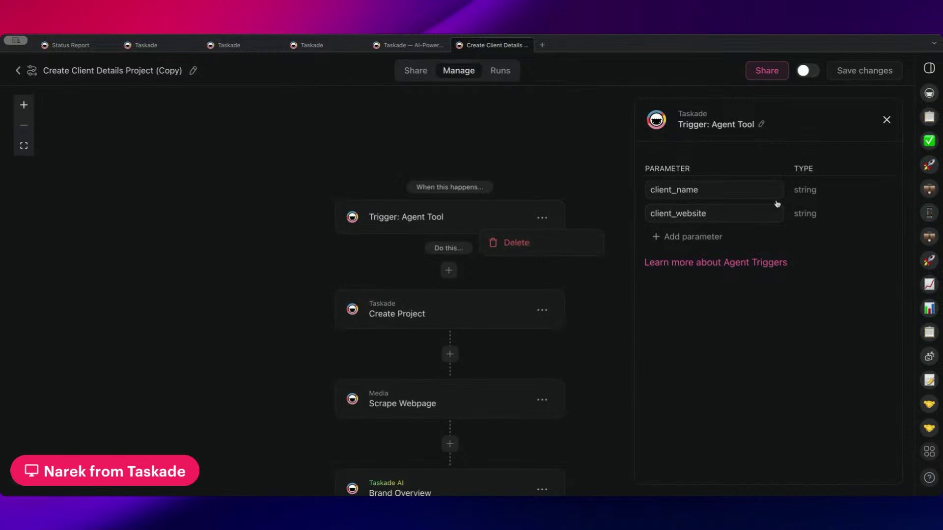
pyautogui.click(548, 250)
pyautogui.click(457, 216)
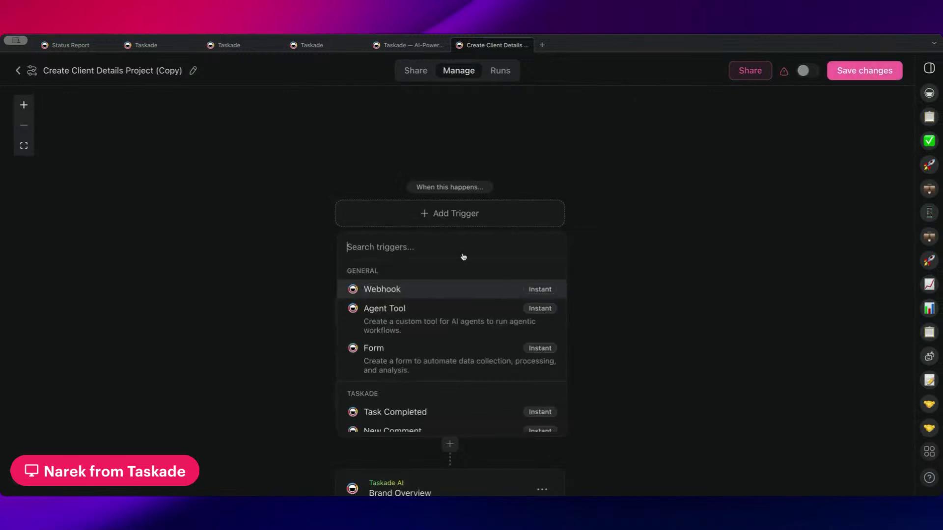
pyautogui.click(407, 363)
# - Inspect the new Form trigger, staying in the editor when warned, and open its options menu
pyautogui.scroll(-1, 791, 267)
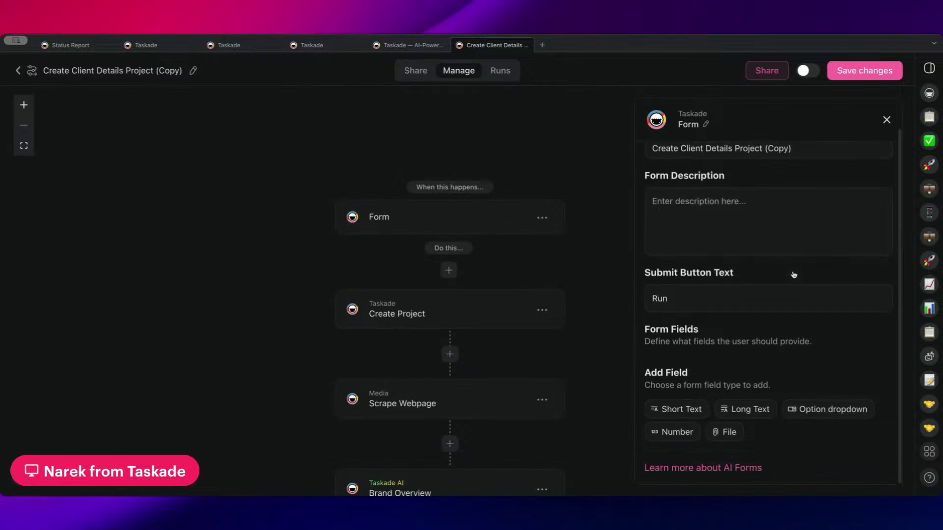
pyautogui.hscroll(2, 617, 275)
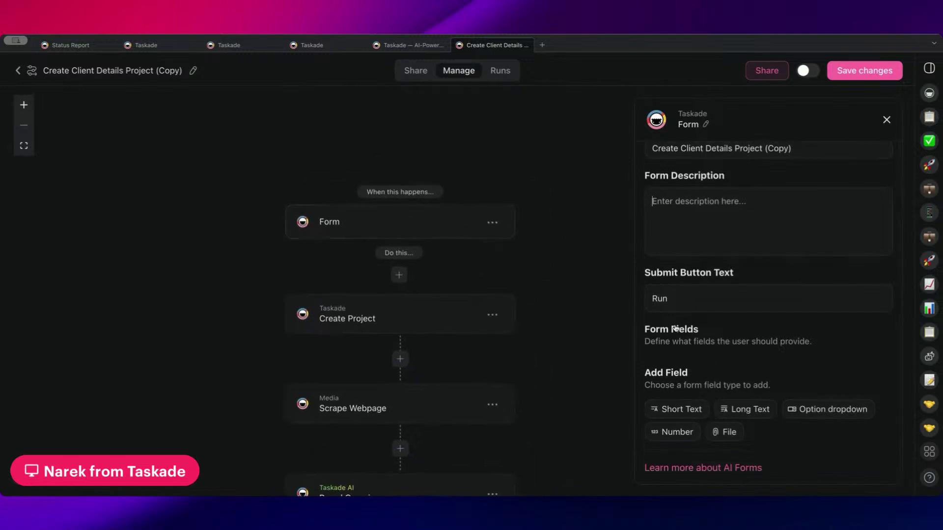
pyautogui.scroll(-2, 476, 221)
pyautogui.scroll(1, 575, 255)
pyautogui.hscroll(1, 574, 255)
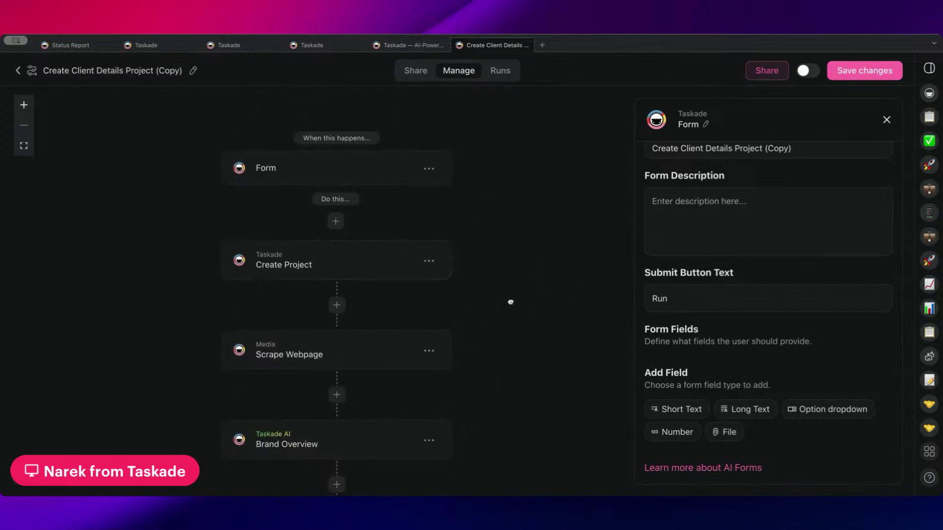
pyautogui.hscroll(-2, 569, 238)
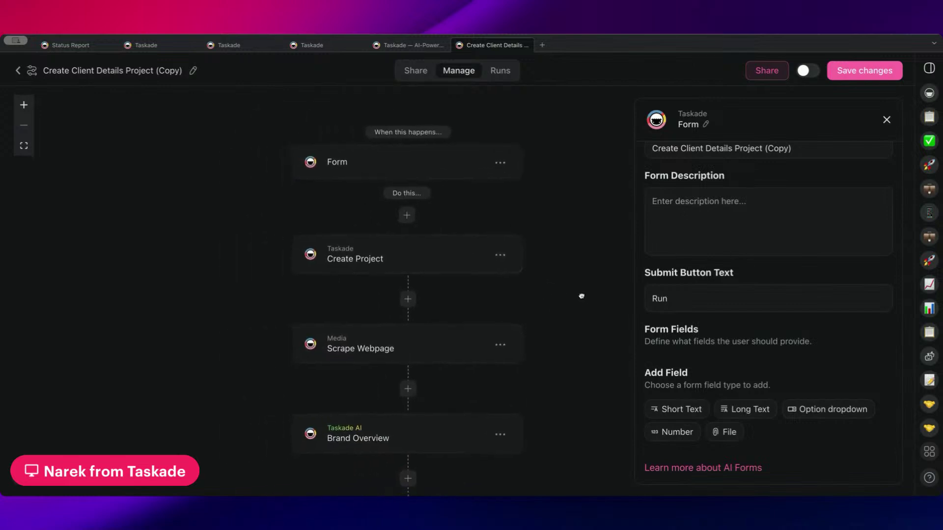
pyautogui.scroll(1, 639, 245)
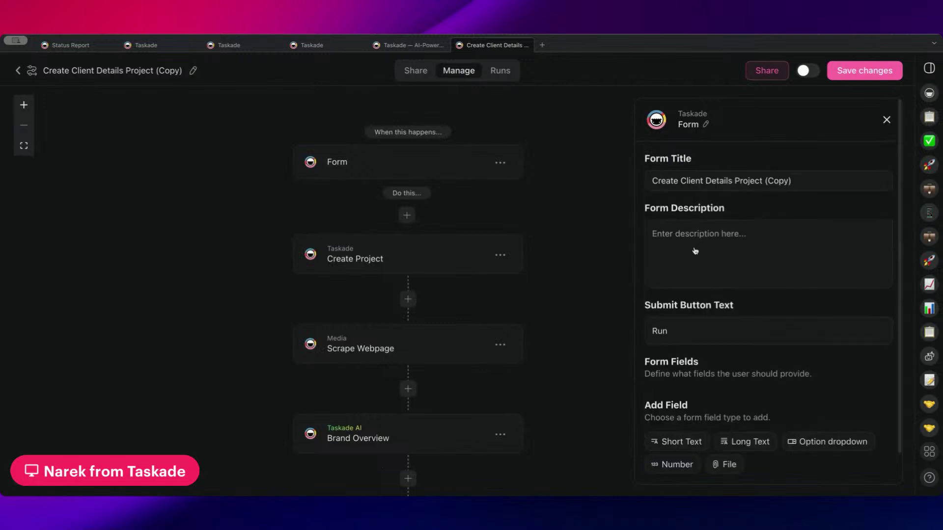
pyautogui.moveTo(653, 181); pyautogui.dragTo(768, 186)
pyautogui.click(419, 71)
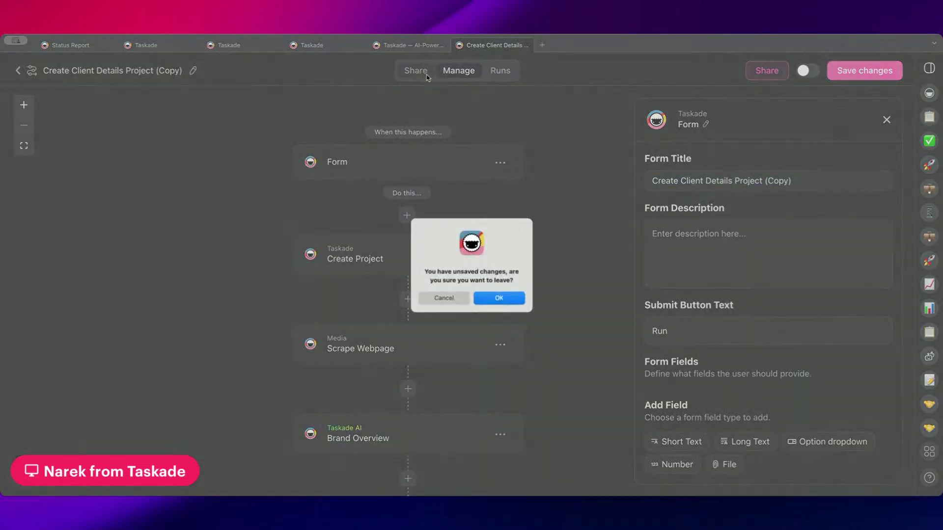
pyautogui.click(444, 298)
pyautogui.scroll(1, 432, 183)
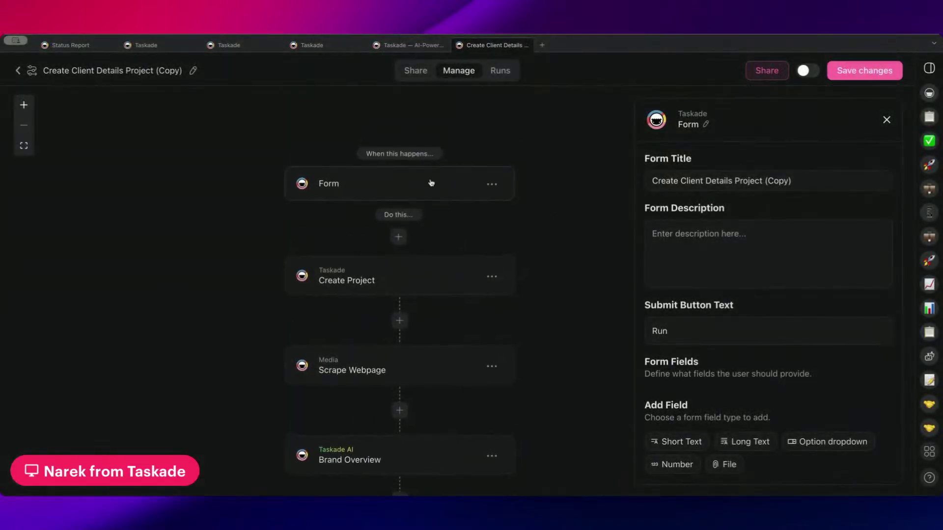
pyautogui.scroll(-2, 502, 217)
pyautogui.hscroll(-2, 490, 193)
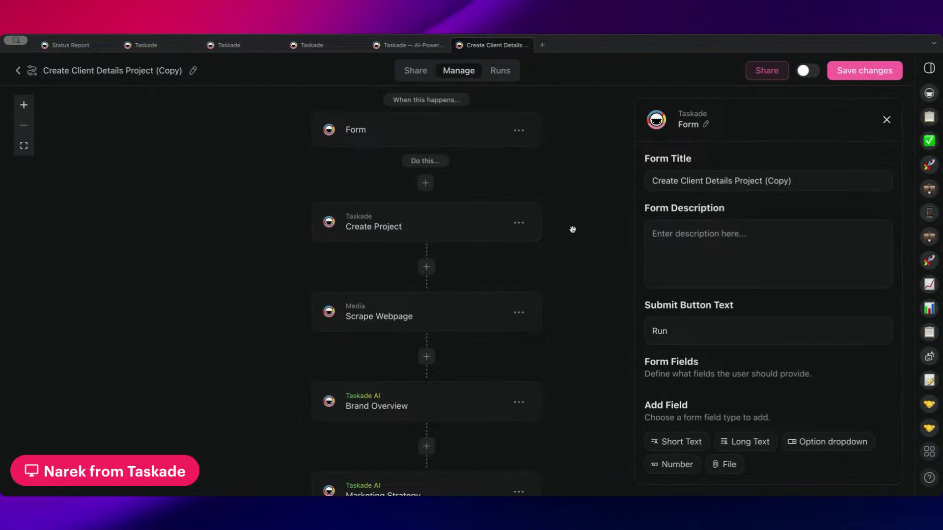
pyautogui.scroll(-10, 572, 157)
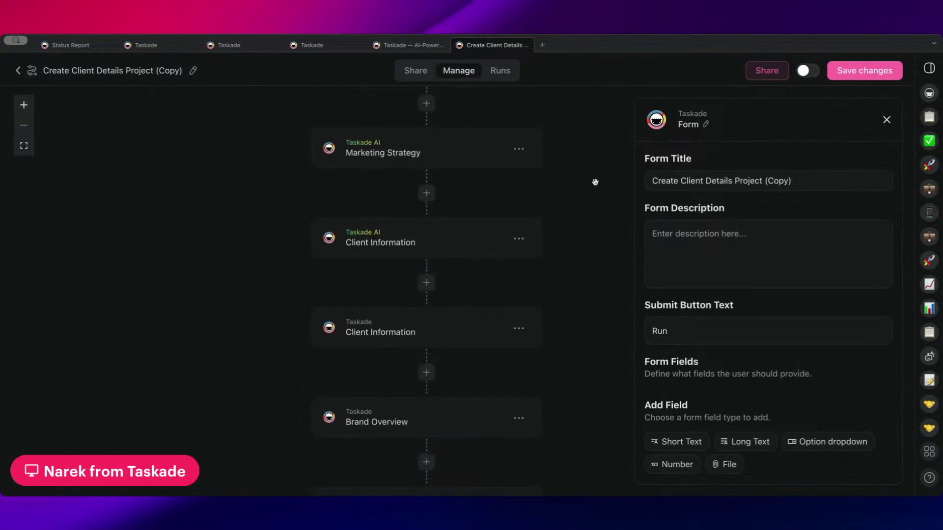
pyautogui.scroll(10, 567, 176)
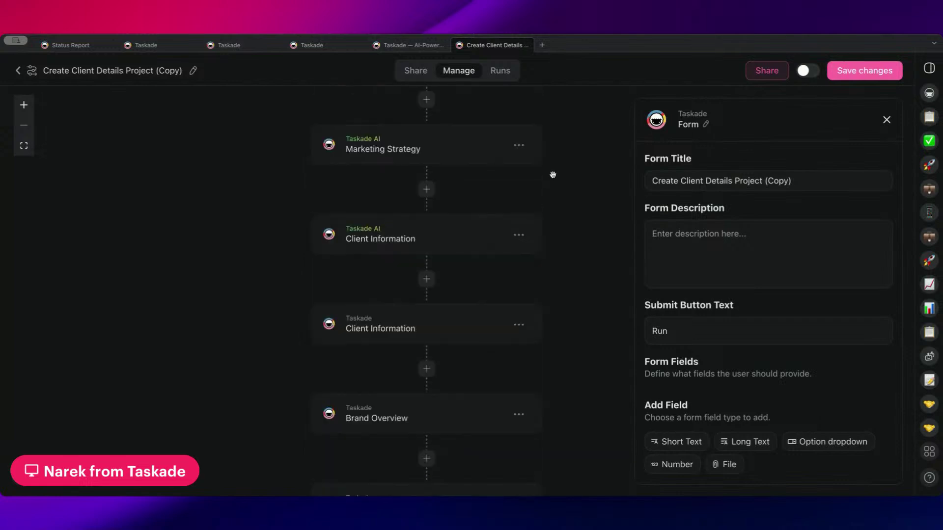
pyautogui.click(519, 204)
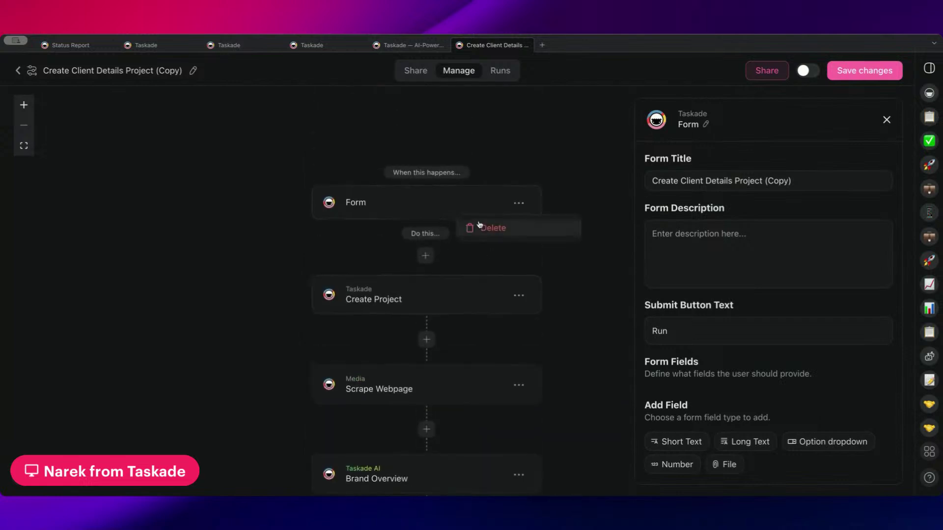
# - Delete the Form trigger and browse the Add Trigger list
pyautogui.click(480, 226)
pyautogui.click(424, 211)
pyautogui.scroll(-2, 421, 364)
pyautogui.scroll(2, 393, 290)
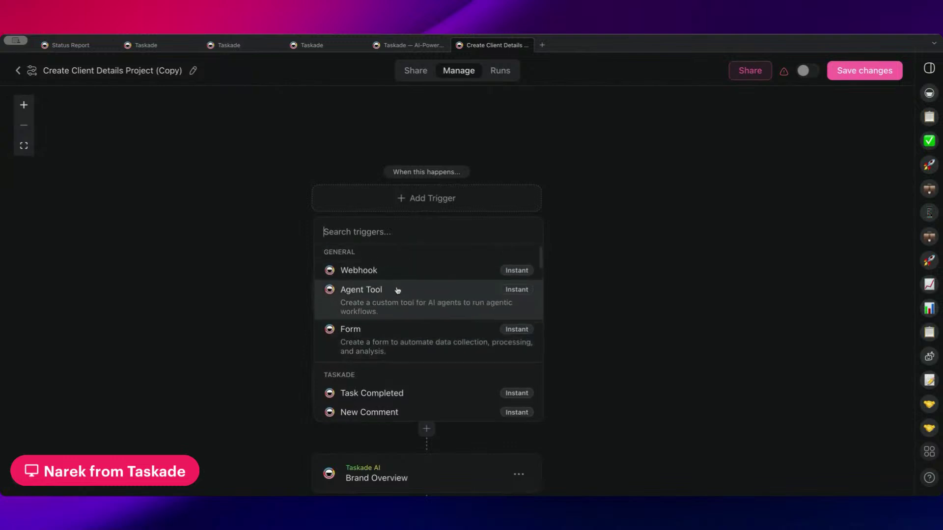
pyautogui.scroll(-2, 391, 332)
pyautogui.scroll(-5, 392, 332)
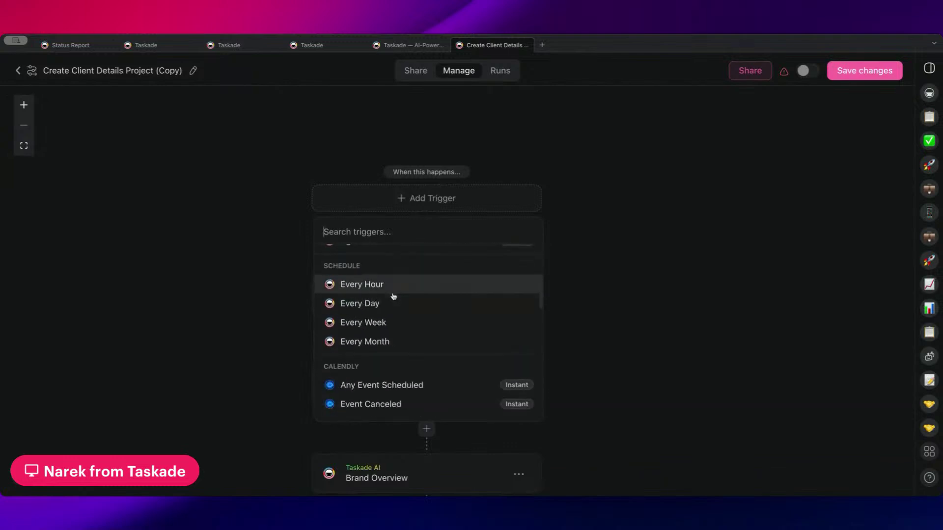
pyautogui.scroll(1, 392, 299)
pyautogui.scroll(-6, 391, 341)
pyautogui.scroll(10, 400, 332)
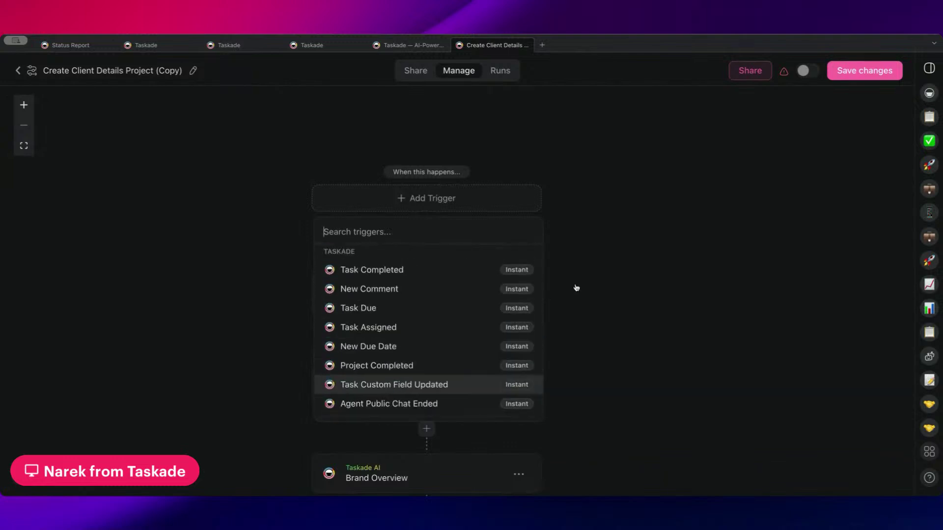
# - Close the trigger list without choosing and leave the editor, discarding changes
pyautogui.click(594, 250)
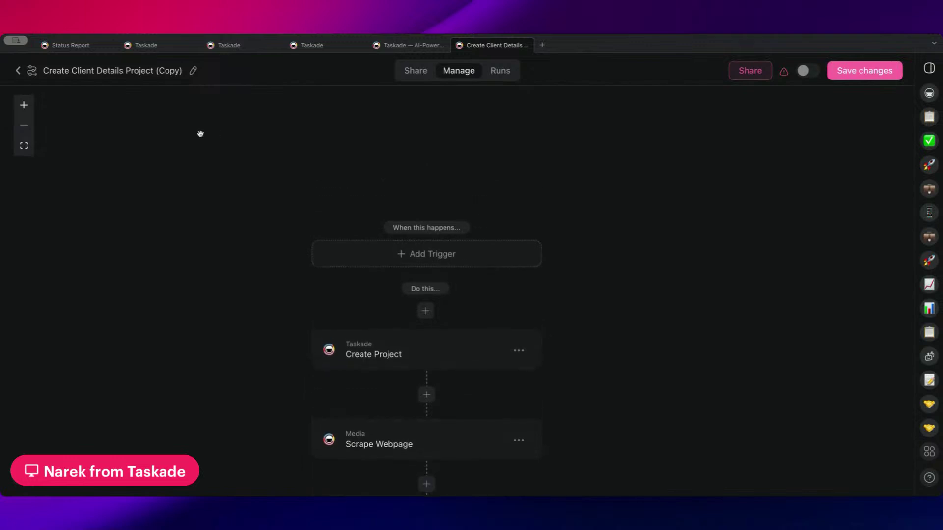
pyautogui.click(19, 72)
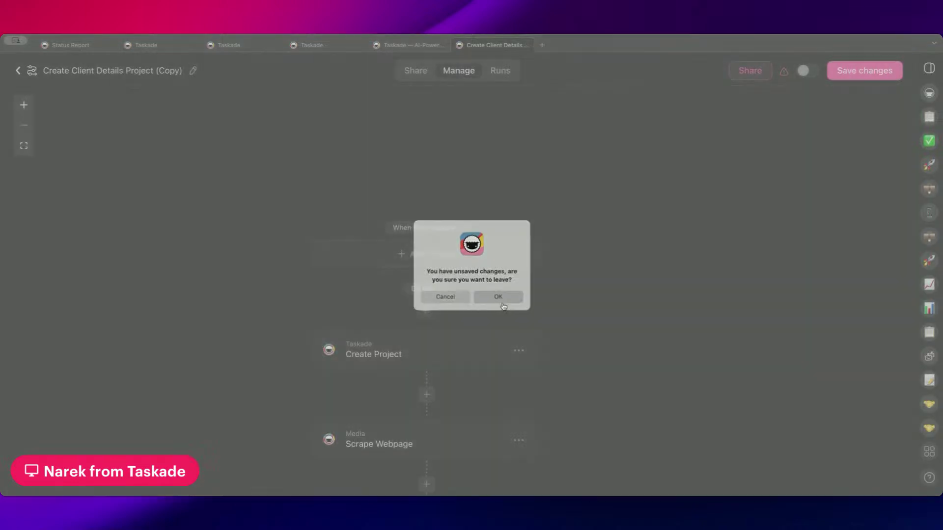
pyautogui.click(515, 298)
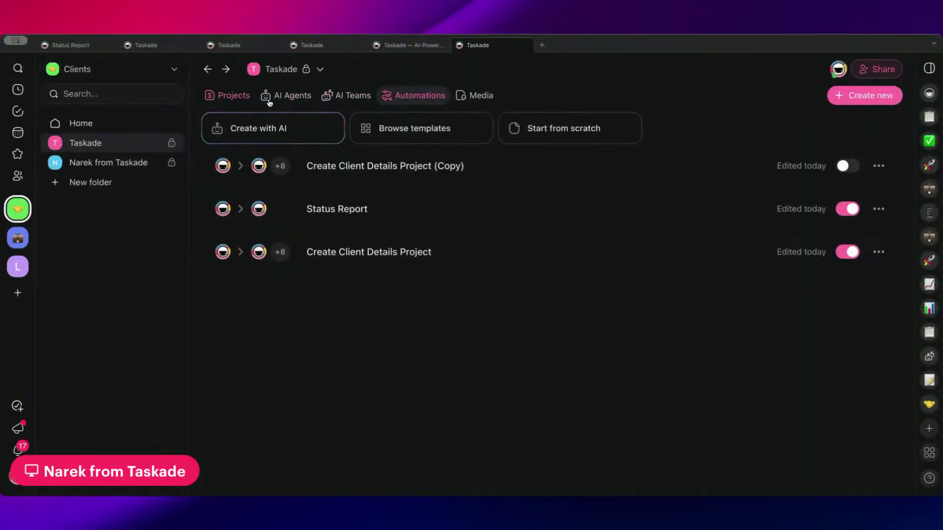
# - Reopen the copied automation and browse the new-step action list without adding anything
pyautogui.click(356, 167)
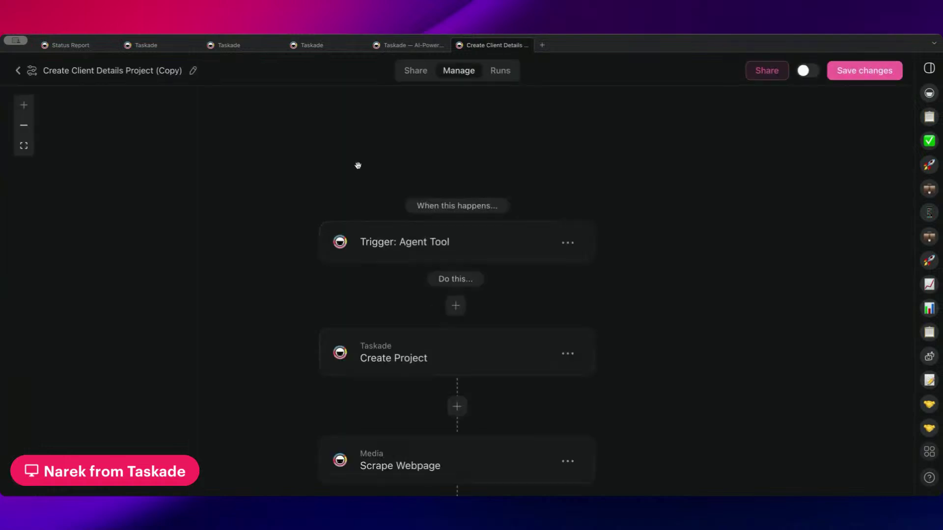
pyautogui.scroll(-8, 459, 237)
pyautogui.scroll(-10, 467, 264)
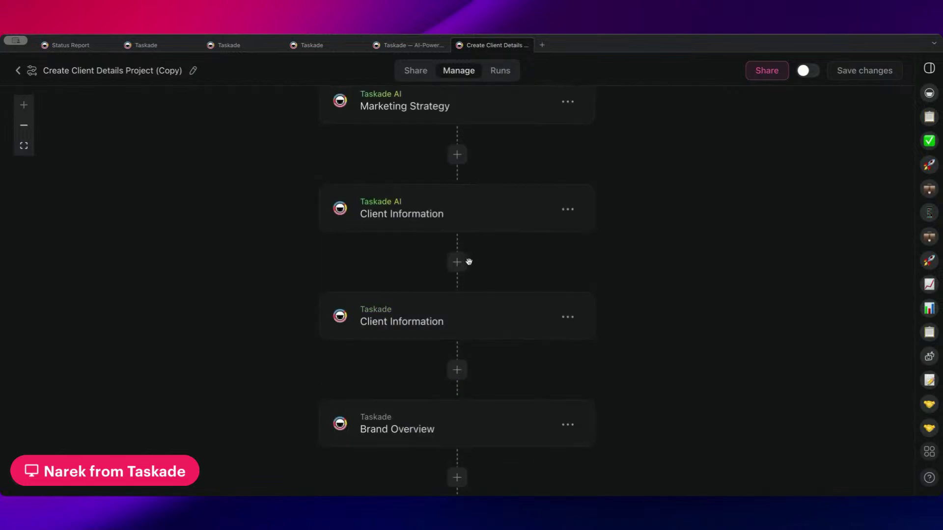
pyautogui.scroll(-2, 470, 262)
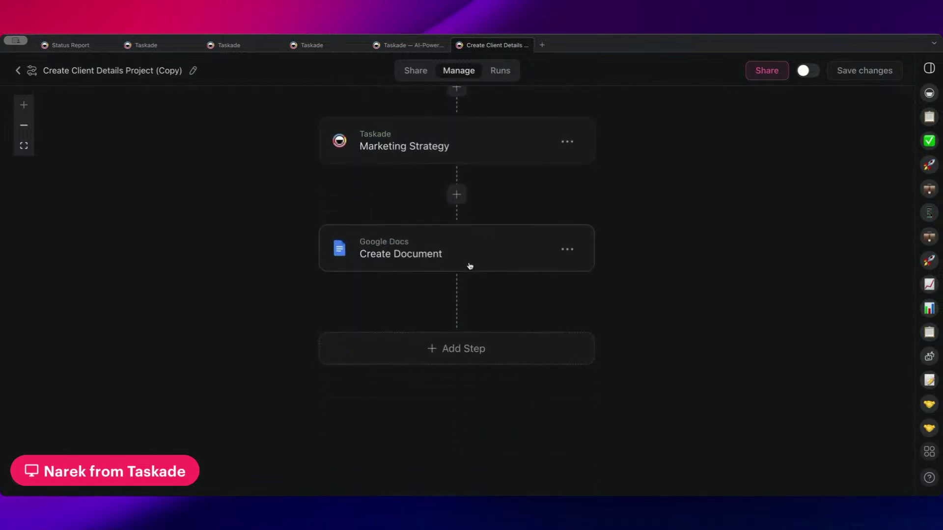
pyautogui.scroll(-2, 379, 355)
pyautogui.click(515, 322)
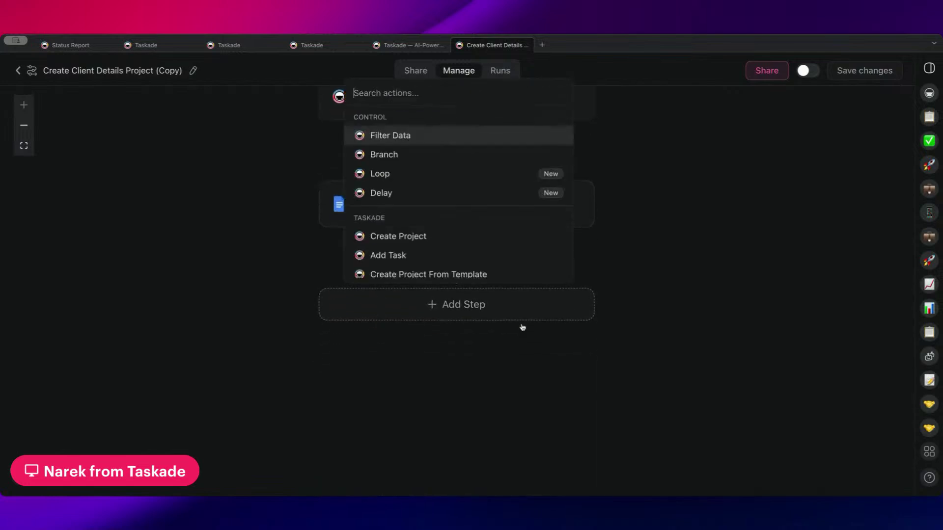
pyautogui.scroll(-2, 454, 216)
pyautogui.scroll(1, 456, 226)
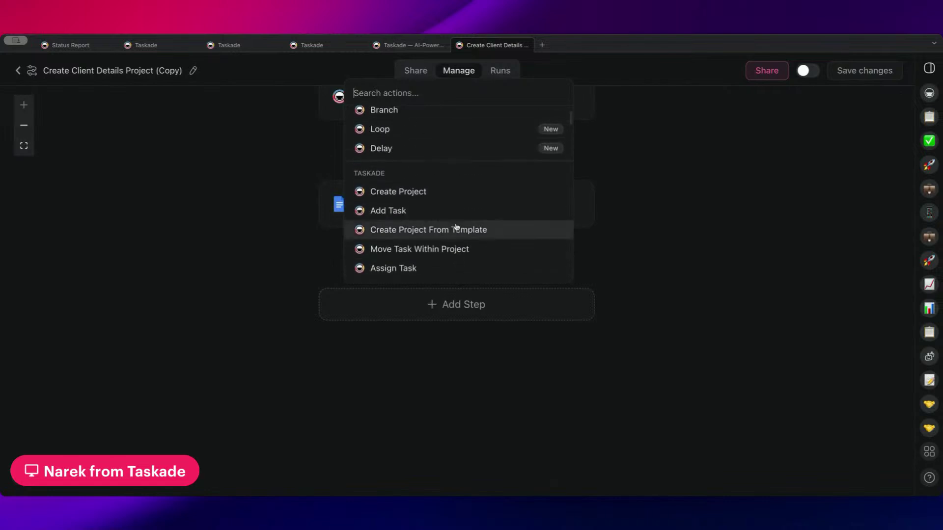
pyautogui.click(214, 264)
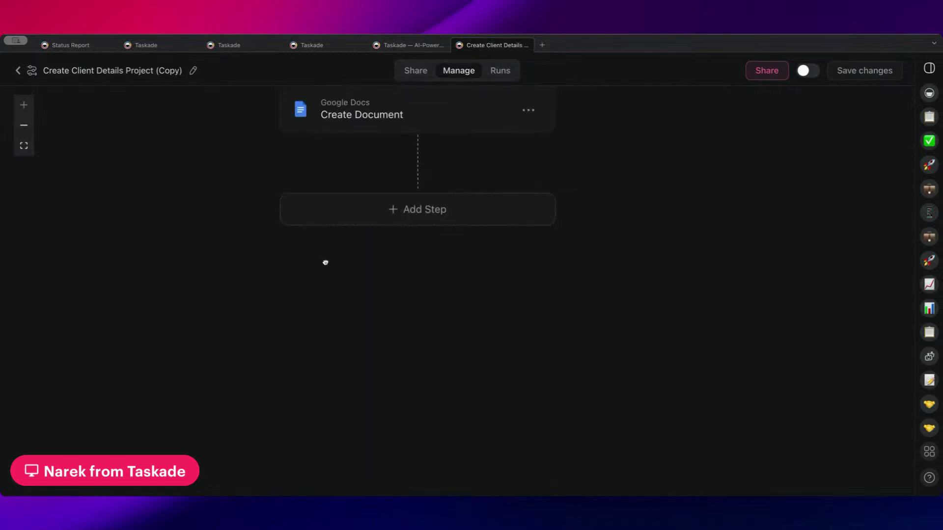
# - Delete the Agent Tool trigger and make a Form the flow's trigger
pyautogui.scroll(8, 362, 295)
pyautogui.scroll(10, 457, 209)
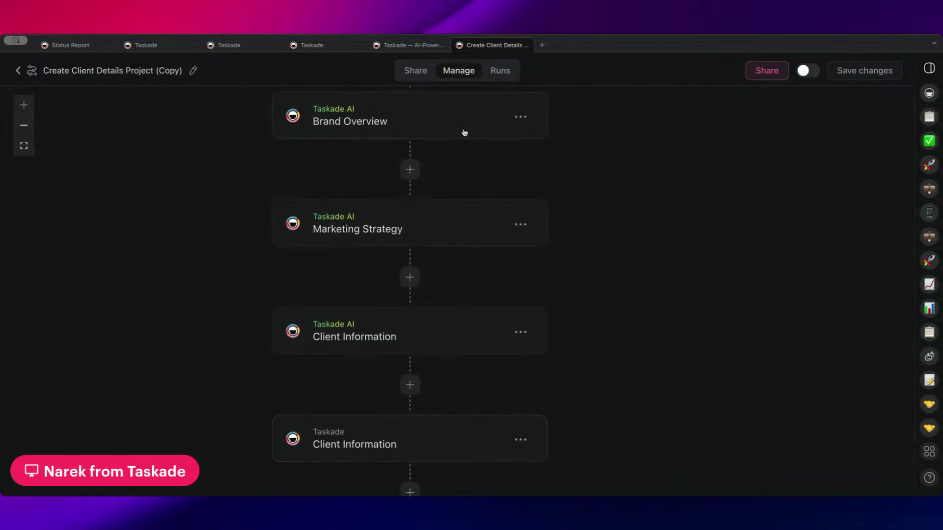
pyautogui.click(451, 182)
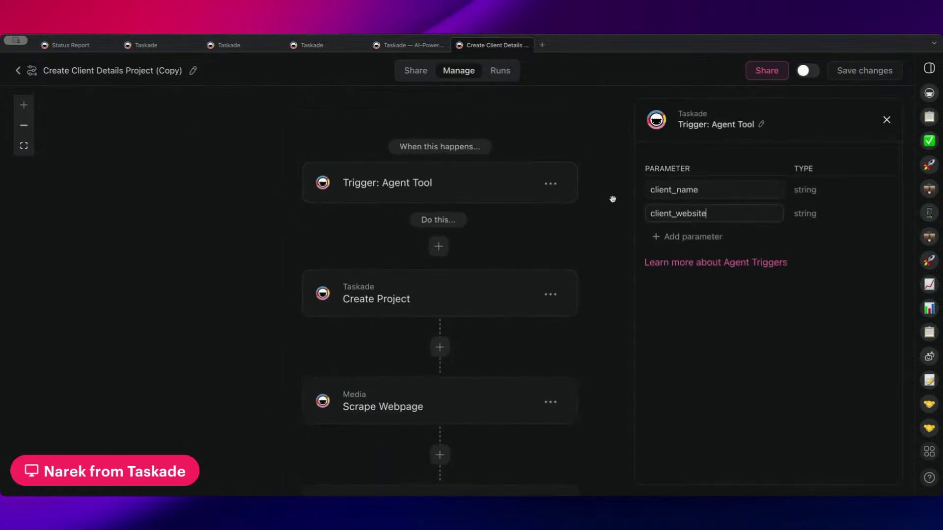
pyautogui.click(562, 180)
pyautogui.click(537, 206)
pyautogui.click(455, 175)
pyautogui.click(371, 318)
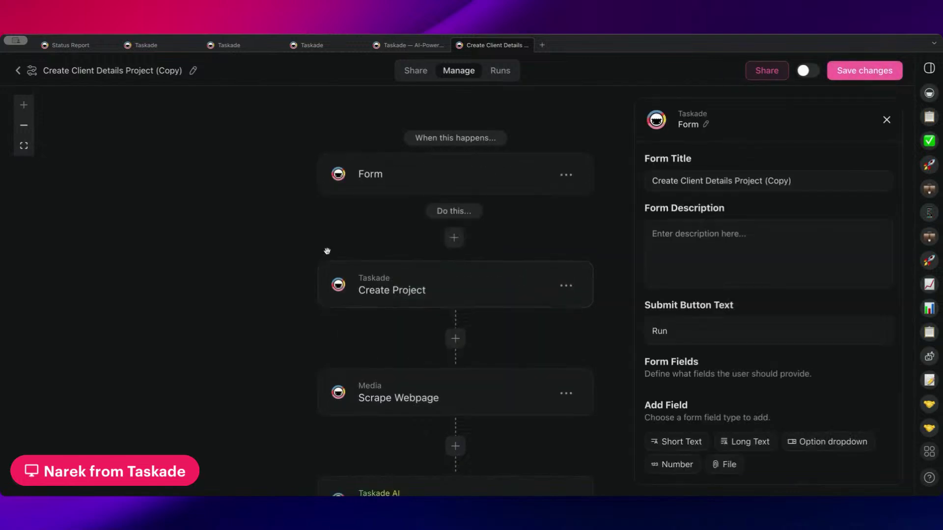
# - Open Configure under Form Output, then try to leave the automation editor
pyautogui.scroll(-10, 330, 251)
pyautogui.scroll(-5, 329, 253)
pyautogui.hscroll(3, 329, 253)
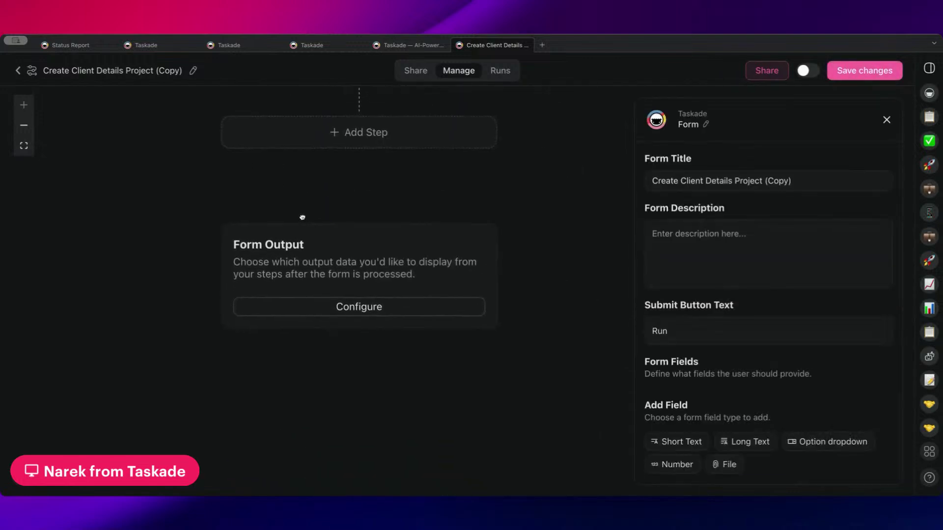
pyautogui.click(369, 310)
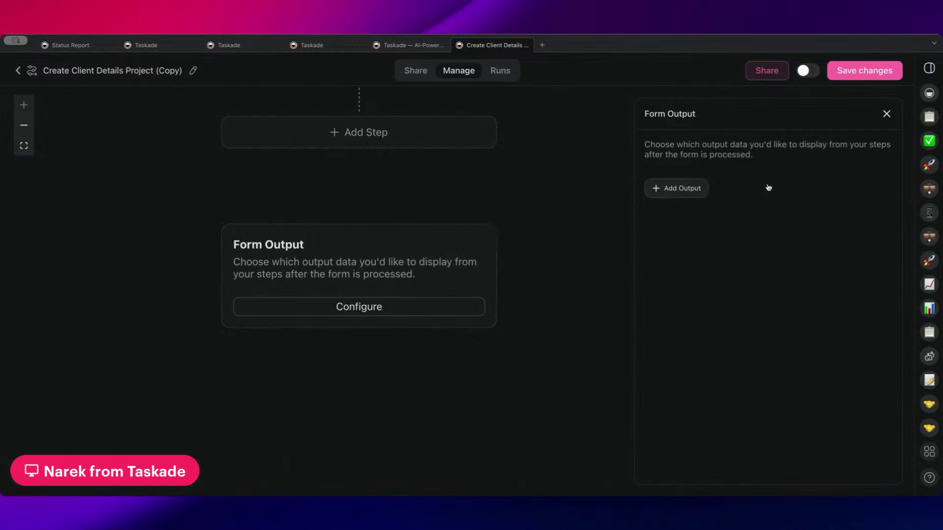
pyautogui.scroll(15, 562, 233)
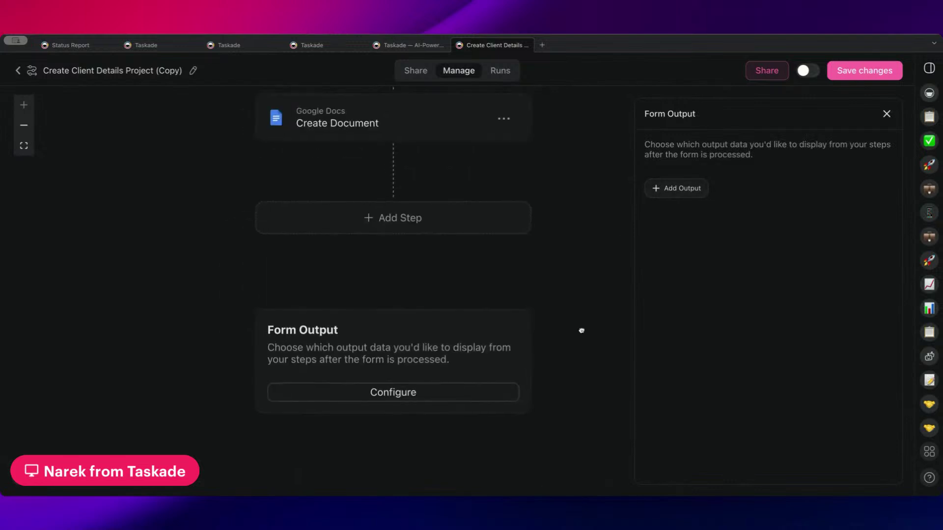
pyautogui.scroll(2, 571, 382)
pyautogui.scroll(-10, 576, 314)
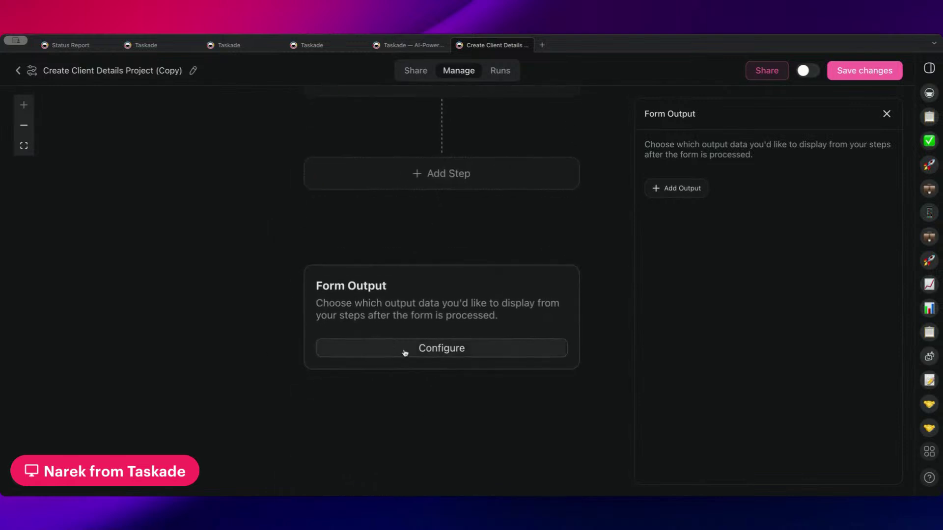
pyautogui.click(17, 71)
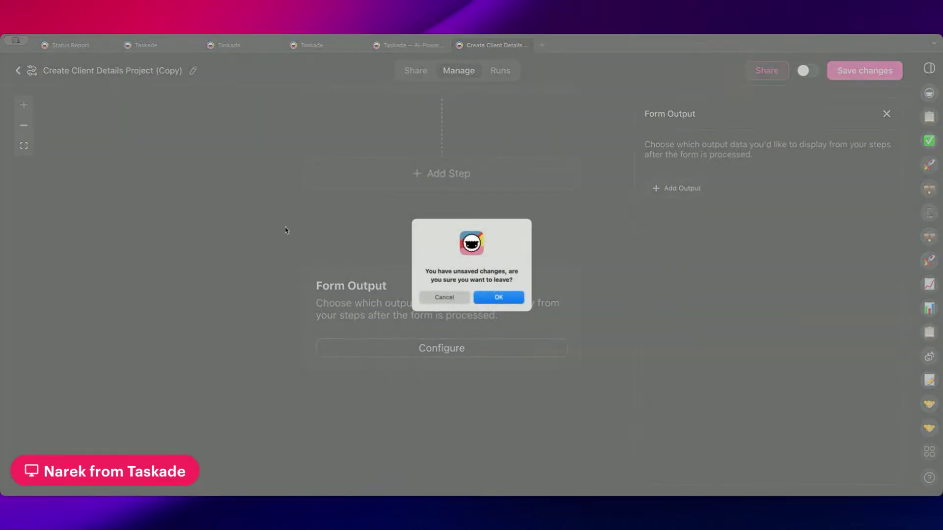
# - Leave the editor without saving and open the Client Intake Agent's chat
pyautogui.click(497, 296)
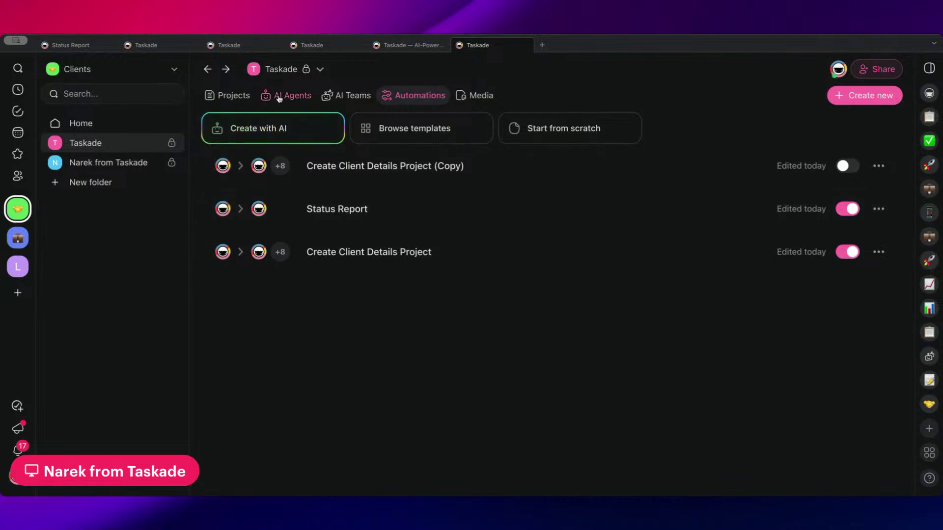
pyautogui.click(277, 98)
pyautogui.click(383, 168)
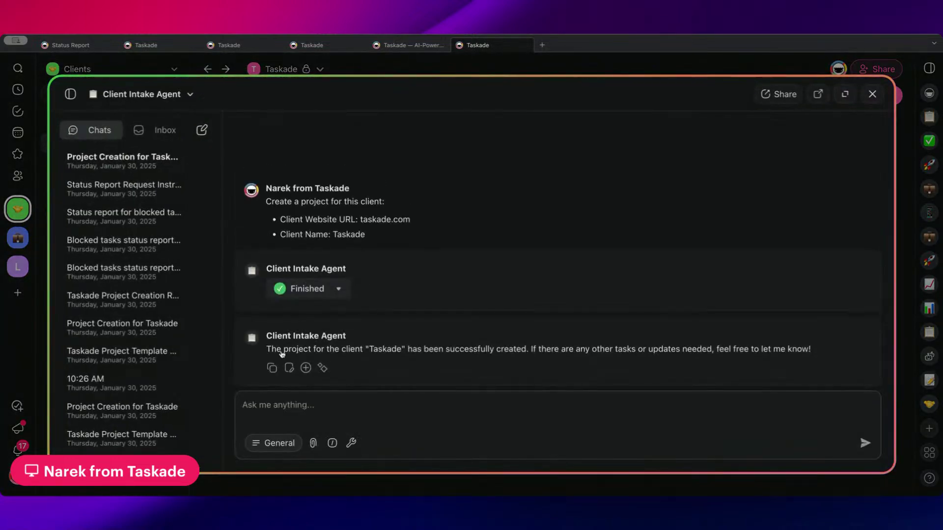
# - Select the agent's reply confirming the Taskade client project was created
pyautogui.moveTo(267, 350); pyautogui.dragTo(822, 348)
pyautogui.click(812, 350)
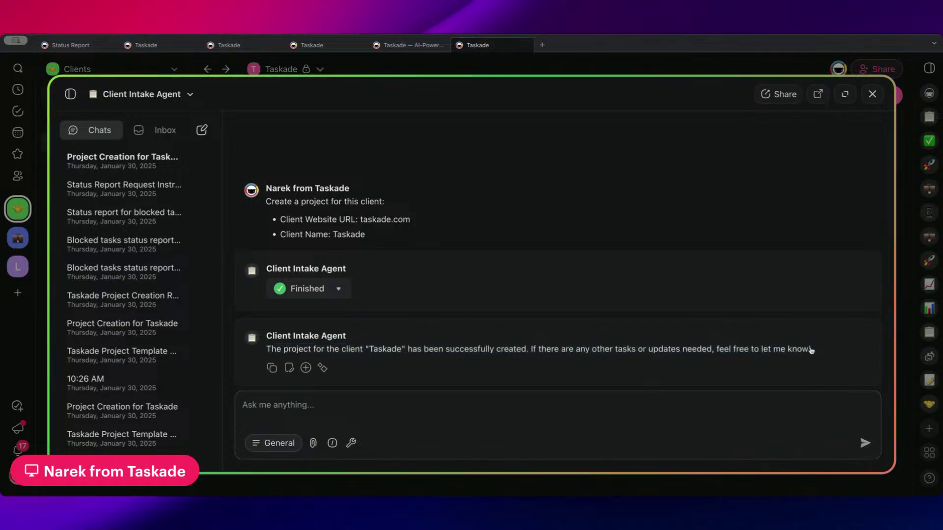
pyautogui.moveTo(531, 349); pyautogui.dragTo(847, 352)
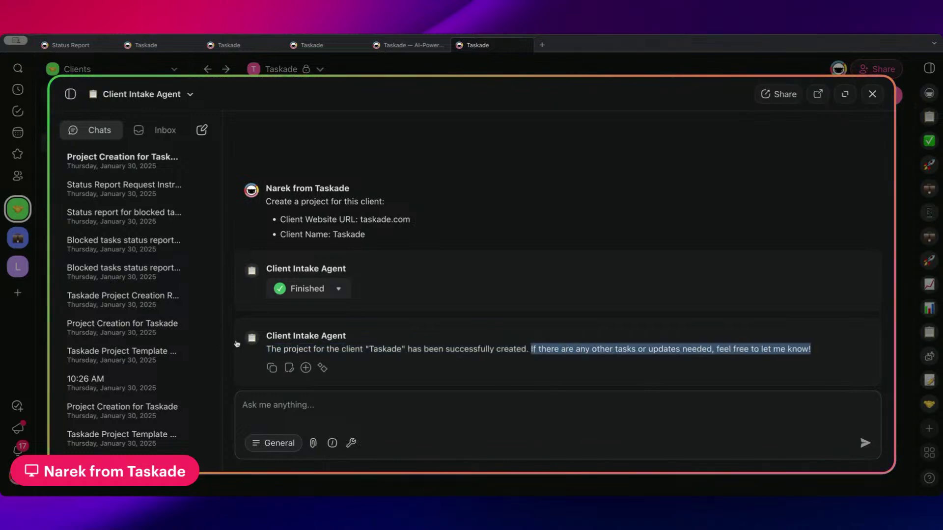
pyautogui.click(833, 351)
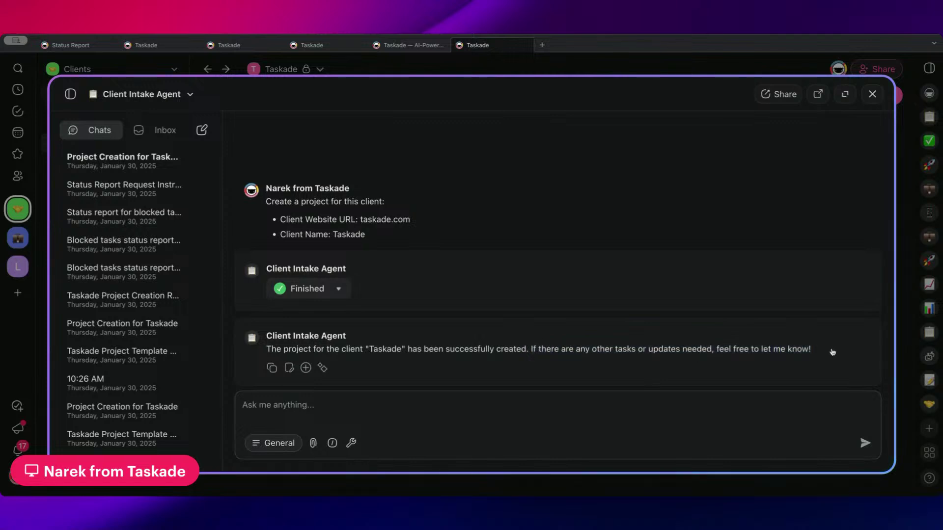
pyautogui.moveTo(833, 351); pyautogui.dragTo(273, 350)
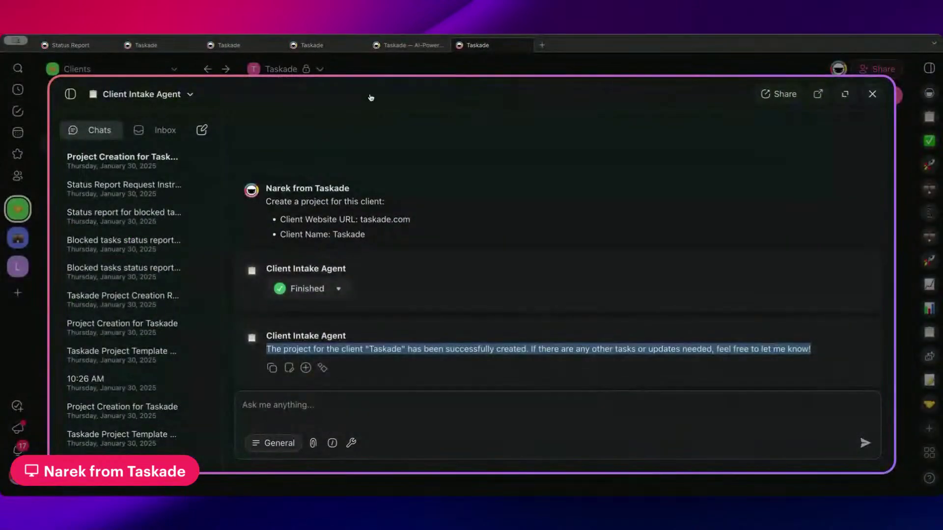
# - Open Go-to-Market Strategy from Projects and bring up its full share settings
pyautogui.press('Escape')
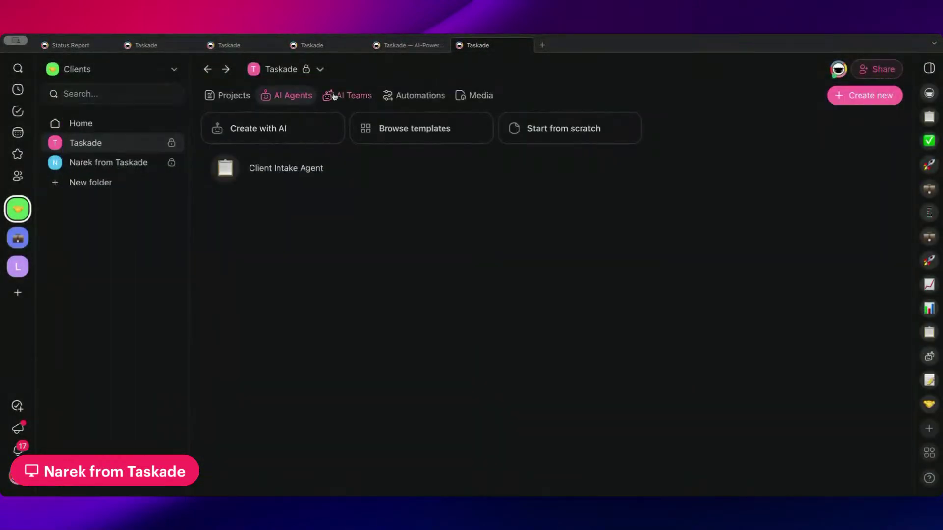
pyautogui.click(230, 96)
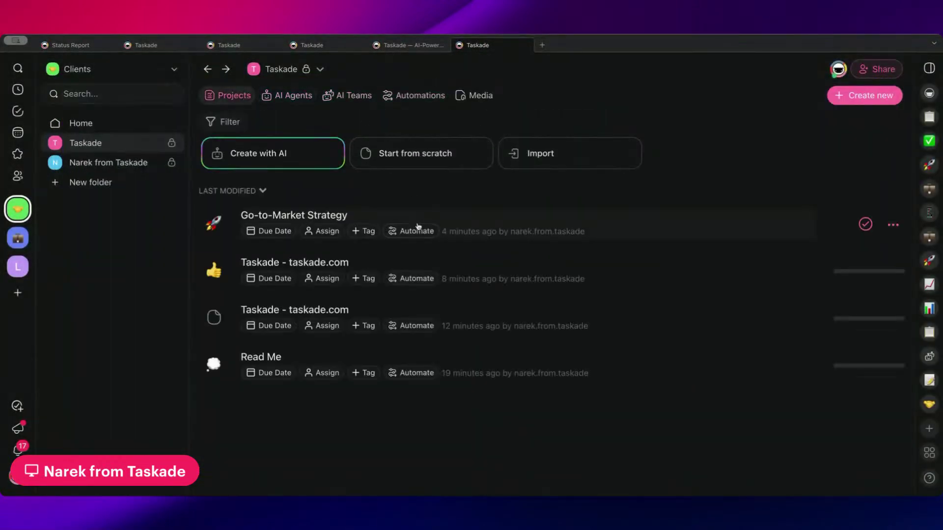
pyautogui.click(391, 216)
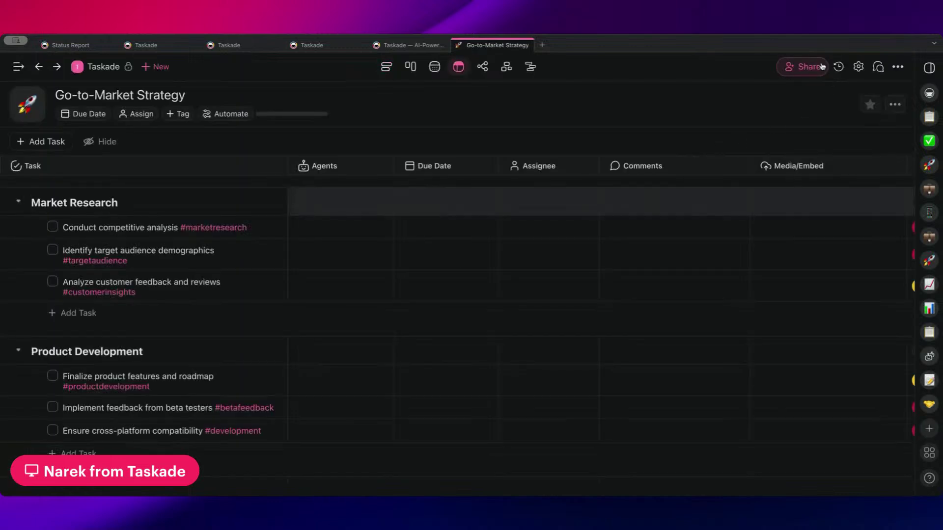
pyautogui.click(822, 66)
pyautogui.click(421, 314)
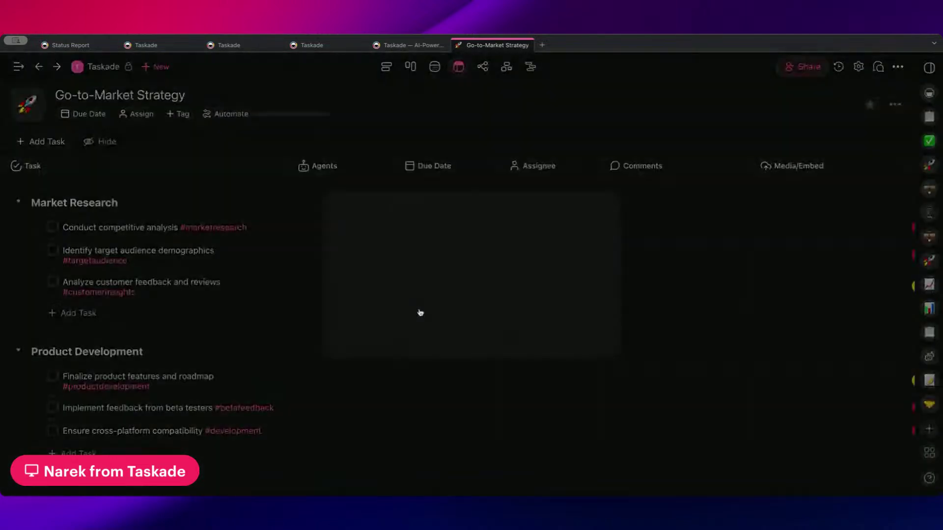
# - On the Publish tab, enable Share to web and Require password, then focus the Password field
pyautogui.click(510, 211)
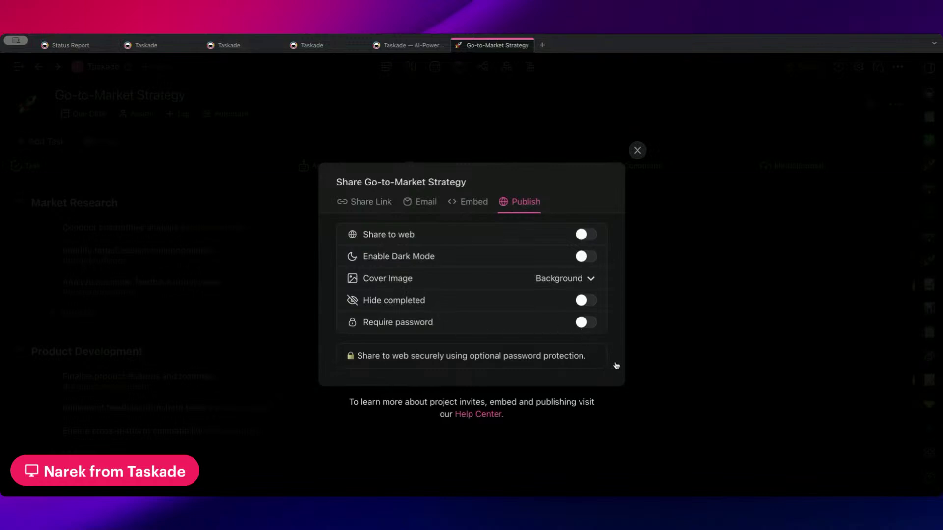
pyautogui.click(585, 235)
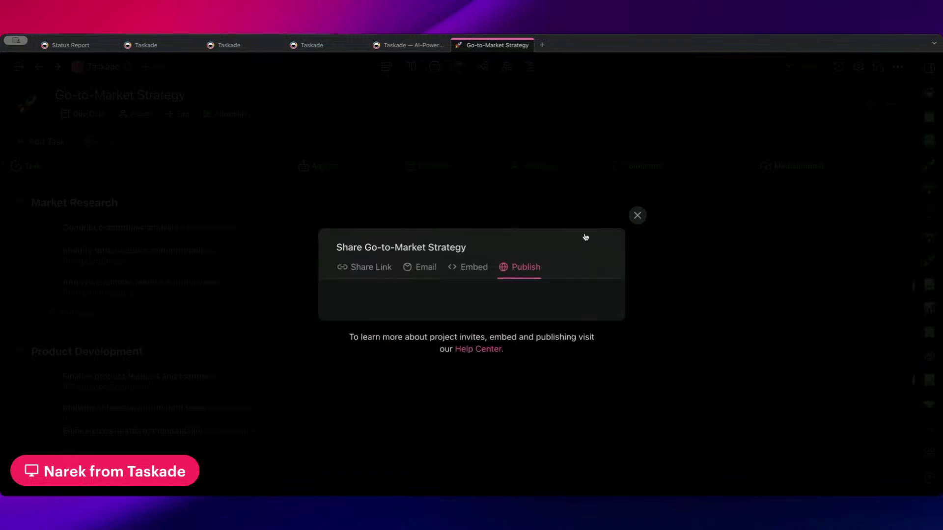
pyautogui.click(591, 307)
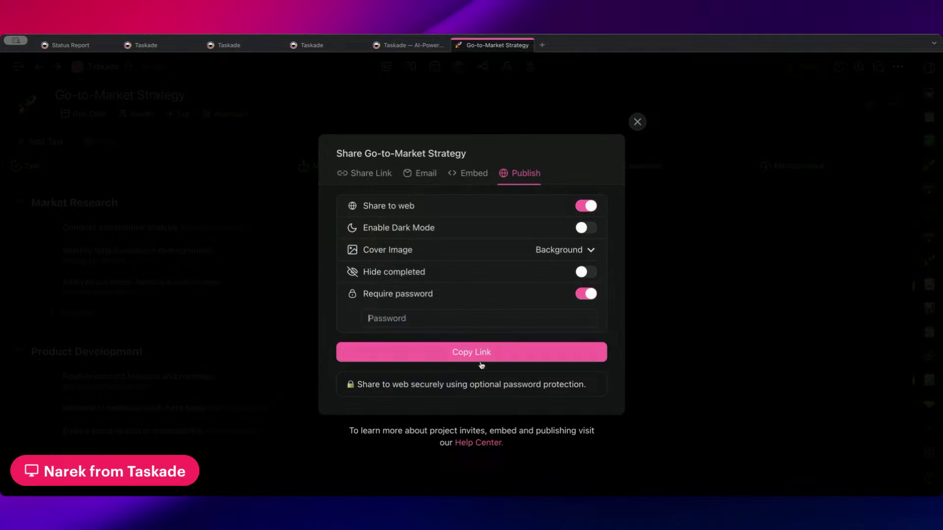
pyautogui.click(427, 323)
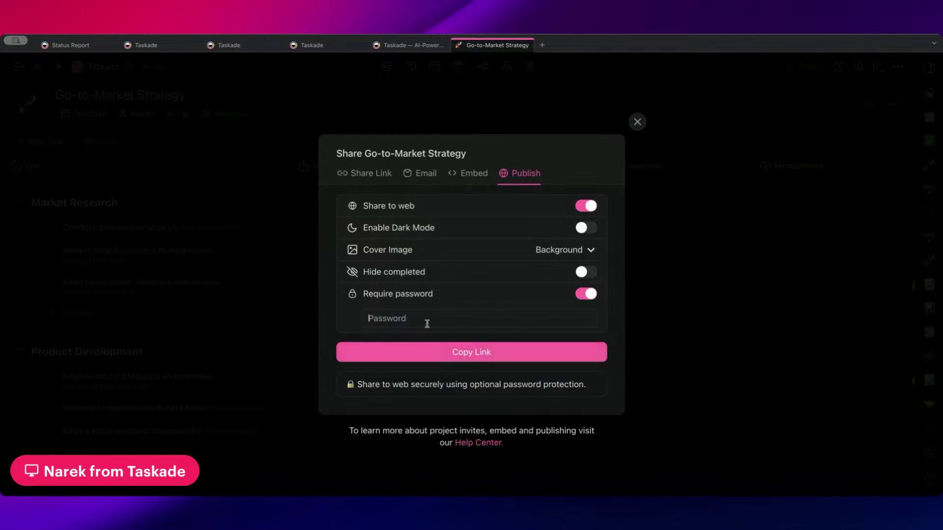
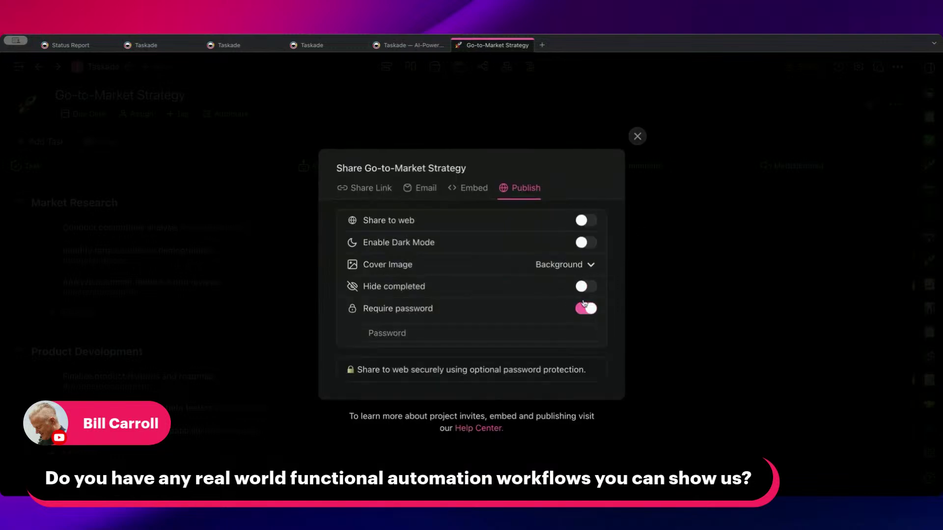
# - Leave Go-to-Market Strategy unpublished with Require password off, then return to the Taskade folder
pyautogui.click(588, 221)
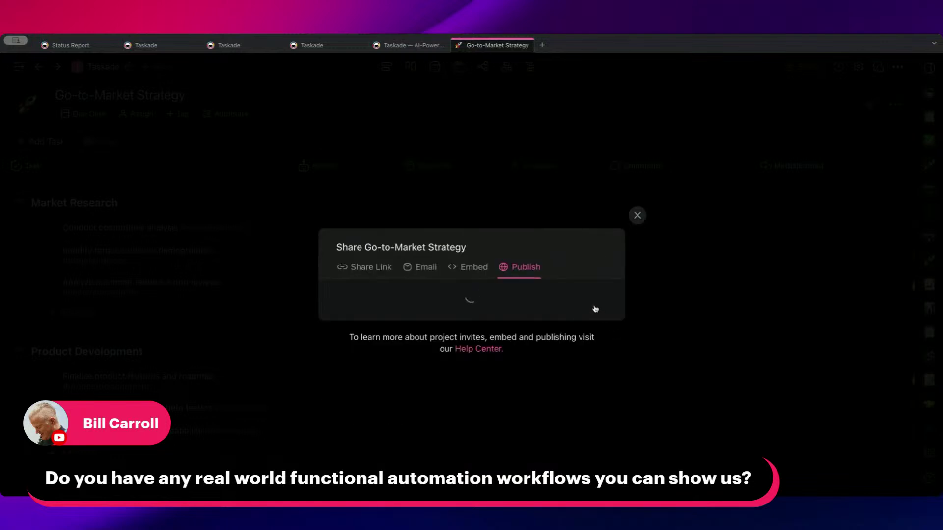
pyautogui.click(590, 293)
pyautogui.click(586, 222)
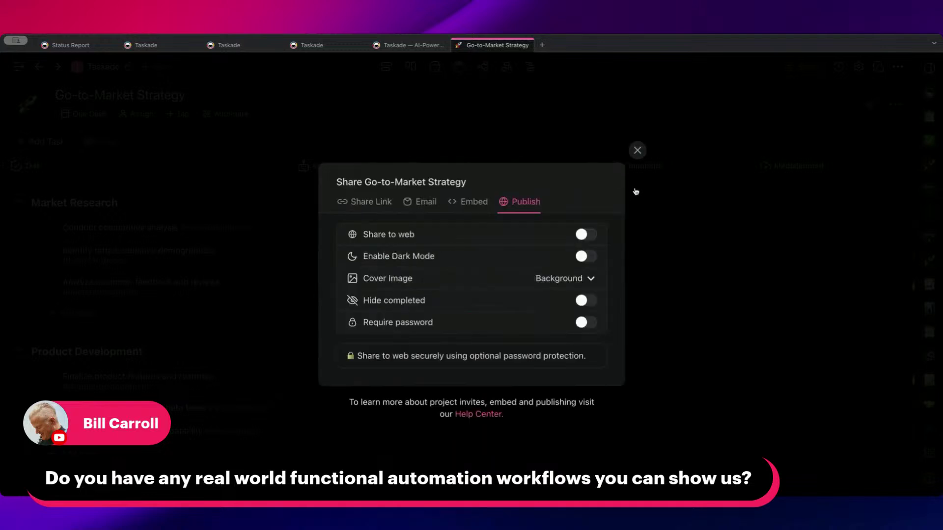
pyautogui.click(639, 150)
pyautogui.click(89, 66)
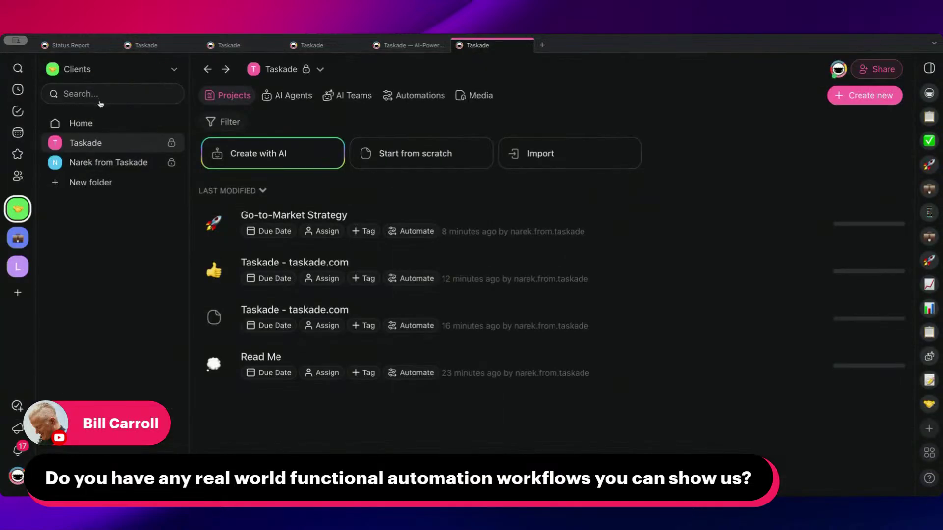
# - Open the Workspace's Sales folder, preview Everything You Need to Know About Taskade, then list automations
pyautogui.click(19, 234)
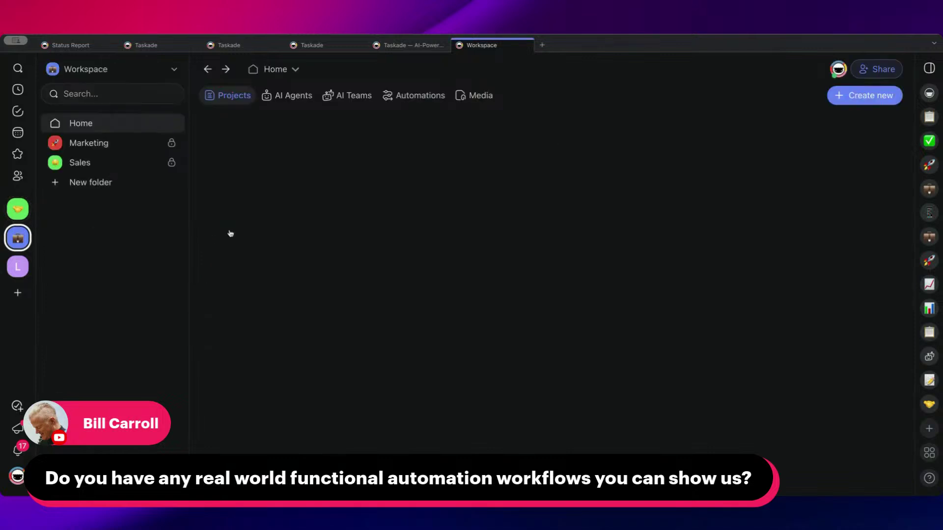
pyautogui.click(91, 169)
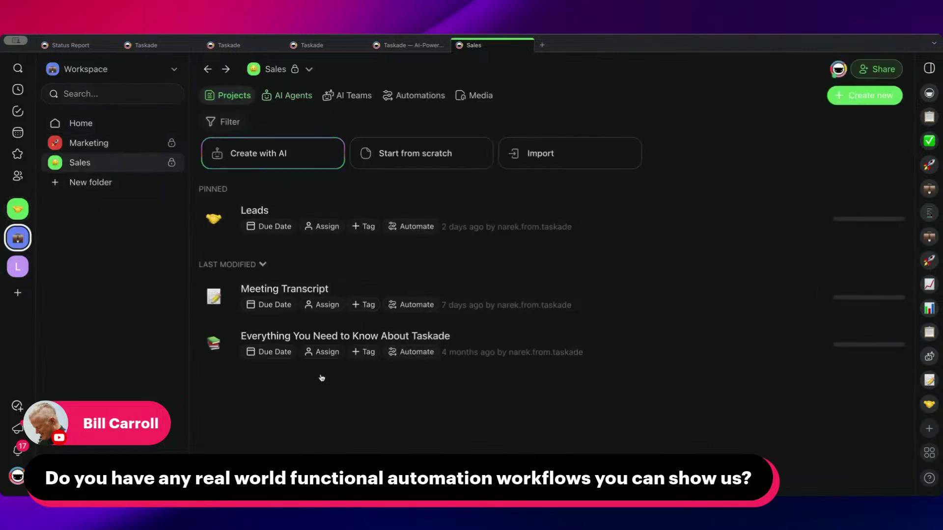
pyautogui.click(311, 337)
pyautogui.scroll(-3, 532, 153)
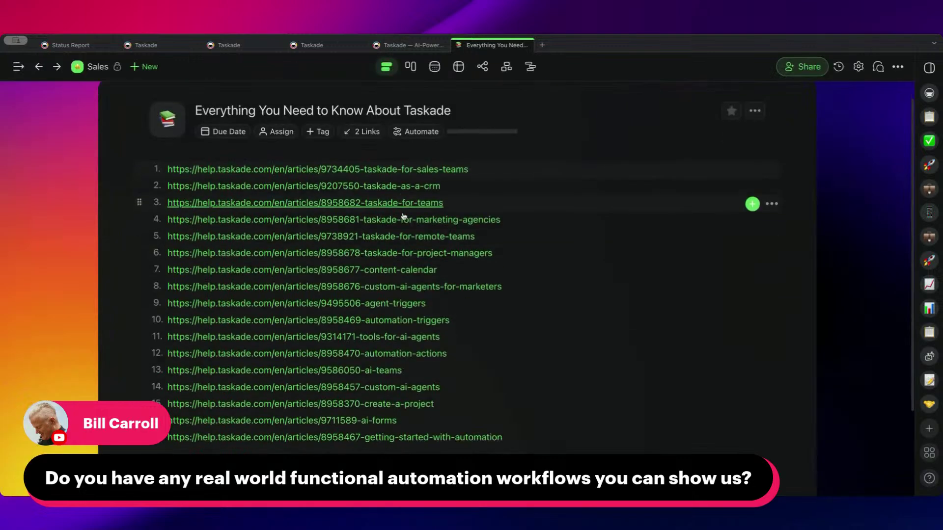
pyautogui.scroll(3, 533, 152)
pyautogui.moveTo(532, 187); pyautogui.dragTo(520, 383)
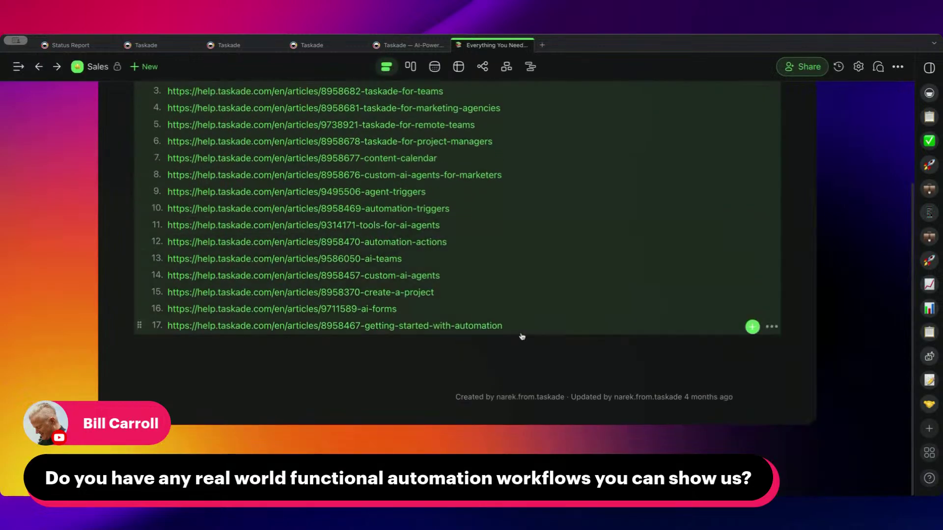
pyautogui.scroll(5, 457, 295)
pyautogui.click(101, 69)
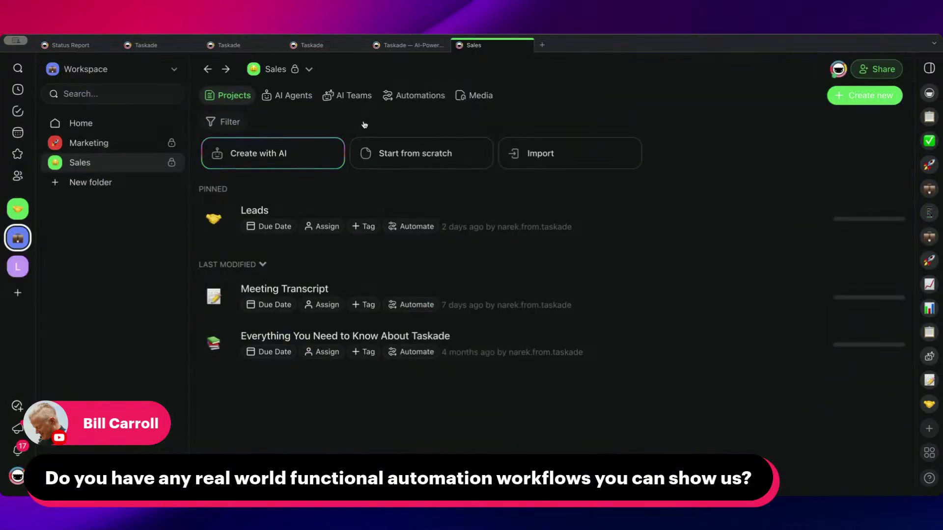
pyautogui.click(399, 97)
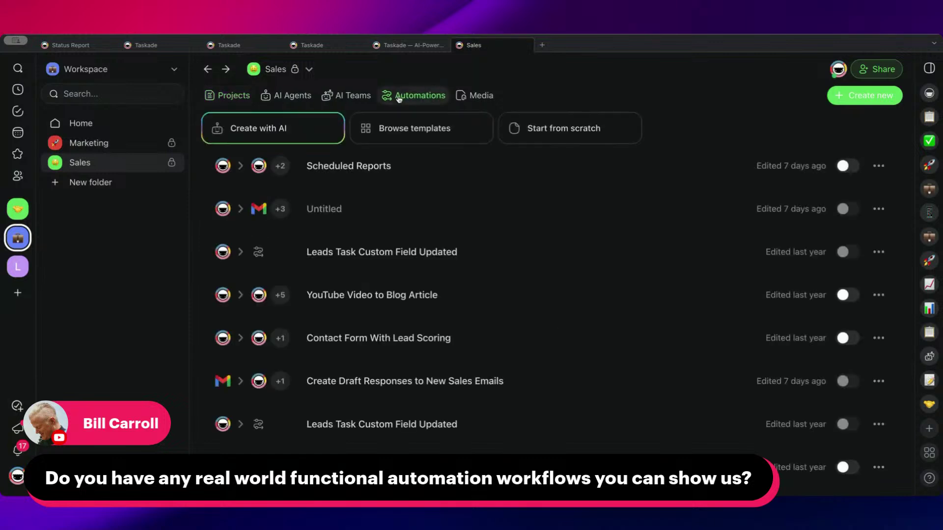
# - Preview the Untitled automation's flow and return to the automations list
pyautogui.click(414, 212)
pyautogui.moveTo(662, 197); pyautogui.dragTo(647, 320)
pyautogui.click(15, 68)
# - Open Create Draft Responses to New Sales Emails and inspect its trigger, filter and Ask Agent step
pyautogui.moveTo(396, 200); pyautogui.dragTo(473, 390)
pyautogui.click(473, 387)
pyautogui.scroll(2, 634, 226)
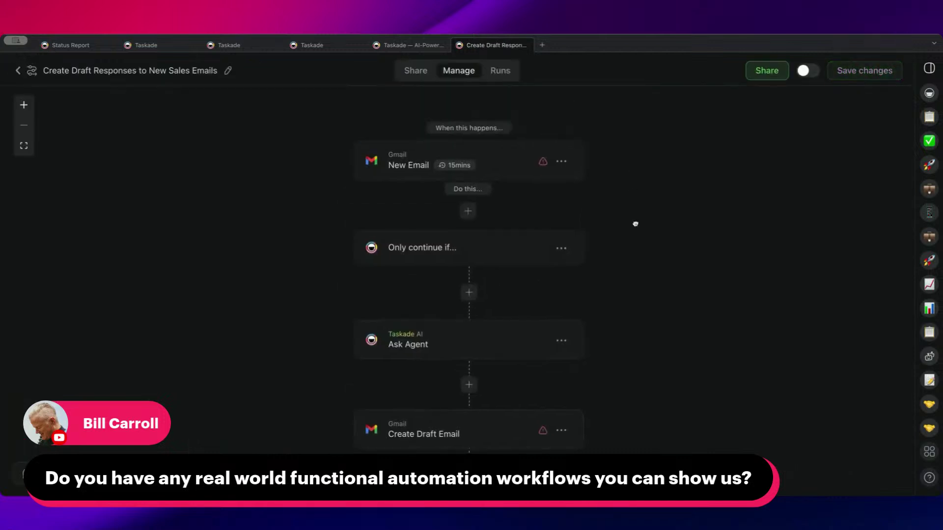
pyautogui.moveTo(634, 259); pyautogui.dragTo(628, 188)
pyautogui.click(465, 139)
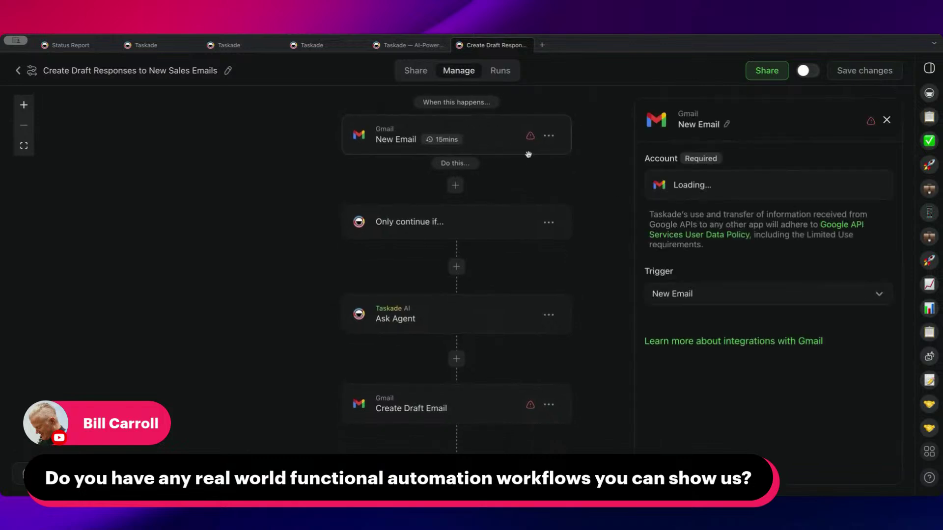
pyautogui.click(455, 205)
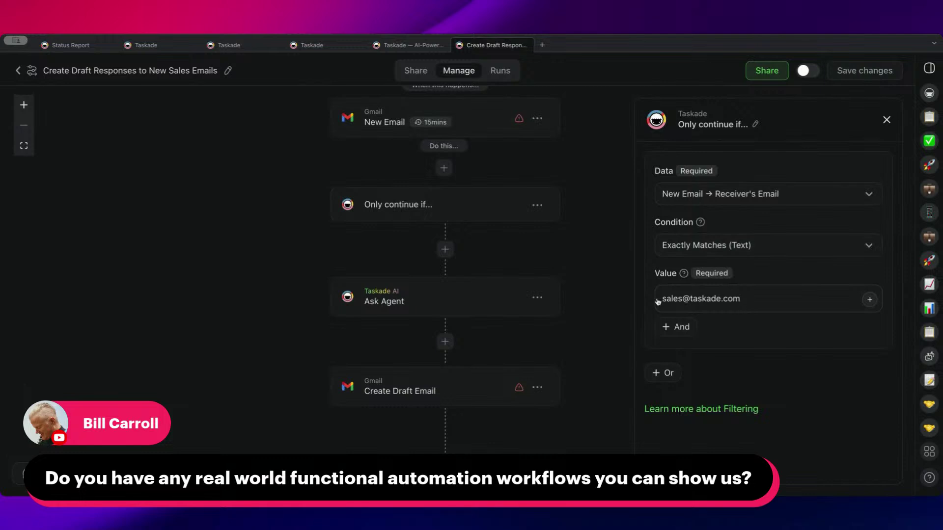
pyautogui.click(432, 287)
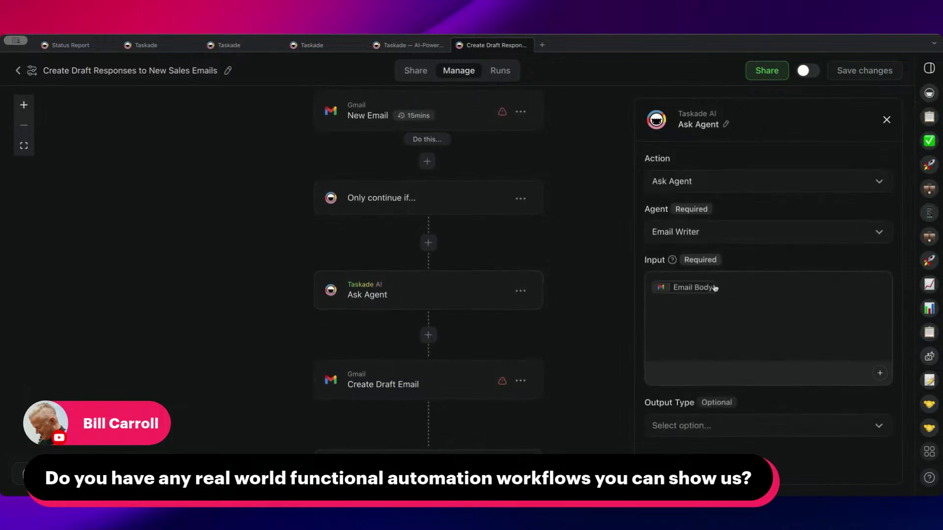
# - Switch the Ask Agent output to Structured Output with a Text field named Email Body
pyautogui.click(718, 423)
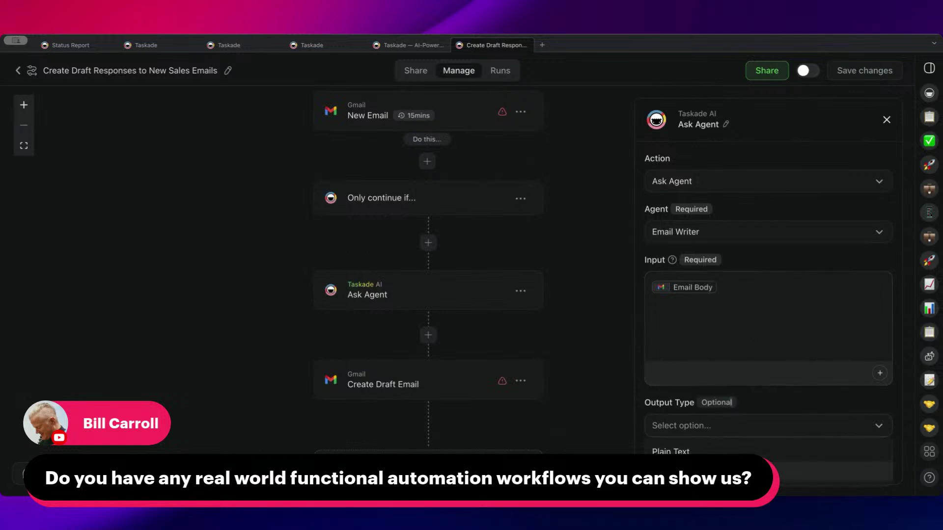
pyautogui.click(722, 471)
pyautogui.scroll(-2, 754, 344)
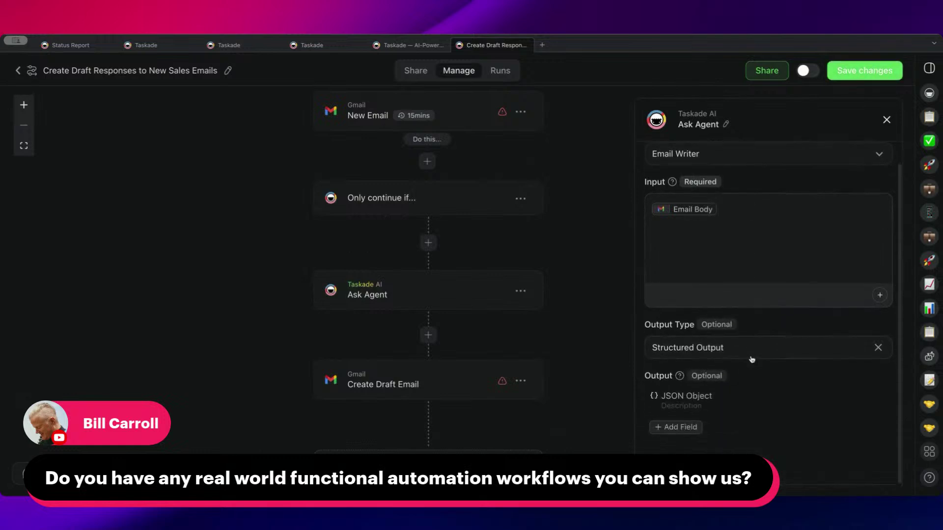
pyautogui.click(673, 427)
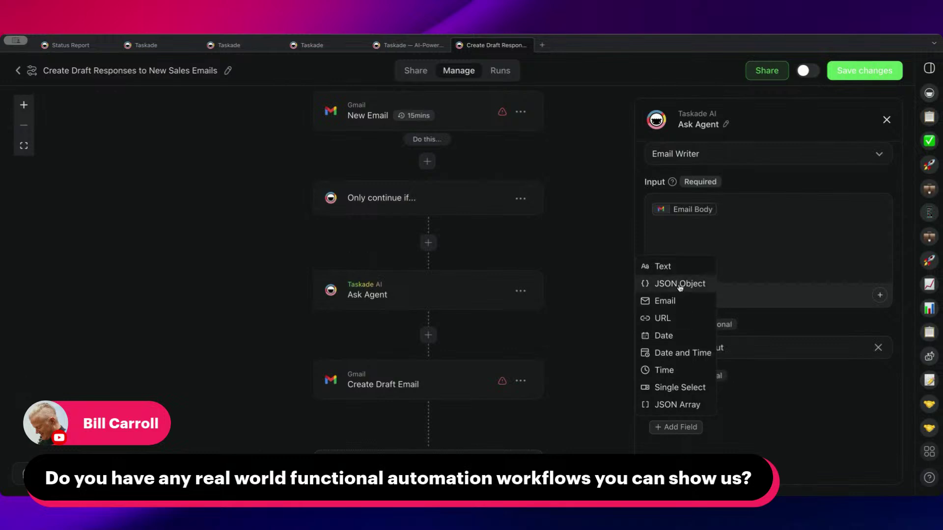
pyautogui.click(685, 269)
pyautogui.click(719, 425)
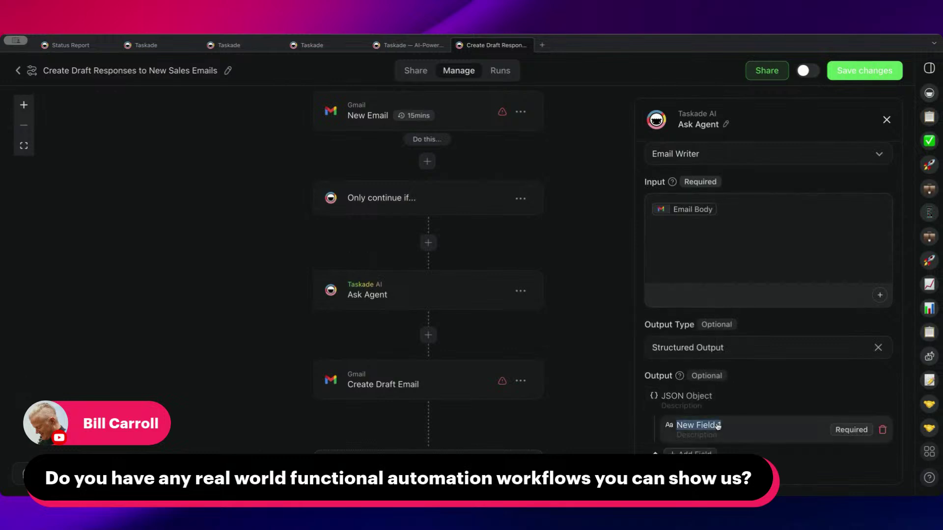
pyautogui.write('Email Body')
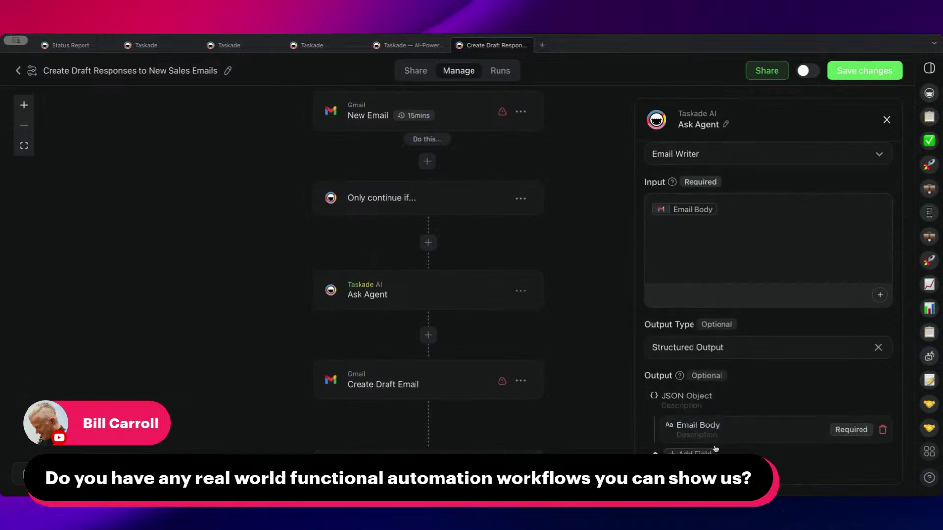
# - Add a second Text output field, starting to name it 'Sub'
pyautogui.click(699, 451)
pyautogui.click(684, 294)
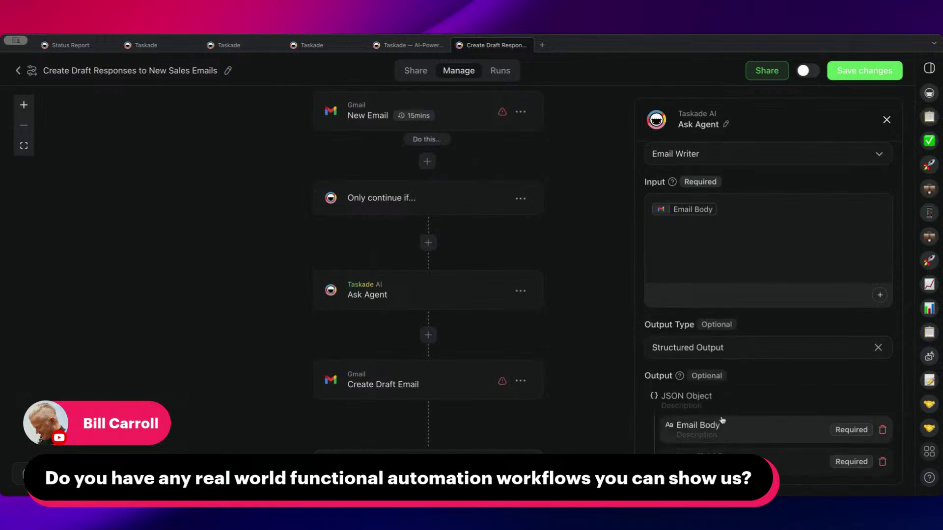
pyautogui.write('Sub')
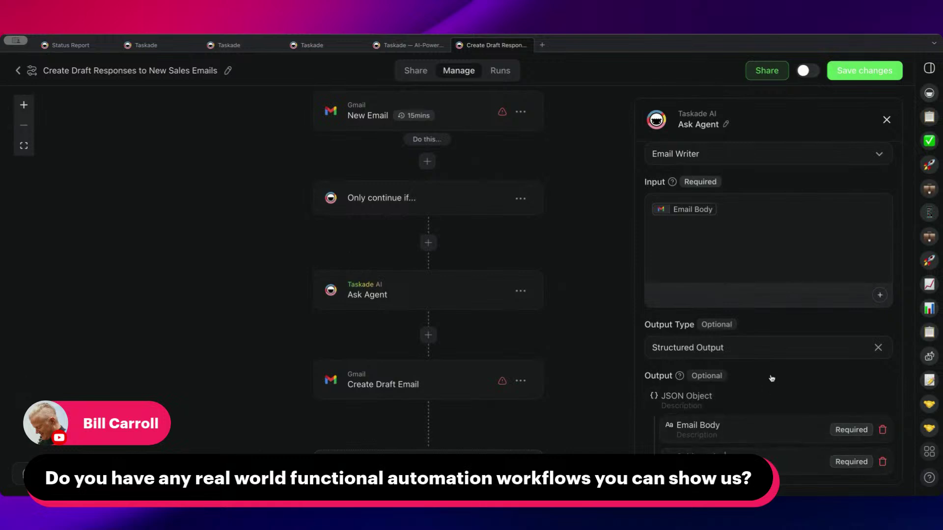
# - Inspect the Create Draft Email step's settings and pan the automation flow
pyautogui.click(857, 74)
pyautogui.click(416, 367)
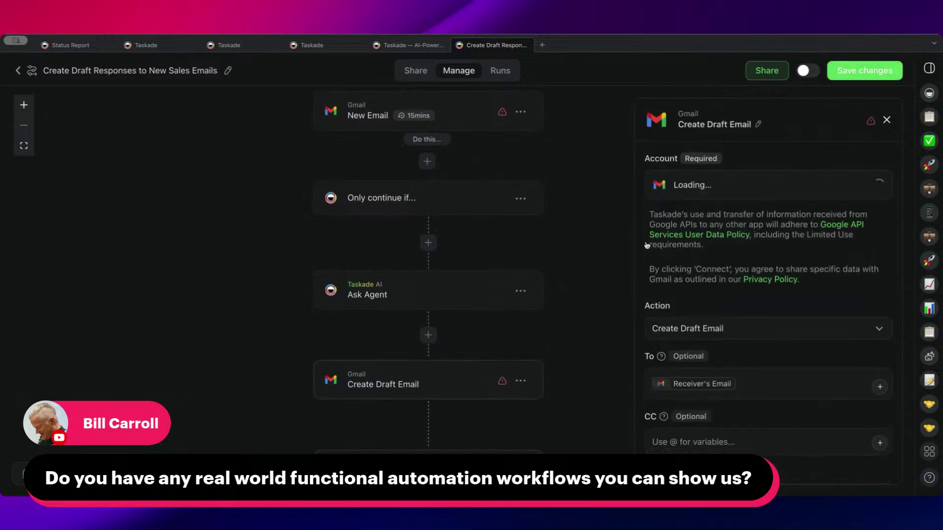
pyautogui.scroll(-10, 692, 328)
pyautogui.scroll(2, 695, 331)
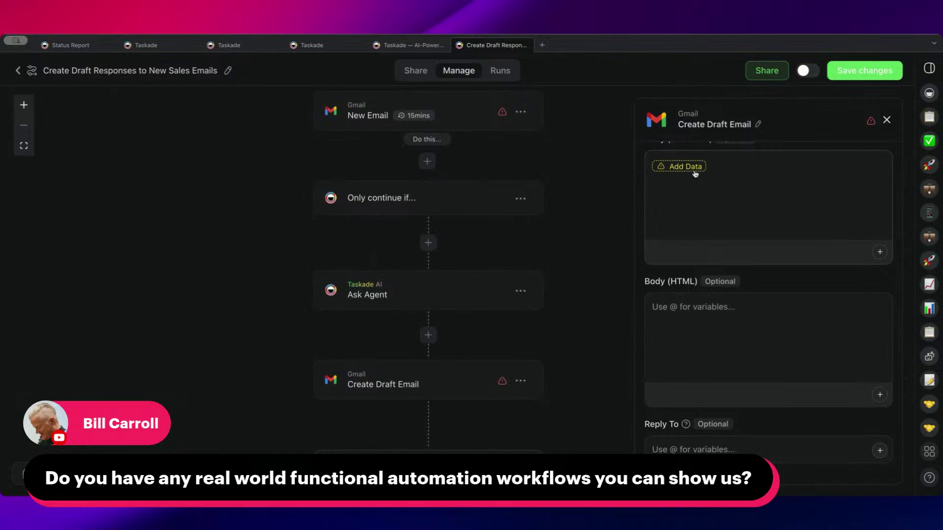
pyautogui.hscroll(2, 510, 263)
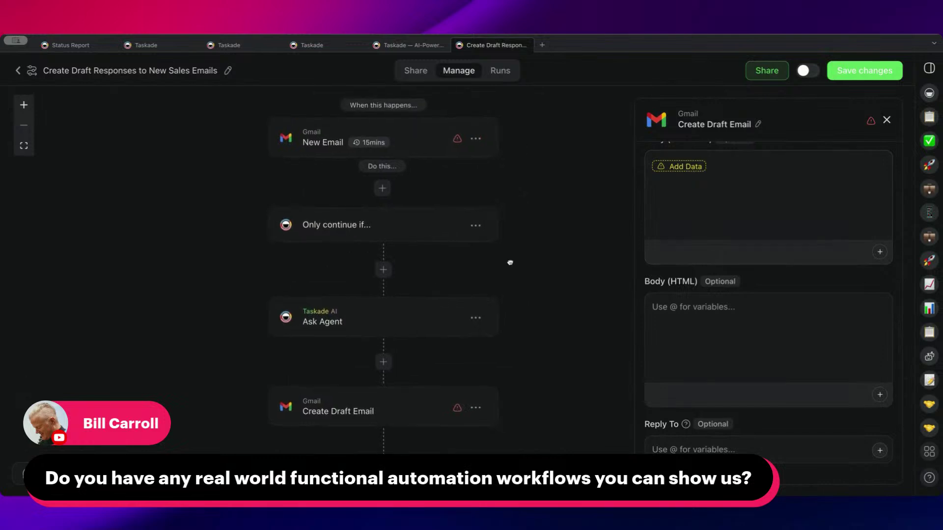
pyautogui.moveTo(510, 263); pyautogui.dragTo(519, 270)
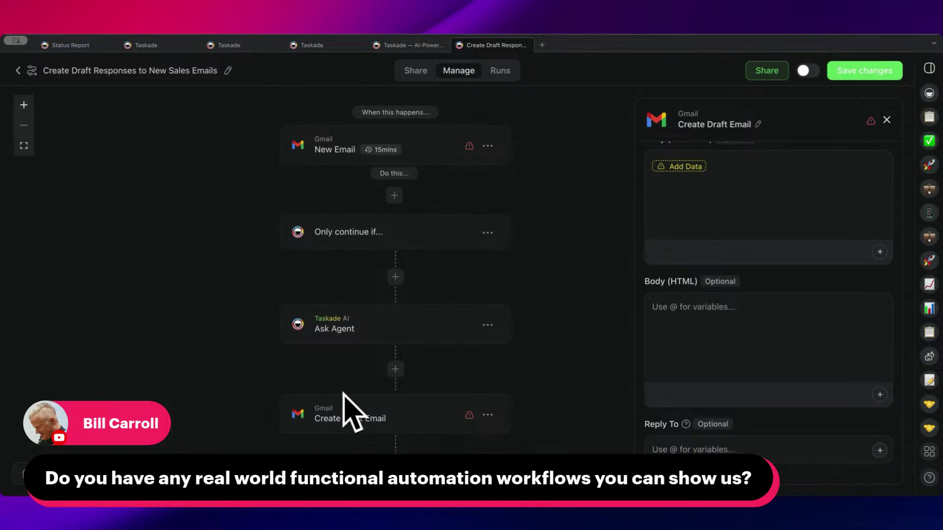
pyautogui.moveTo(313, 261); pyautogui.dragTo(345, 265)
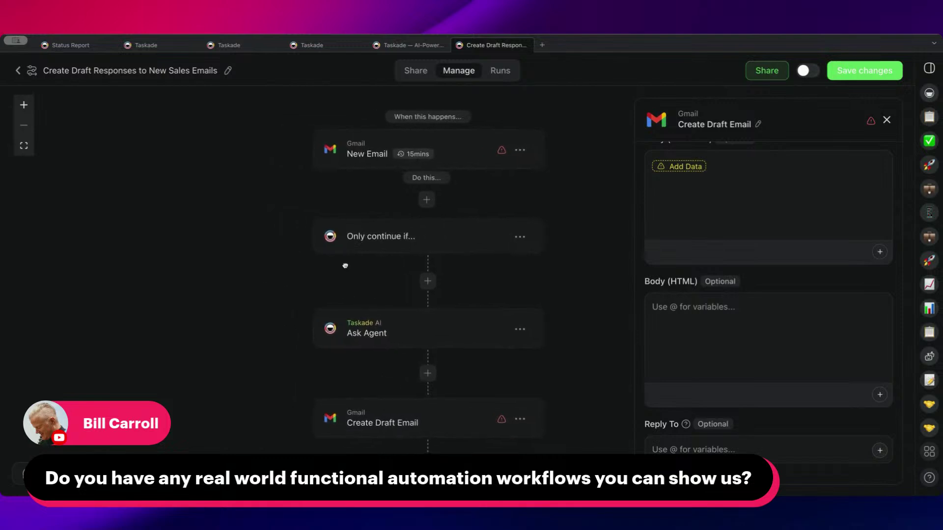
# - Review the Only continue if filter and Ask Agent step settings
pyautogui.click(380, 236)
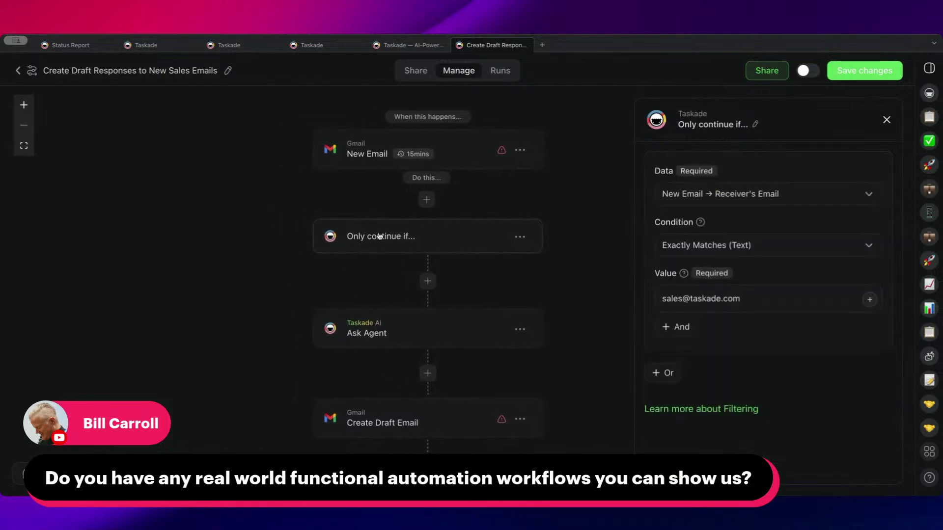
pyautogui.click(370, 333)
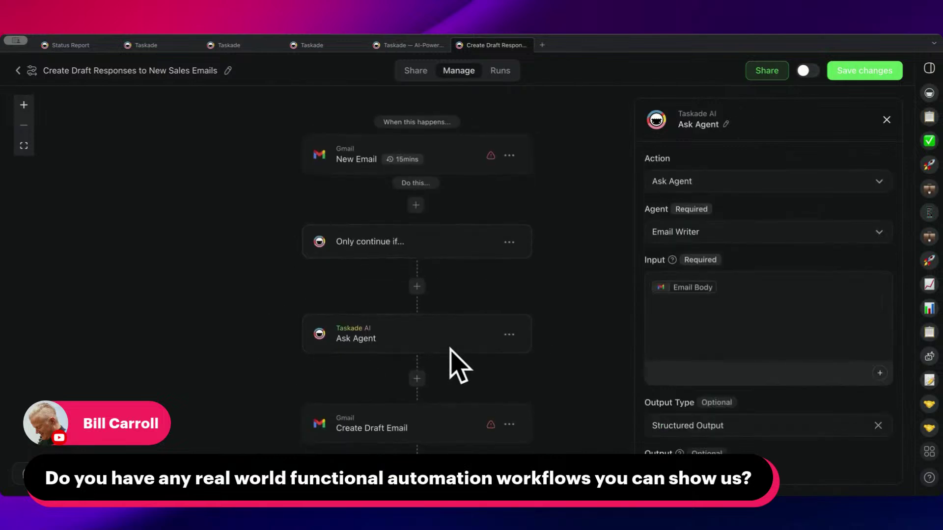
pyautogui.moveTo(475, 284); pyautogui.dragTo(467, 305)
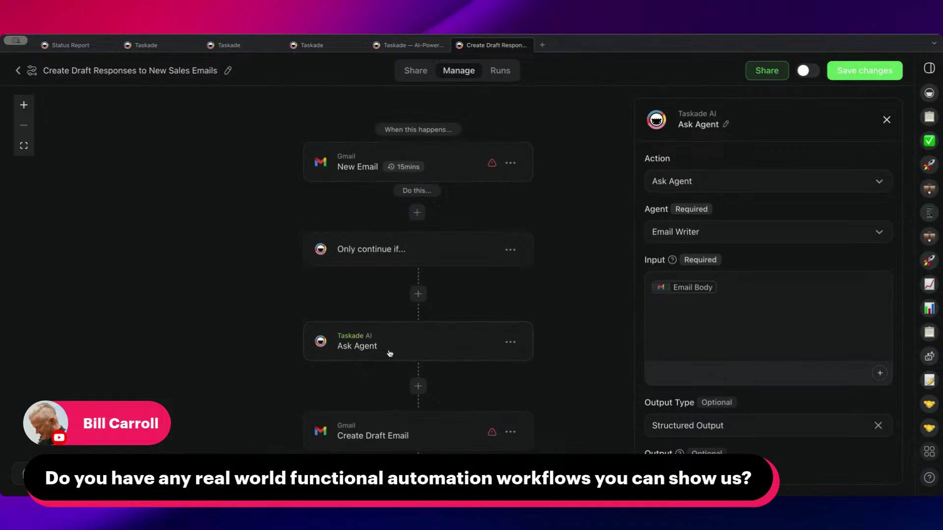
pyautogui.moveTo(276, 320); pyautogui.dragTo(192, 280)
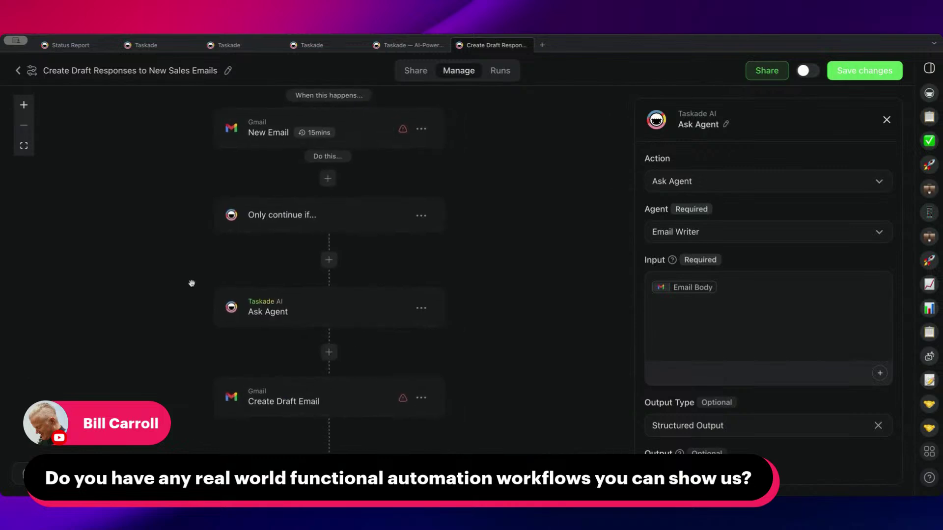
pyautogui.moveTo(289, 316); pyautogui.dragTo(309, 316)
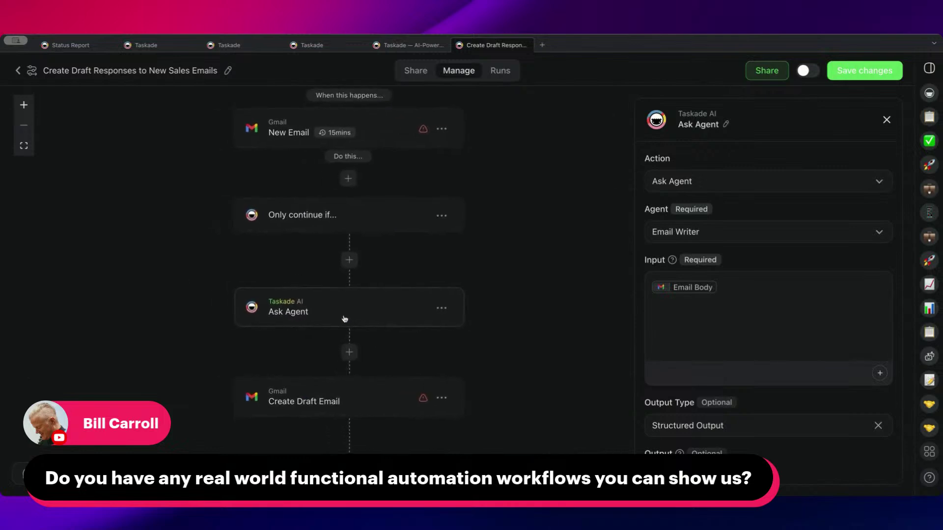
pyautogui.moveTo(303, 262); pyautogui.dragTo(323, 271)
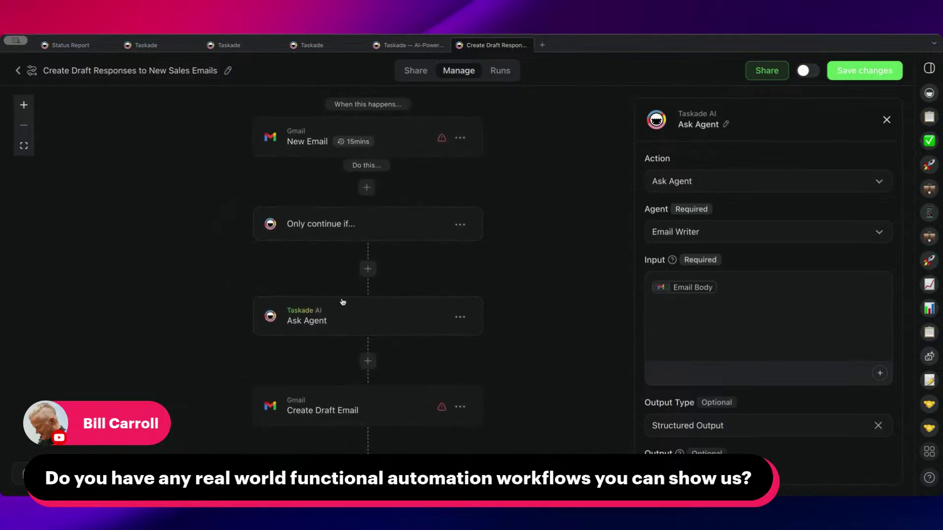
pyautogui.moveTo(325, 313); pyautogui.dragTo(329, 323)
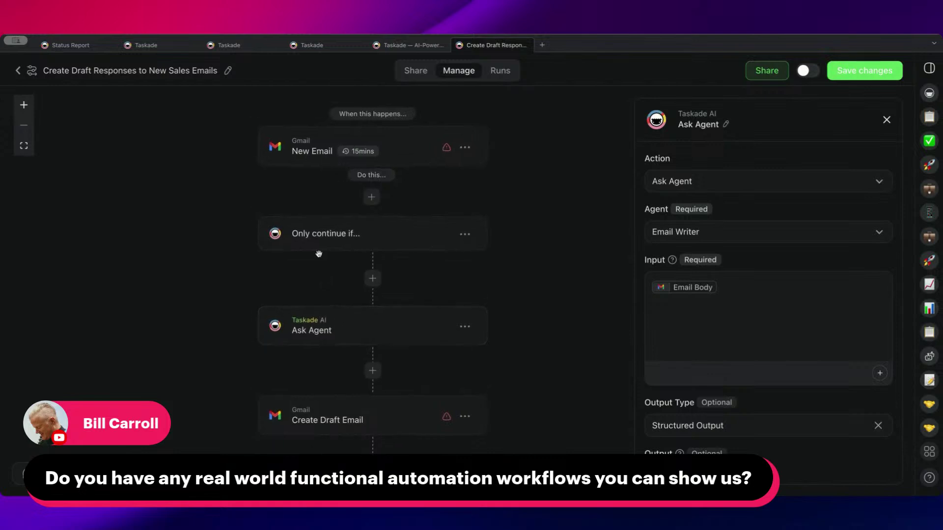
# - Recheck the New Email trigger and Create Draft Email step, then save the automation
pyautogui.click(306, 153)
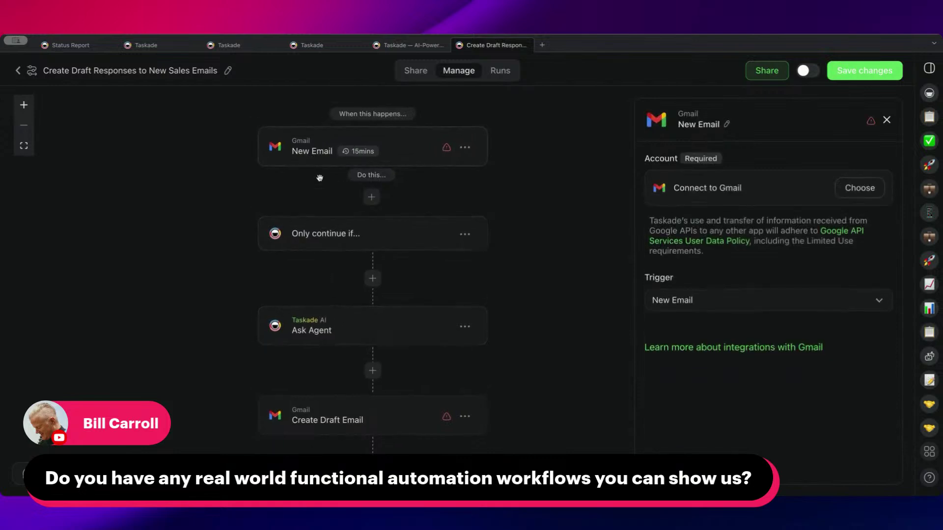
pyautogui.scroll(-2, 319, 176)
pyautogui.click(322, 372)
pyautogui.scroll(1, 415, 267)
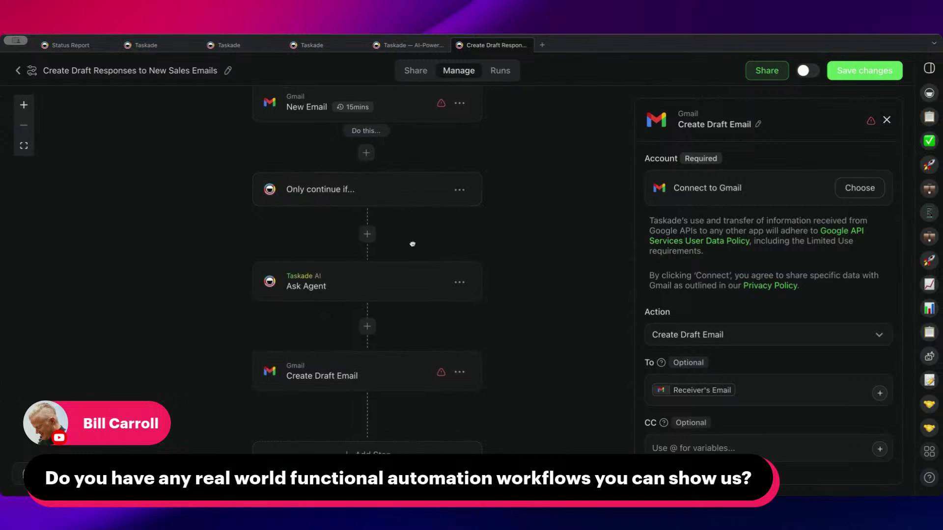
pyautogui.moveTo(408, 263); pyautogui.dragTo(404, 290)
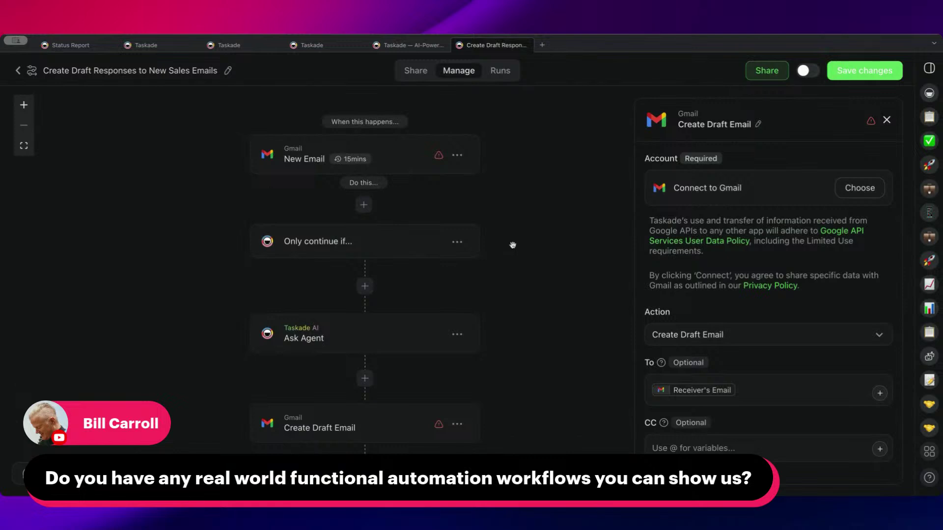
pyautogui.click(838, 69)
pyautogui.click(20, 68)
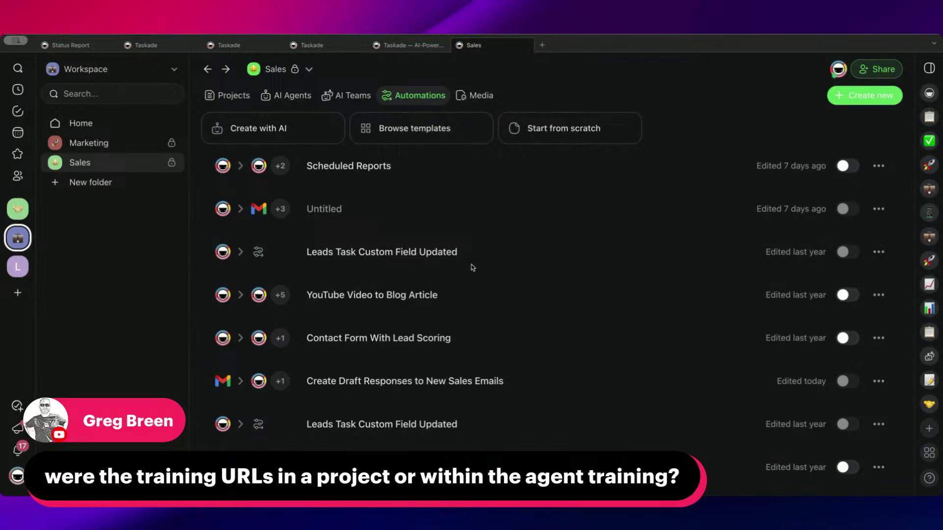
# - Open Everything You Need to Know About Taskade from the Sales projects and review its 17 URLs
pyautogui.click(237, 97)
pyautogui.click(464, 333)
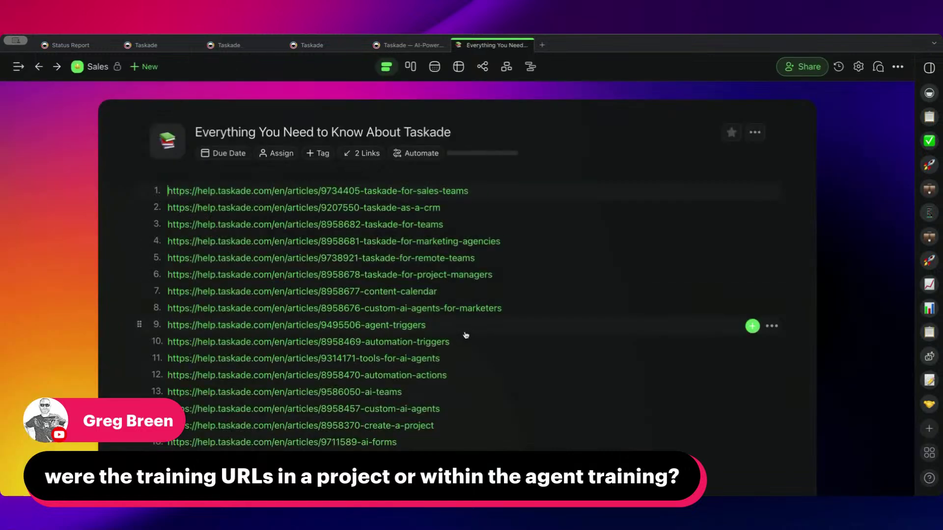
pyautogui.scroll(-2, 540, 197)
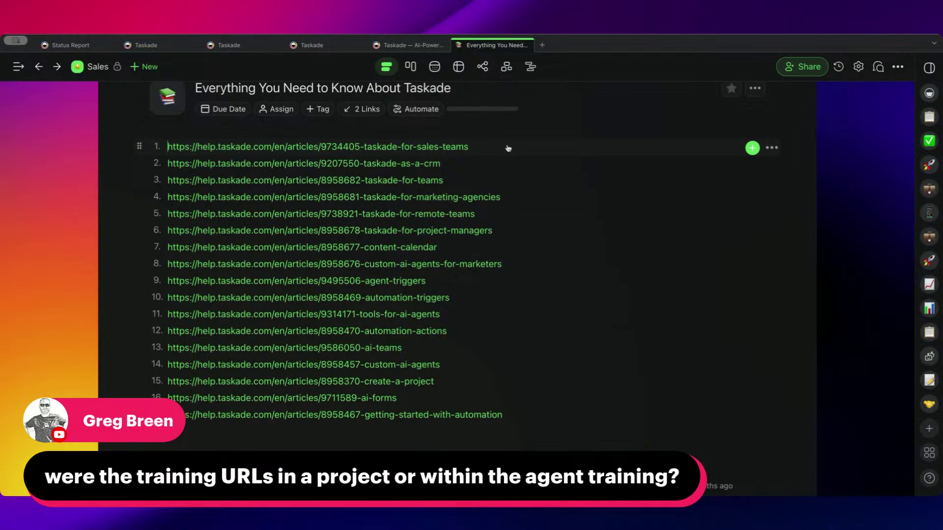
pyautogui.scroll(1, 508, 149)
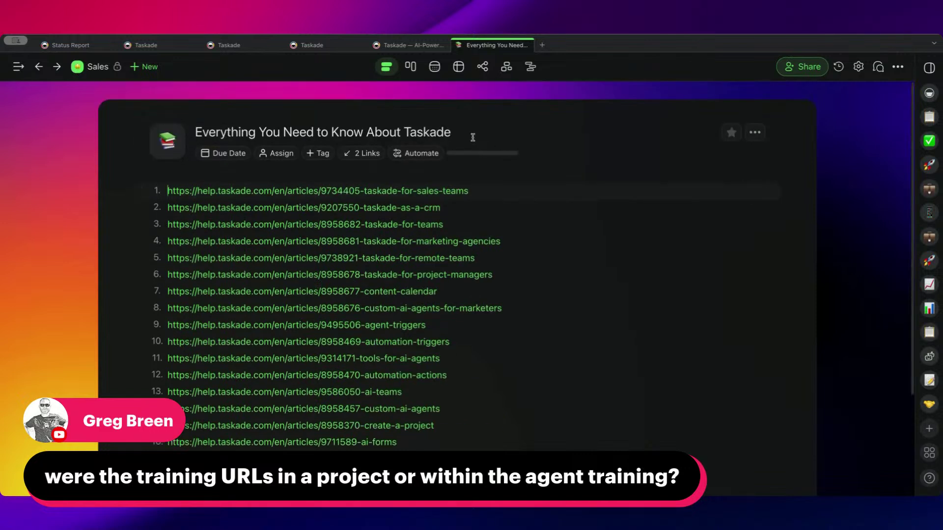
pyautogui.moveTo(532, 189); pyautogui.dragTo(524, 381)
pyautogui.scroll(1, 524, 380)
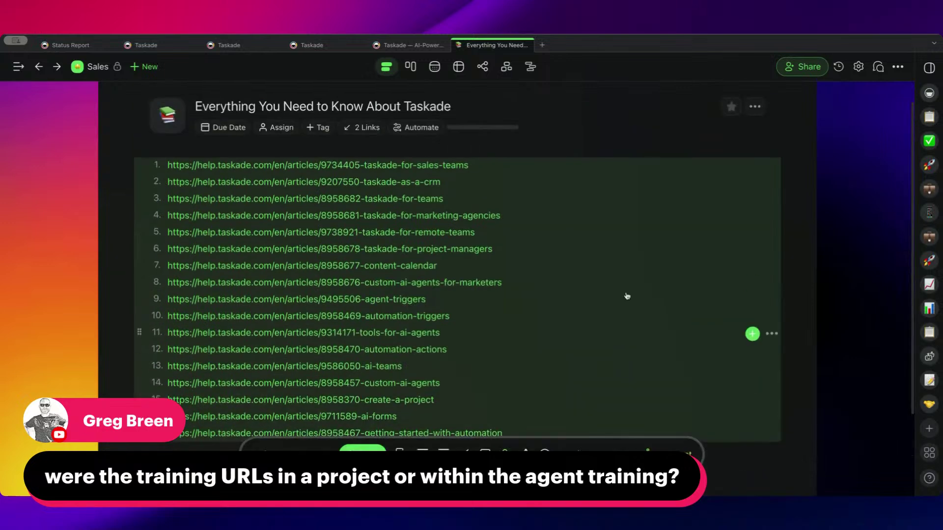
# - Add the project to the Email Writer agent's knowledge
pyautogui.click(895, 68)
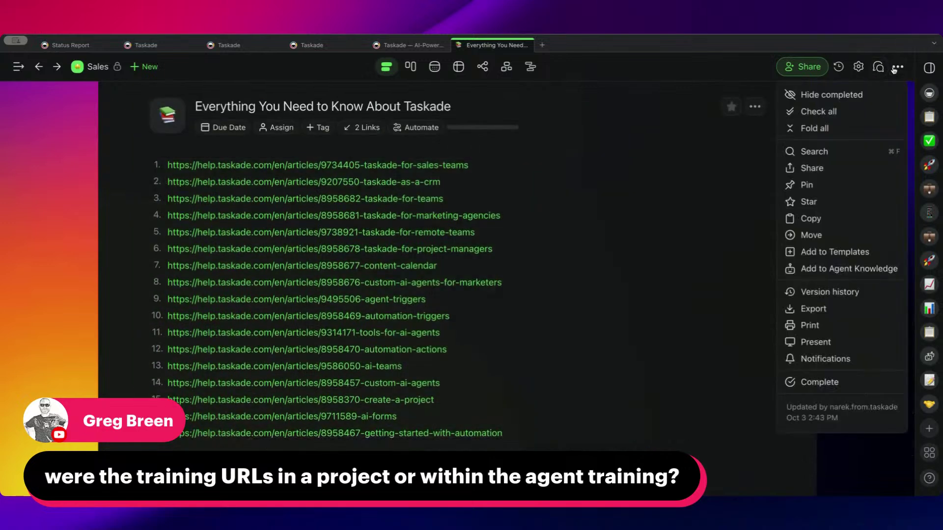
pyautogui.click(868, 270)
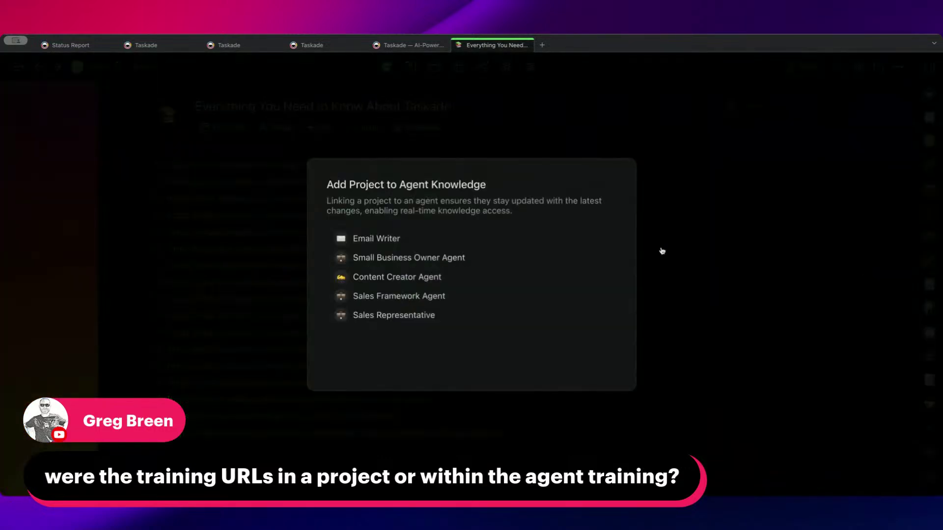
pyautogui.click(441, 237)
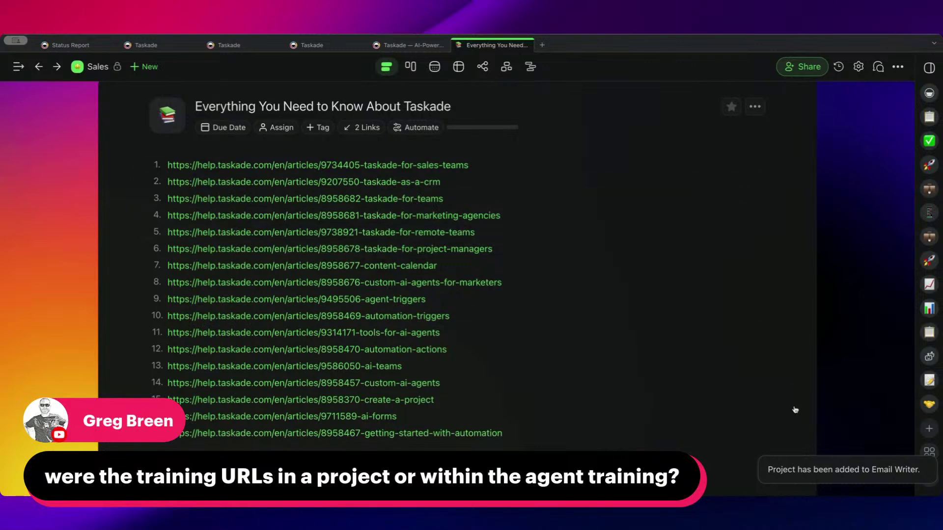
# - Reopen the project and confirm Email Writer is among its two linked agents
pyautogui.click(93, 65)
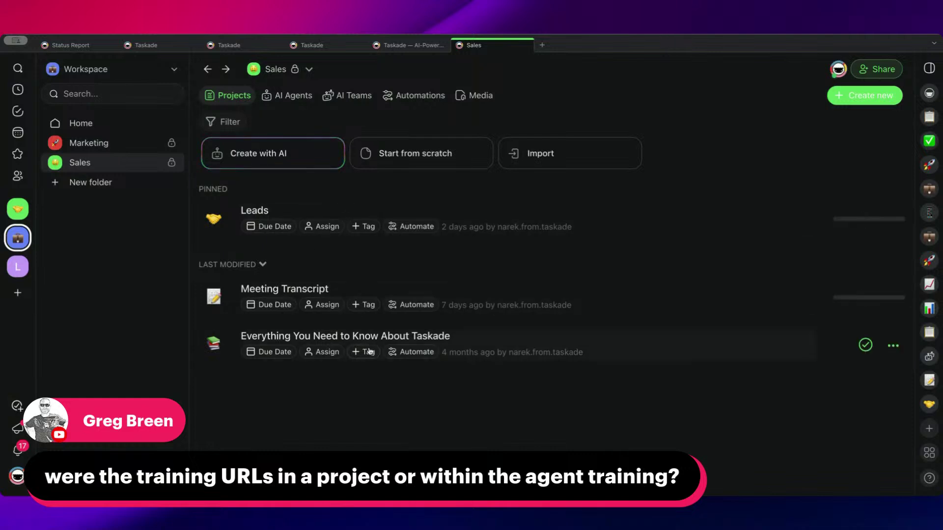
pyautogui.click(370, 338)
pyautogui.scroll(-5, 370, 338)
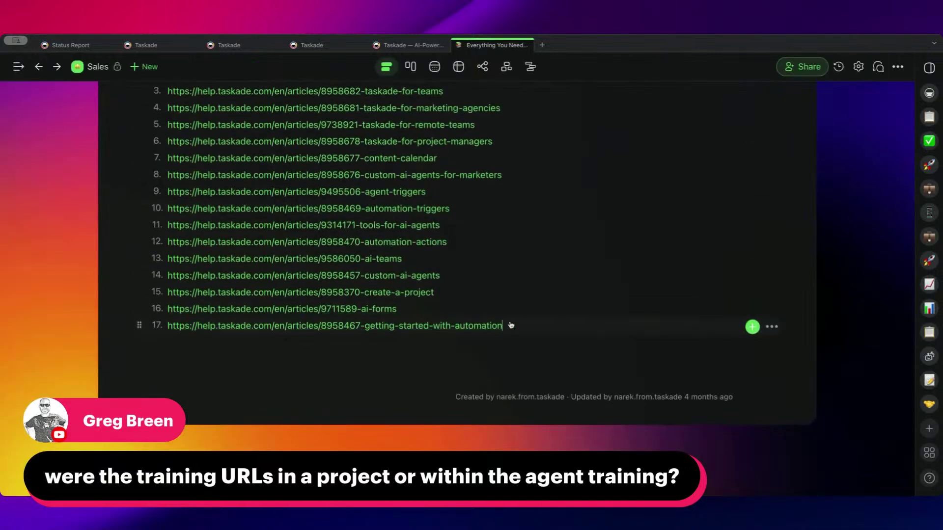
pyautogui.scroll(1, 511, 294)
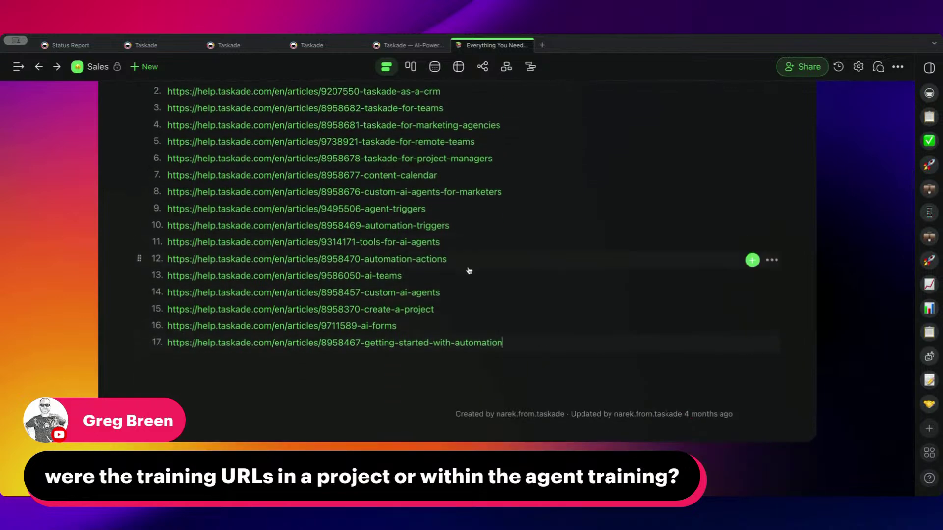
pyautogui.scroll(3, 443, 202)
pyautogui.click(98, 66)
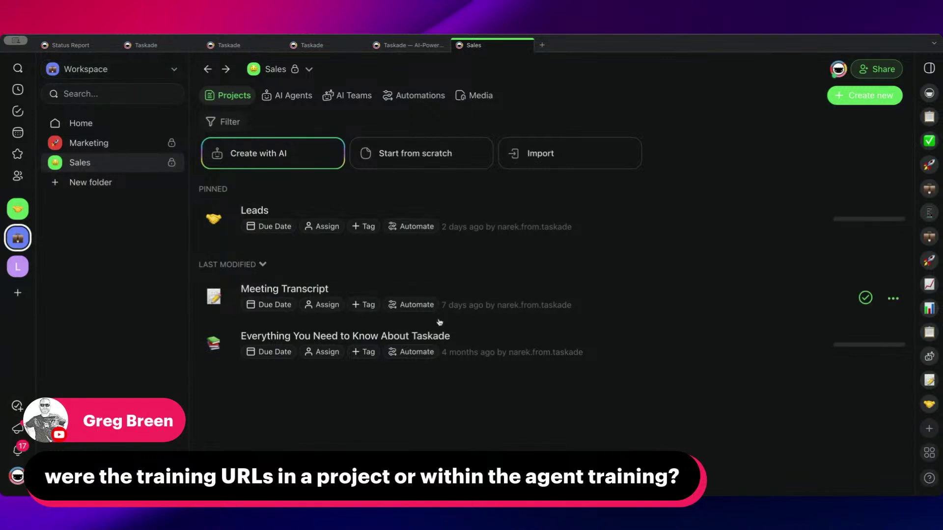
pyautogui.click(507, 334)
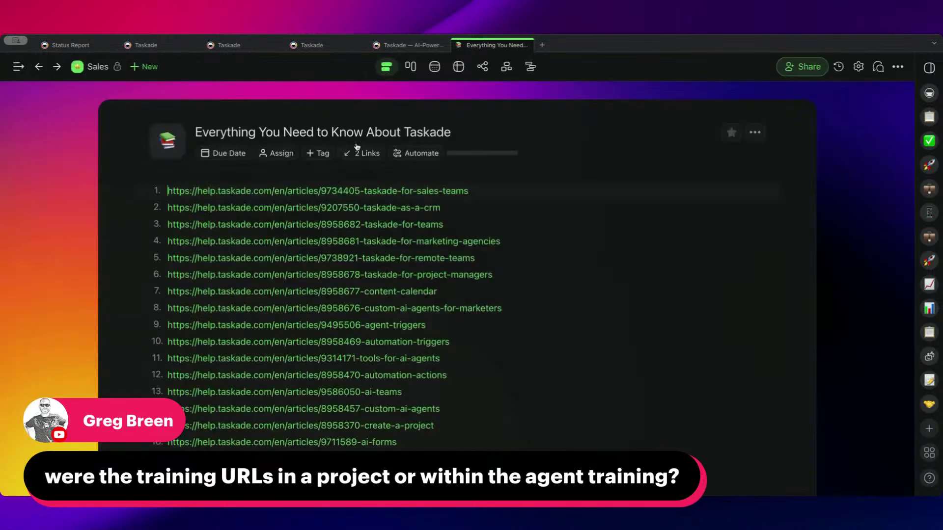
pyautogui.click(362, 159)
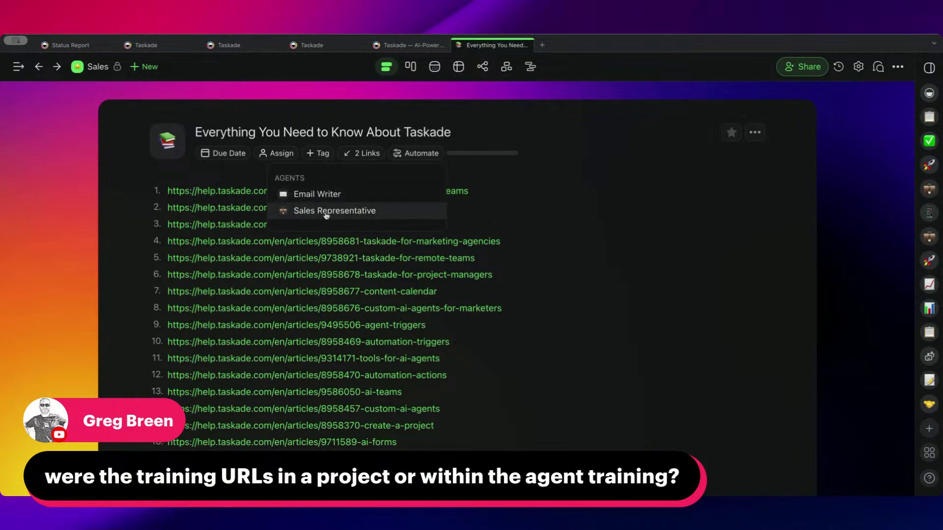
pyautogui.click(324, 194)
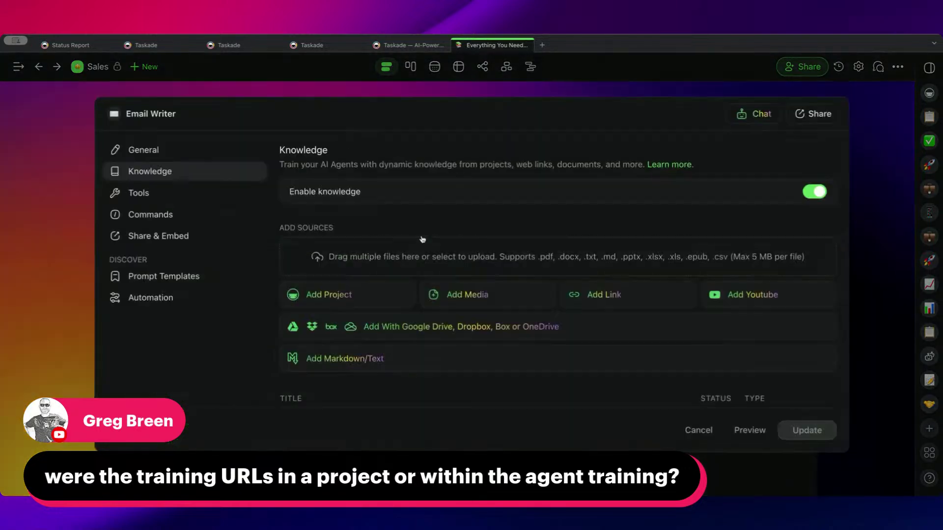
pyautogui.scroll(-2, 364, 253)
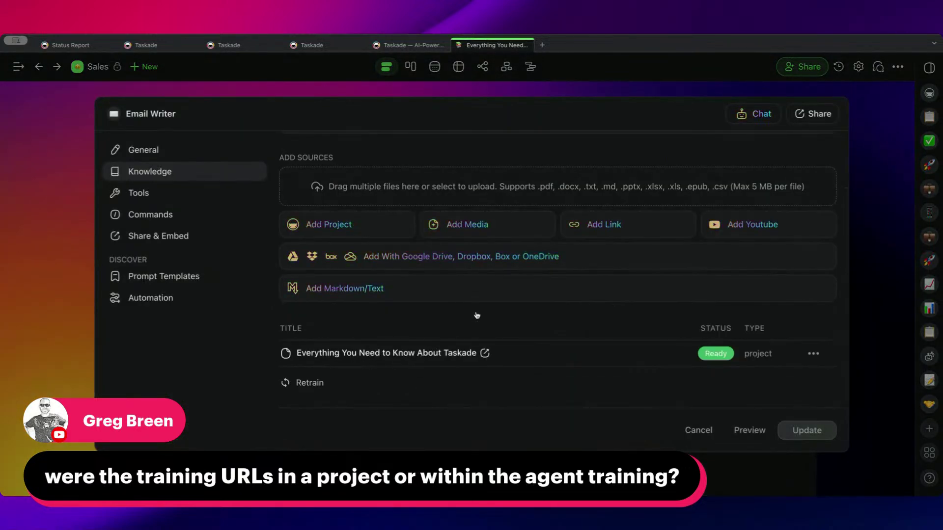
pyautogui.press('Escape')
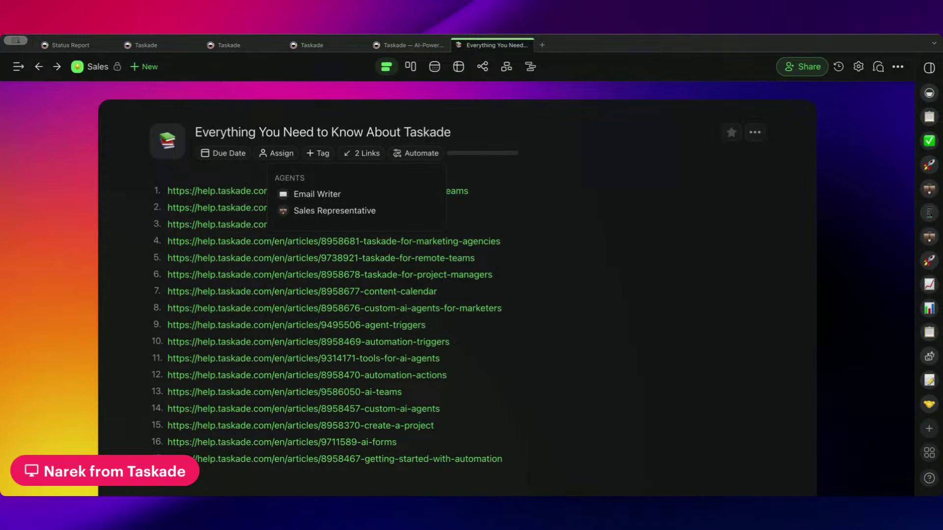
# - Close the linked-agents dropdown and scroll through the 17 help-center links
pyautogui.click(136, 110)
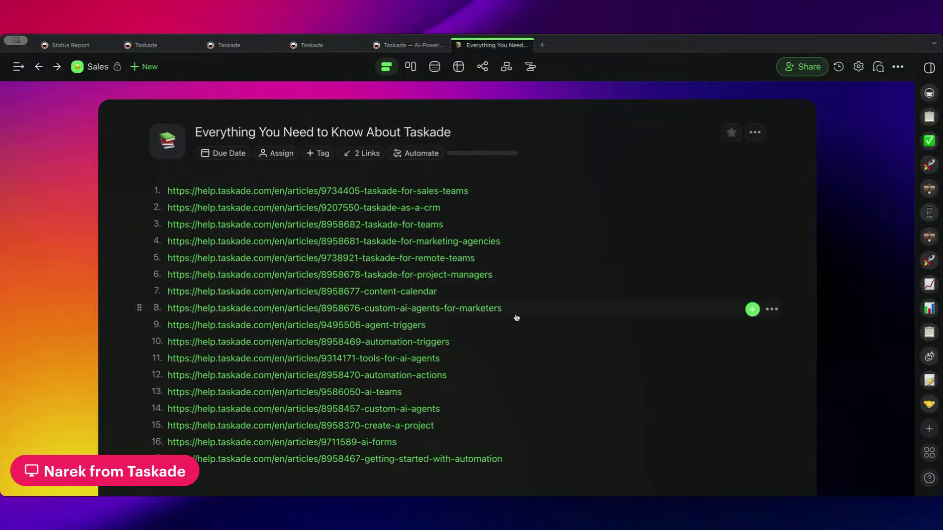
pyautogui.scroll(-3, 509, 319)
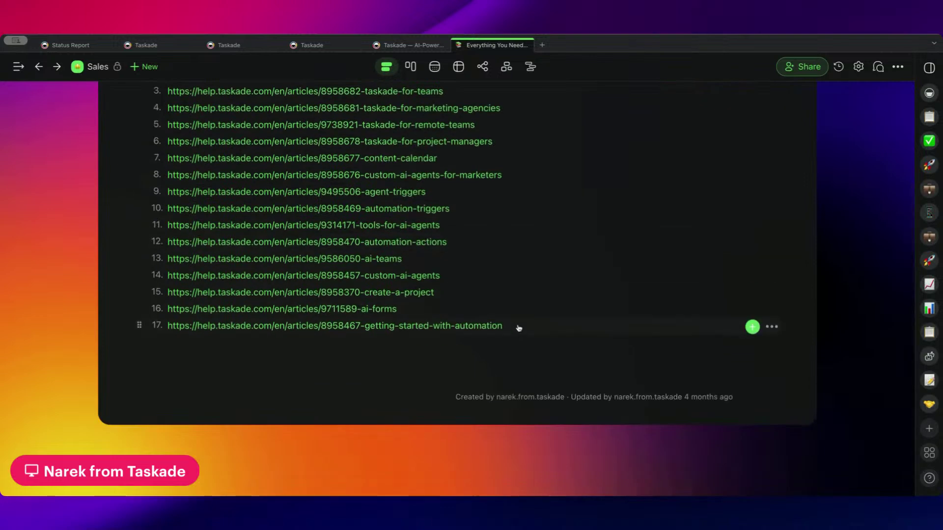
pyautogui.scroll(3, 517, 326)
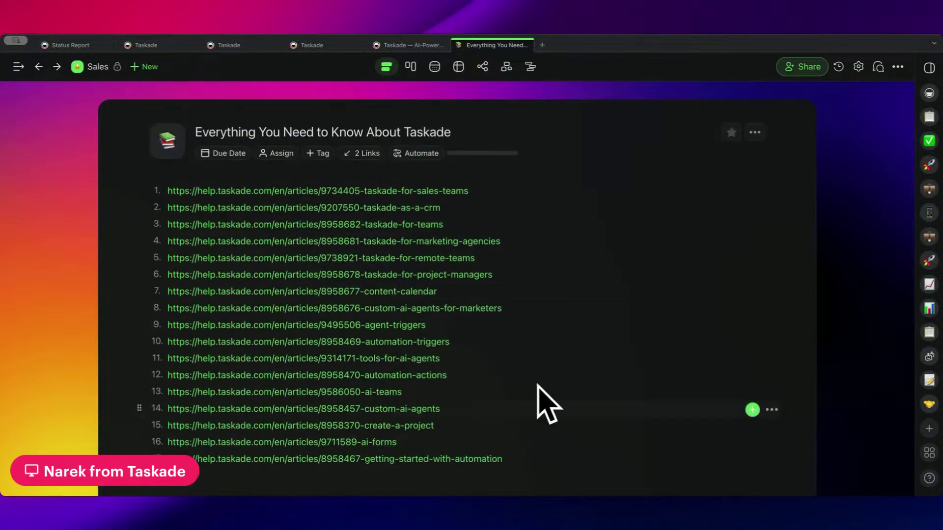
pyautogui.scroll(-3, 511, 275)
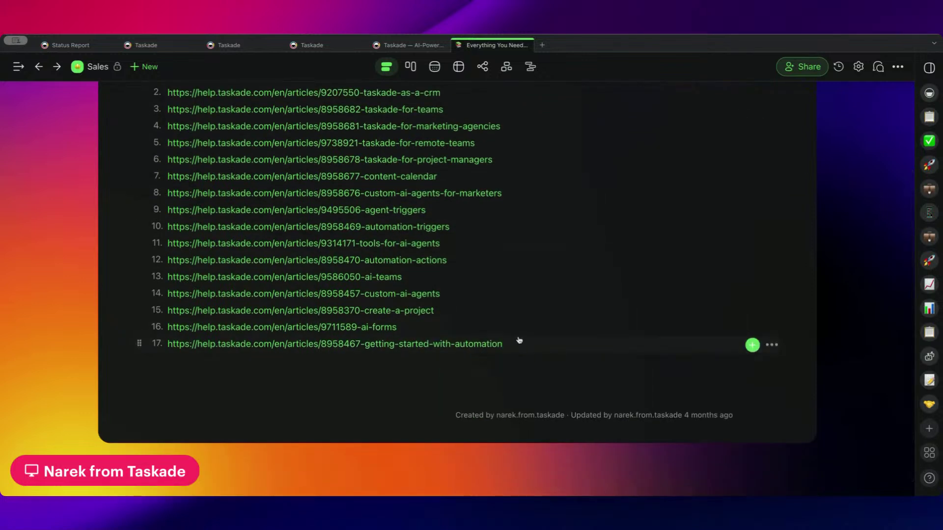
pyautogui.scroll(3, 513, 336)
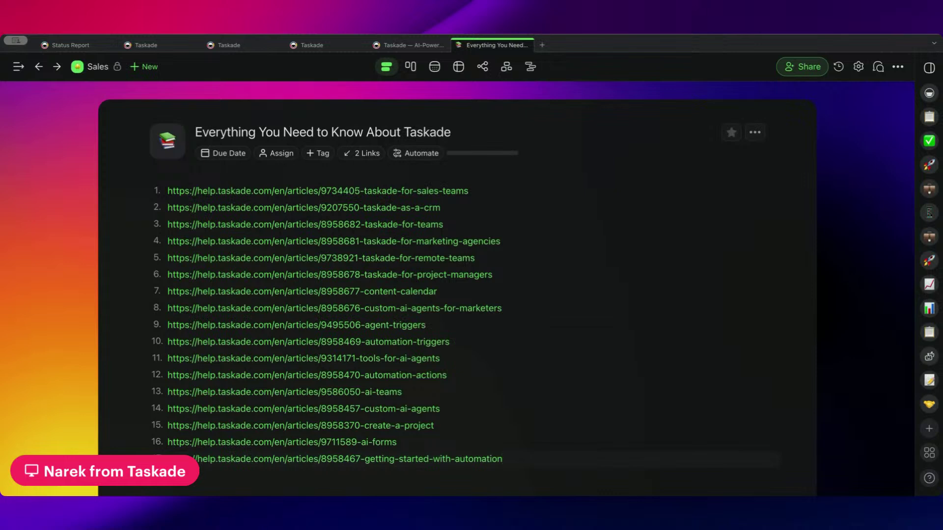
pyautogui.click(435, 153)
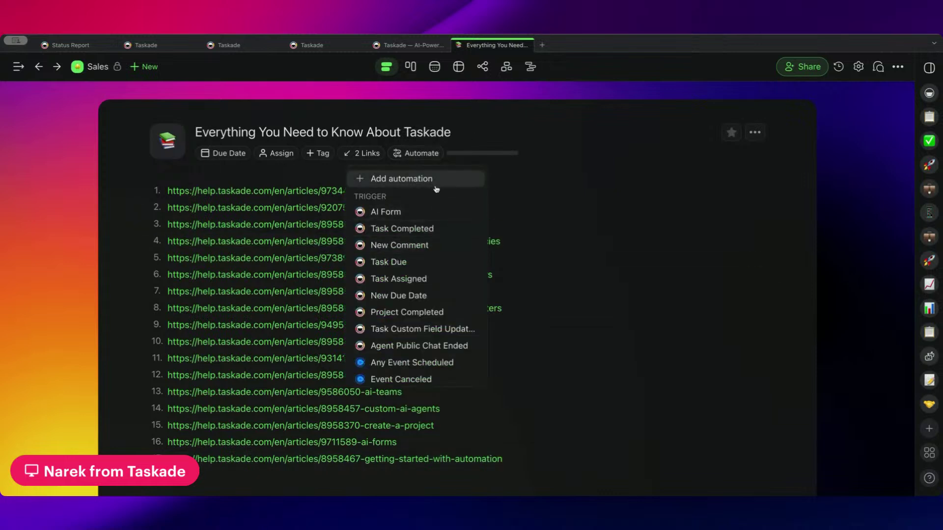
pyautogui.click(474, 141)
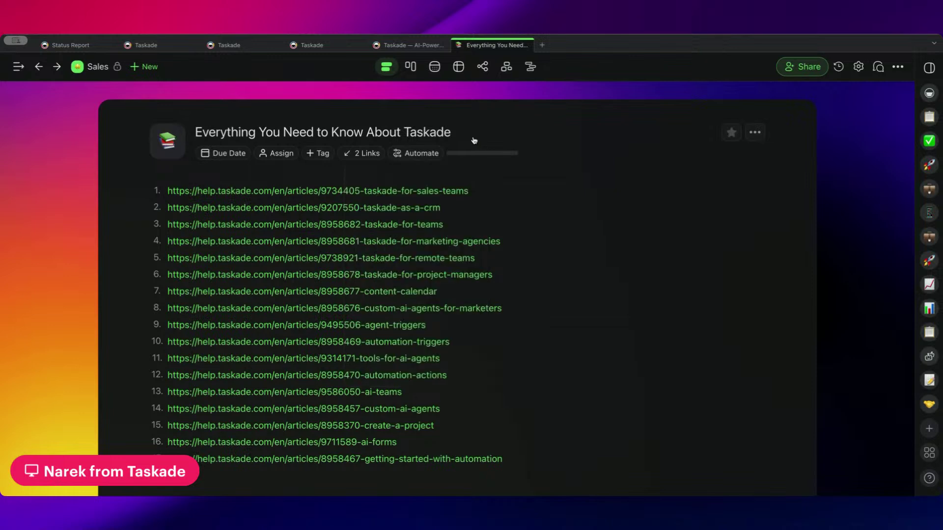
pyautogui.scroll(-5, 497, 245)
pyautogui.click(524, 328)
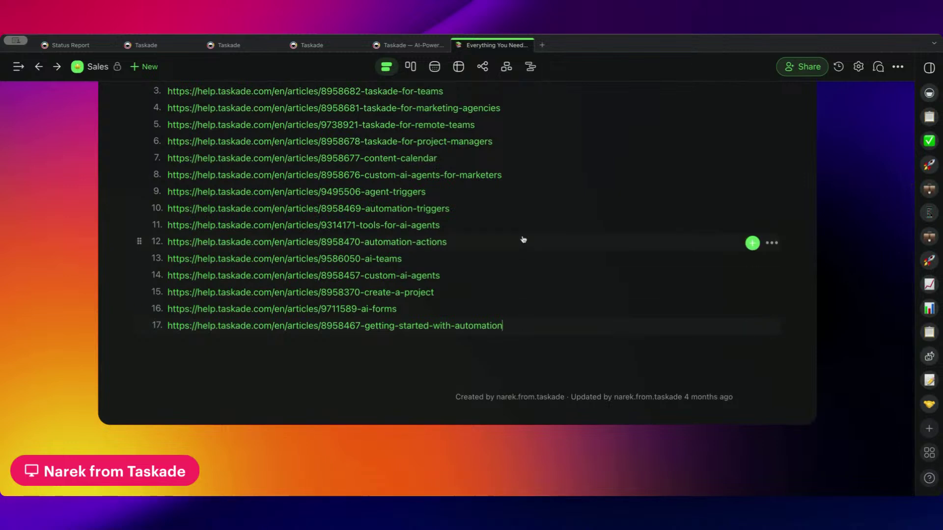
pyautogui.scroll(3, 522, 238)
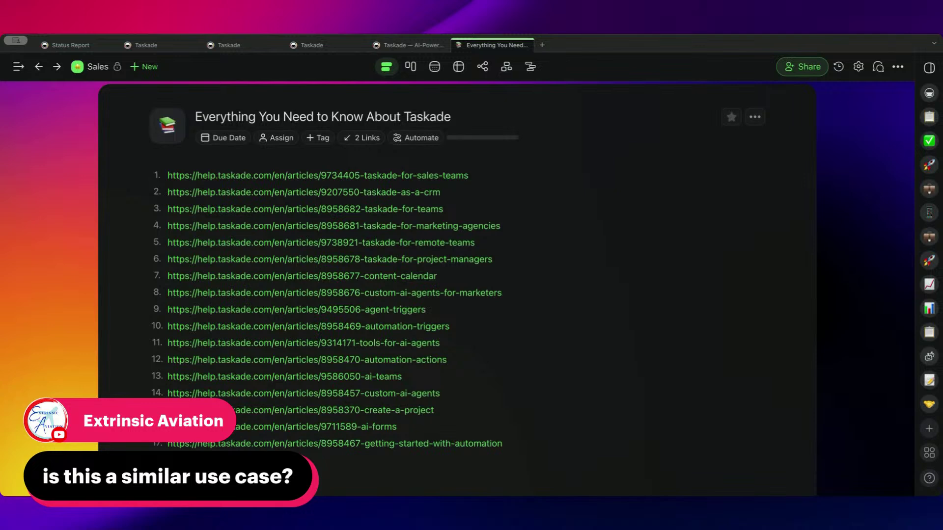
# - Close the extra Sales and Taskade tabs and preview the Status Report automation flow
pyautogui.click(96, 68)
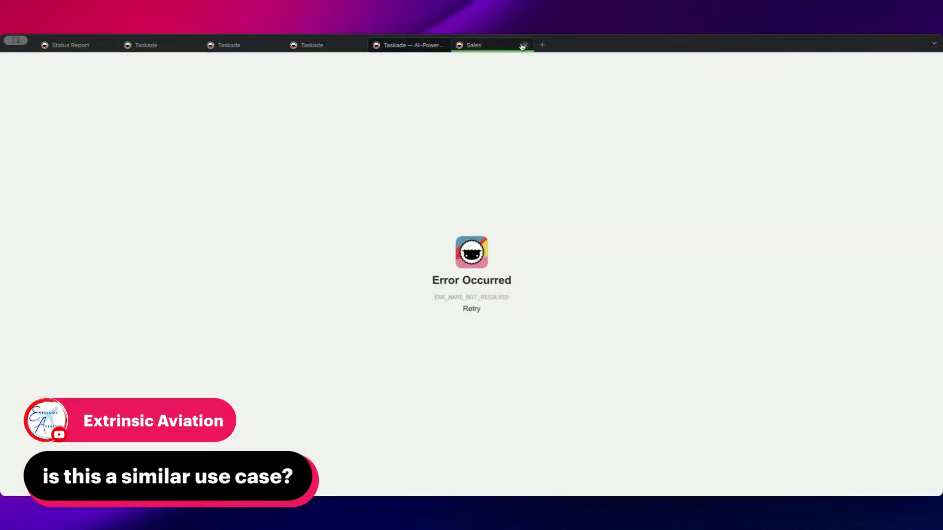
pyautogui.click(523, 46)
pyautogui.click(441, 45)
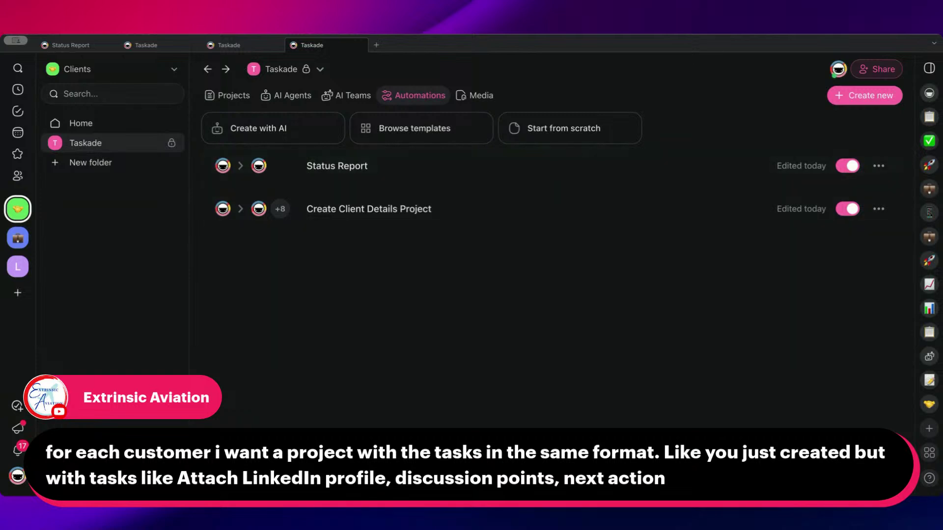
pyautogui.click(358, 166)
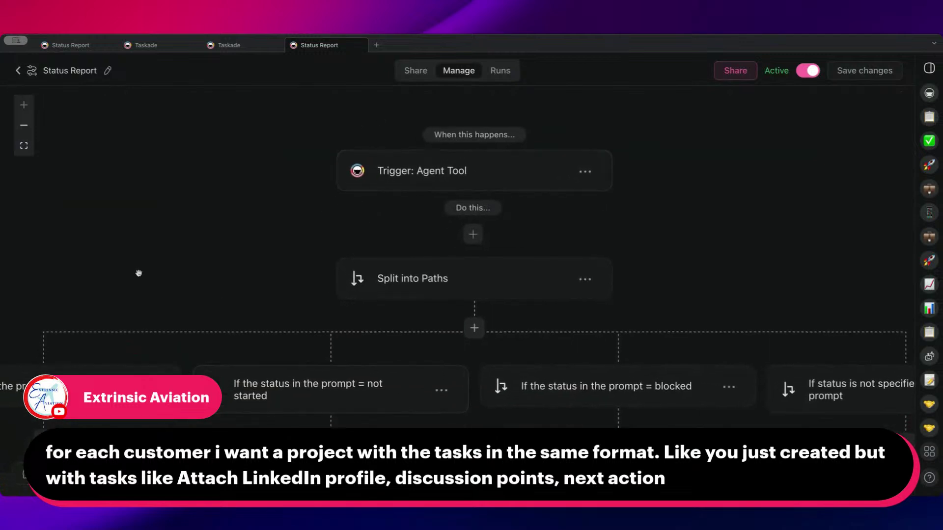
pyautogui.moveTo(139, 273); pyautogui.dragTo(271, 184)
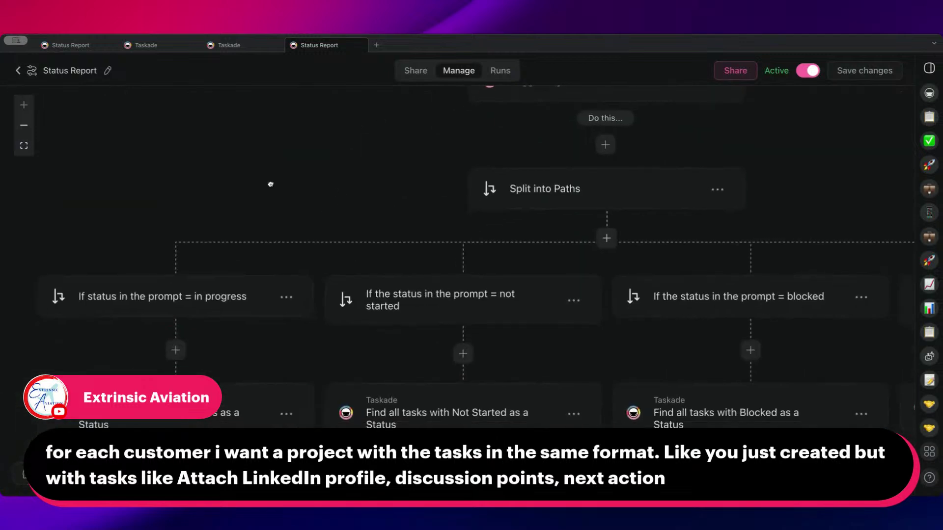
pyautogui.click(17, 70)
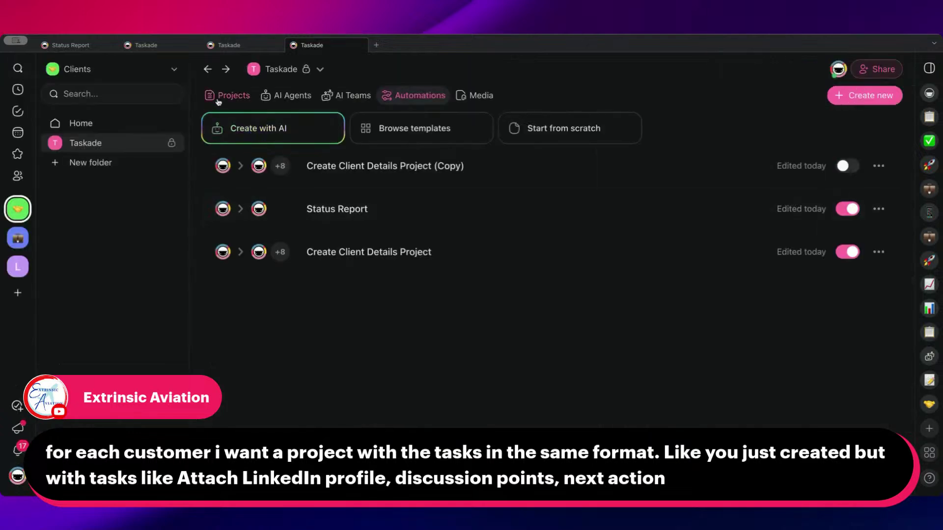
# - Delete the Create Client Details Project (Copy) automation
pyautogui.click(879, 166)
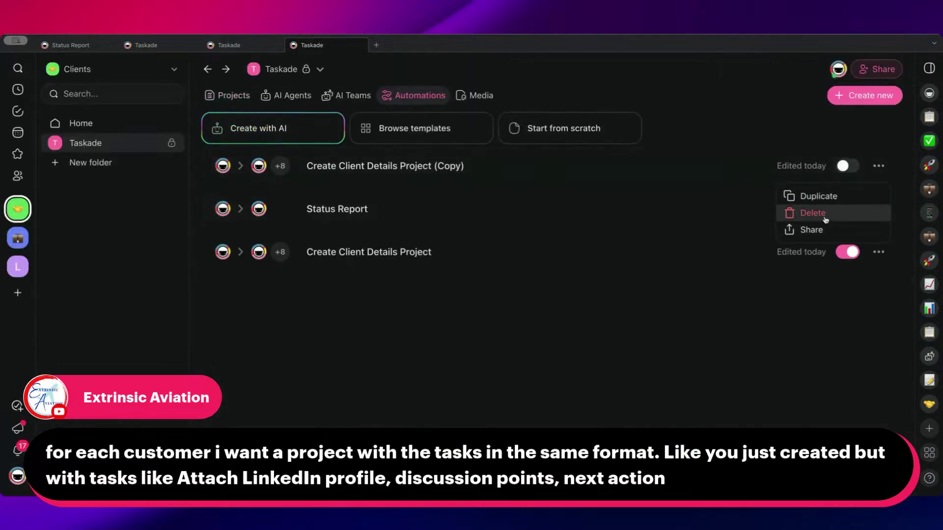
pyautogui.click(825, 220)
pyautogui.click(499, 296)
pyautogui.click(237, 99)
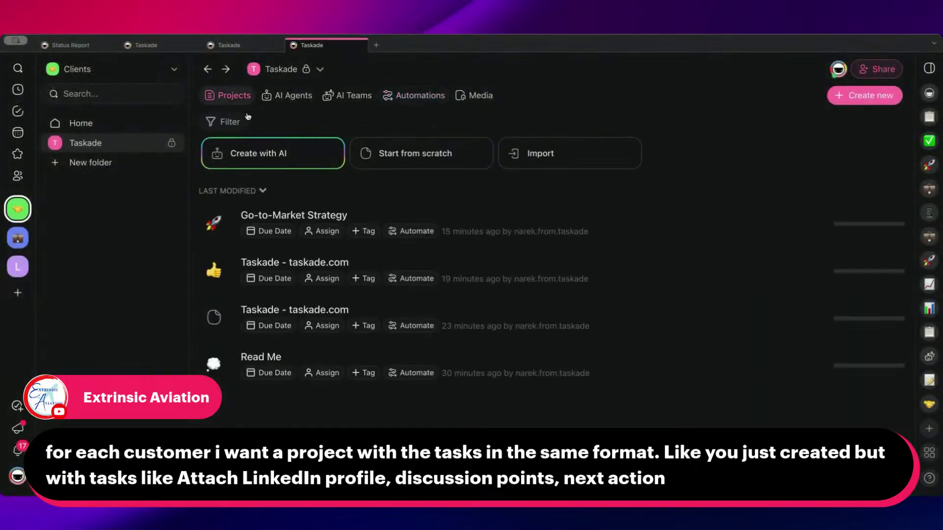
# - Rename the Go-to-Market Strategy project to Contact Database
pyautogui.click(336, 218)
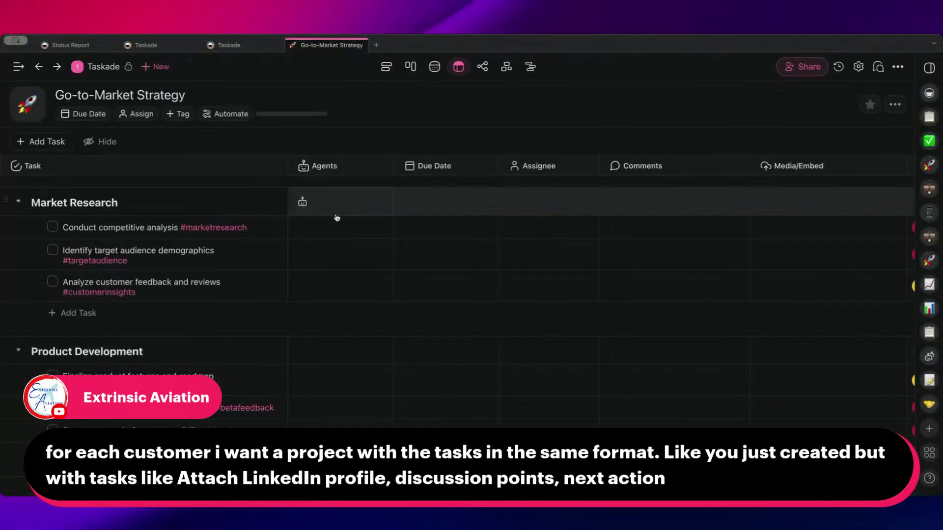
pyautogui.tripleClick(169, 95)
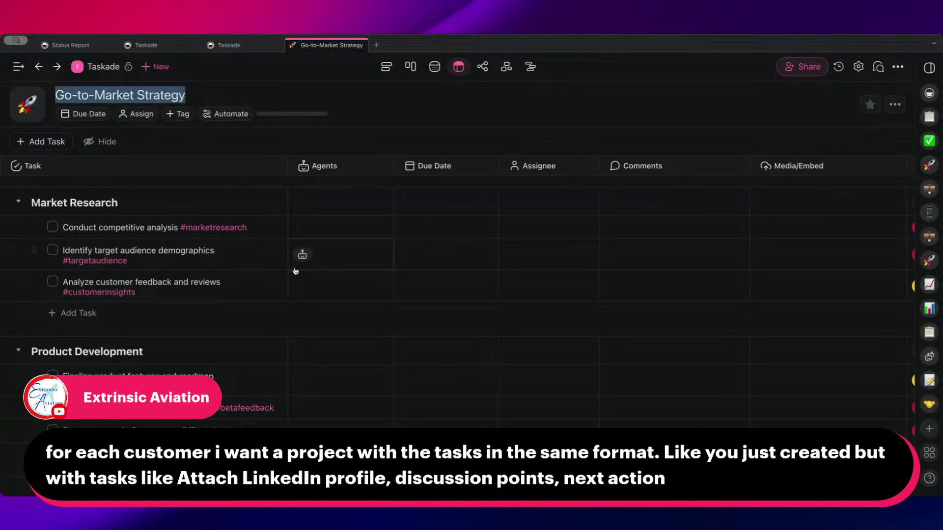
pyautogui.write('LinkIn')
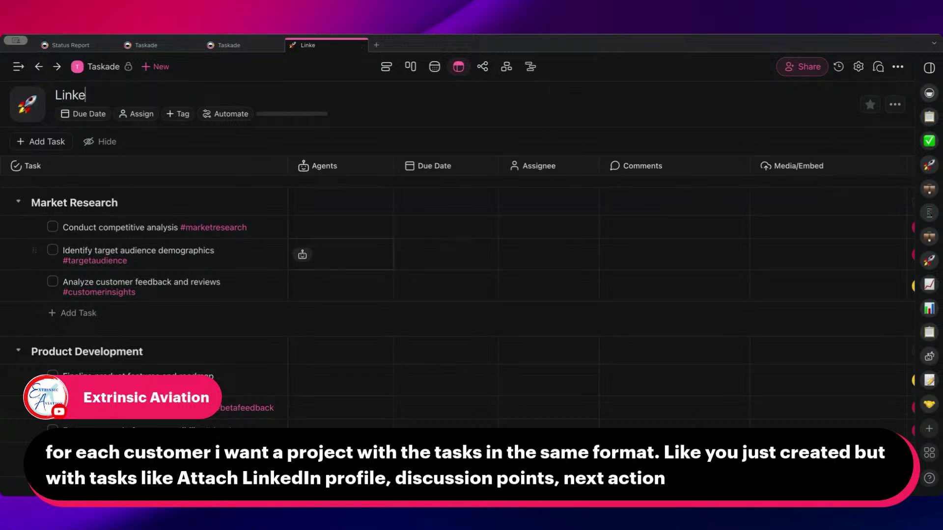
pyautogui.press('BackSpace')
pyautogui.press('BackSpace')
pyautogui.press('BackSpace')
pyautogui.press('BackSpace')
pyautogui.press('BackSpace')
pyautogui.press('BackSpace')
pyautogui.write('Contact Database')
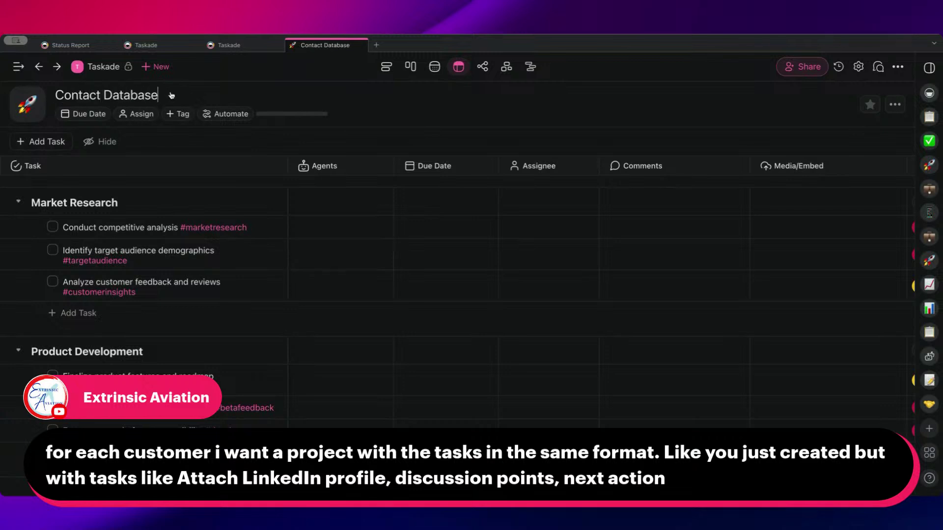
pyautogui.moveTo(169, 95); pyautogui.dragTo(60, 97)
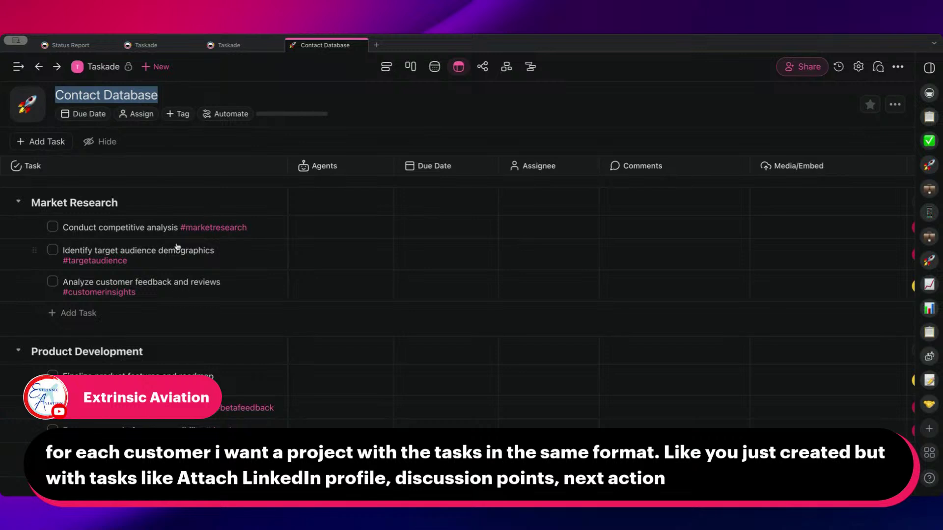
pyautogui.hscroll(3, 749, 170)
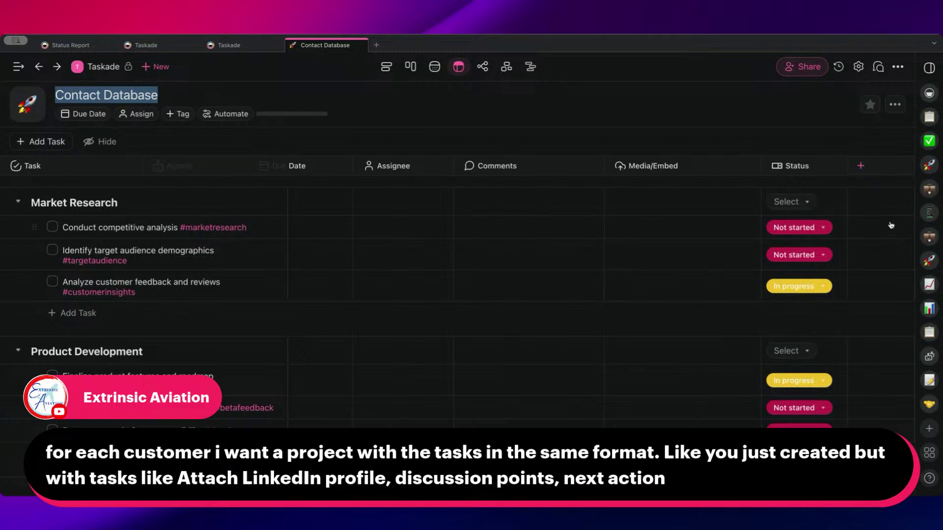
# - Add a Type of Task column and set the first two tasks to Research
pyautogui.click(863, 169)
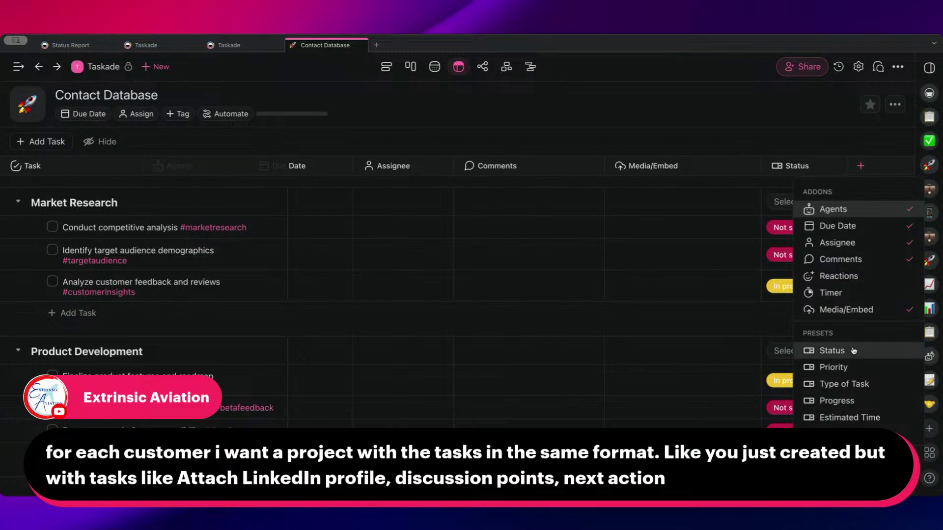
pyautogui.scroll(-1, 853, 350)
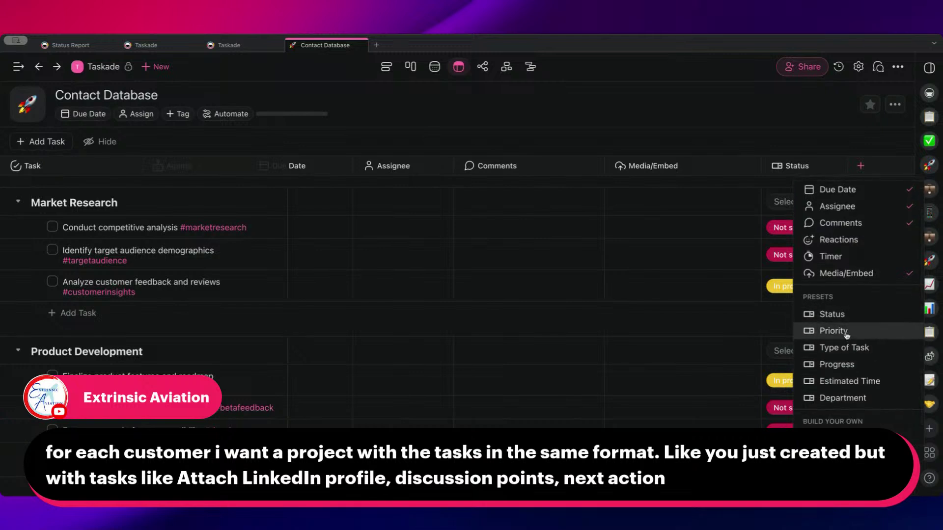
pyautogui.click(850, 348)
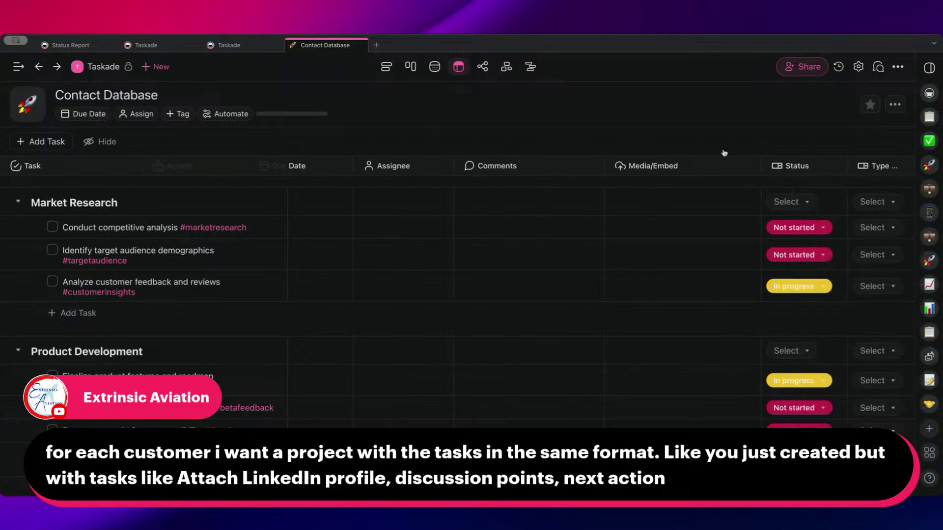
pyautogui.hscroll(3, 737, 197)
pyautogui.click(798, 227)
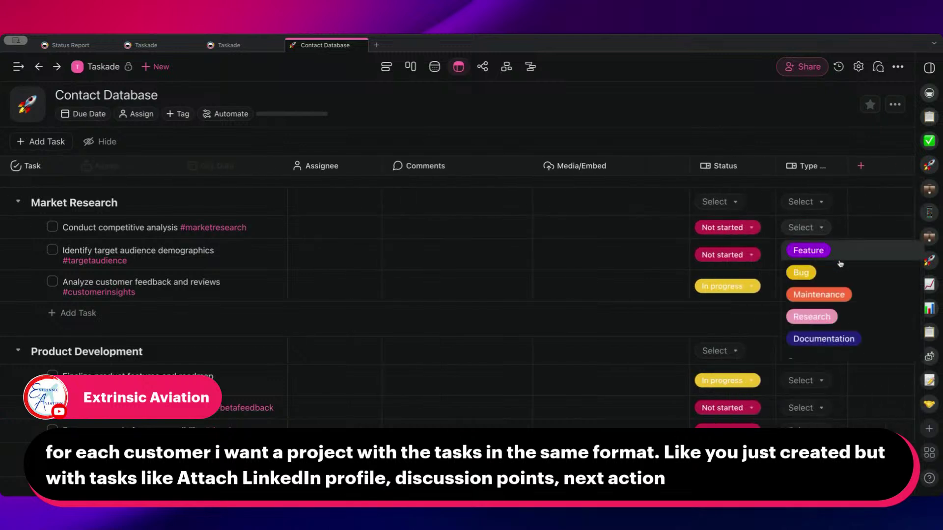
pyautogui.click(856, 317)
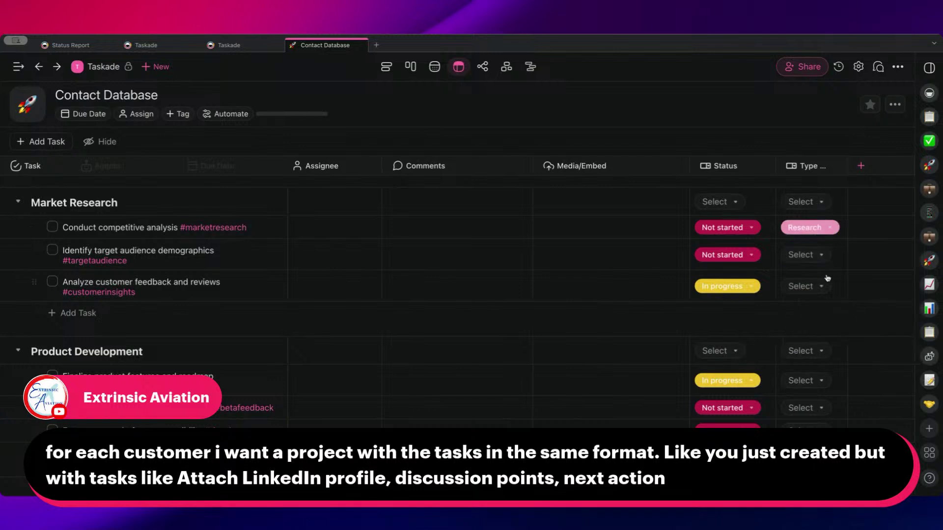
pyautogui.click(801, 255)
pyautogui.click(848, 342)
# - Check the project's automation triggers, then return to the Taskade folder's automations
pyautogui.click(703, 97)
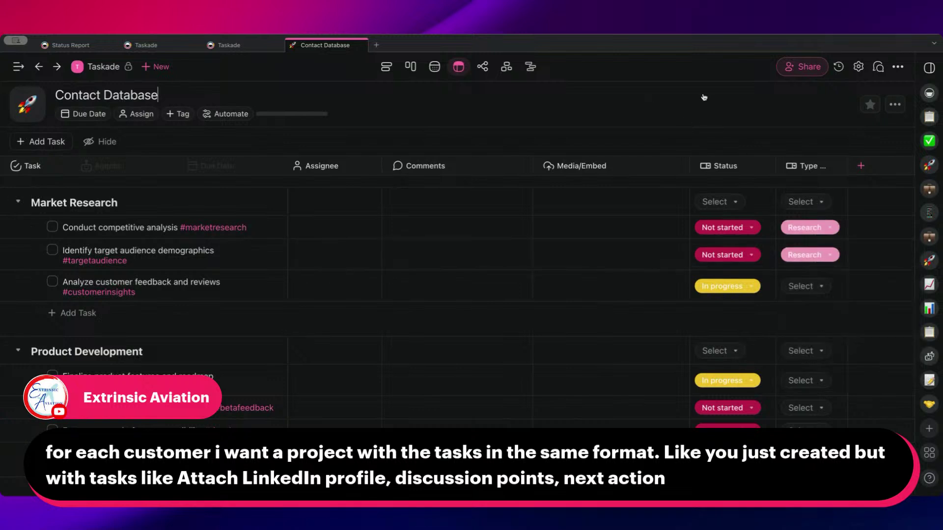
pyautogui.click(214, 115)
pyautogui.click(214, 94)
pyautogui.click(88, 68)
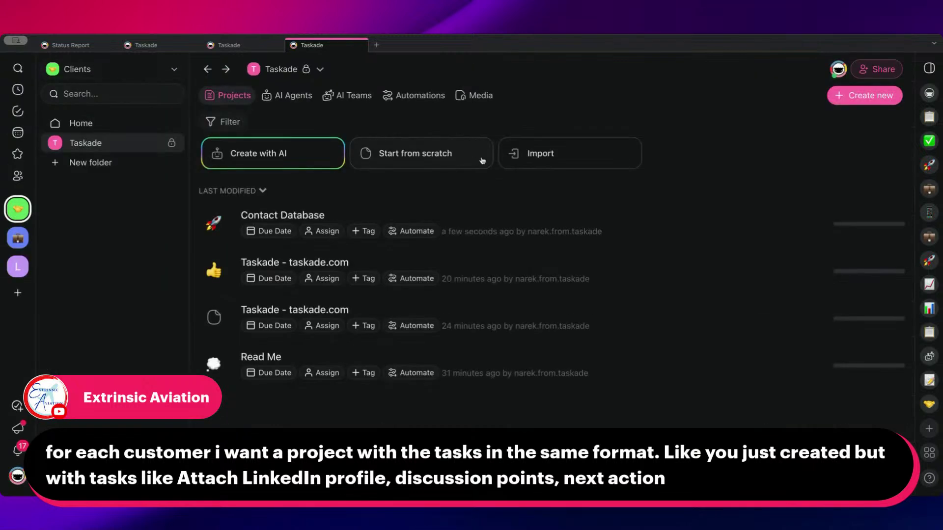
pyautogui.click(415, 96)
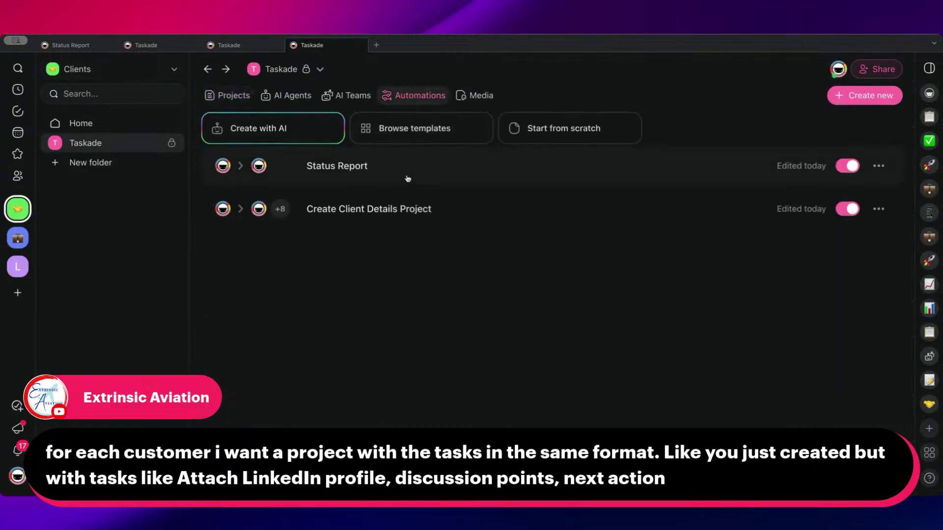
# - Open the Status Report flow's In Progress Find Tasks step and scroll to its Status filter
pyautogui.click(348, 166)
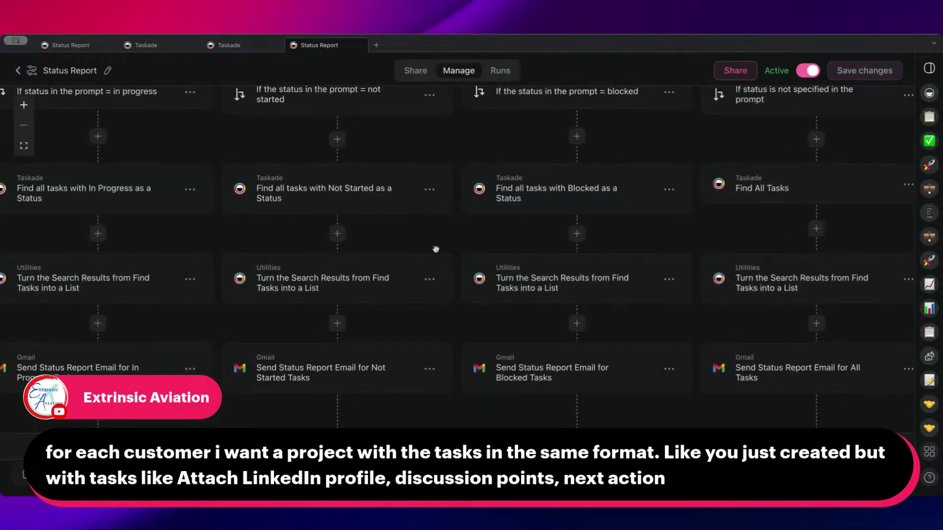
pyautogui.moveTo(432, 252); pyautogui.dragTo(554, 339)
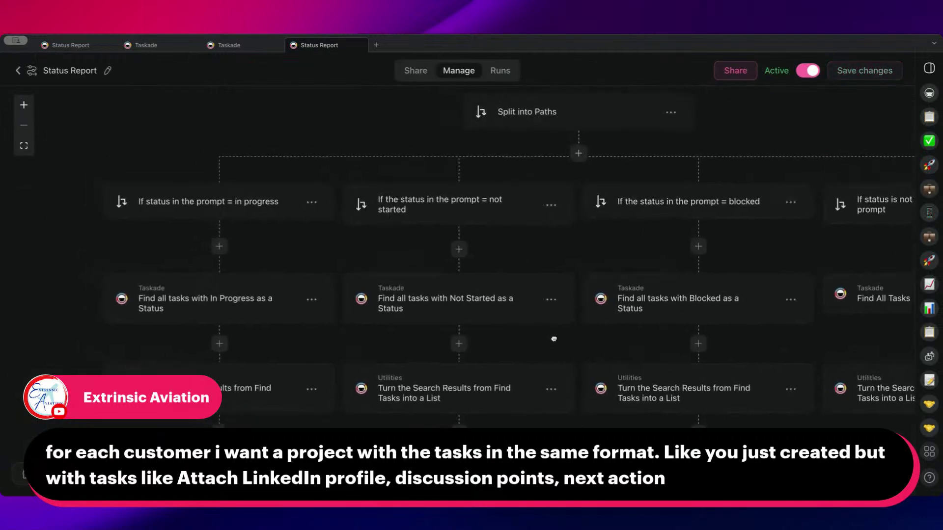
pyautogui.click(199, 311)
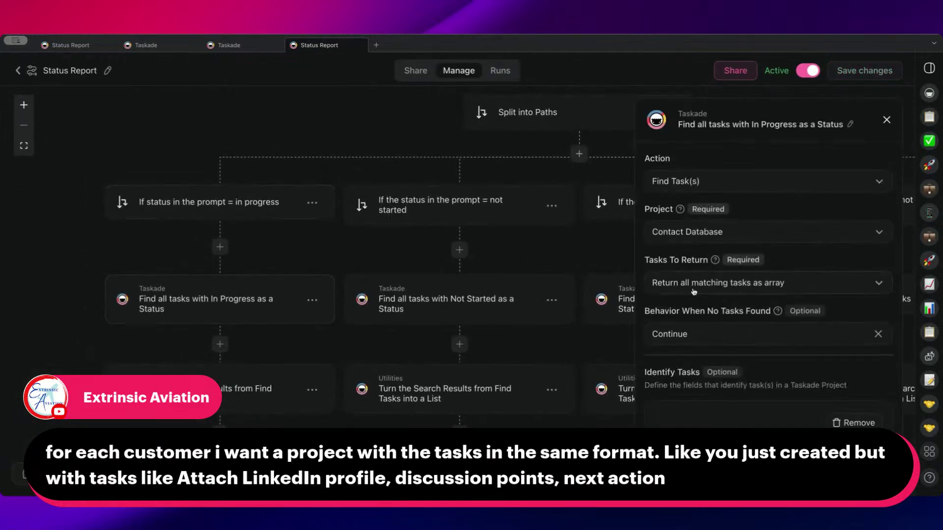
pyautogui.scroll(-5, 744, 260)
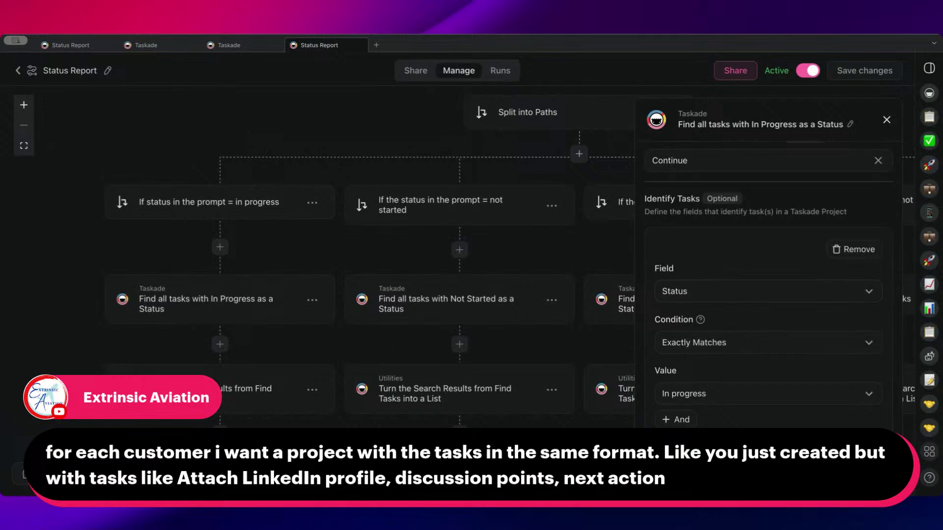
# - Add a second filter condition to the In Progress find-tasks step
pyautogui.click(681, 420)
pyautogui.scroll(-3, 726, 396)
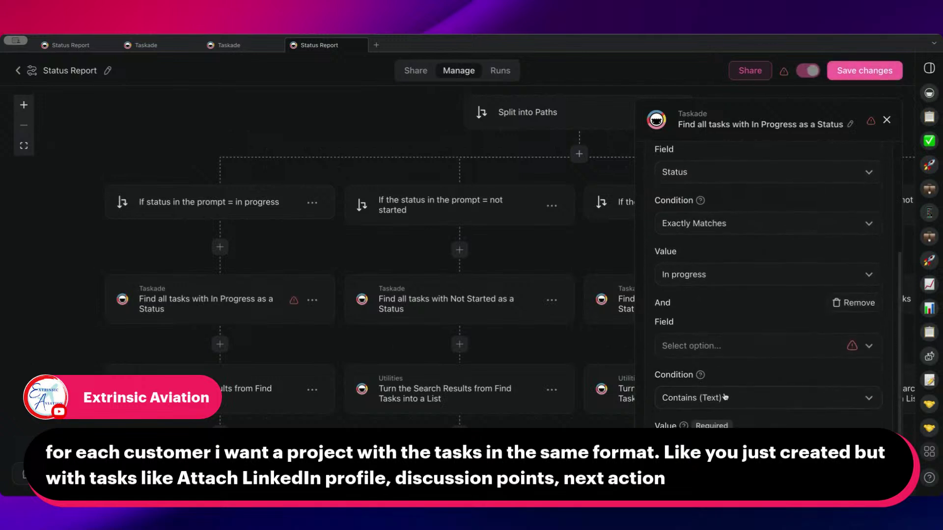
pyautogui.click(725, 353)
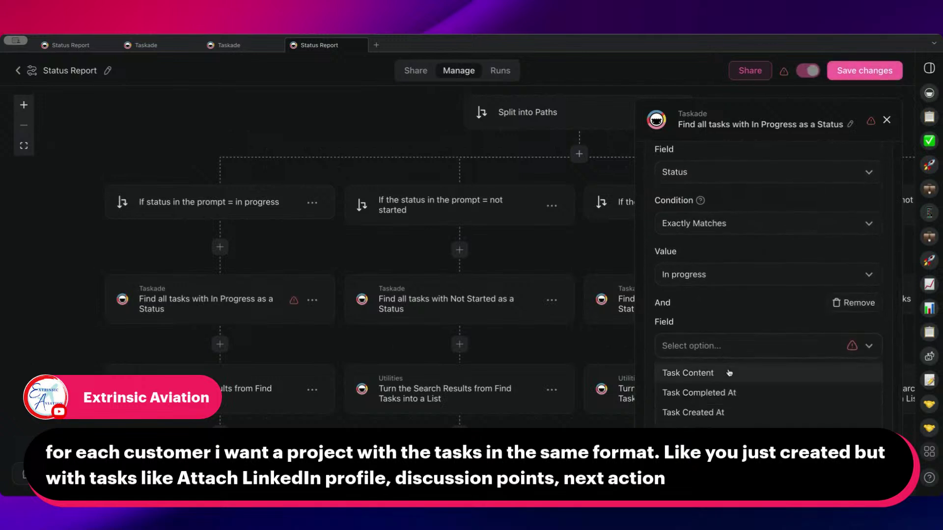
pyautogui.click(727, 325)
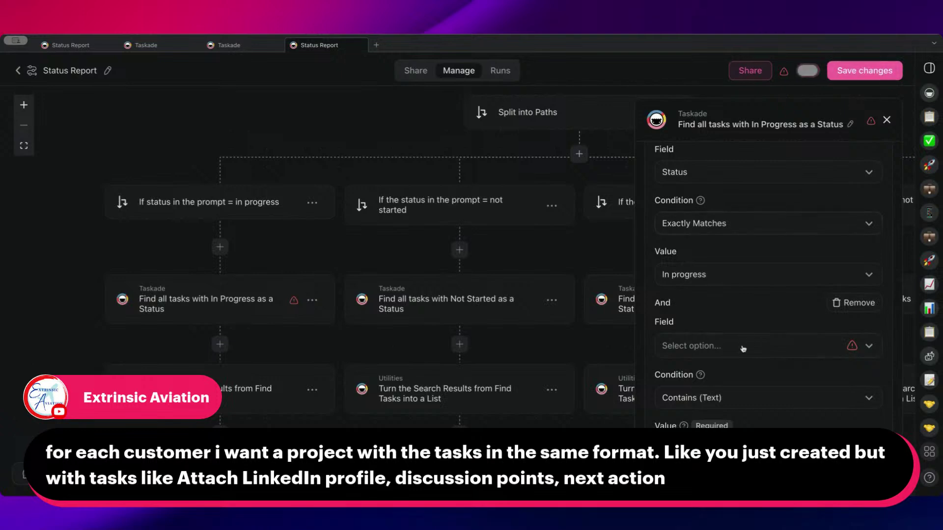
pyautogui.scroll(-1, 743, 349)
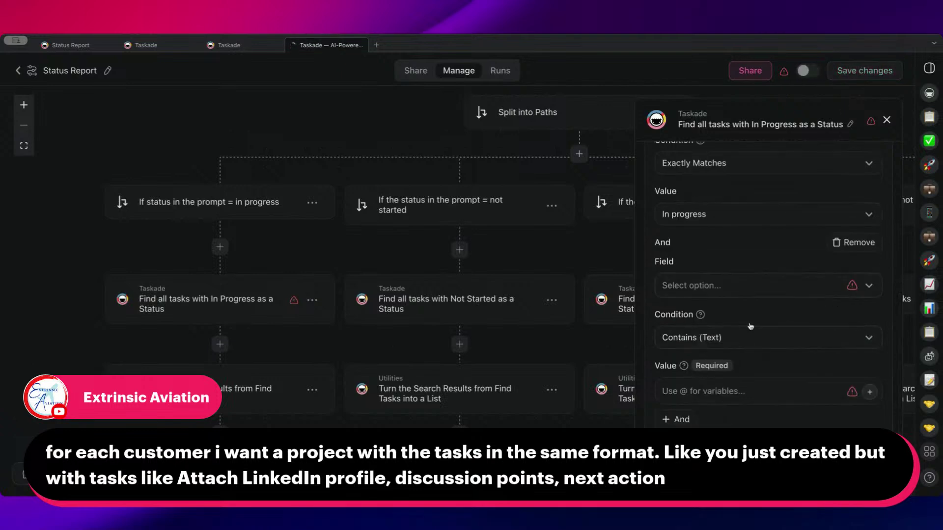
pyautogui.scroll(5, 139, 326)
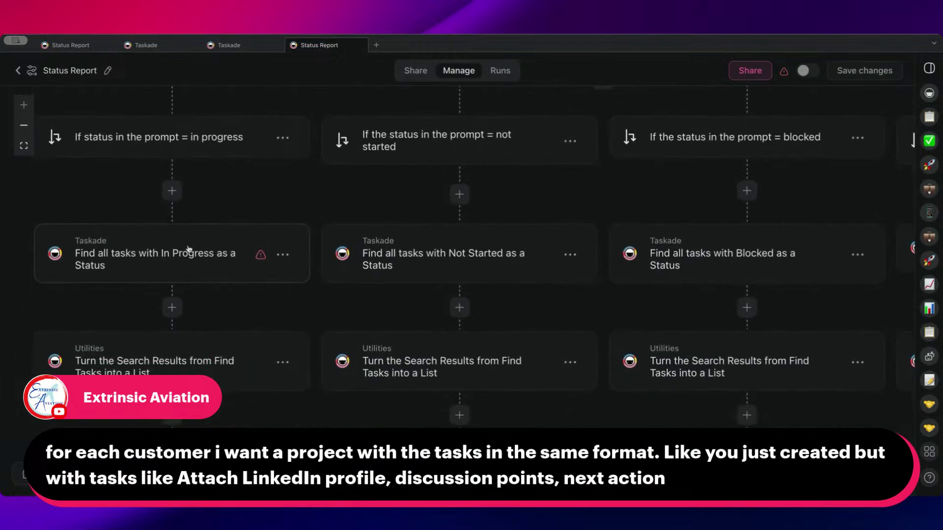
# - Set the second condition to Type of Task matching Research
pyautogui.click(188, 248)
pyautogui.scroll(-5, 745, 309)
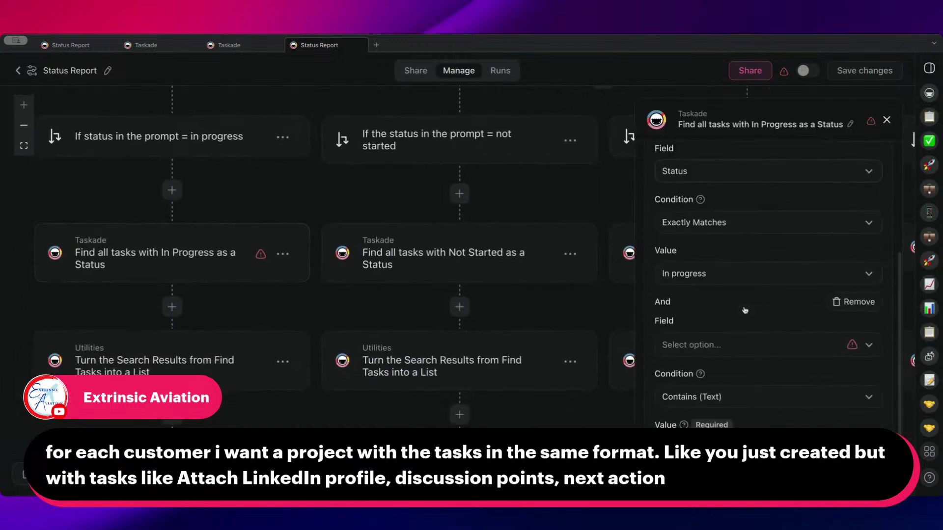
pyautogui.scroll(-1, 745, 310)
pyautogui.click(717, 290)
pyautogui.click(711, 396)
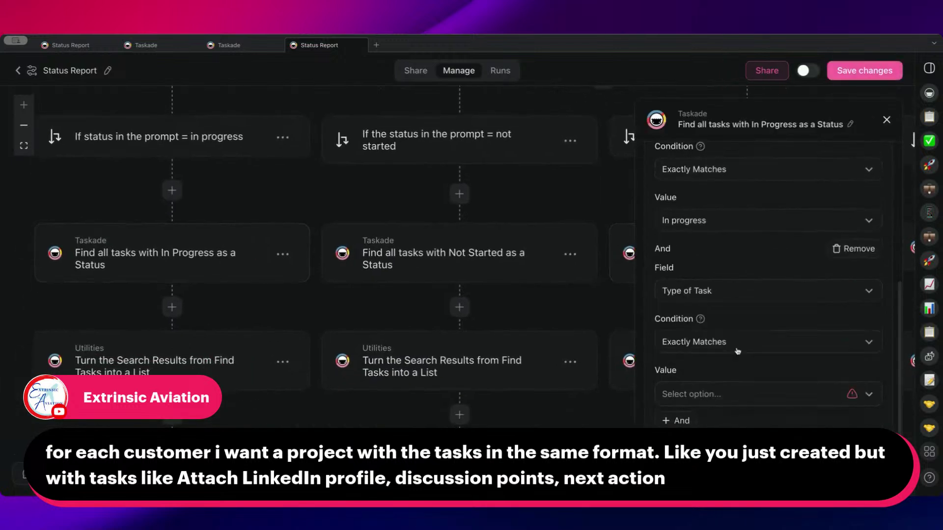
pyautogui.click(727, 393)
pyautogui.click(720, 346)
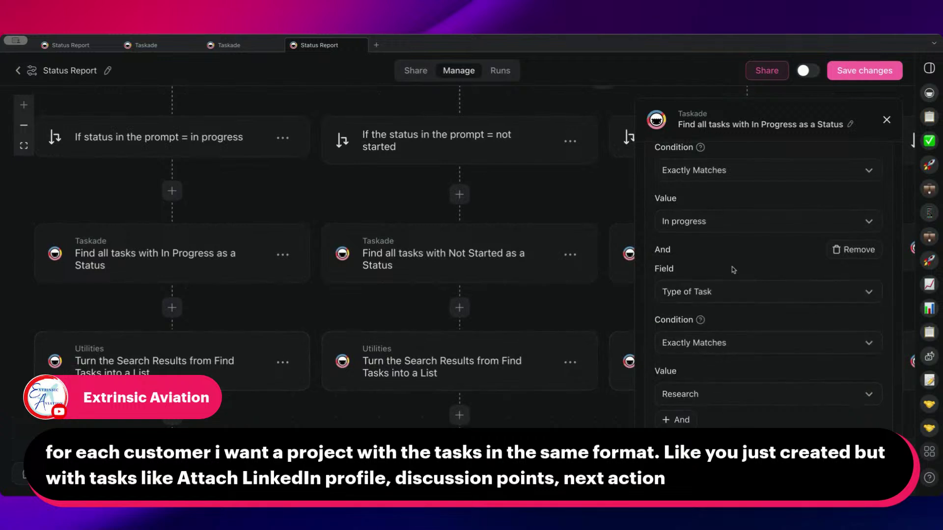
pyautogui.scroll(2, 668, 233)
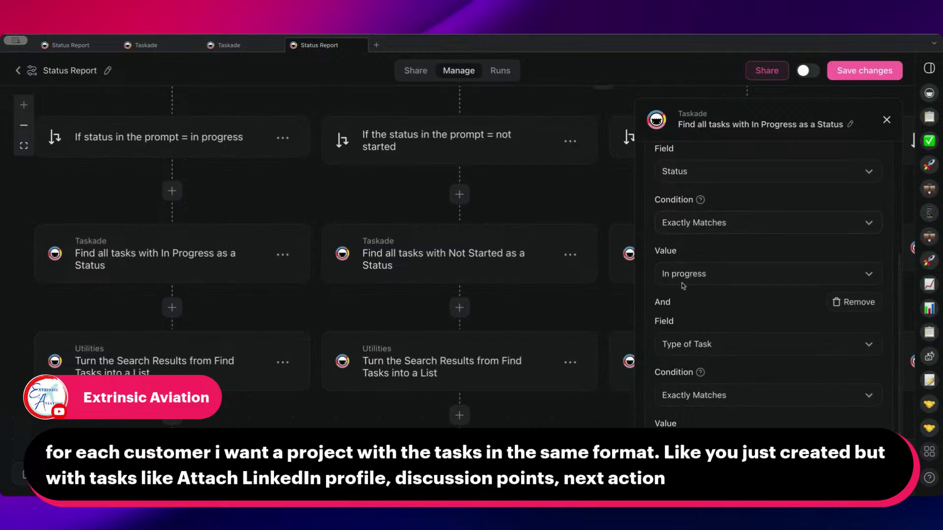
pyautogui.scroll(4, 802, 322)
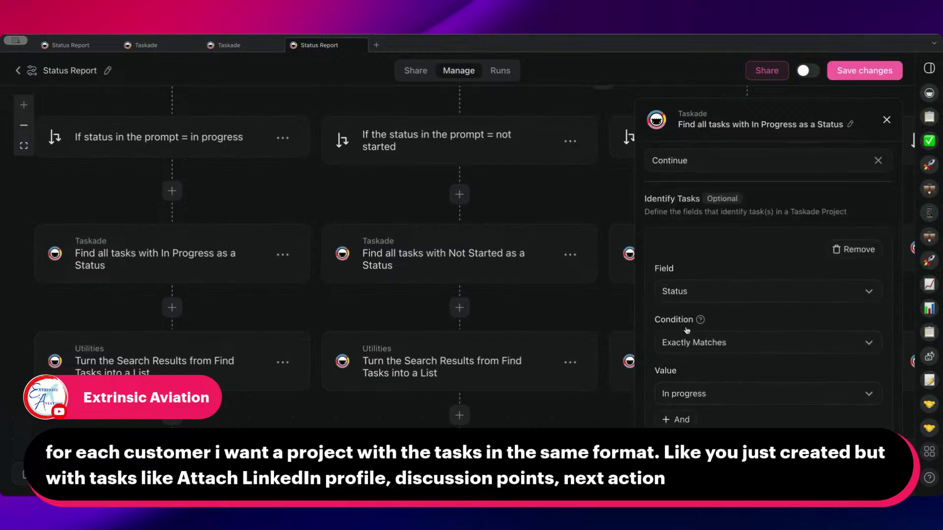
# - Add an Or filter group where Type of Task is Research
pyautogui.click(687, 424)
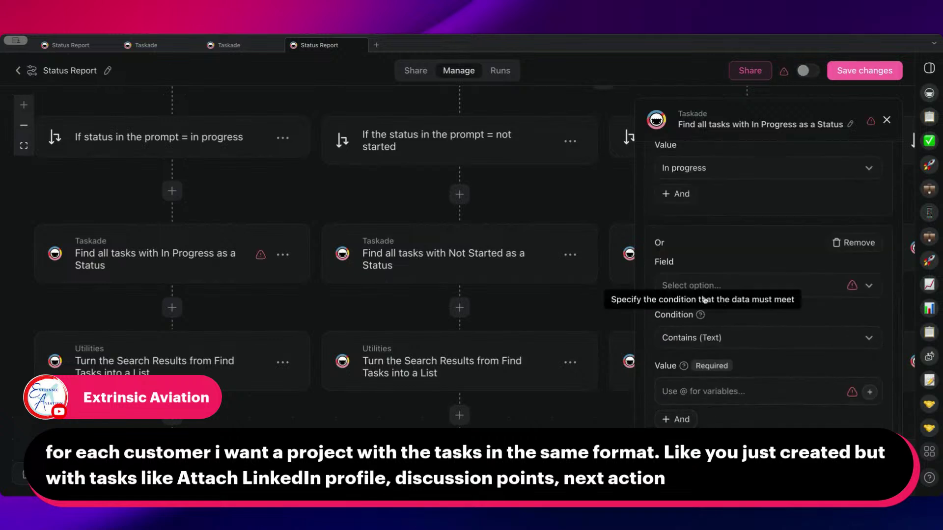
pyautogui.click(704, 289)
pyautogui.click(703, 392)
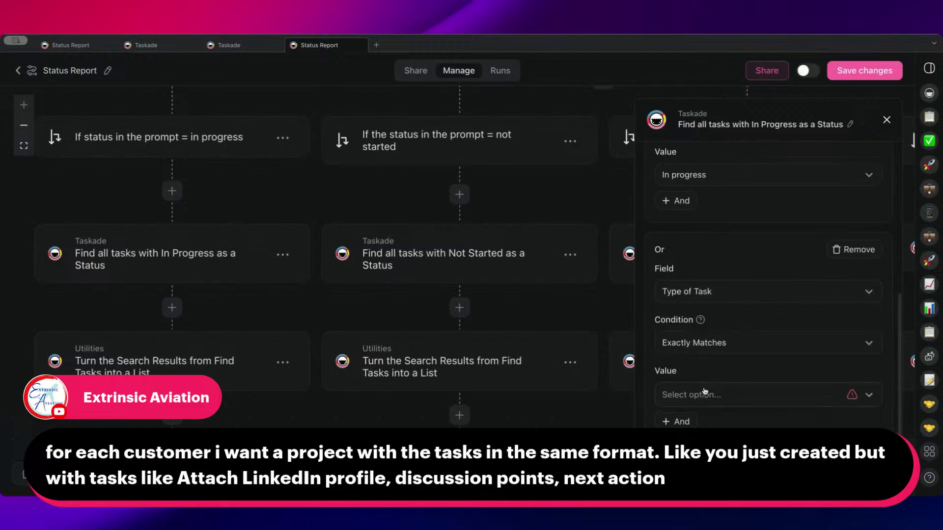
pyautogui.click(709, 401)
pyautogui.click(715, 342)
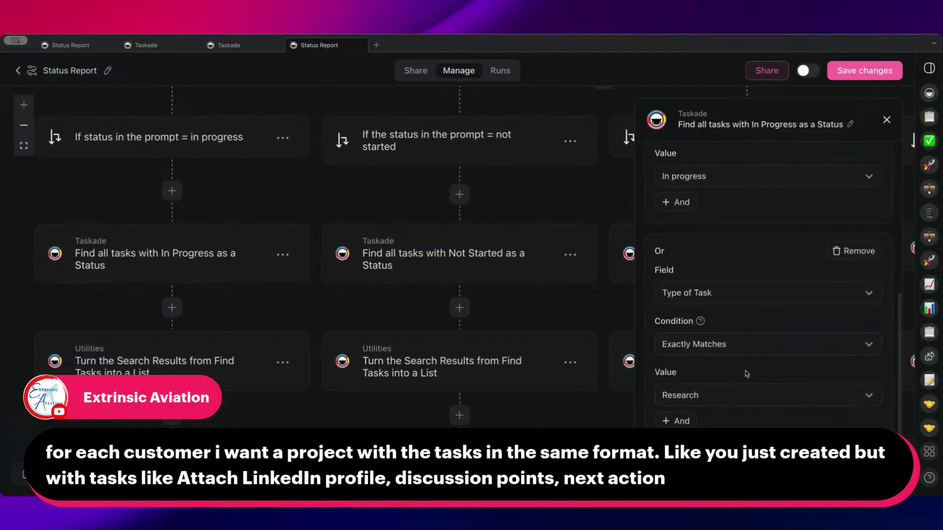
pyautogui.scroll(4, 717, 356)
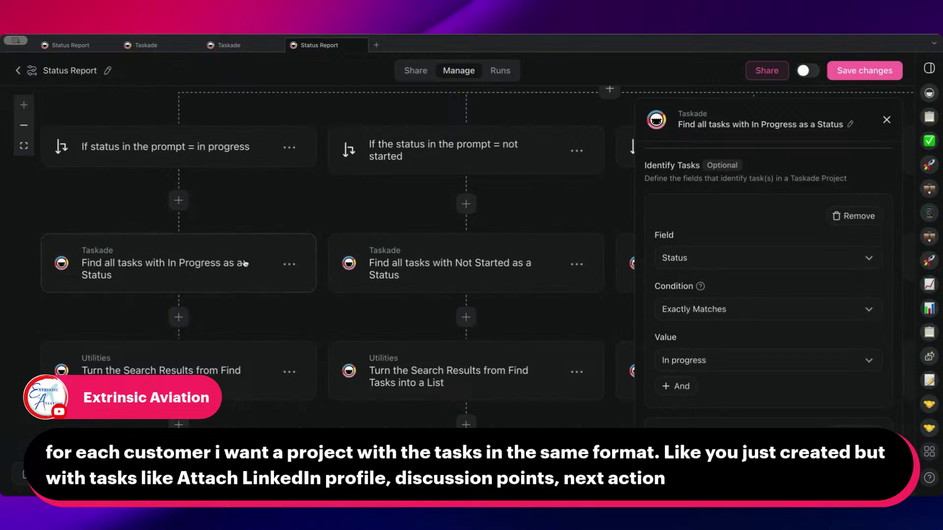
# - Review the workflow canvas, then leave the automation editor with unsaved changes
pyautogui.moveTo(255, 317); pyautogui.dragTo(292, 319)
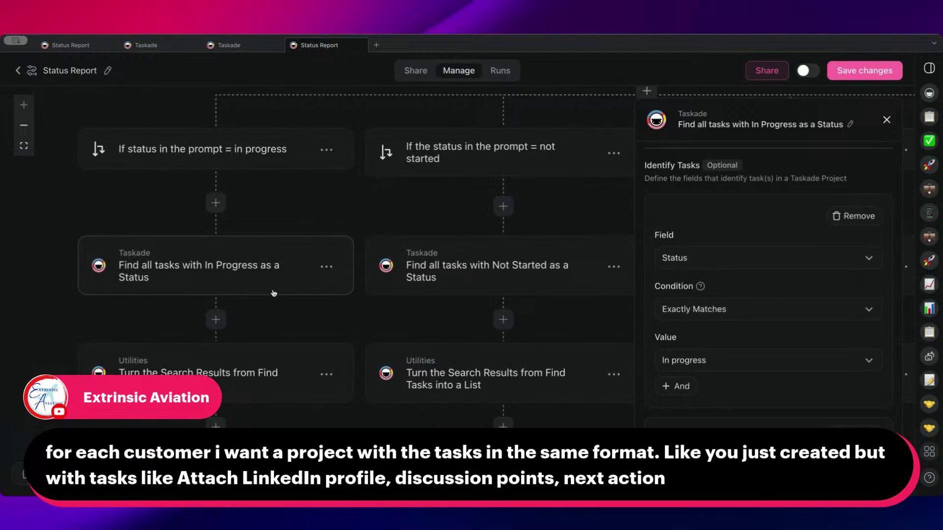
pyautogui.scroll(-5, 295, 314)
pyautogui.hscroll(-3, 344, 344)
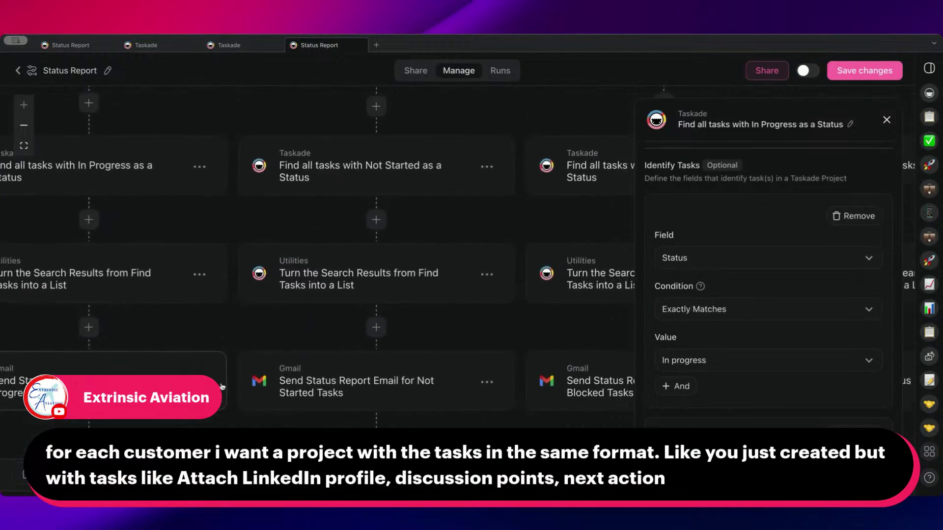
pyautogui.scroll(4, 390, 228)
pyautogui.hscroll(2, 295, 245)
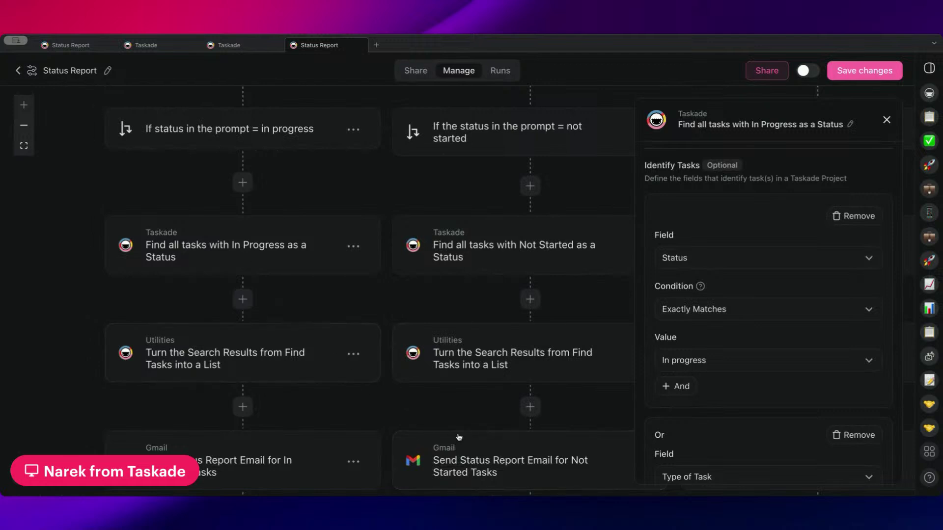
pyautogui.scroll(1, 369, 214)
pyautogui.scroll(1, 370, 214)
pyautogui.hscroll(-1, 370, 213)
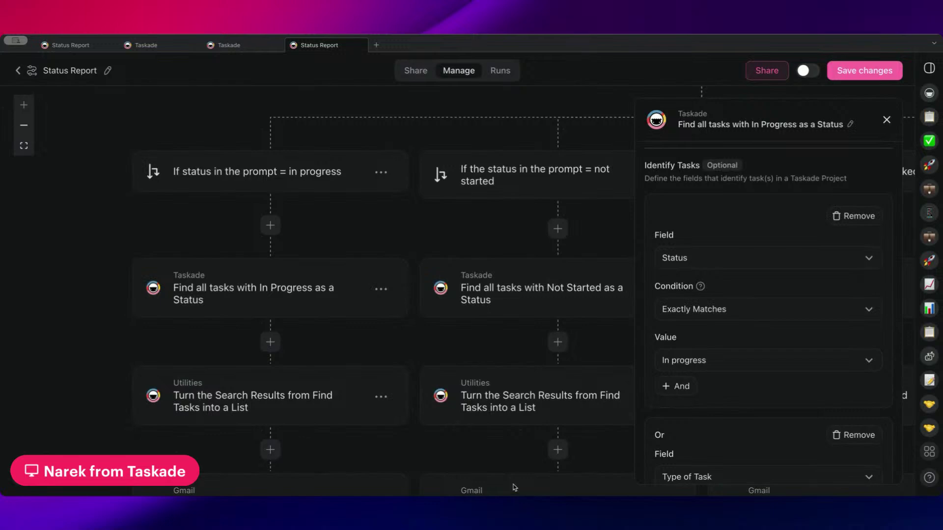
pyautogui.click(18, 70)
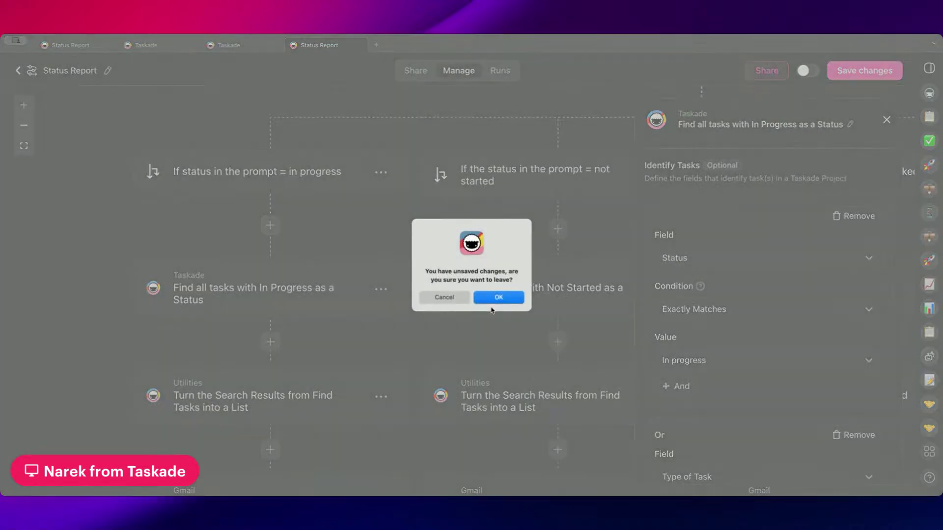
# - Discard the unsaved edits, reopen Status Report and remove the extra filter condition
pyautogui.click(497, 298)
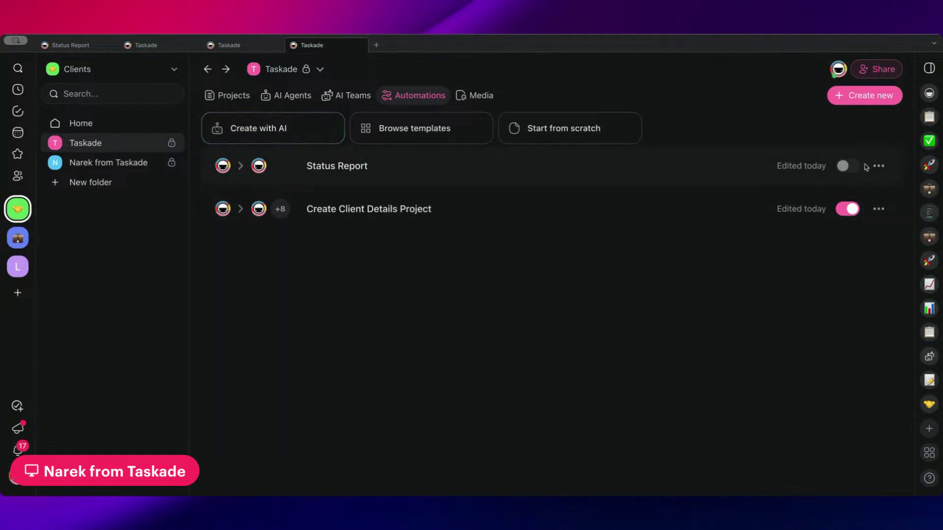
pyautogui.click(379, 172)
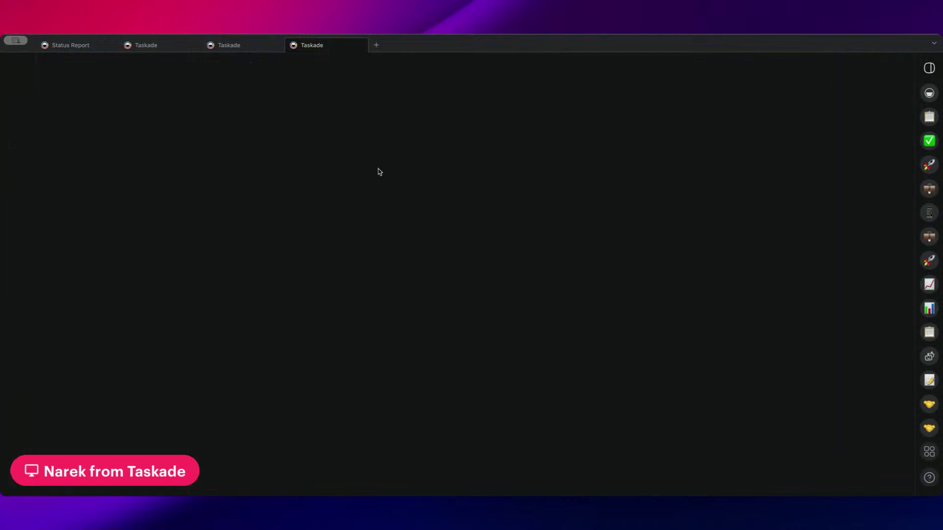
pyautogui.scroll(-6, 776, 326)
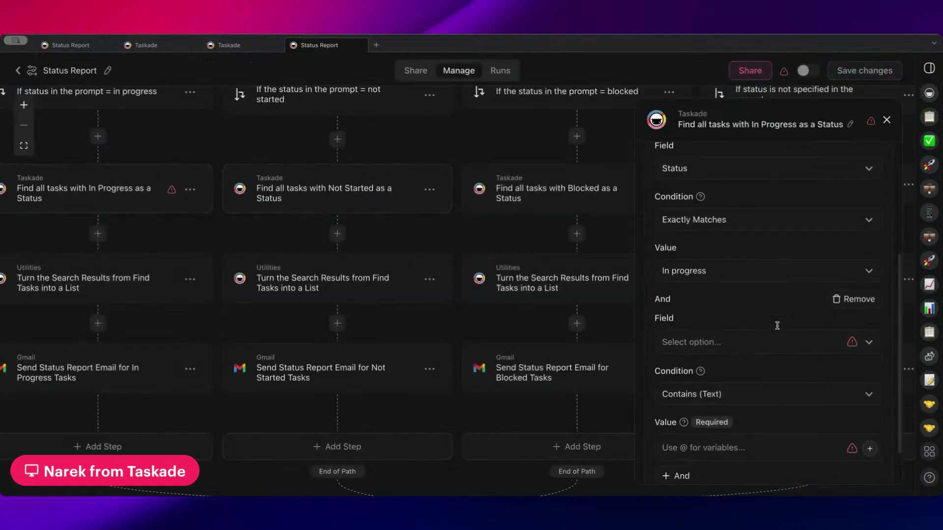
pyautogui.click(860, 248)
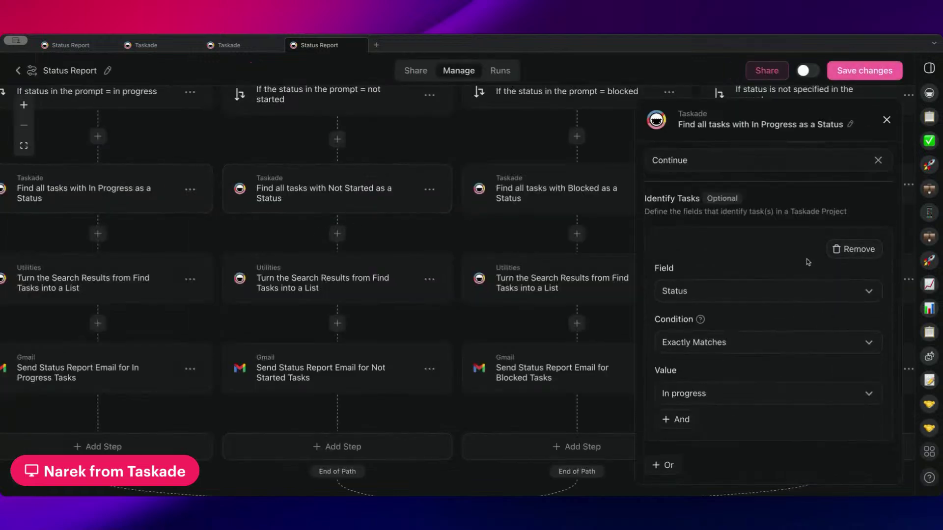
# - Switch the Status Report automation to Active and return to the workspace's projects
pyautogui.scroll(3, 812, 217)
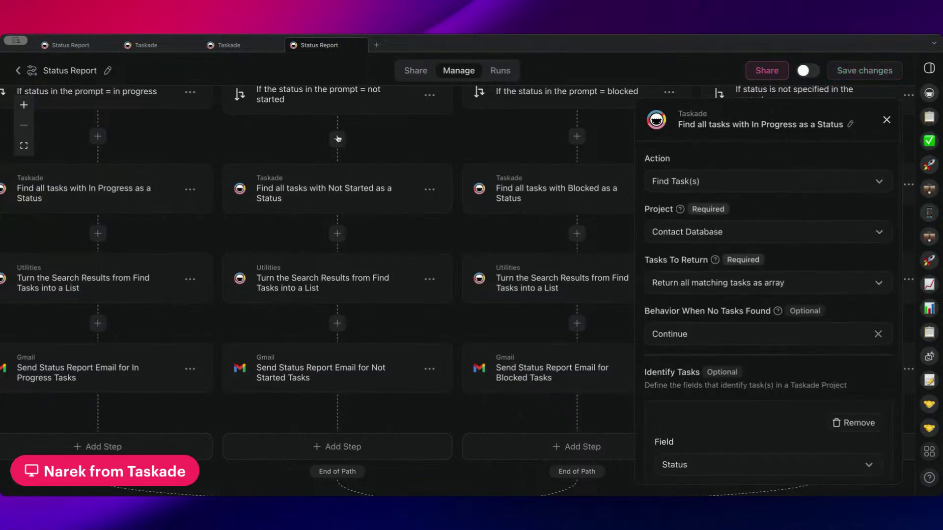
pyautogui.scroll(3, 380, 163)
pyautogui.hscroll(3, 380, 163)
pyautogui.hscroll(-3, 381, 163)
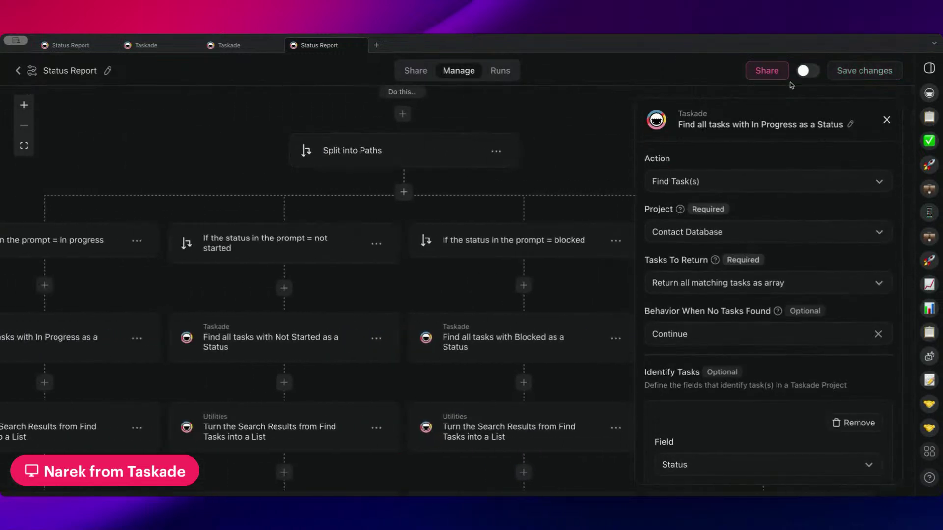
pyautogui.click(810, 69)
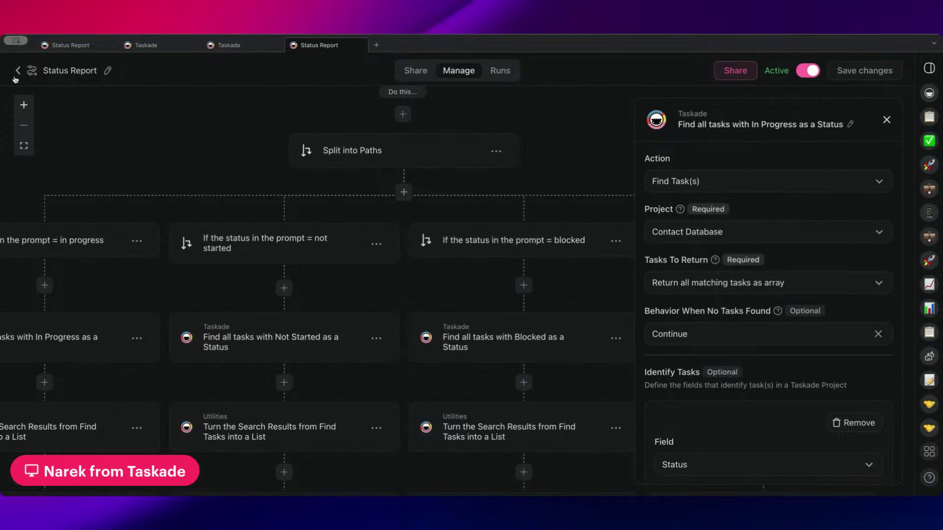
pyautogui.click(17, 73)
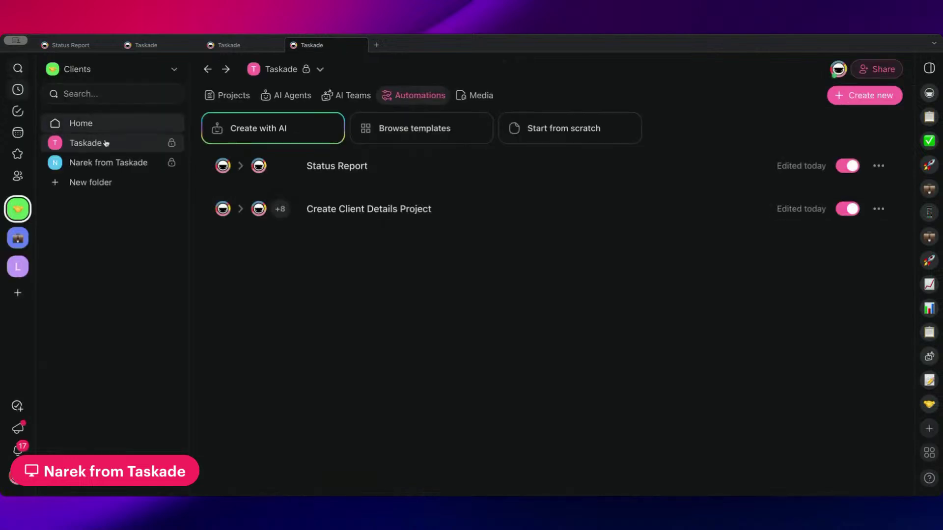
pyautogui.click(233, 98)
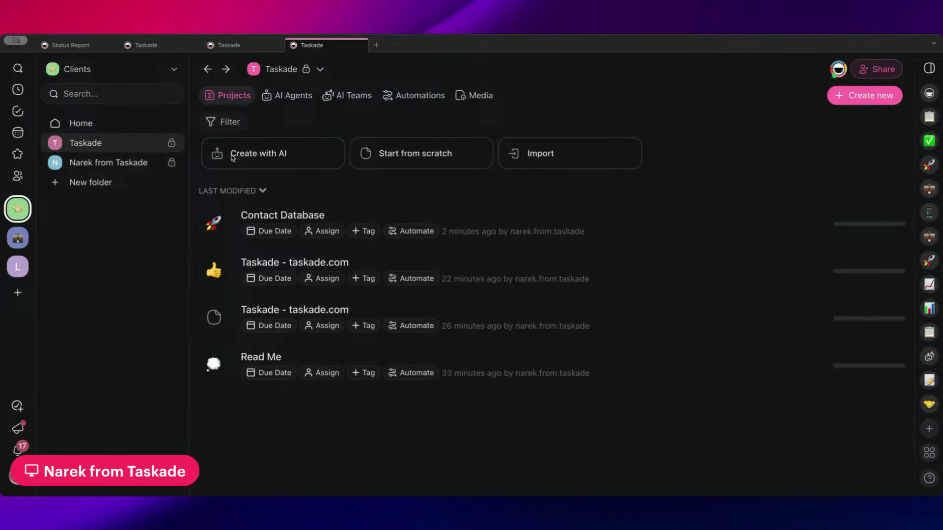
# - Delete the second folder (Read Me, Go-to-Market Strategy), confirming with its typed folder name
pyautogui.click(117, 163)
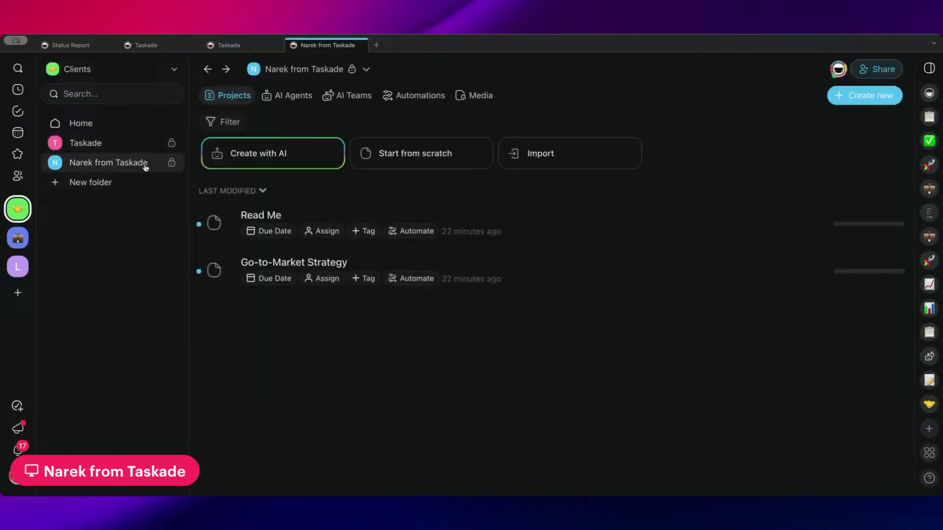
pyautogui.rightClick(157, 167)
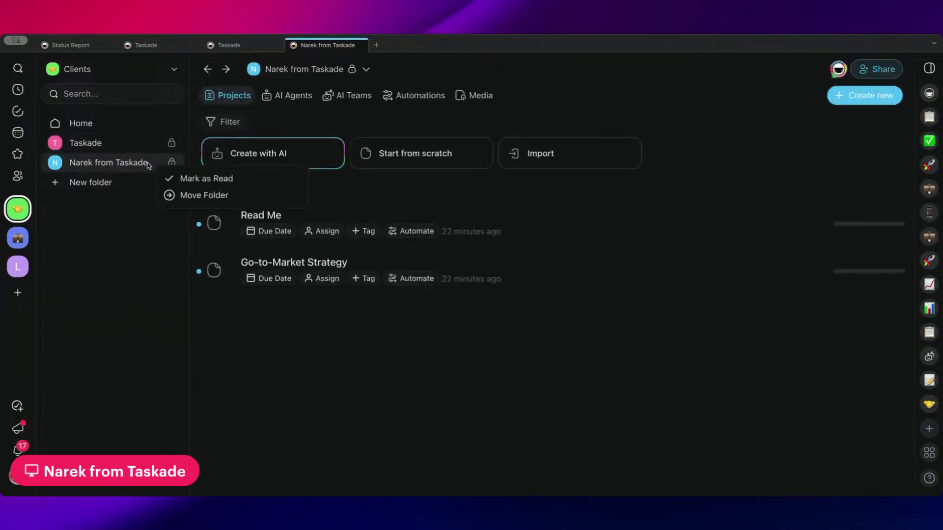
pyautogui.click(314, 69)
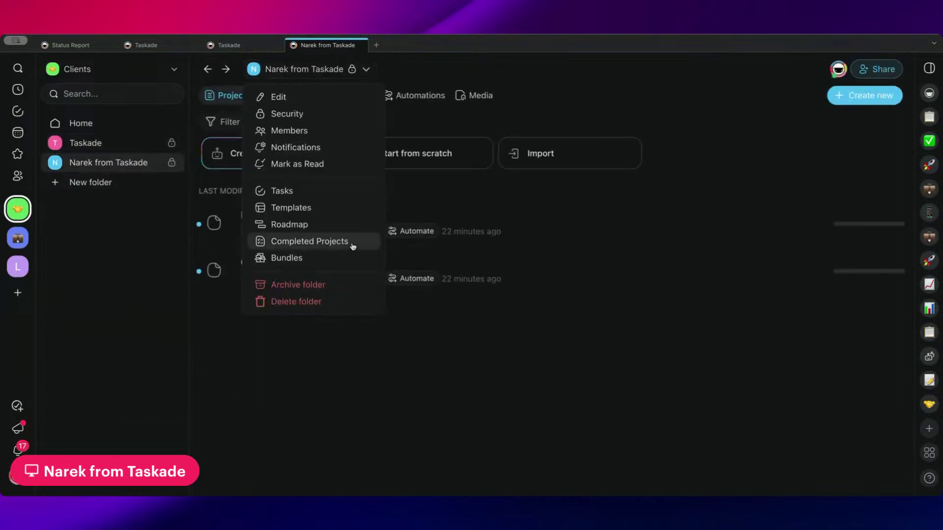
pyautogui.click(314, 302)
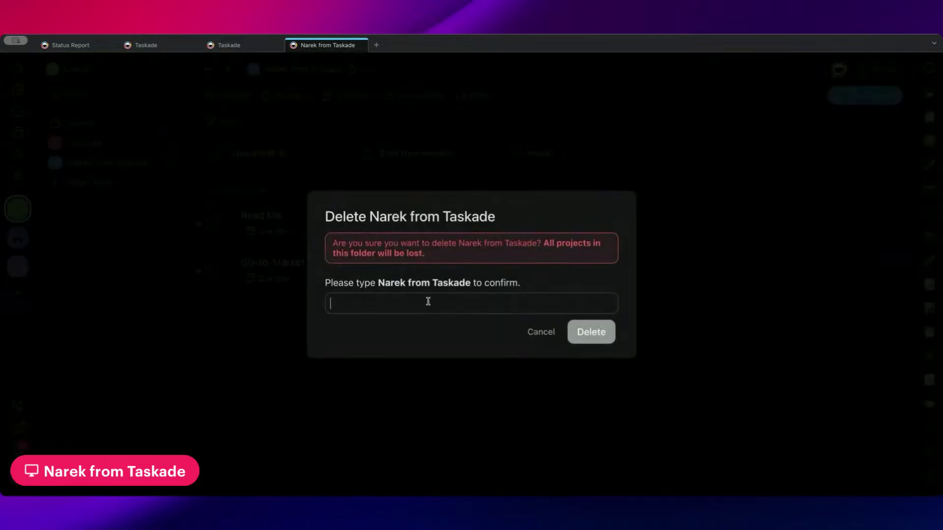
pyautogui.write('Narek from Taskade')
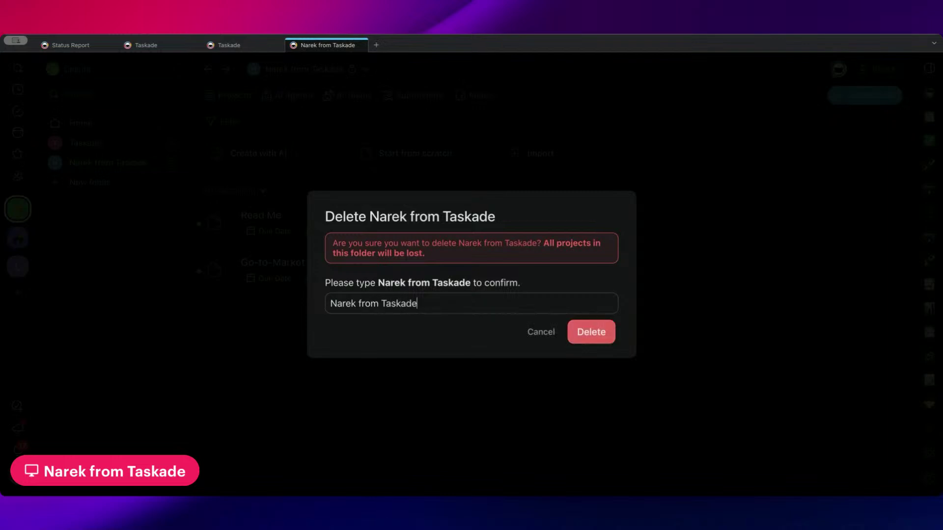
pyautogui.click(614, 329)
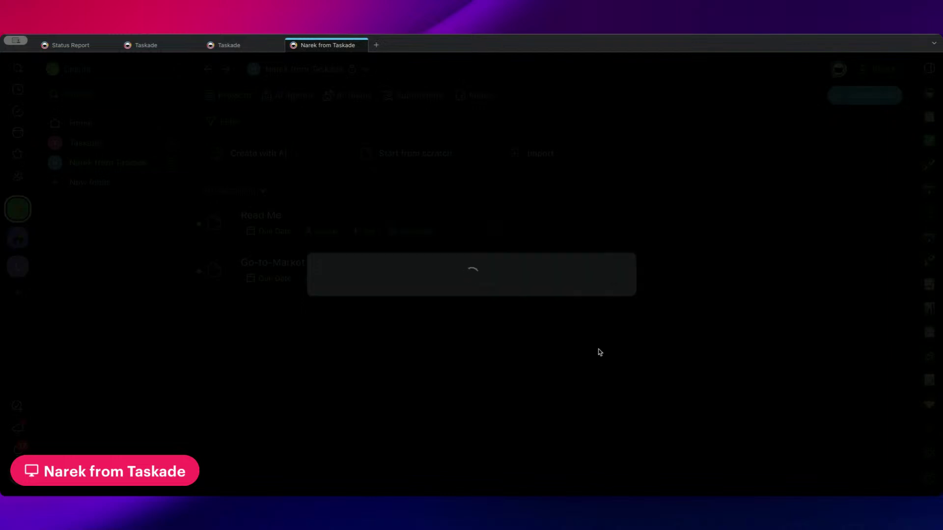